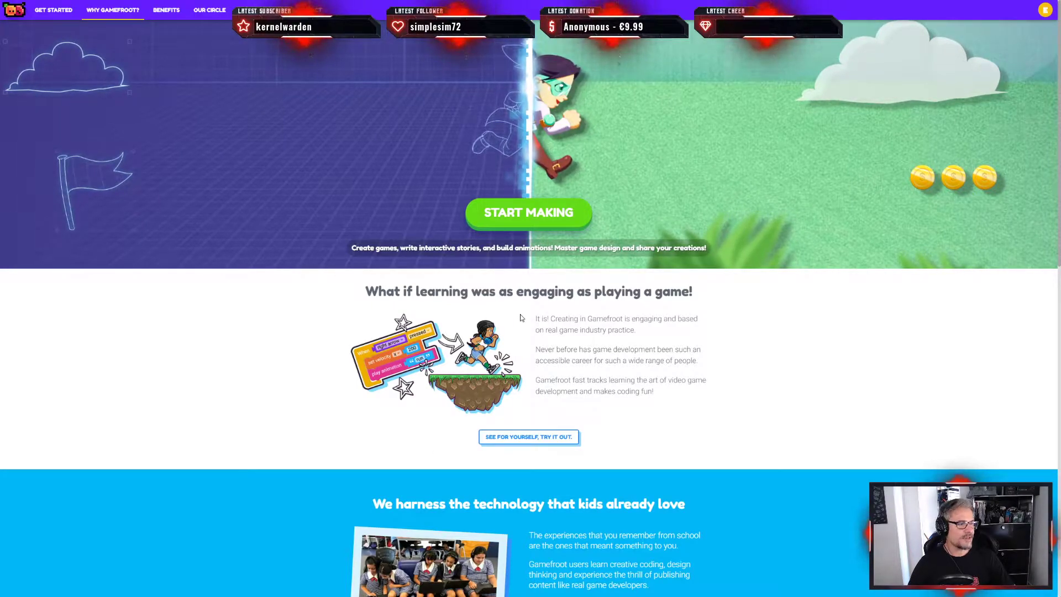
Step: Start making a game and open the existing EistenGaming's Platformer project
click(525, 214)
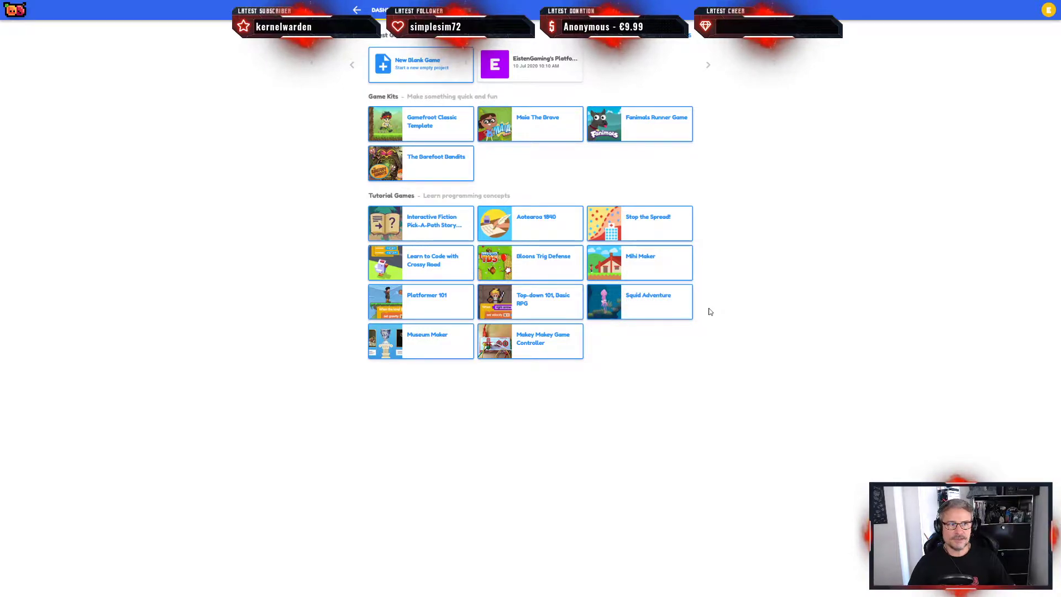
click(539, 67)
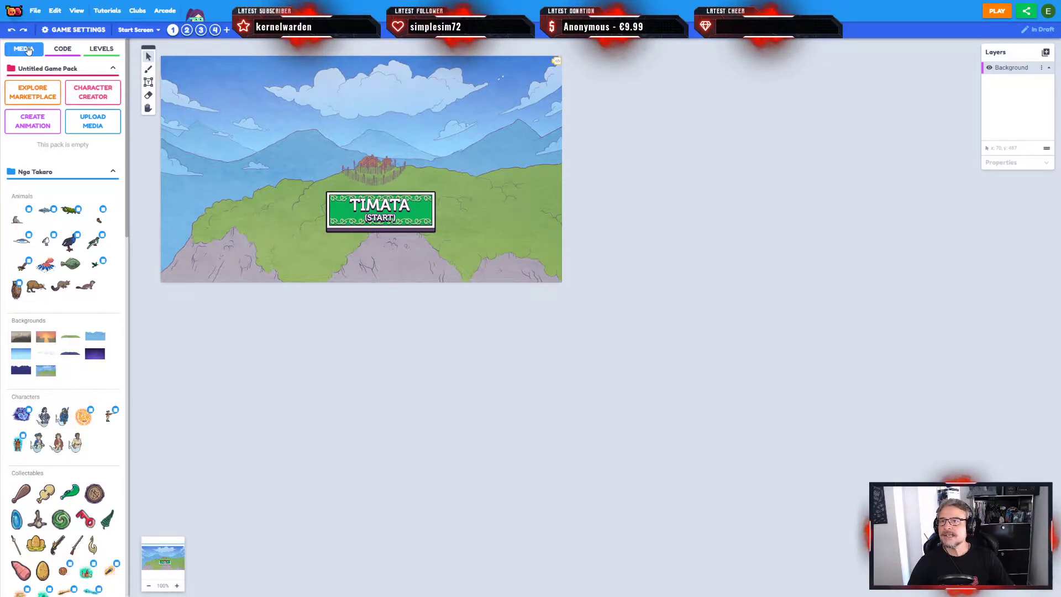
Step: Review the project's scripts and go through the Start Screen, Level - 1, You Win and Game Over levels
click(62, 48)
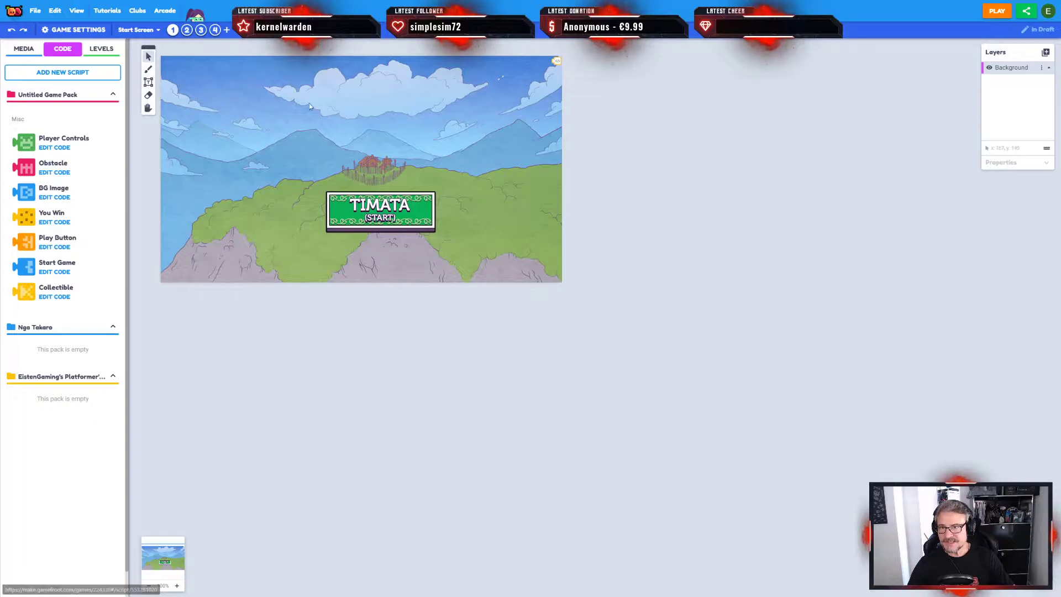
click(107, 54)
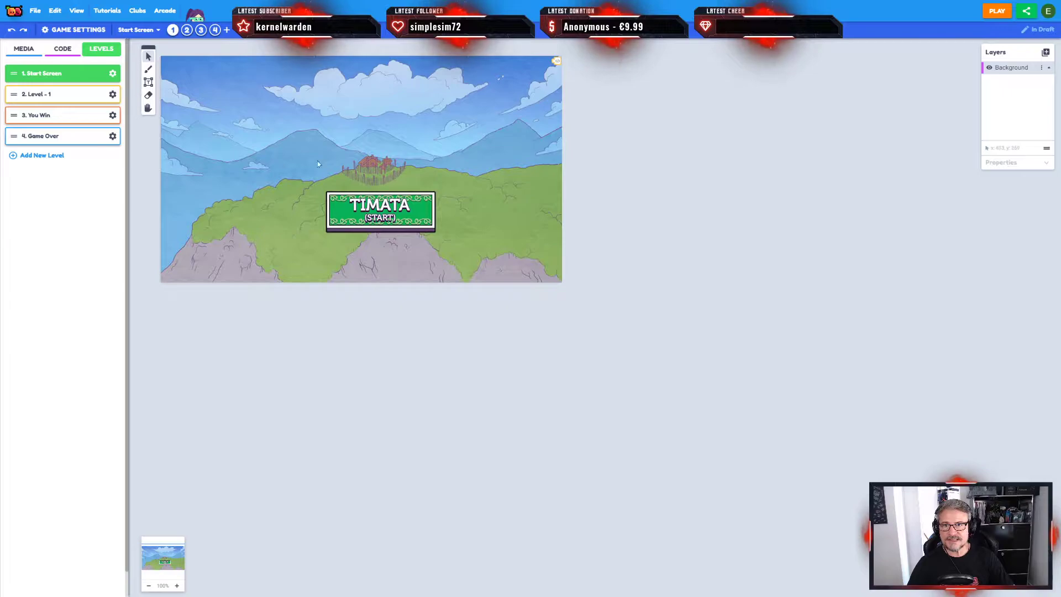
click(186, 31)
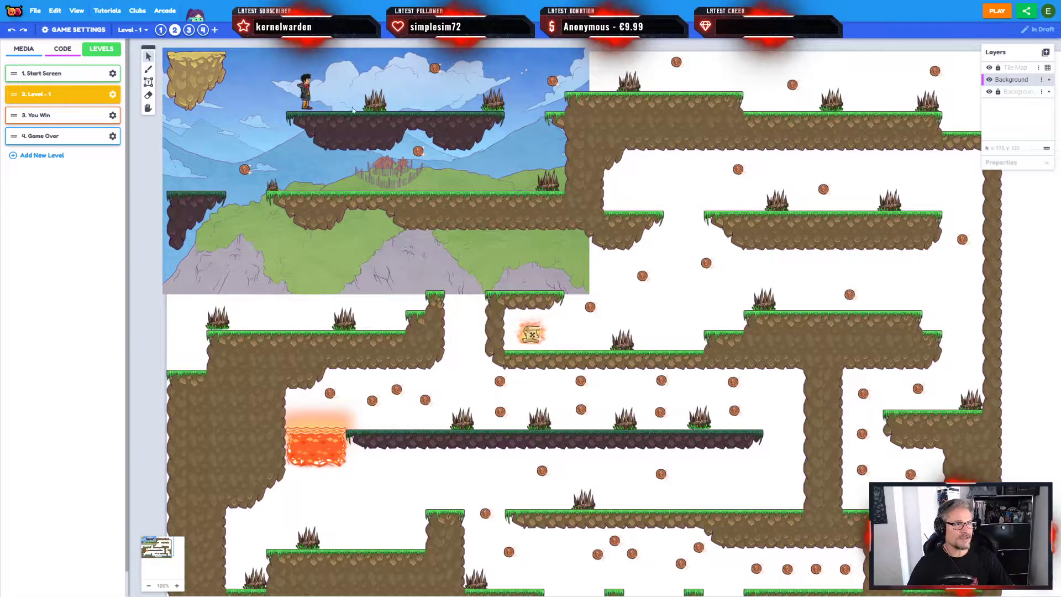
click(188, 30)
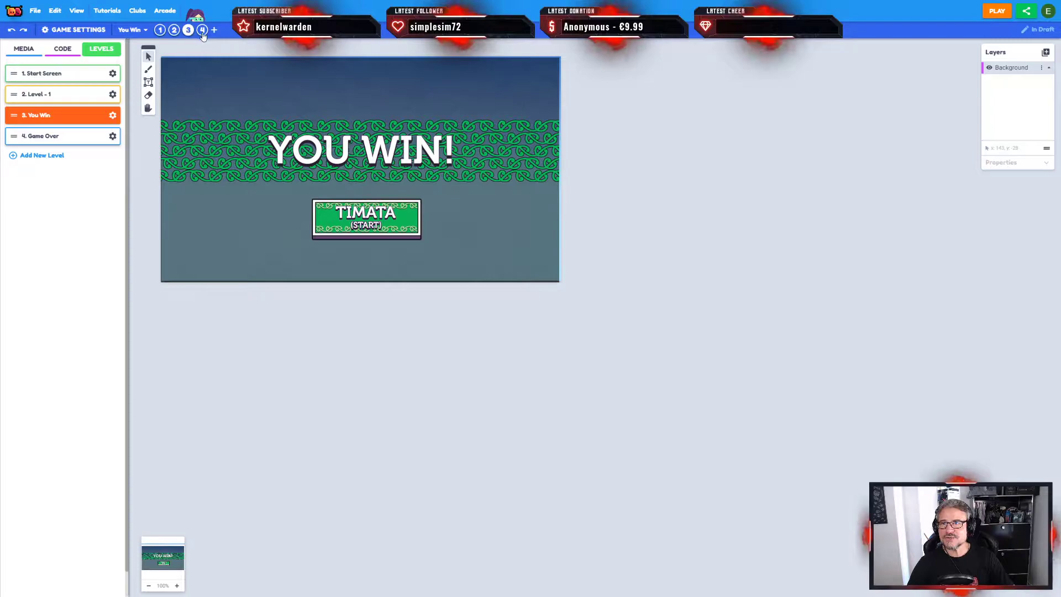
click(203, 31)
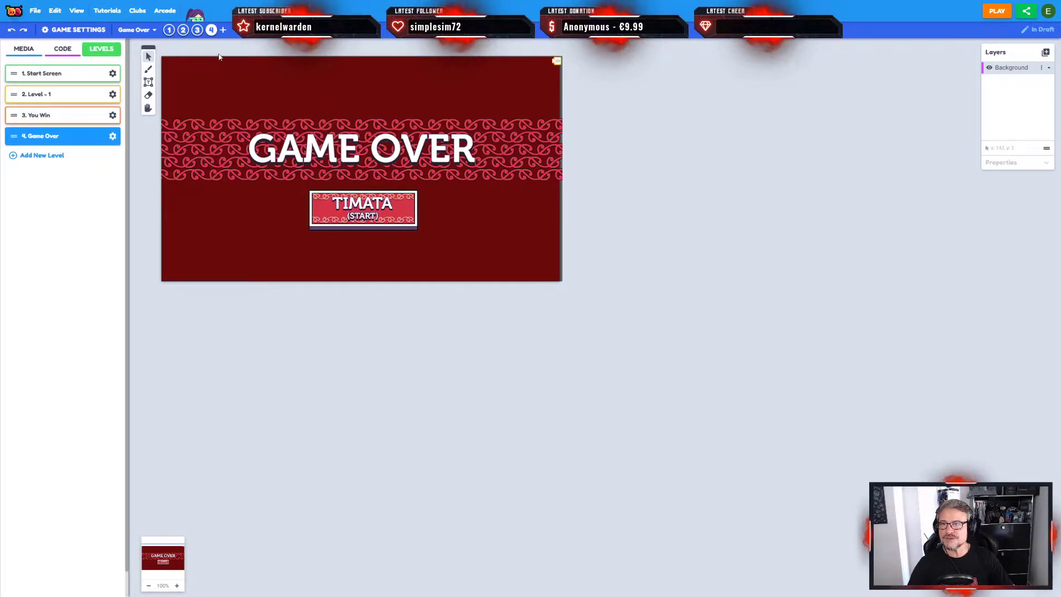
click(169, 31)
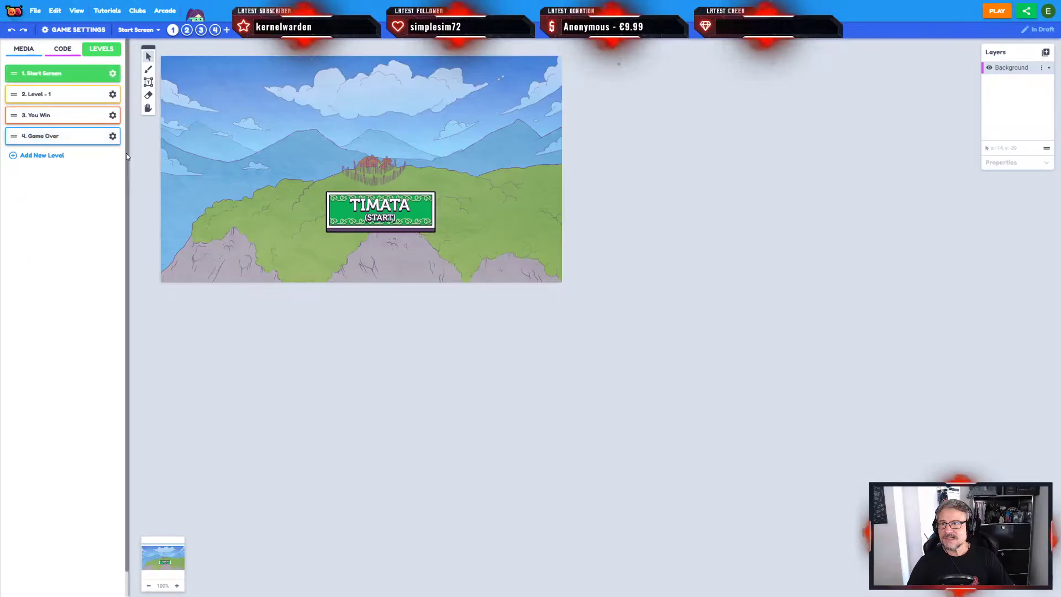
Step: Show the project's media, then collapse and re-expand the Nga Takaro pack
click(19, 50)
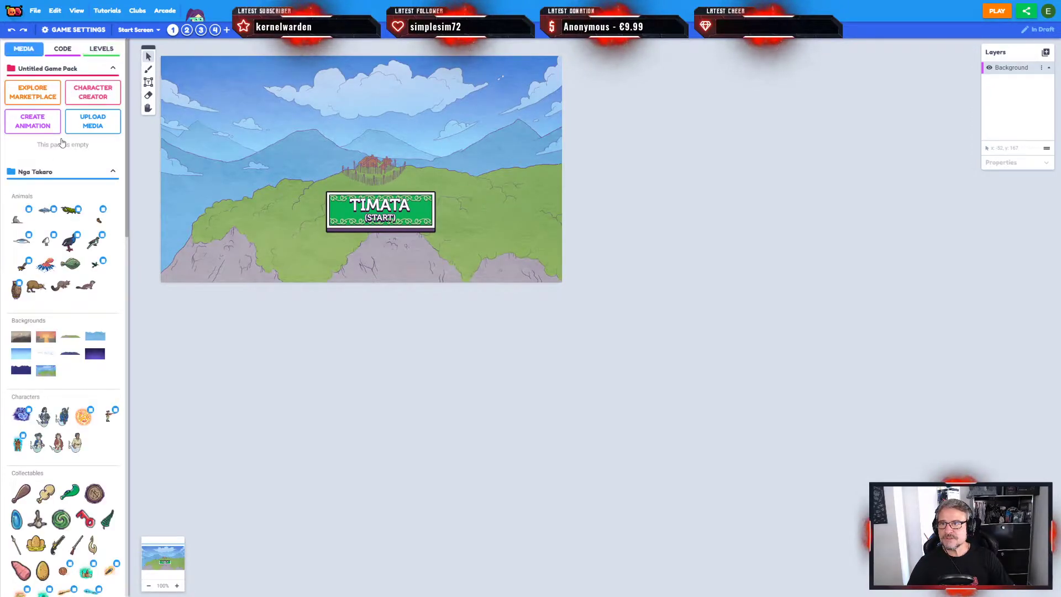
click(113, 171)
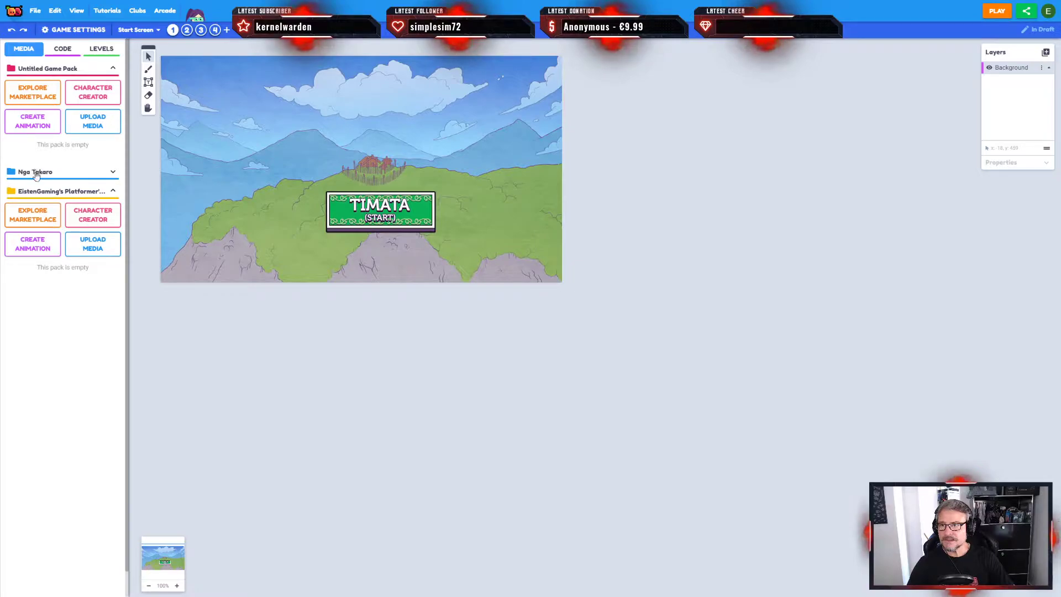
click(107, 177)
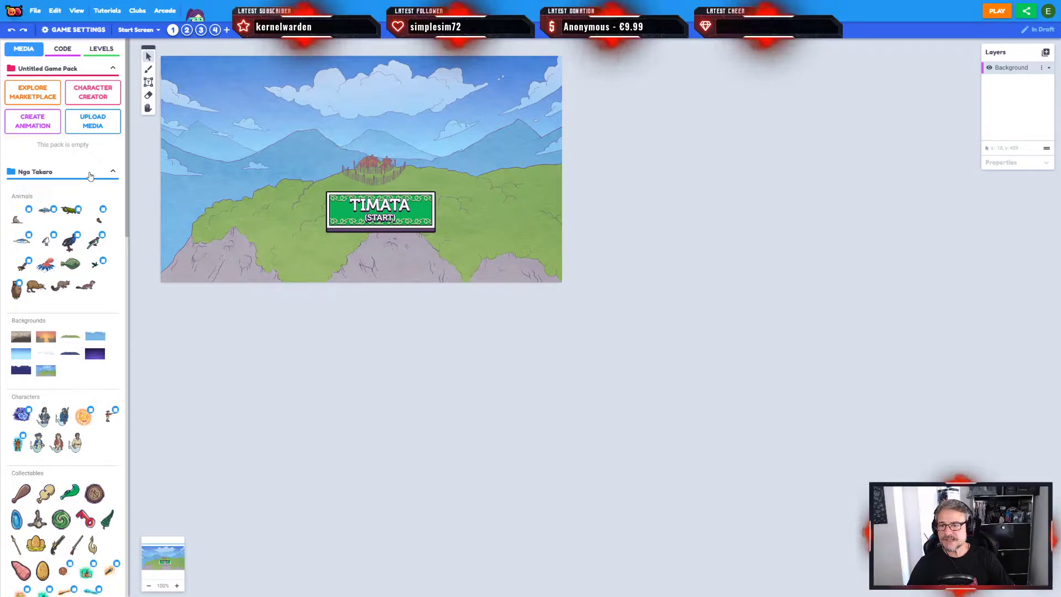
Step: Browse the marketplace's asset packs with the paid and all filters, and return to the project's media
click(53, 93)
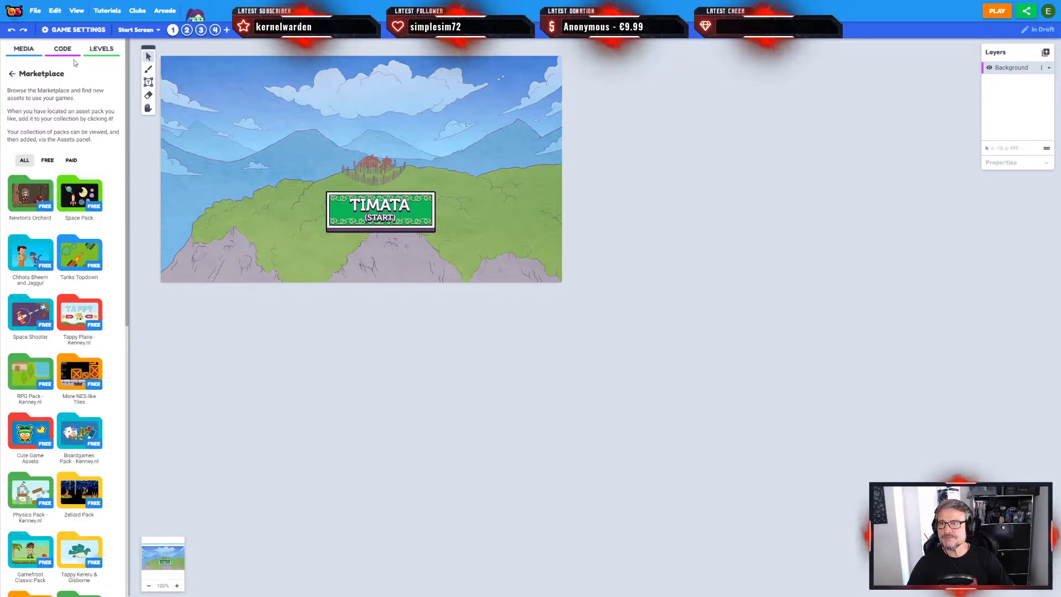
click(22, 49)
click(33, 93)
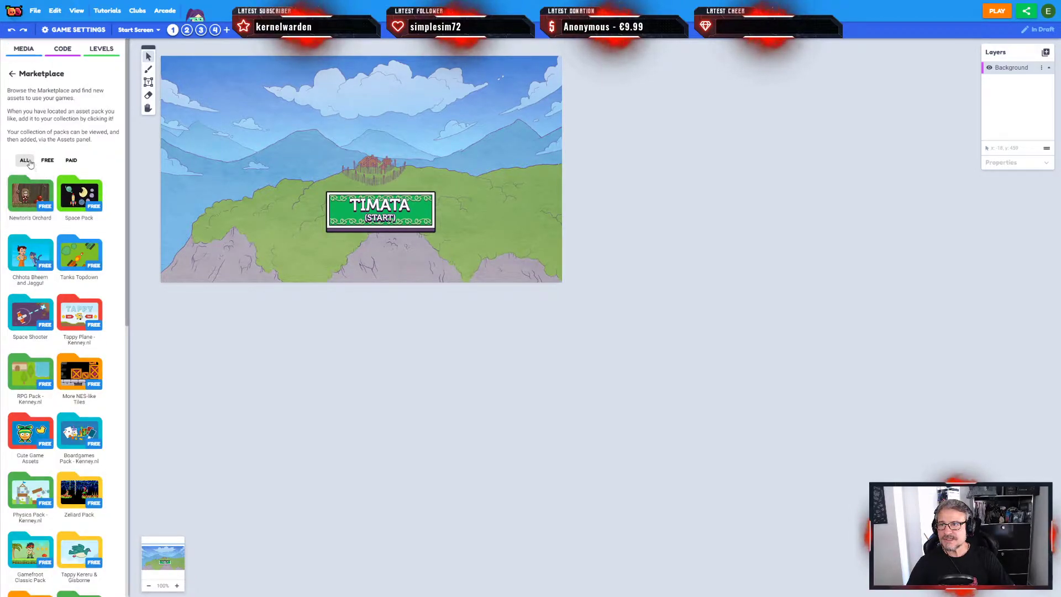
scroll(67, 267, down, 10)
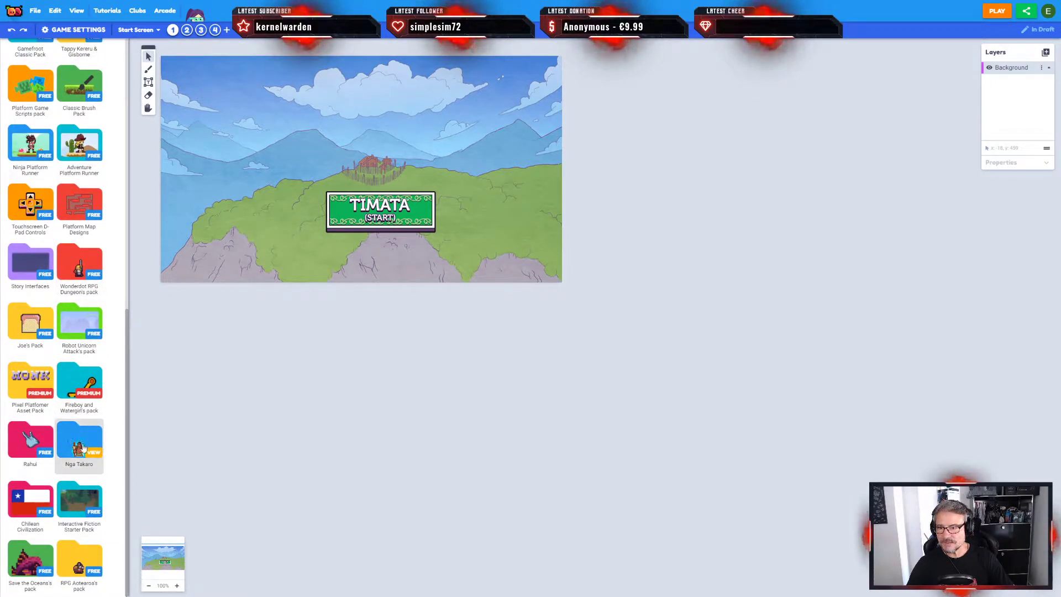
scroll(86, 442, up, 10)
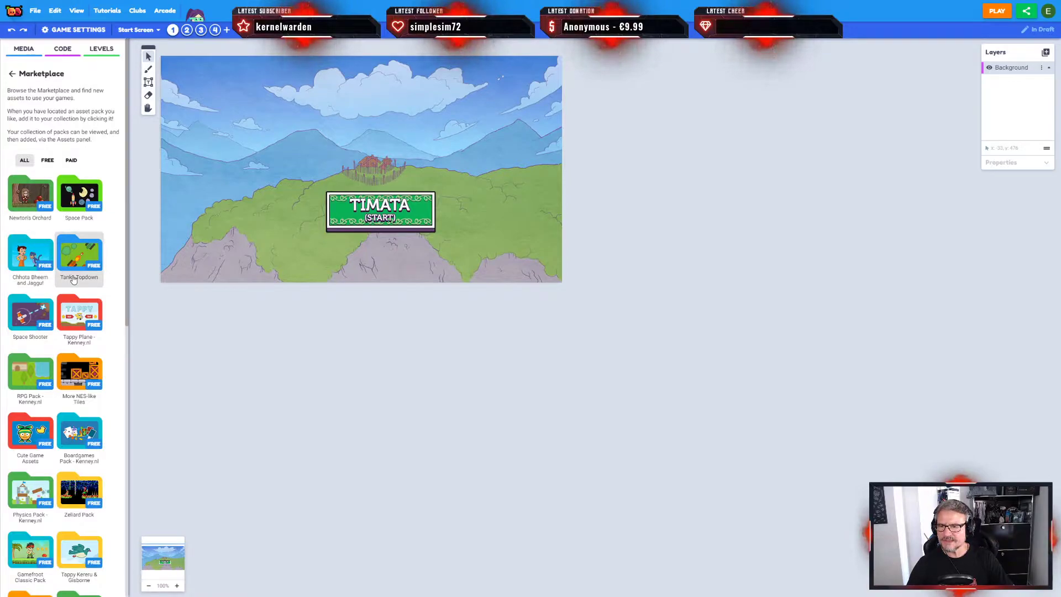
click(71, 161)
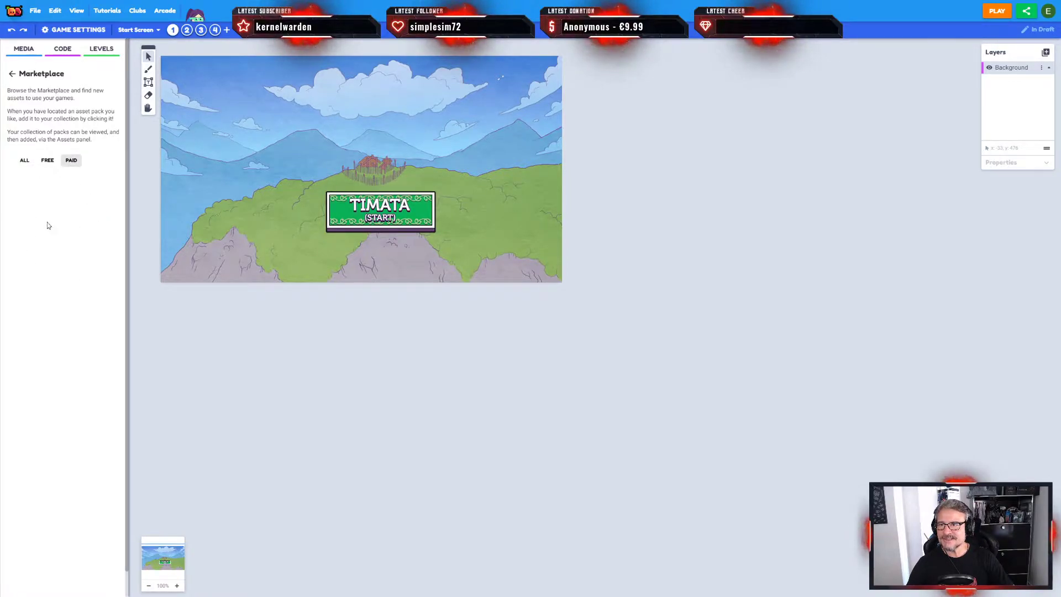
click(25, 161)
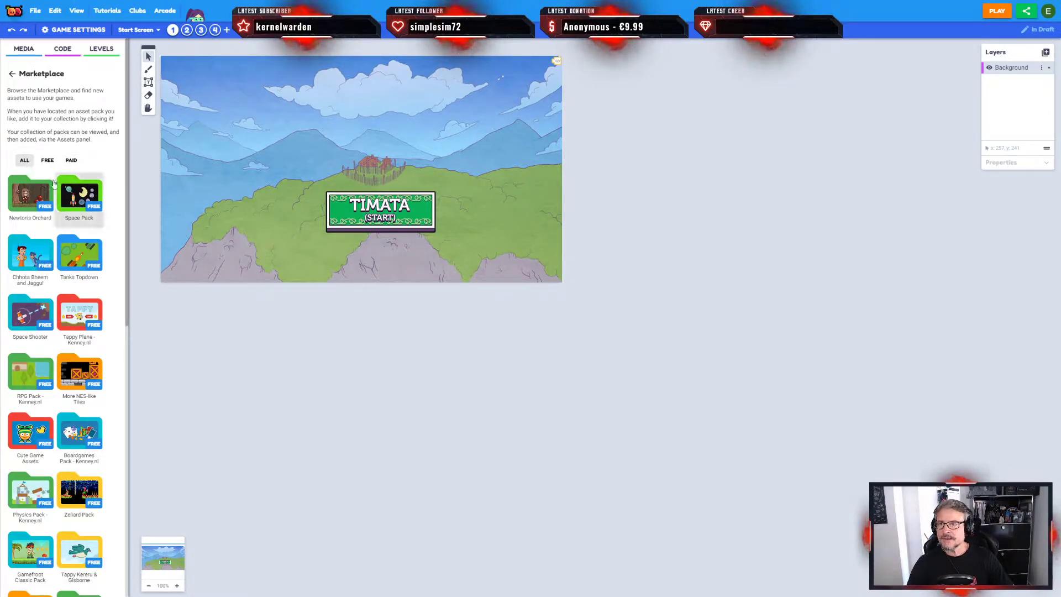
scroll(58, 332, down, 10)
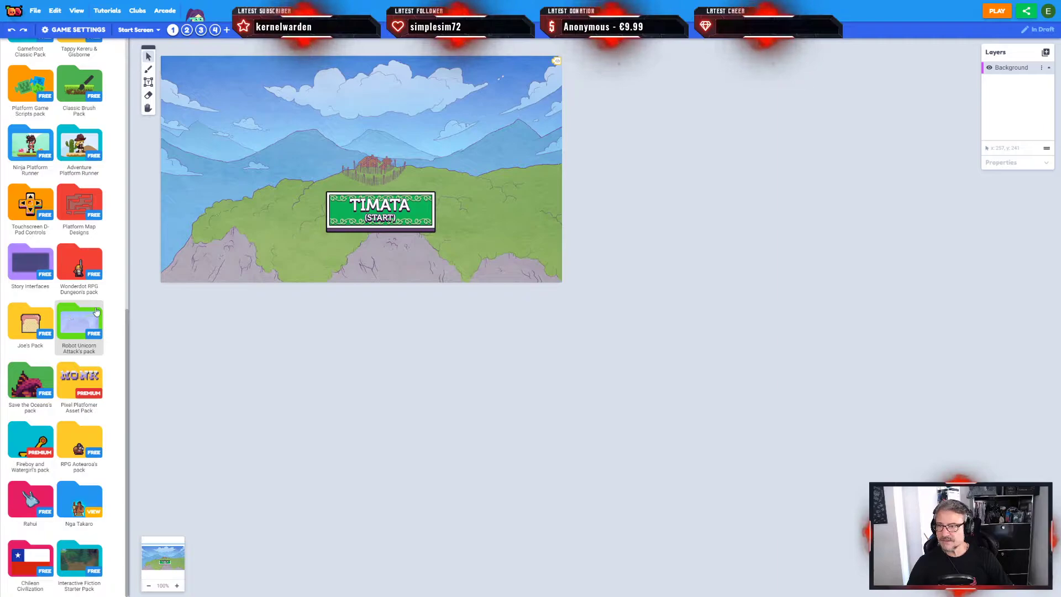
scroll(80, 304, up, 10)
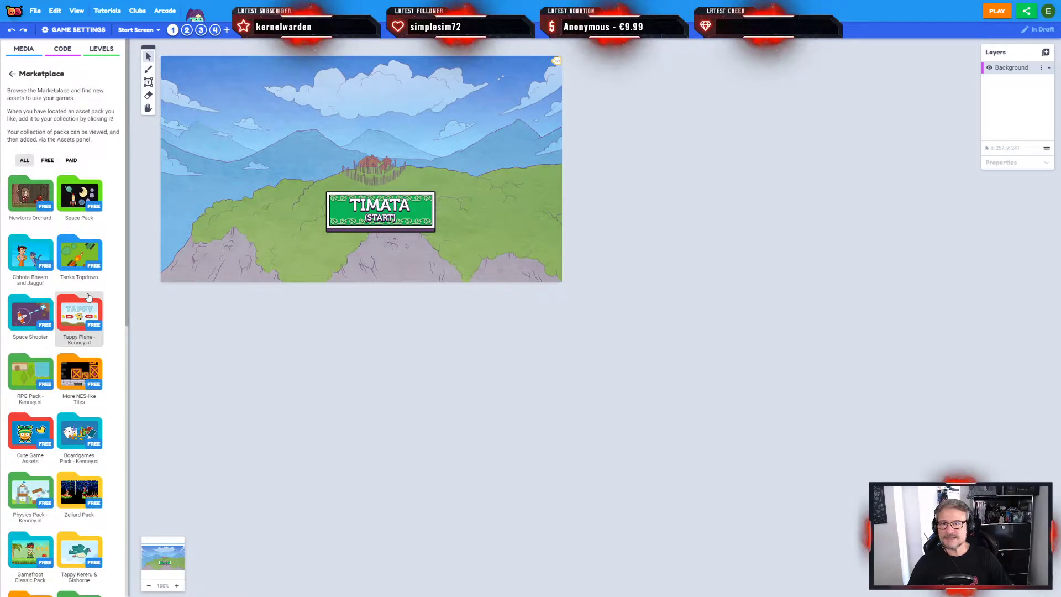
scroll(88, 297, down, 9)
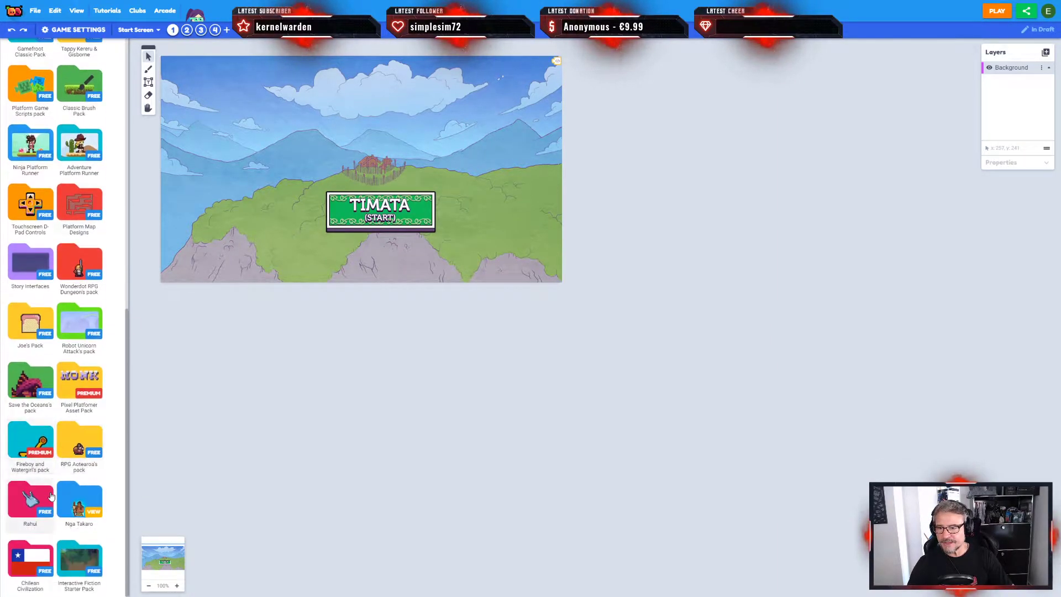
scroll(66, 252, up, 9)
scroll(66, 252, up, 1)
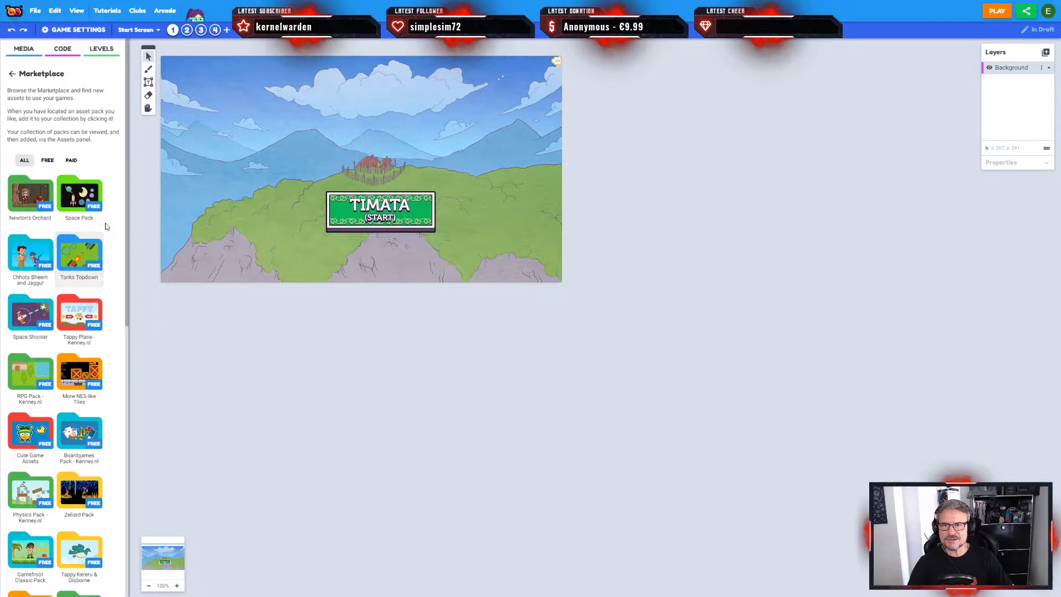
click(11, 77)
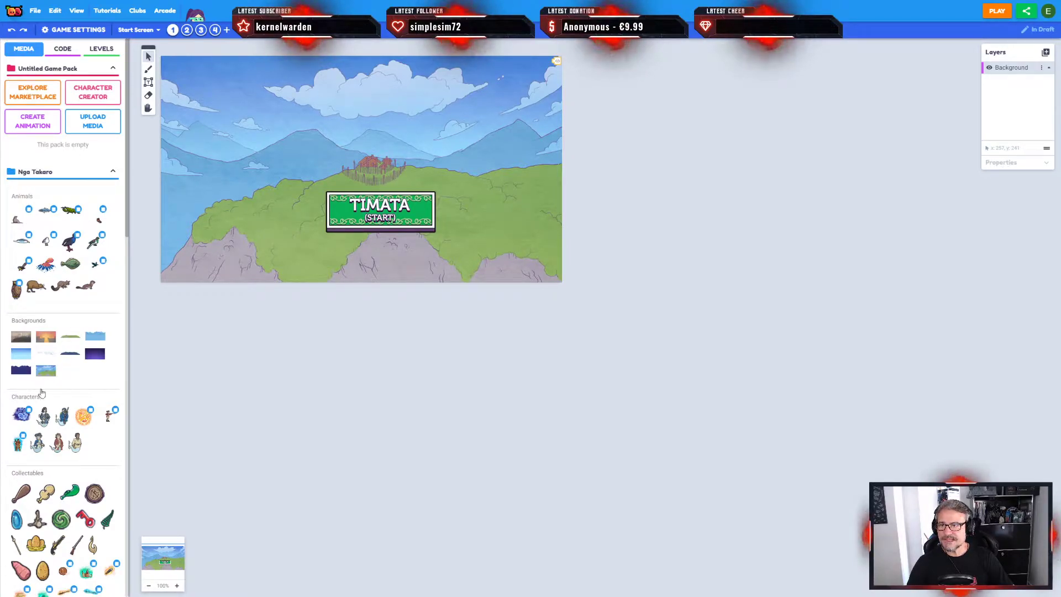
click(73, 48)
click(100, 49)
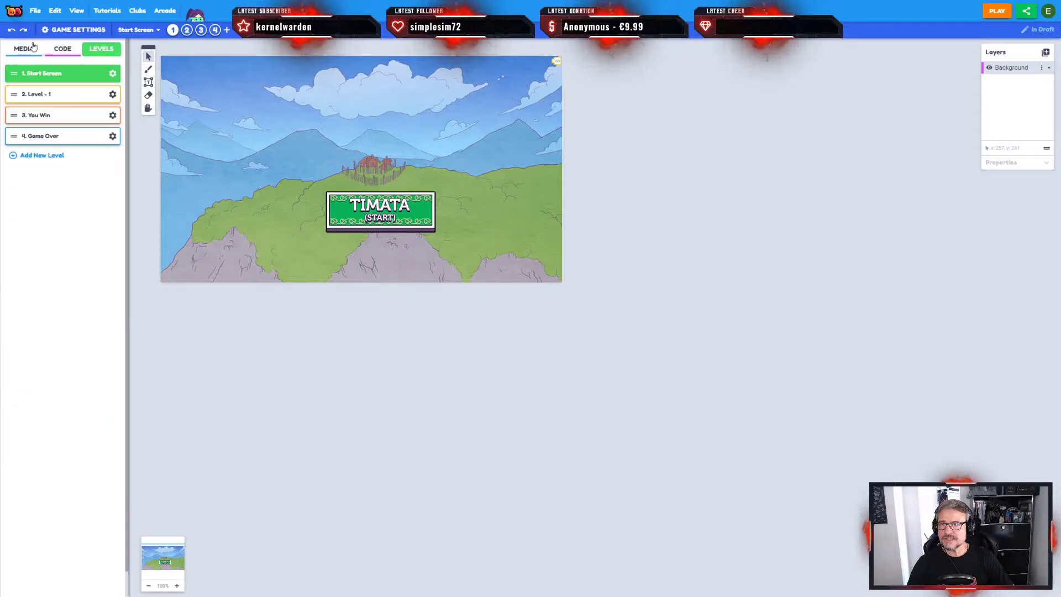
click(24, 48)
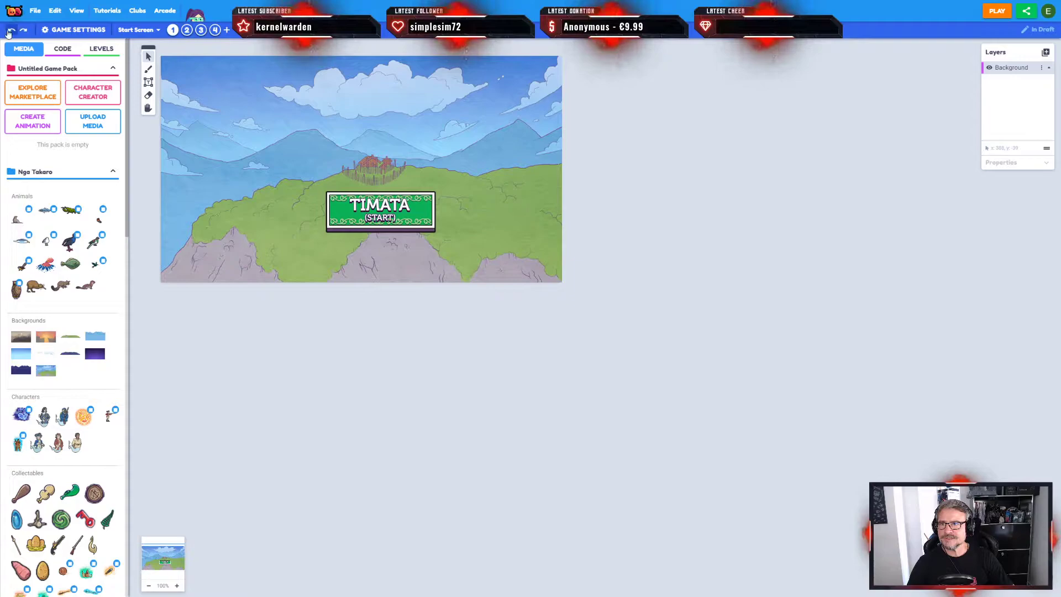
Step: Set the game summary to "The super difficult platformer by EistenGaming" in the game settings
click(76, 29)
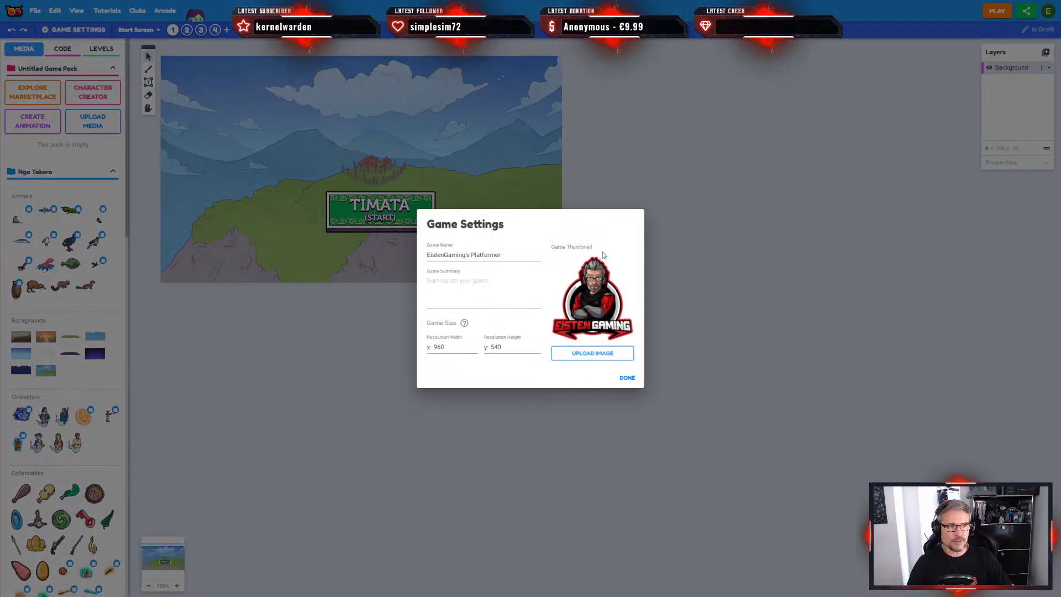
click(458, 280)
text(THeh)
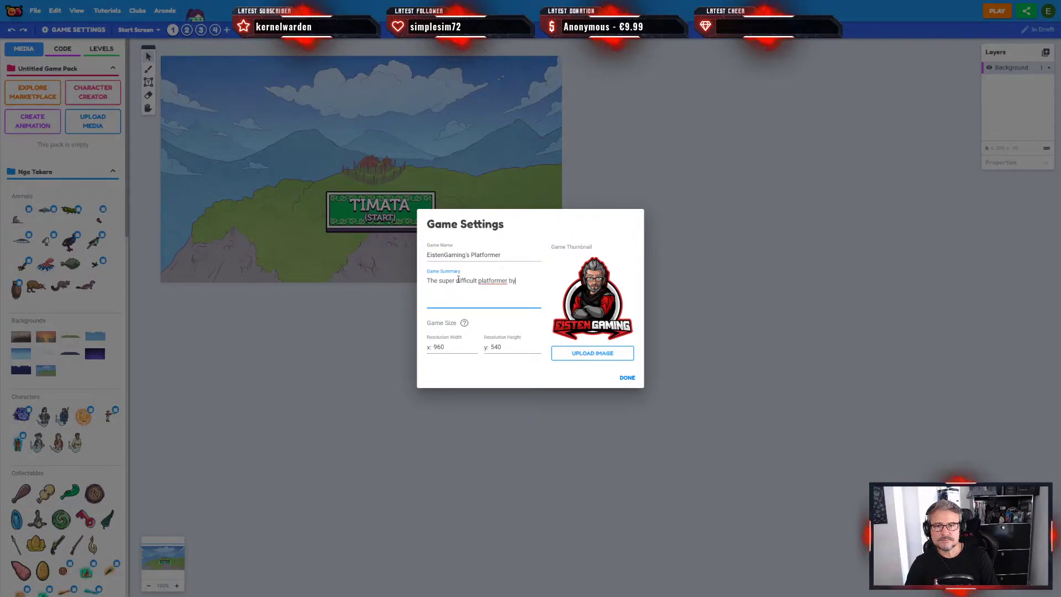
text(aming)
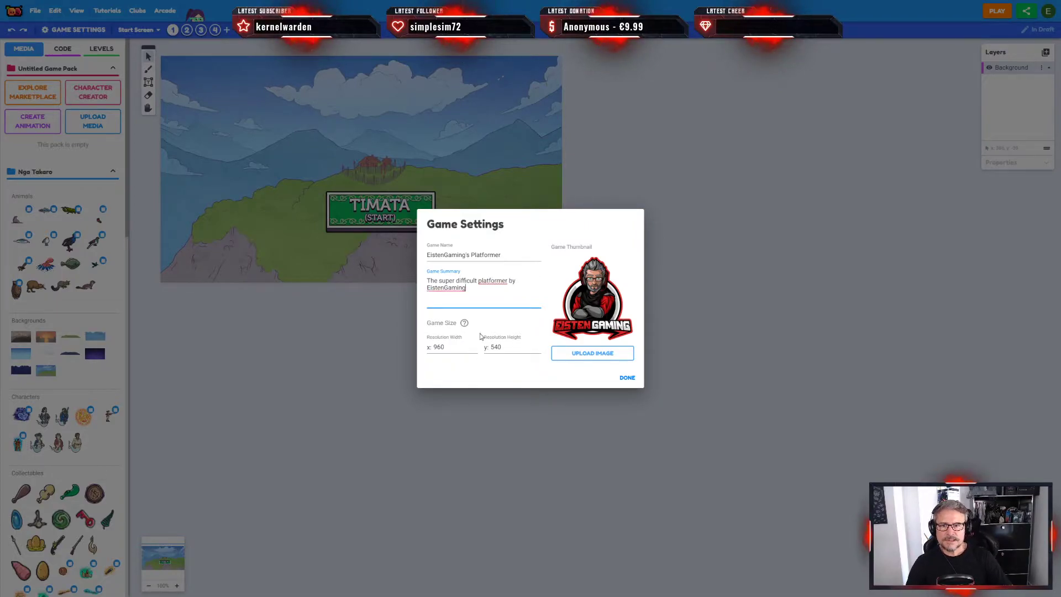
click(625, 378)
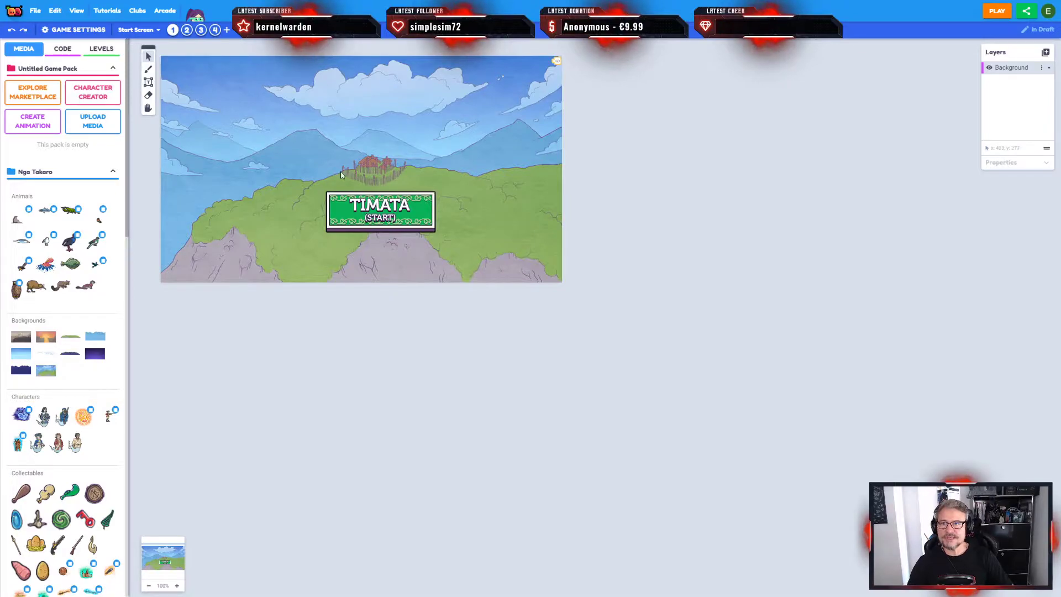
Step: In Level - 1, unlock the Tile Map layer and hide both background layers
click(188, 30)
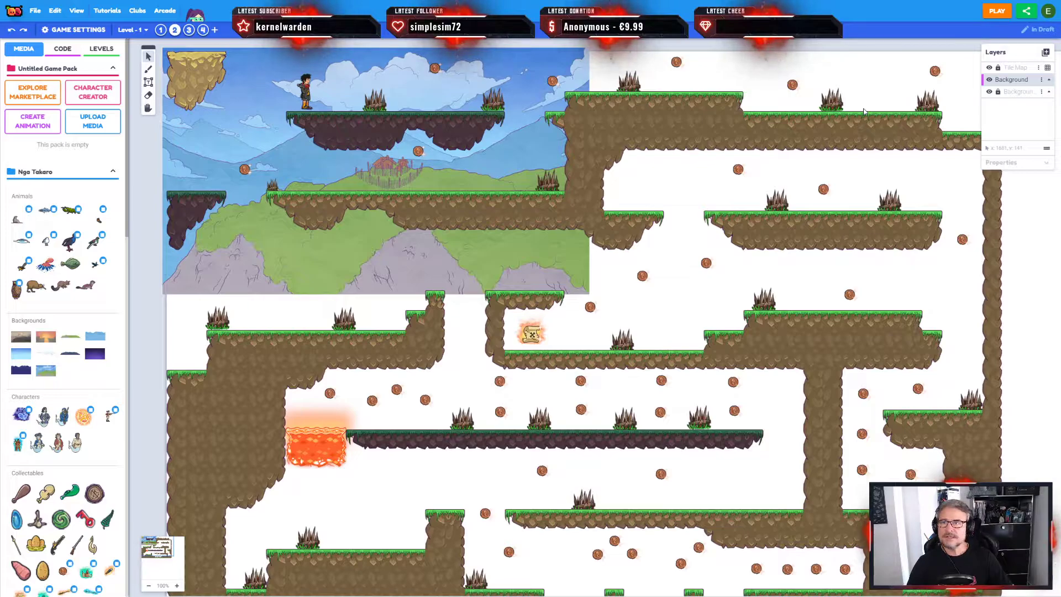
click(1021, 73)
click(1039, 70)
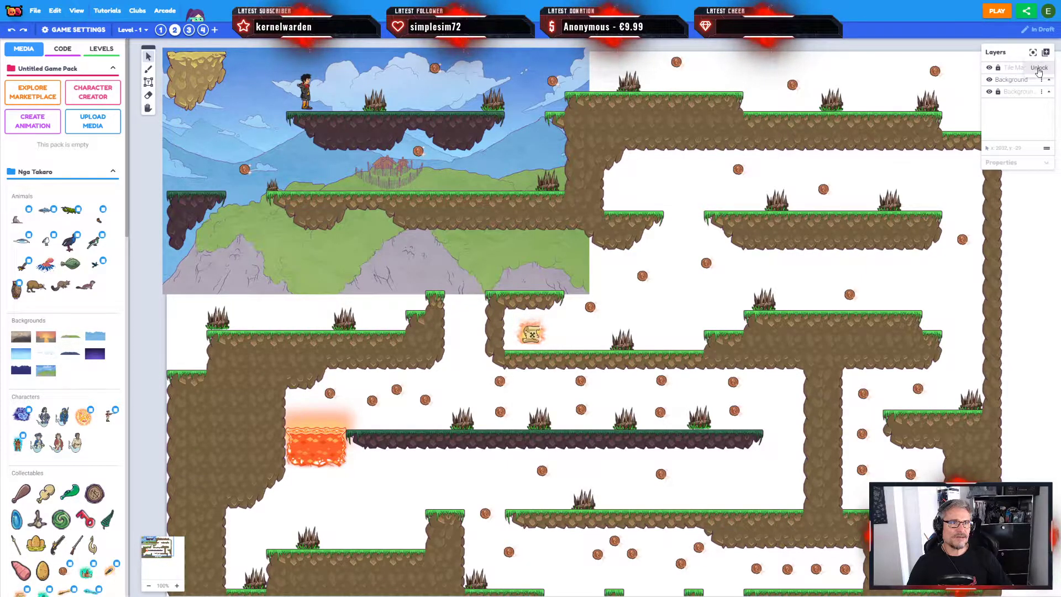
click(989, 80)
click(990, 92)
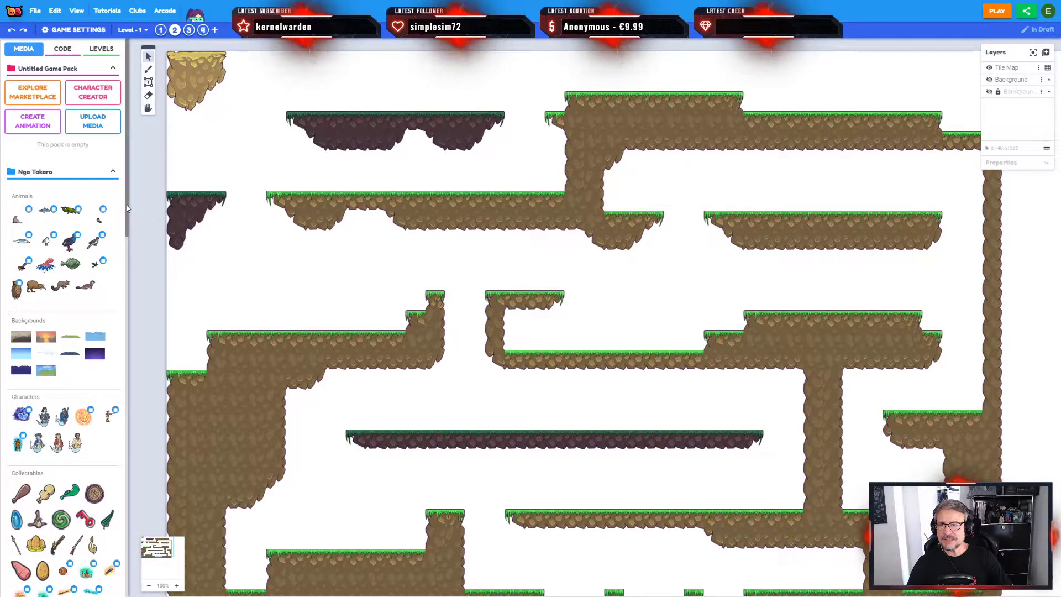
Step: Try out the collision toggle of the Tile Map layer and check the layer's lock option
click(1048, 68)
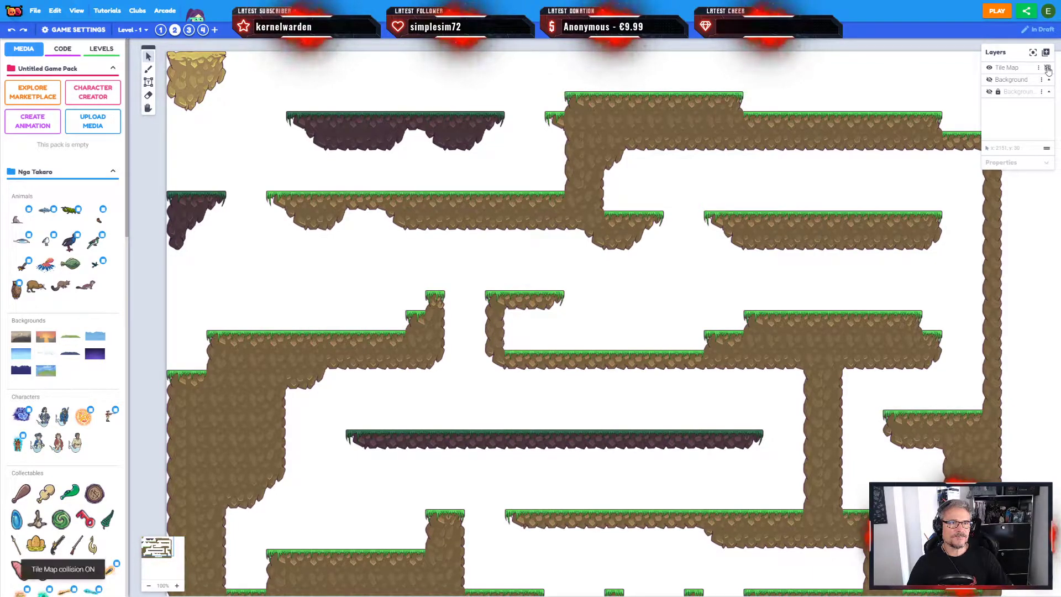
click(1047, 68)
click(1039, 68)
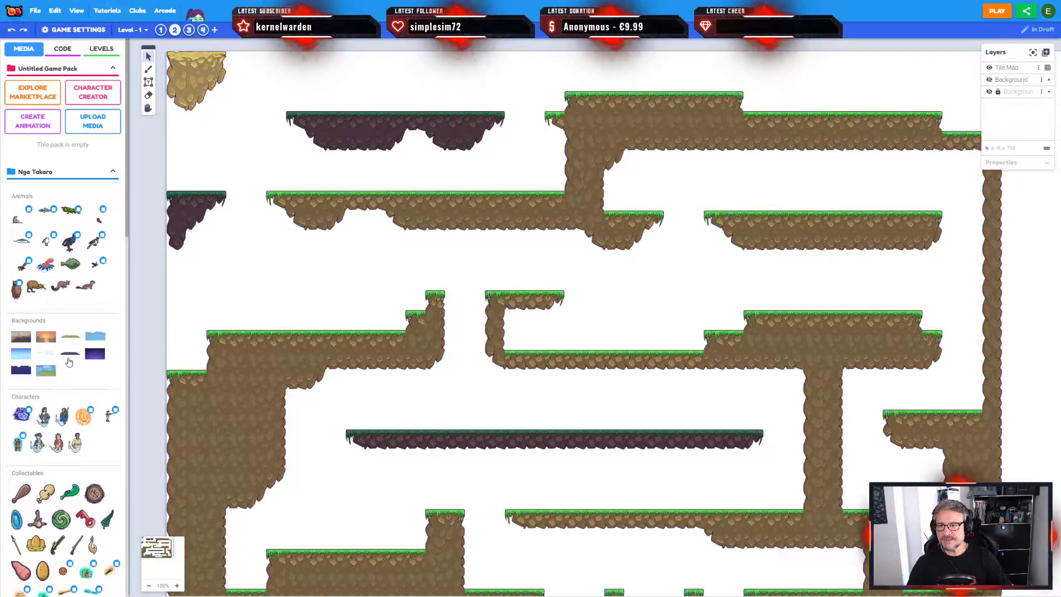
Step: Paint the step tile of the ledge beside the narrow pillar with the yellow sand tile from the Nga Takaro pack
scroll(68, 362, down, 9)
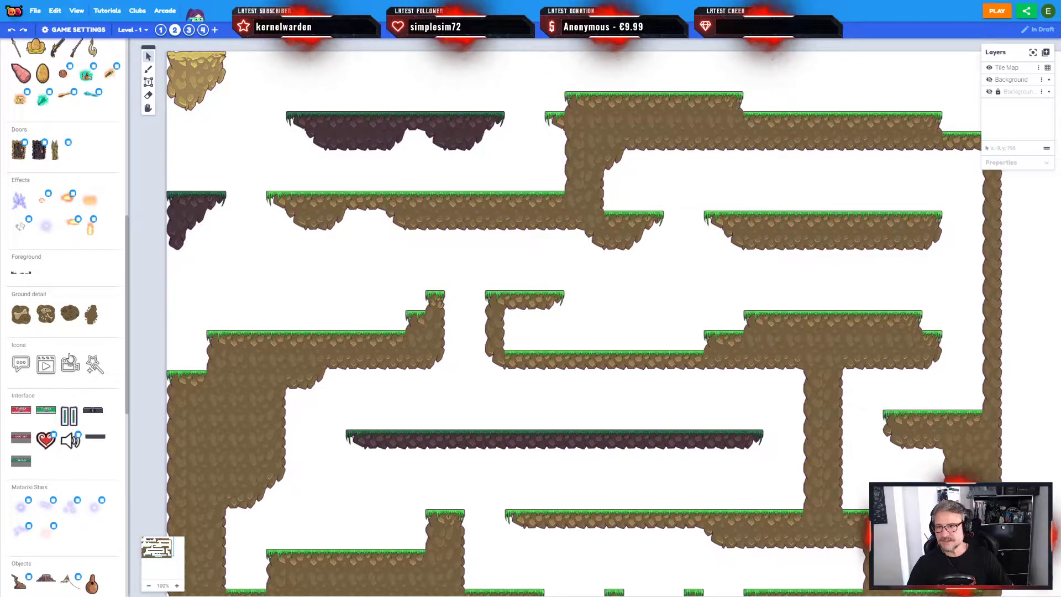
scroll(69, 359, down, 9)
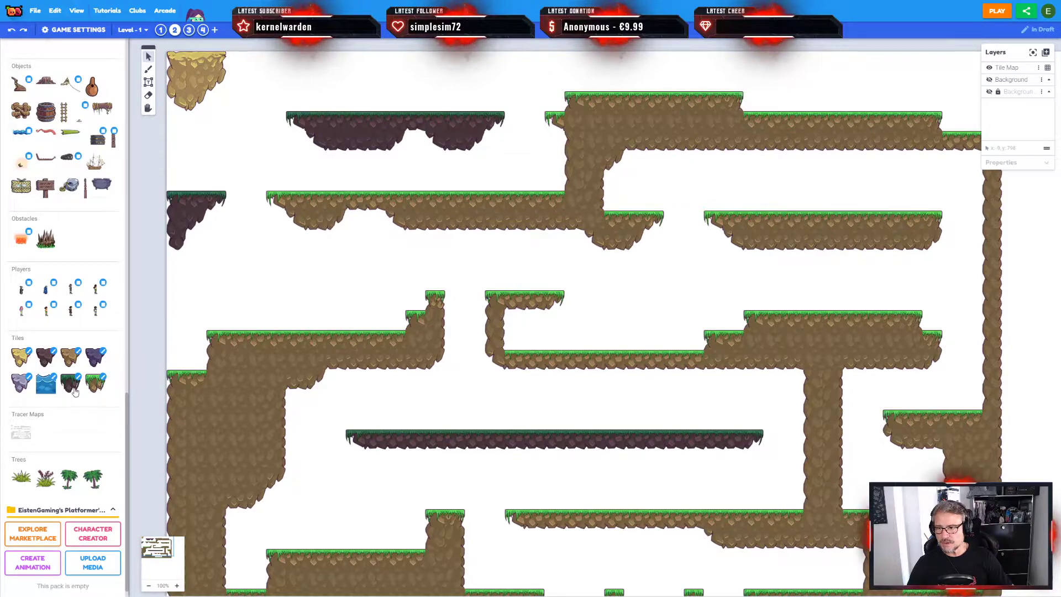
click(25, 359)
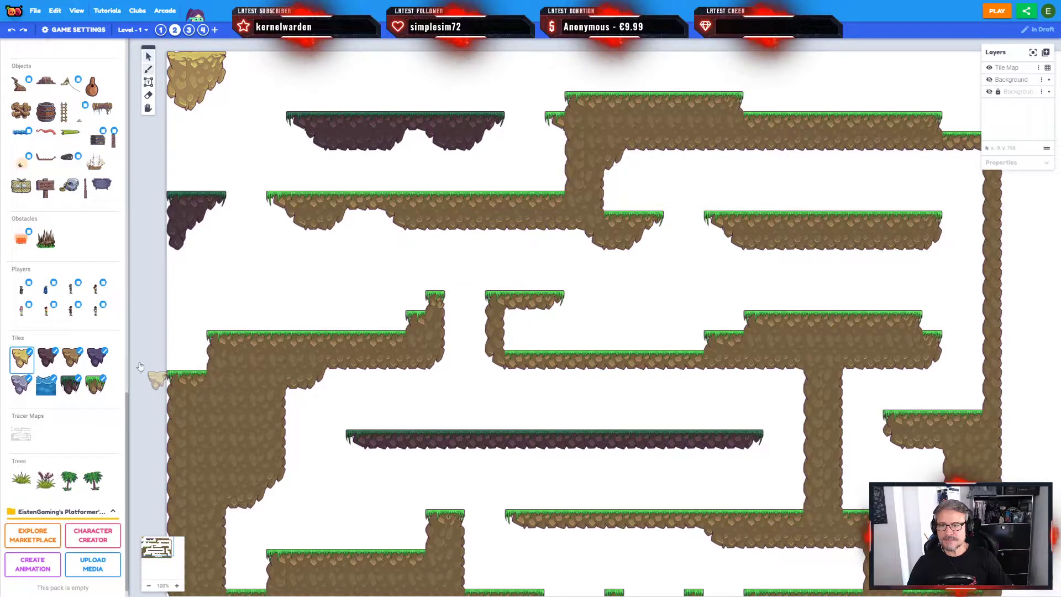
click(415, 321)
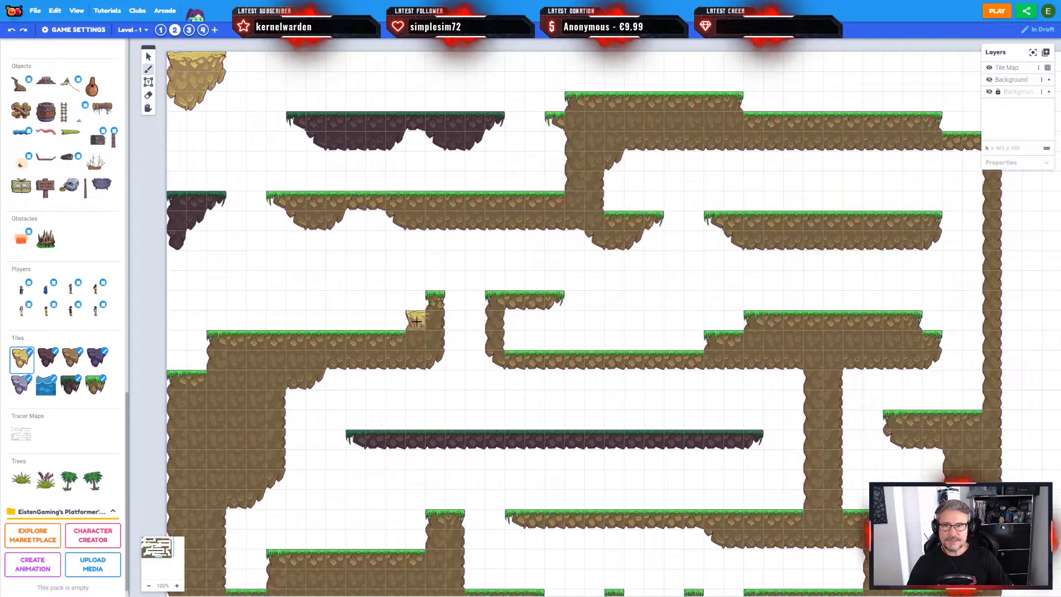
Step: Repaint the ledge's step and narrow pillar with the dark rock tile, and cap the pillar with the dark grass tile
click(47, 358)
click(415, 320)
click(435, 319)
click(435, 300)
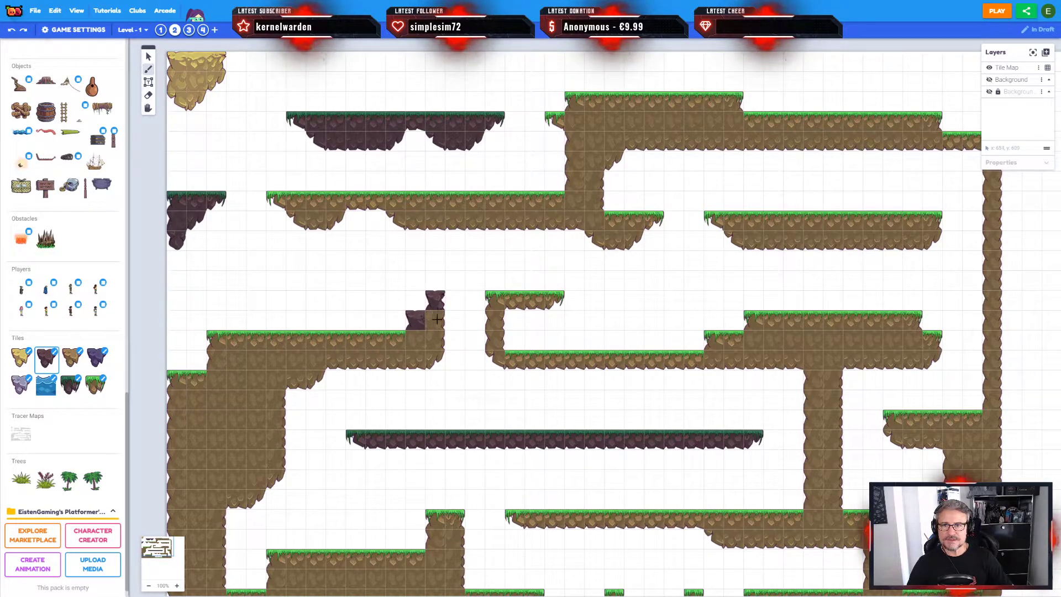
click(70, 383)
click(435, 300)
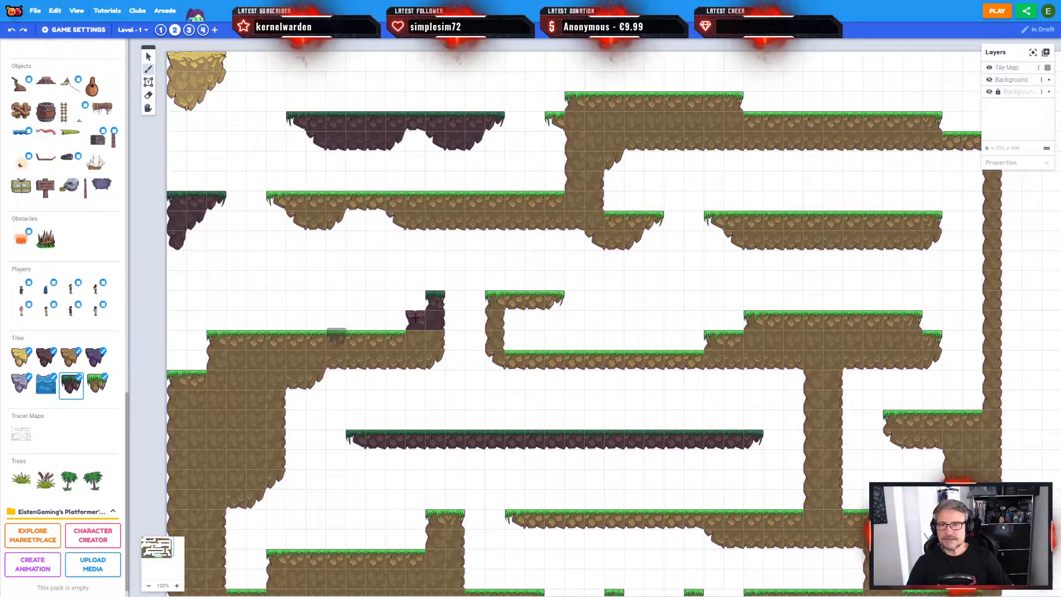
Step: Paint a two-row floating platform above the ledge with dark grass tiles, then repaint and extend it with green grass tiles
mouse_move(279, 279)
mouse_down()
mouse_move(251, 275)
mouse_move(233, 302)
mouse_move(277, 301)
mouse_move(292, 280)
mouse_move(307, 282)
mouse_move(216, 282)
mouse_up()
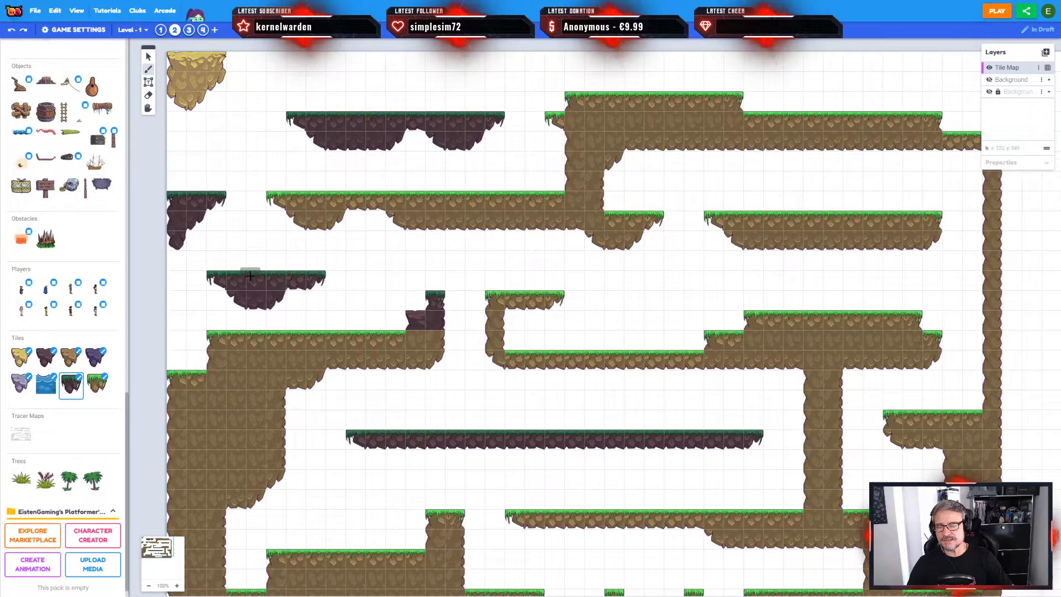
click(92, 385)
drag(215, 279, 316, 275)
drag(232, 298, 294, 297)
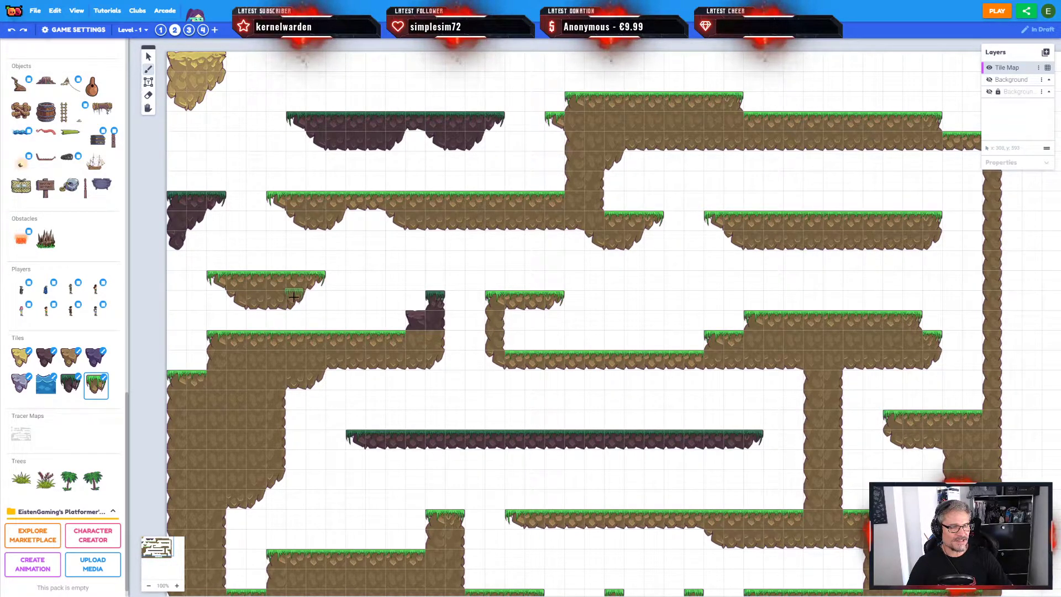
drag(293, 297, 327, 280)
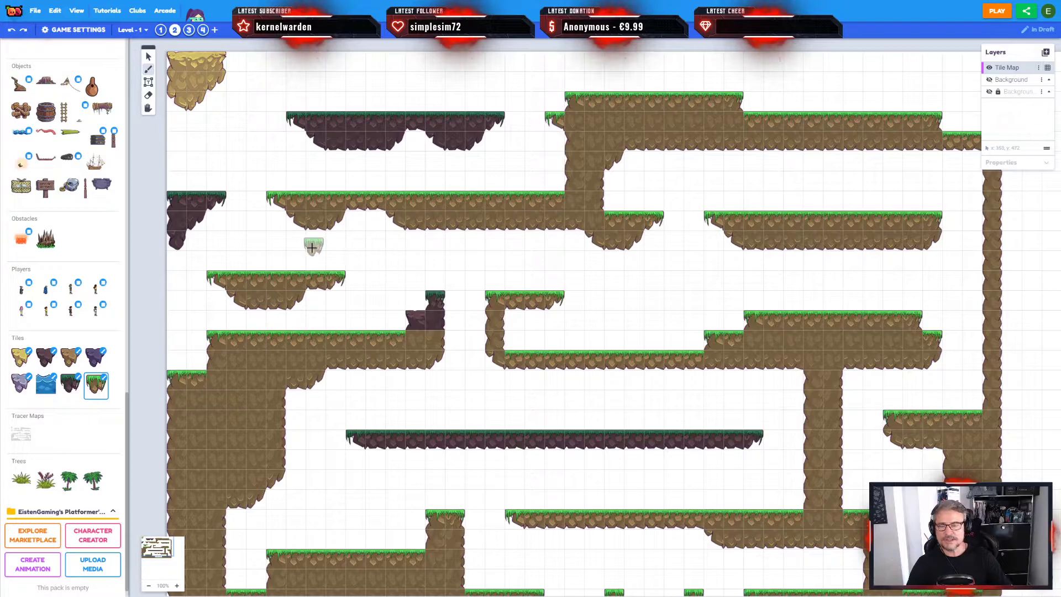
Step: Repaint the ledge's pillar and step with green grass tiles, widening the step by one tile
mouse_move(436, 300)
mouse_down()
mouse_move(426, 315)
mouse_move(395, 323)
mouse_up()
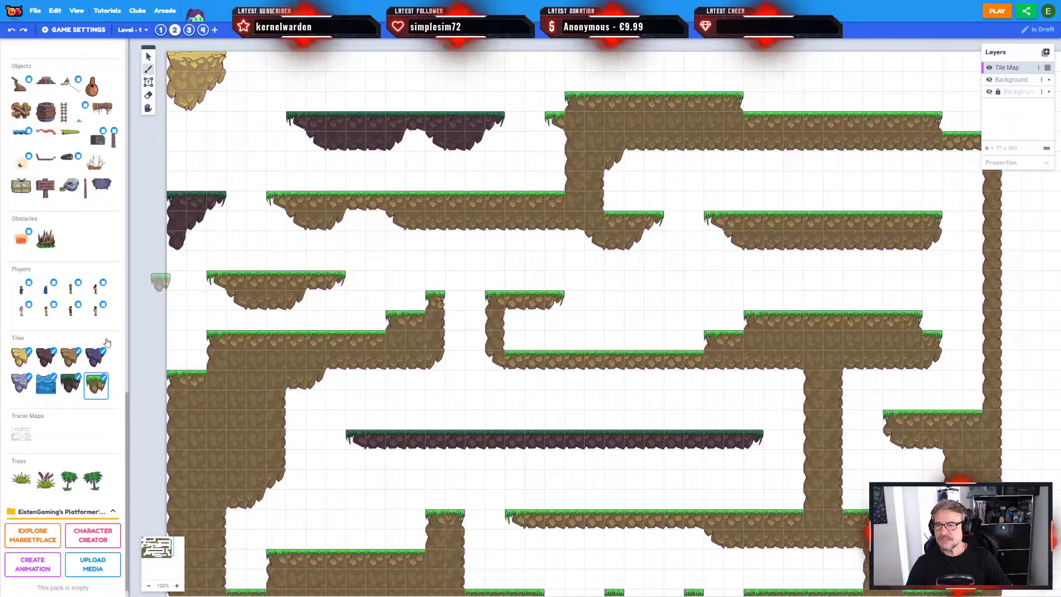
Step: Try to select part of the floating platform with the Select tool and return to the brush
click(148, 56)
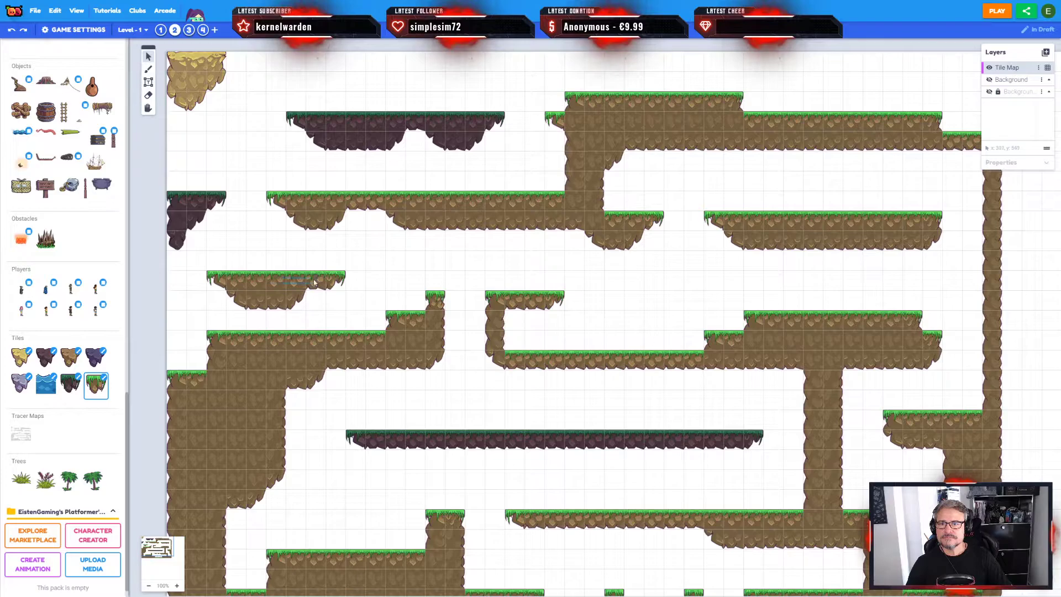
click(283, 277)
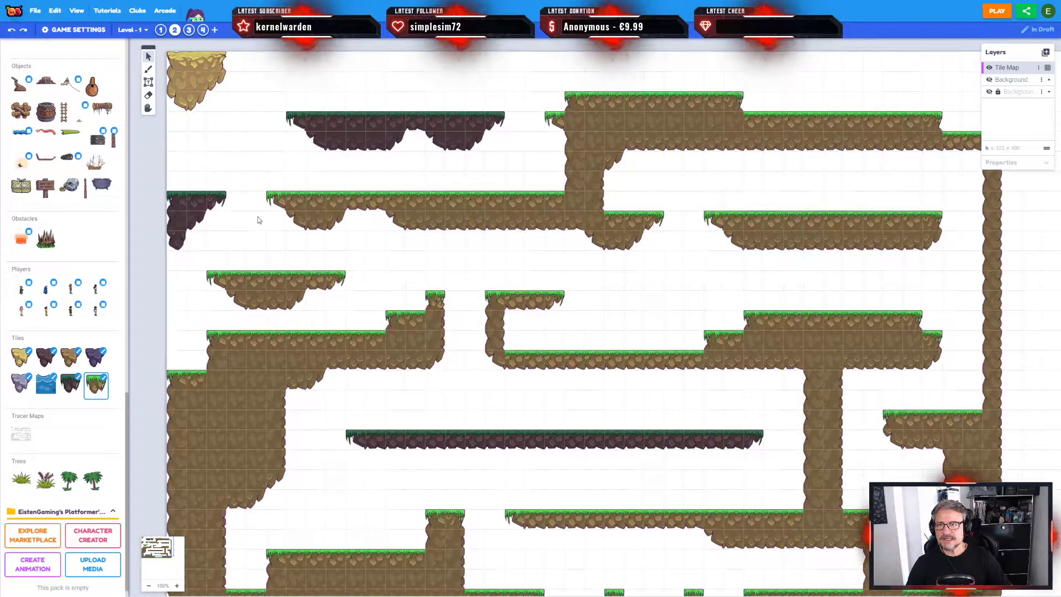
click(147, 57)
key(b)
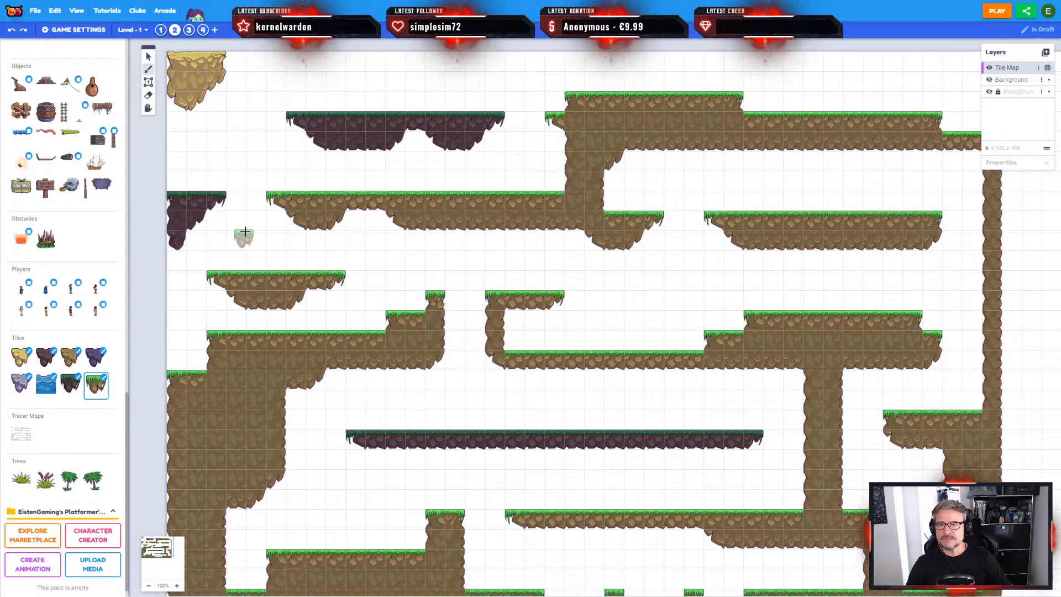
click(148, 56)
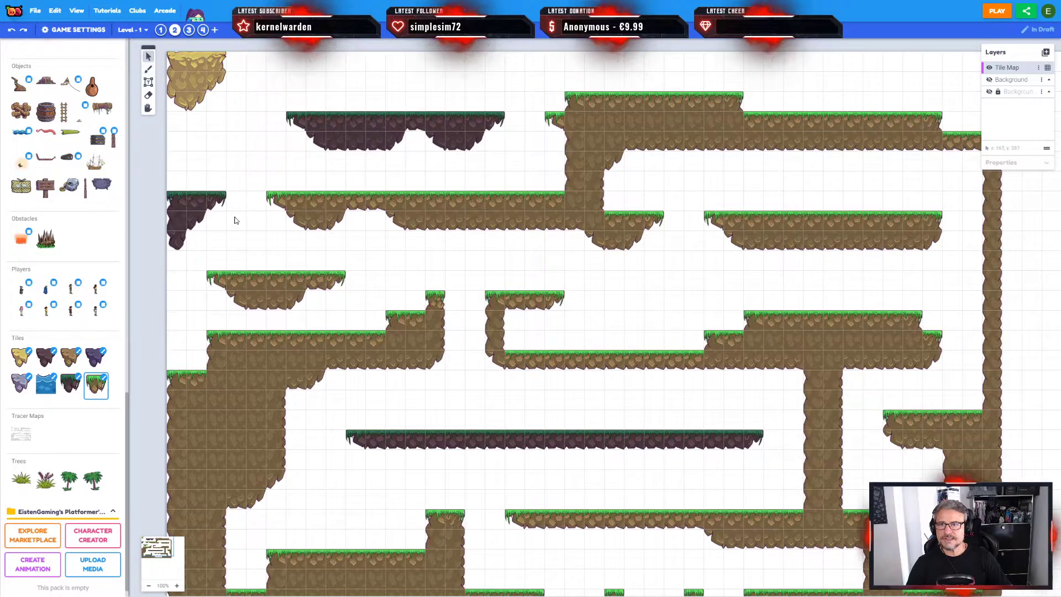
click(148, 69)
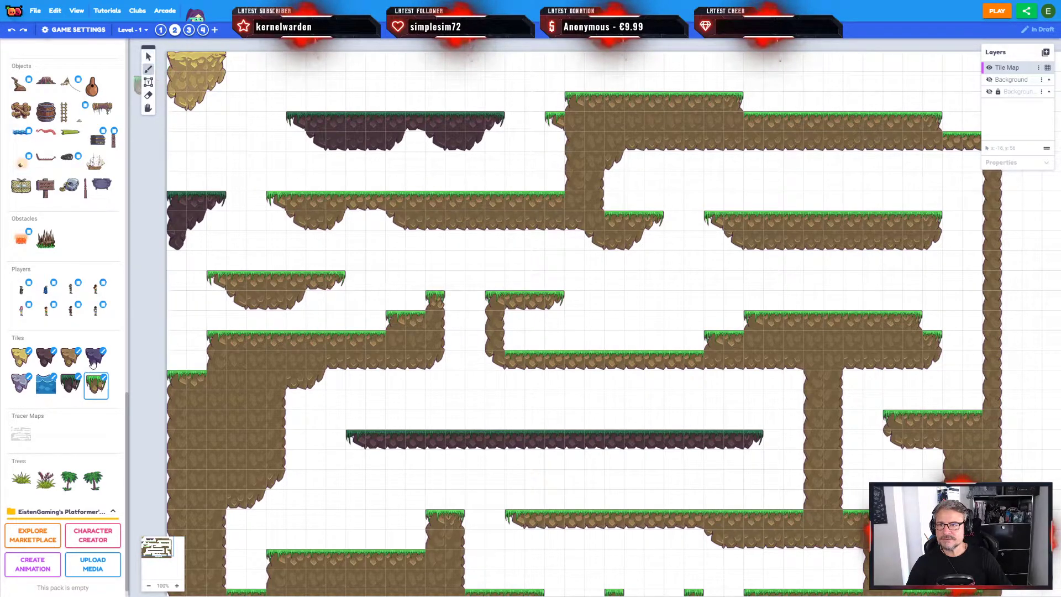
Step: Erase the floating platform above the ledge and the end tile of the dark grass outcrop at the level's edge
click(147, 98)
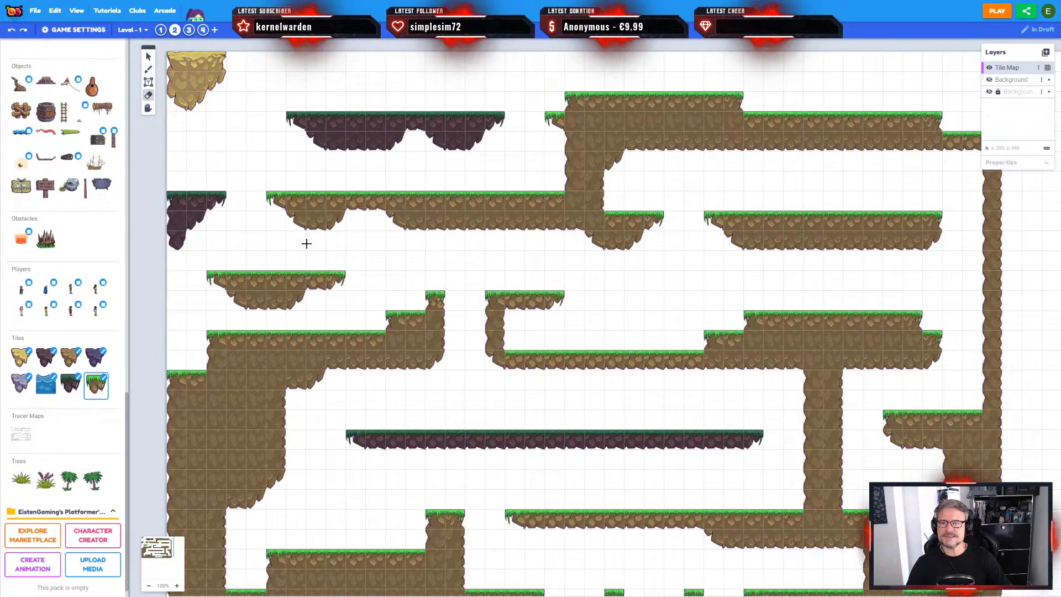
mouse_move(339, 277)
mouse_down()
mouse_move(211, 275)
mouse_move(289, 297)
mouse_up()
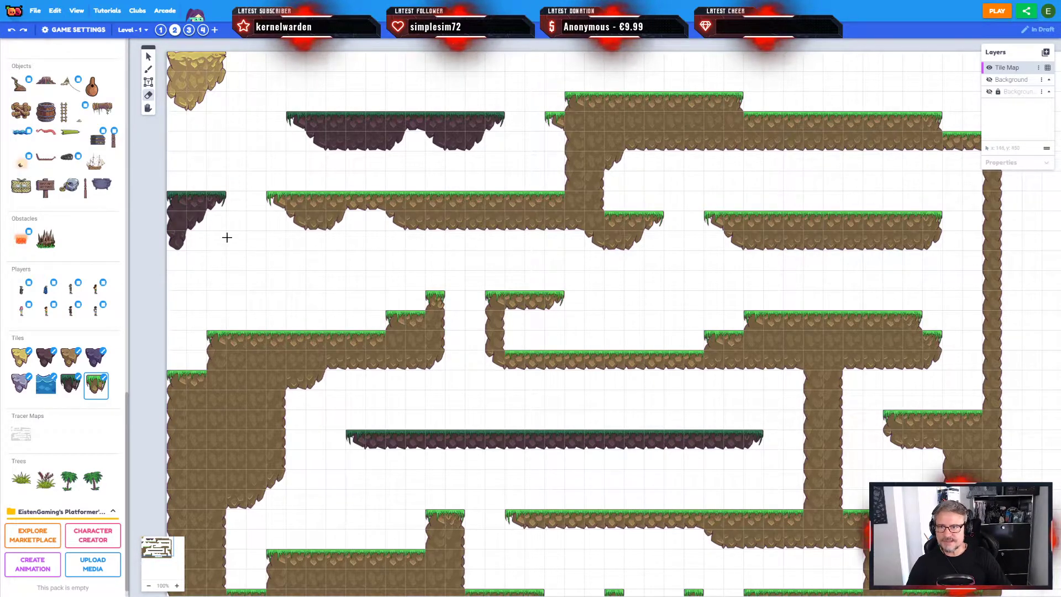
click(220, 197)
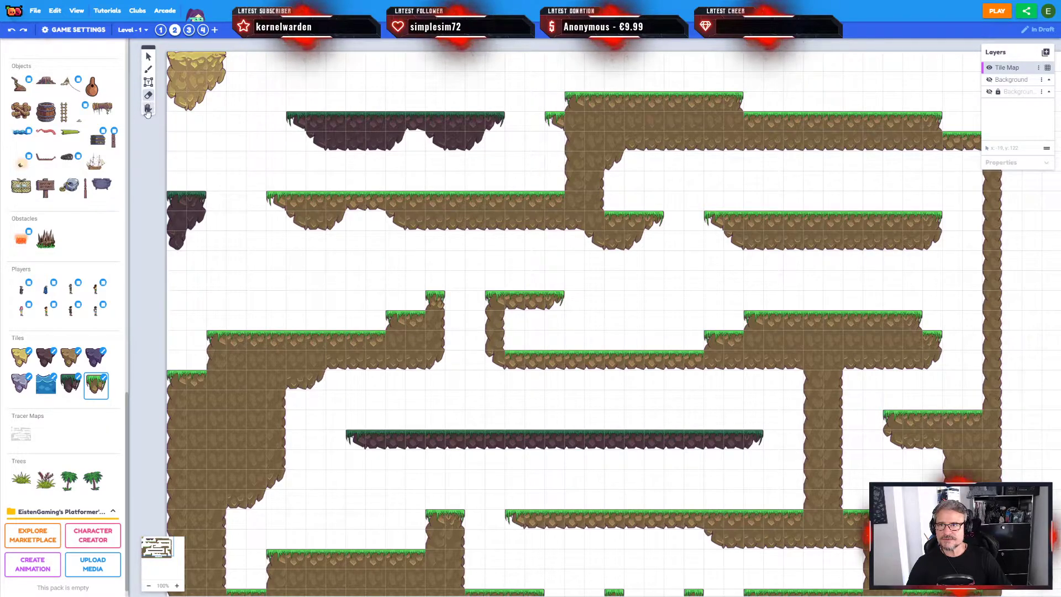
Step: Sample the dark grass tile from the outcrop at the level's edge and repaint its missing end tile
click(100, 383)
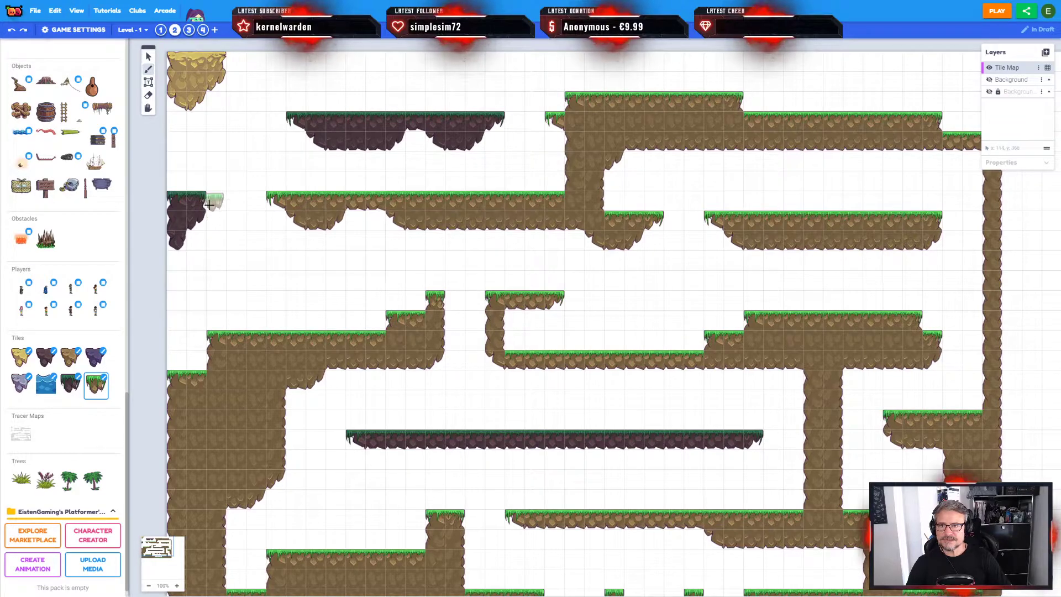
right_click(191, 232)
click(216, 201)
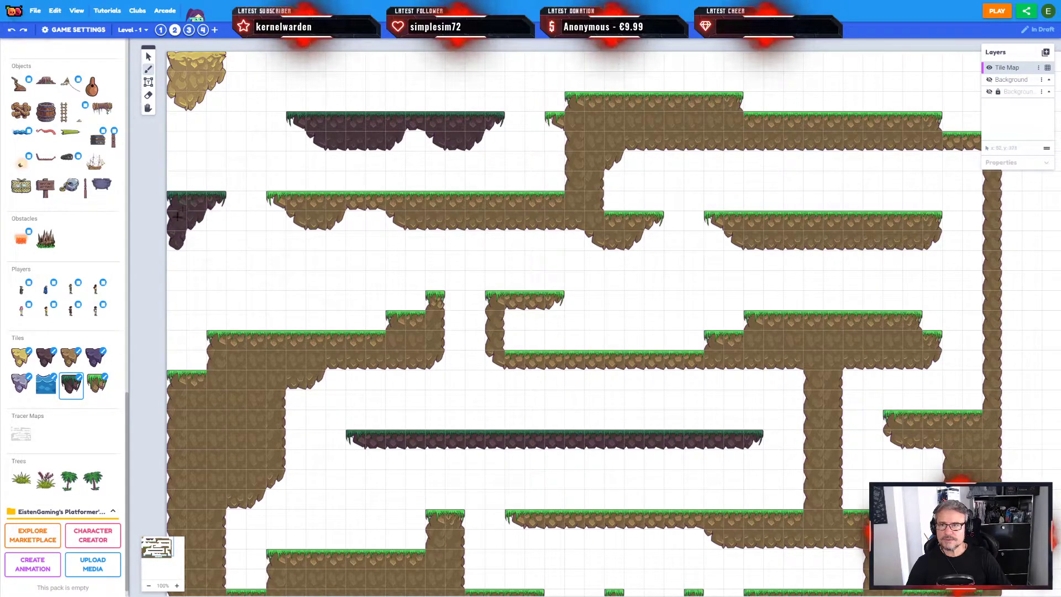
click(148, 56)
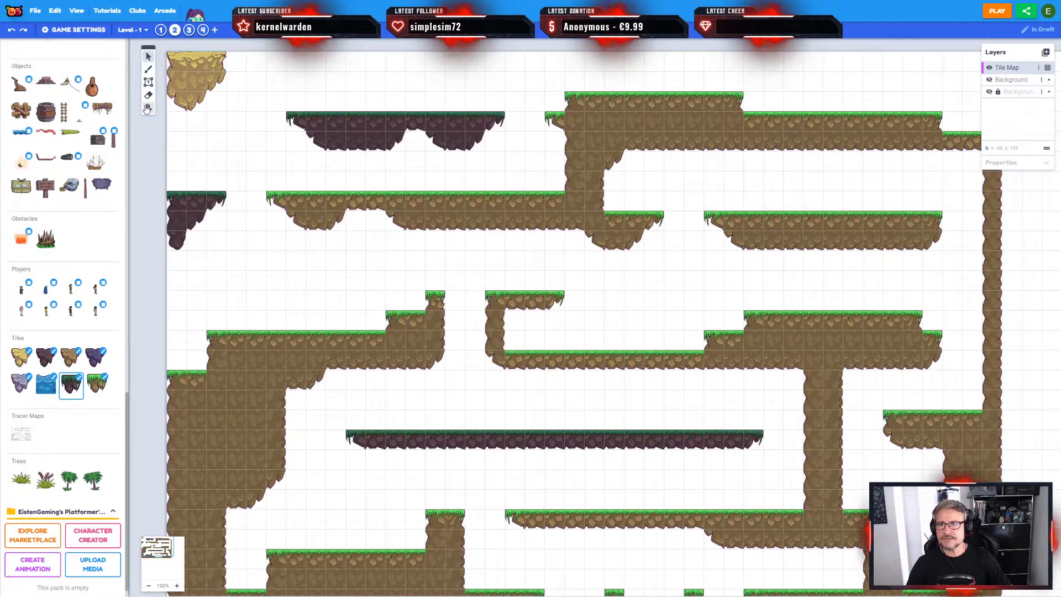
click(147, 108)
drag(497, 222, 474, 210)
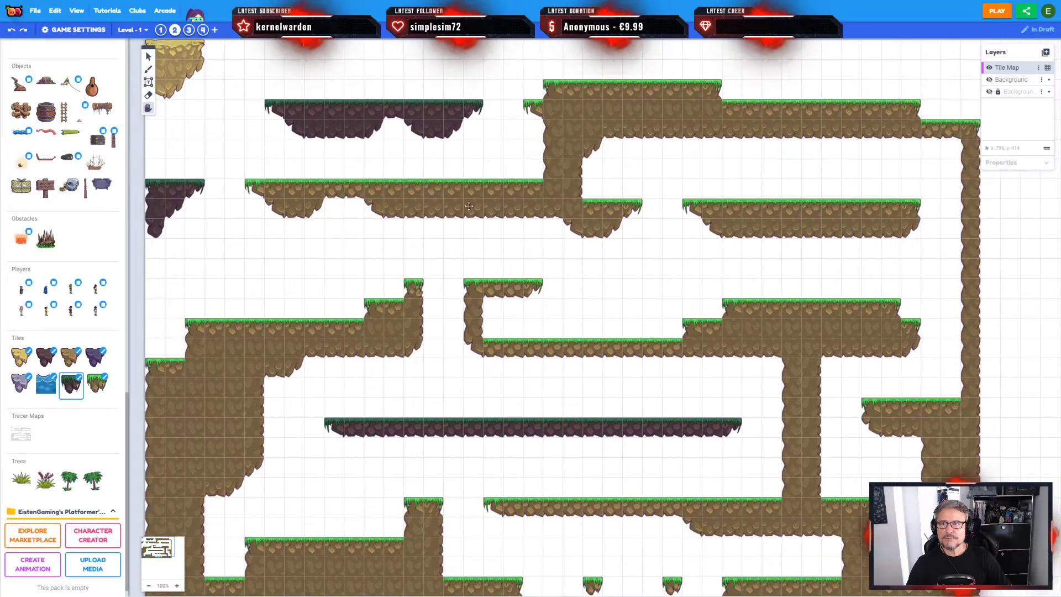
click(147, 56)
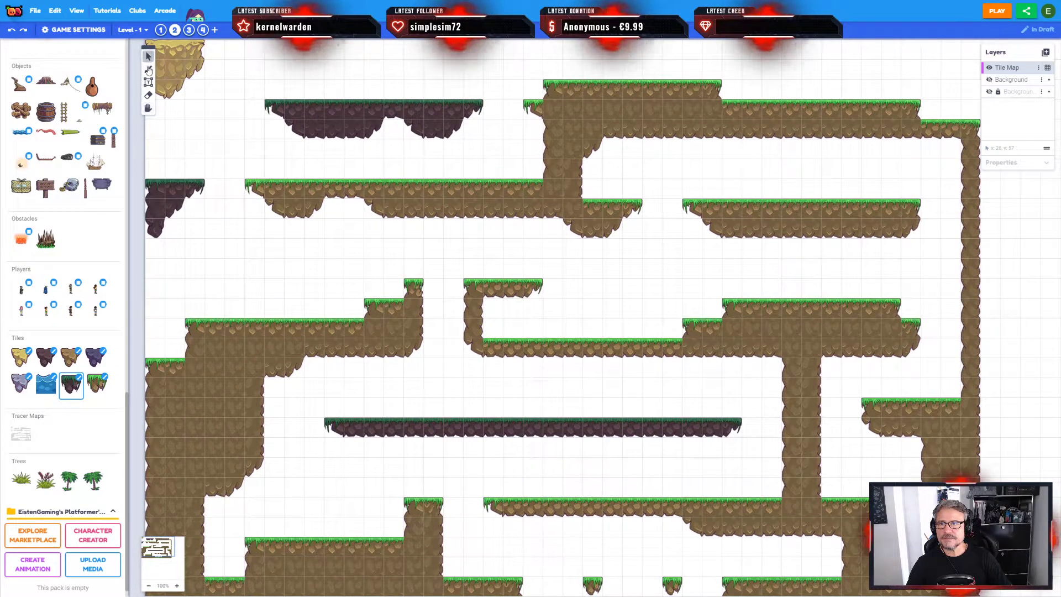
Step: Paint a two-tile-wide raised block near the start of the lower grass platform and finish it in green grass tiles
click(148, 69)
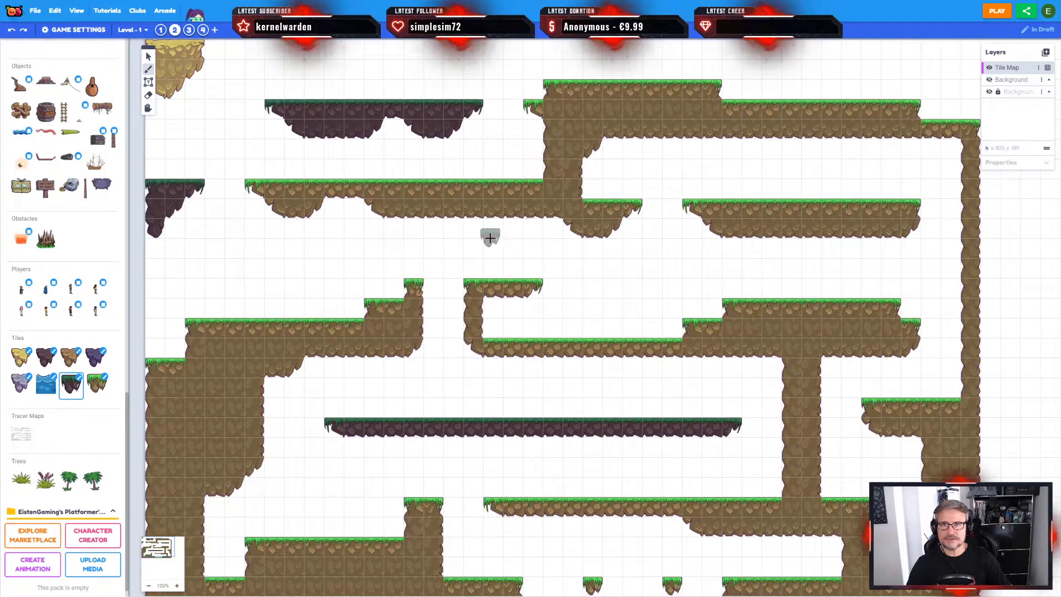
mouse_move(489, 238)
middle_down()
mouse_move(473, 296)
mouse_move(486, 260)
mouse_move(507, 297)
mouse_move(494, 228)
mouse_move(542, 275)
mouse_move(496, 240)
mouse_move(524, 197)
mouse_move(531, 216)
middle_up()
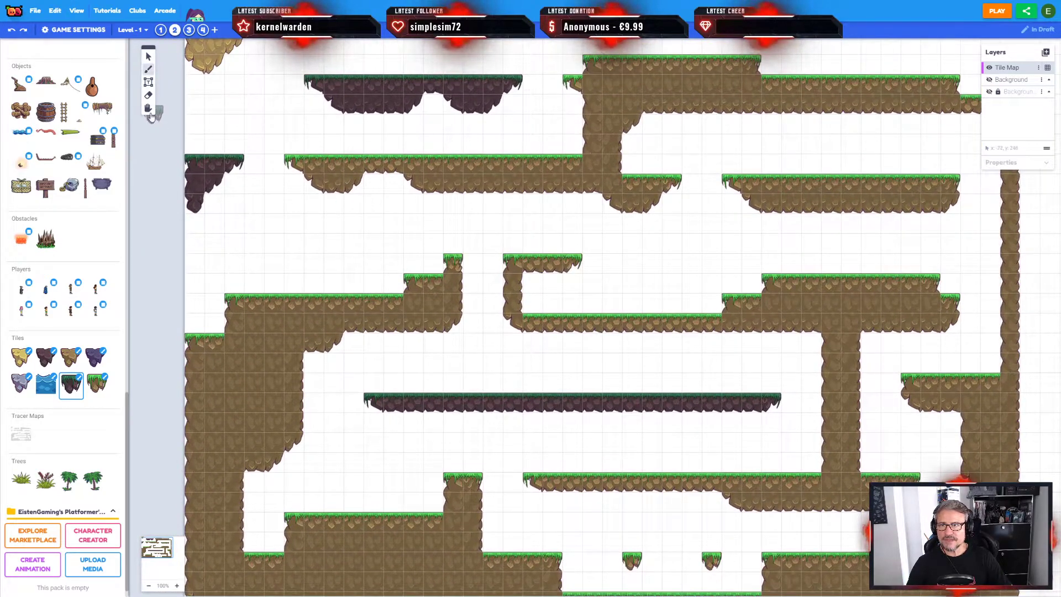
middle_drag(325, 135, 318, 209)
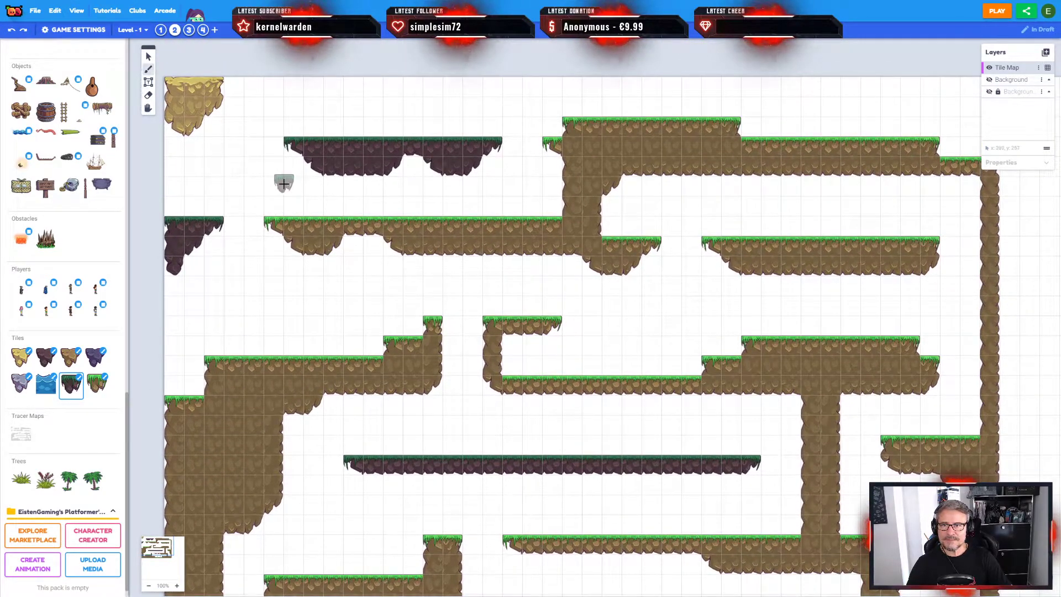
middle_drag(634, 420, 547, 230)
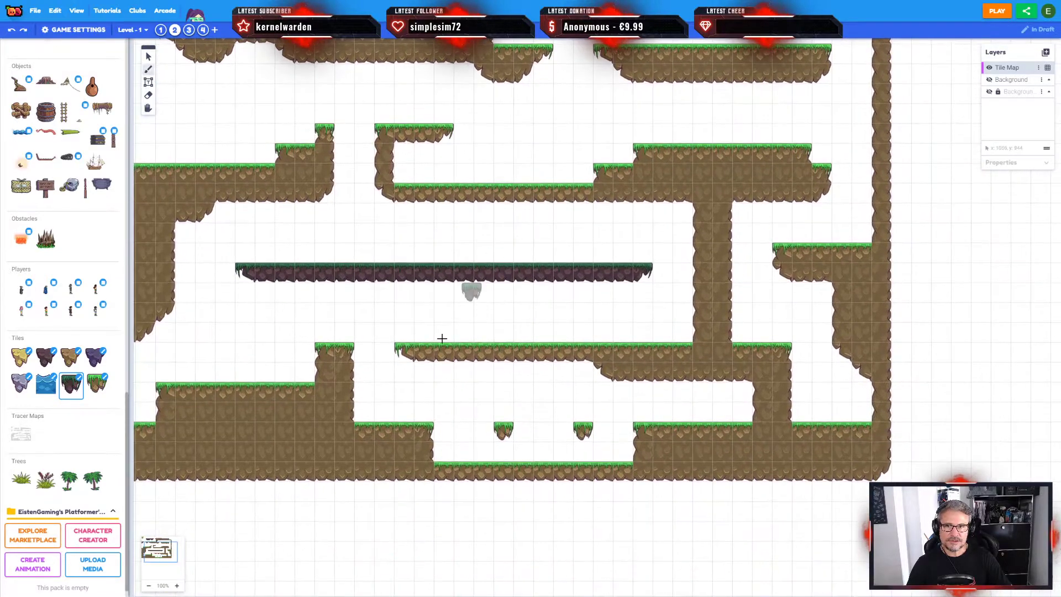
drag(420, 351, 445, 337)
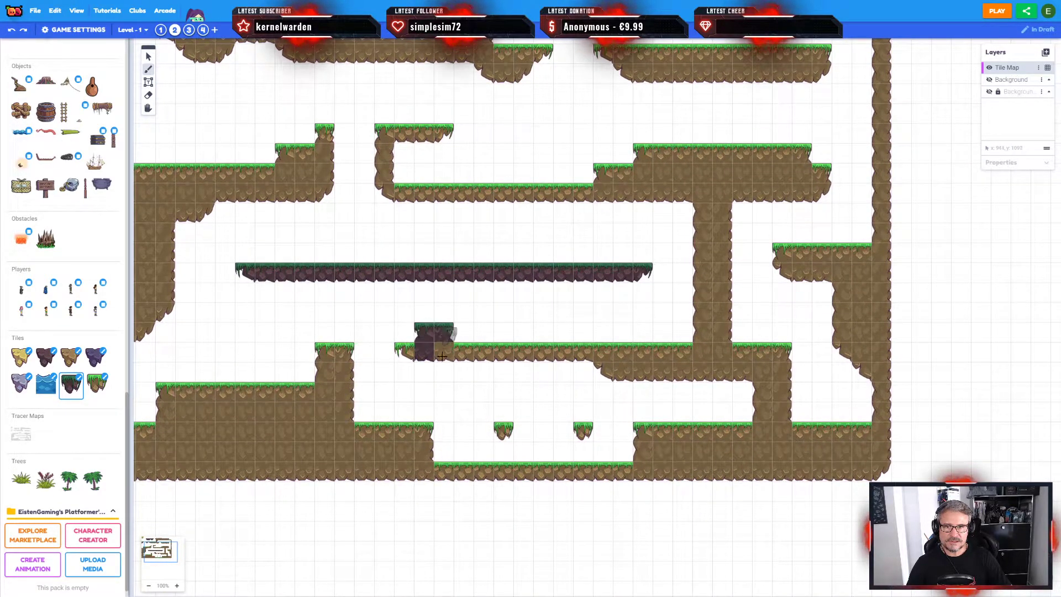
click(96, 385)
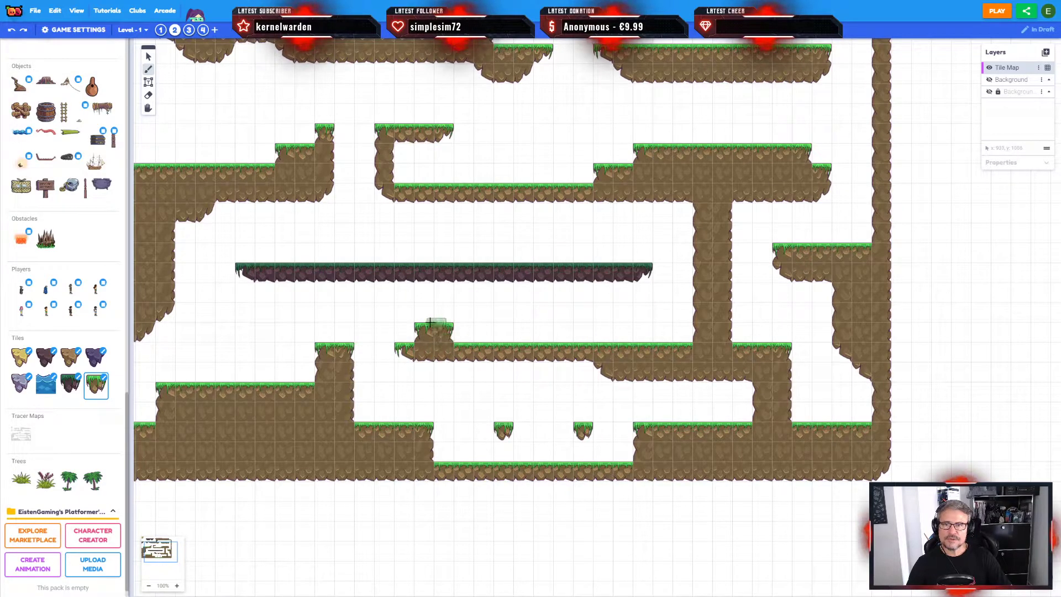
Step: Lock the Tile Map layer and switch editing to the upper Background layer
scroll(437, 313, up, 3)
scroll(437, 312, left, 3)
middle_drag(421, 153, 428, 220)
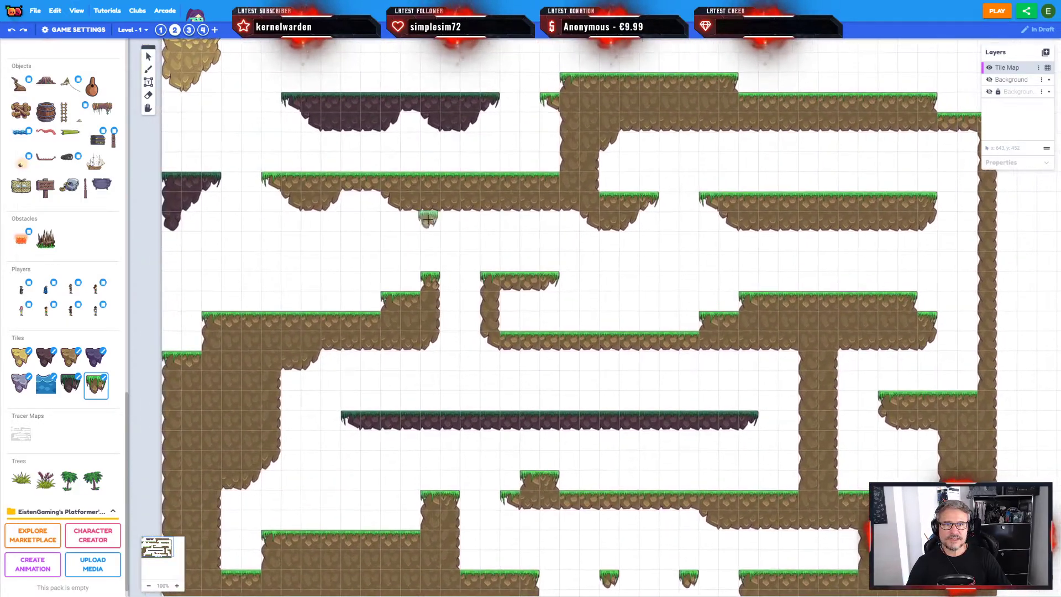
mouse_move(519, 135)
middle_down()
mouse_move(507, 164)
mouse_move(507, 149)
middle_up()
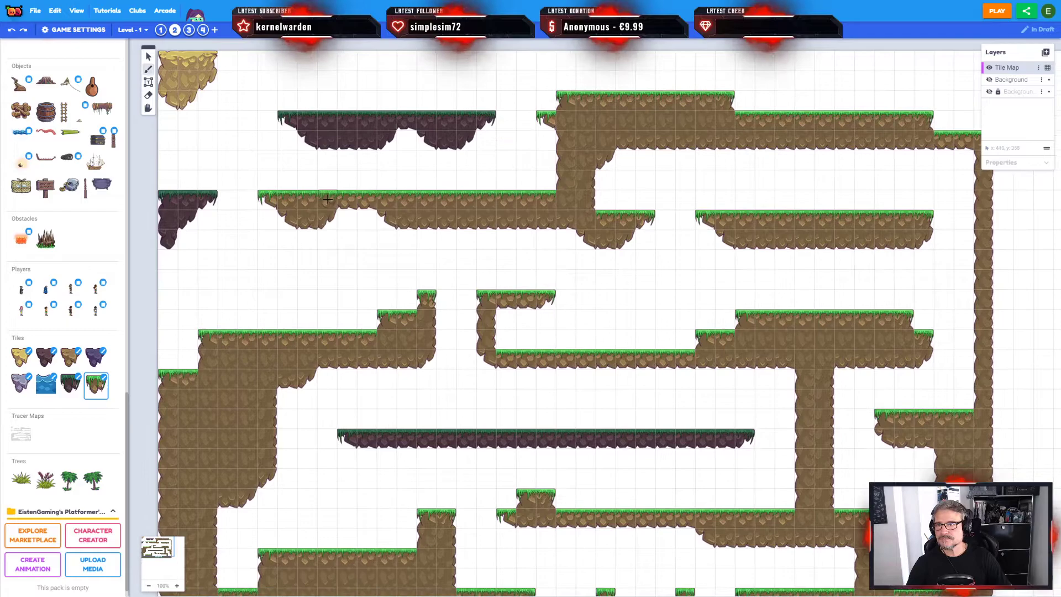
click(147, 57)
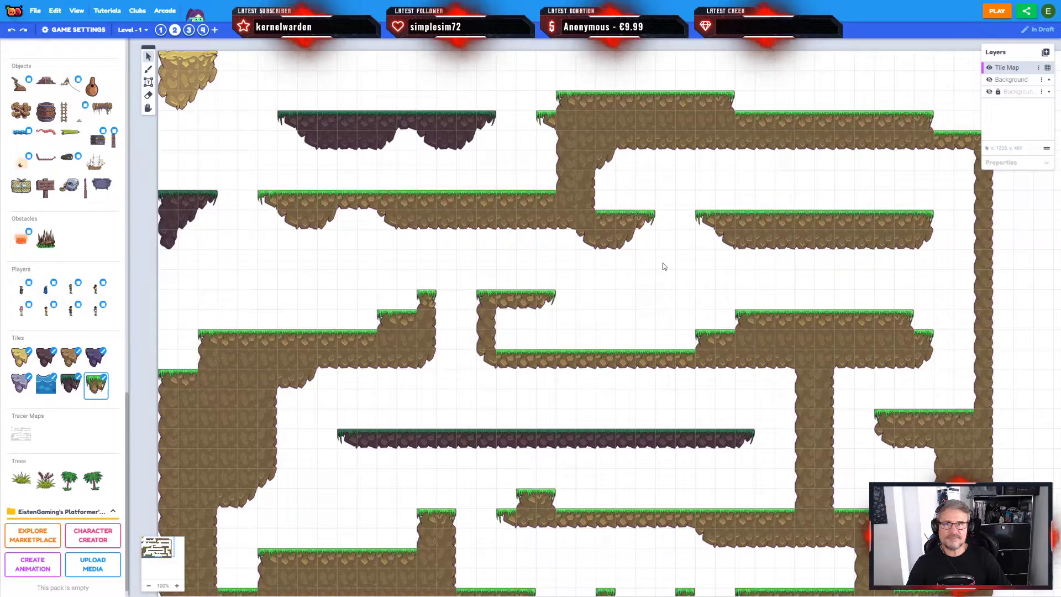
drag(634, 289, 648, 240)
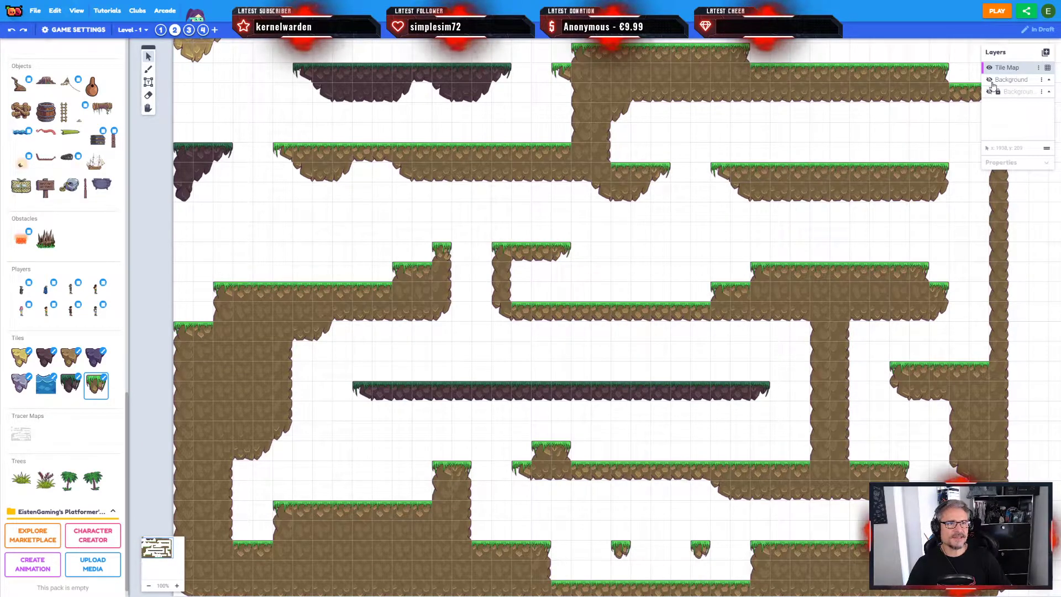
click(1020, 77)
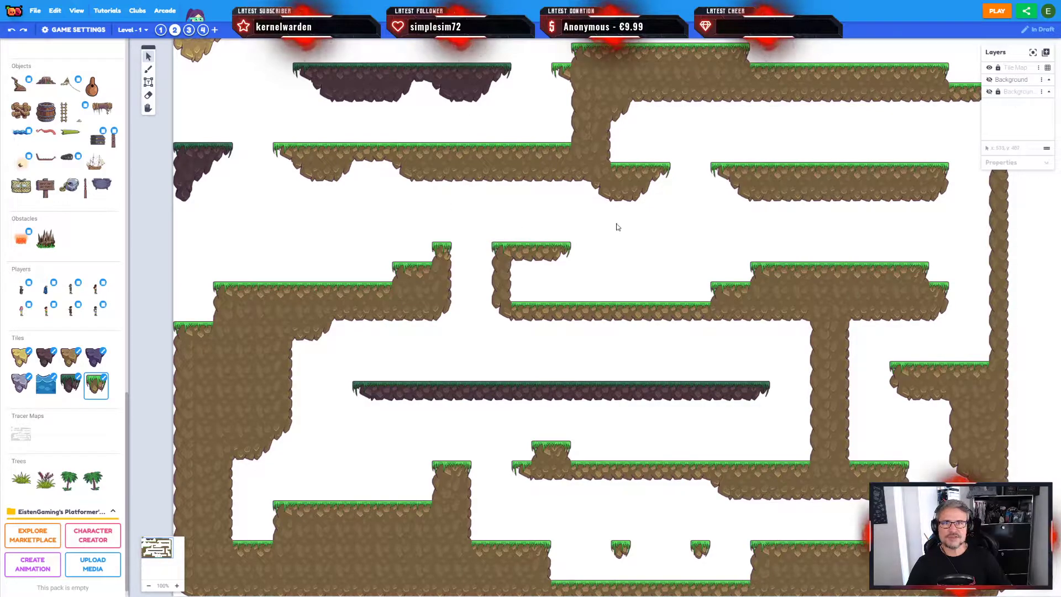
scroll(616, 224, up, 2)
scroll(620, 216, down, 1)
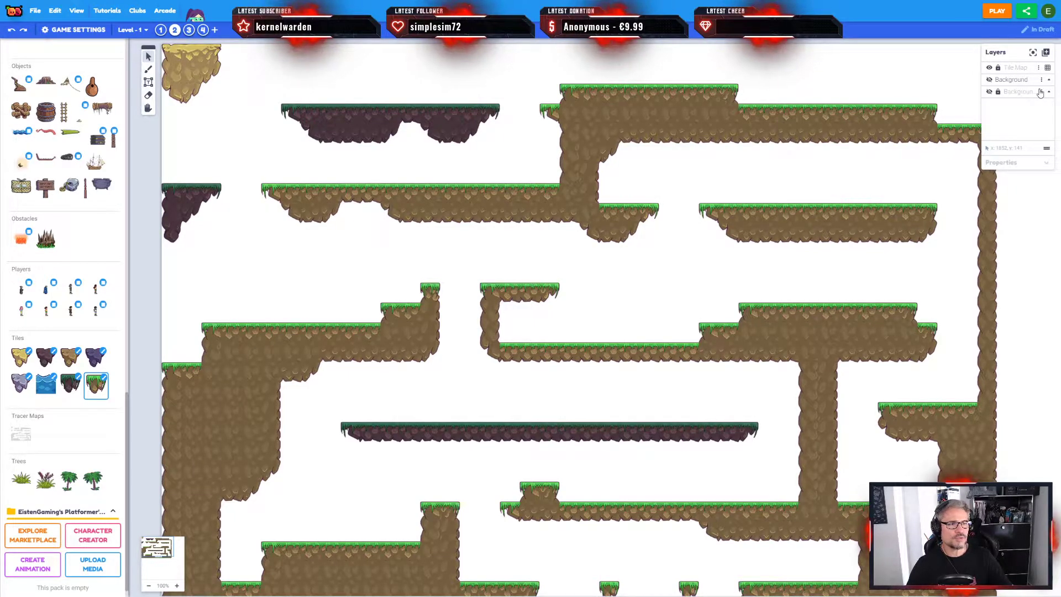
Step: Show the hidden Background layers and select the upper Background layer for editing
scroll(622, 110, right, 2)
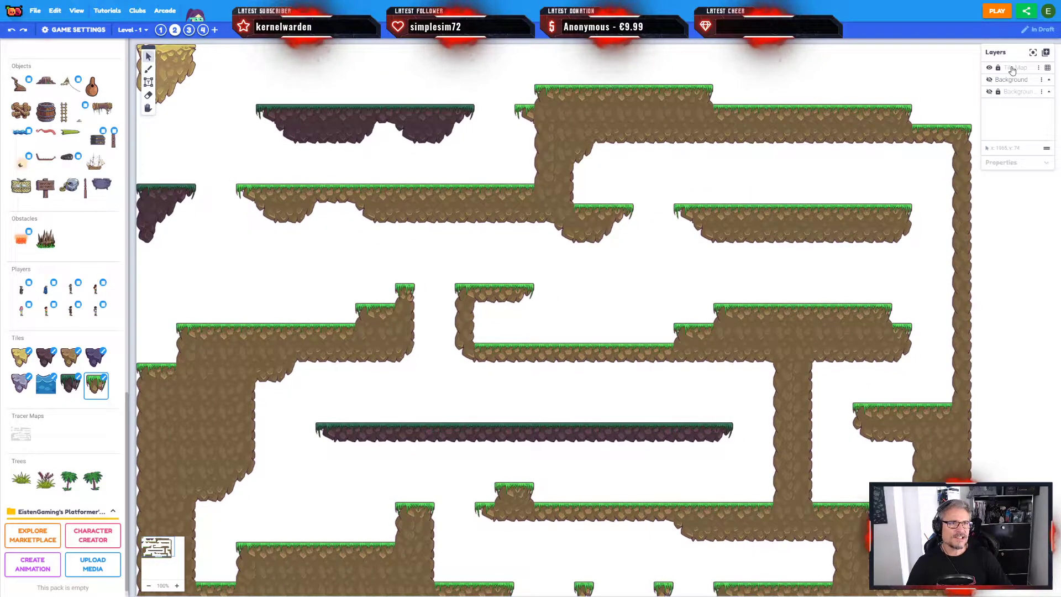
click(990, 79)
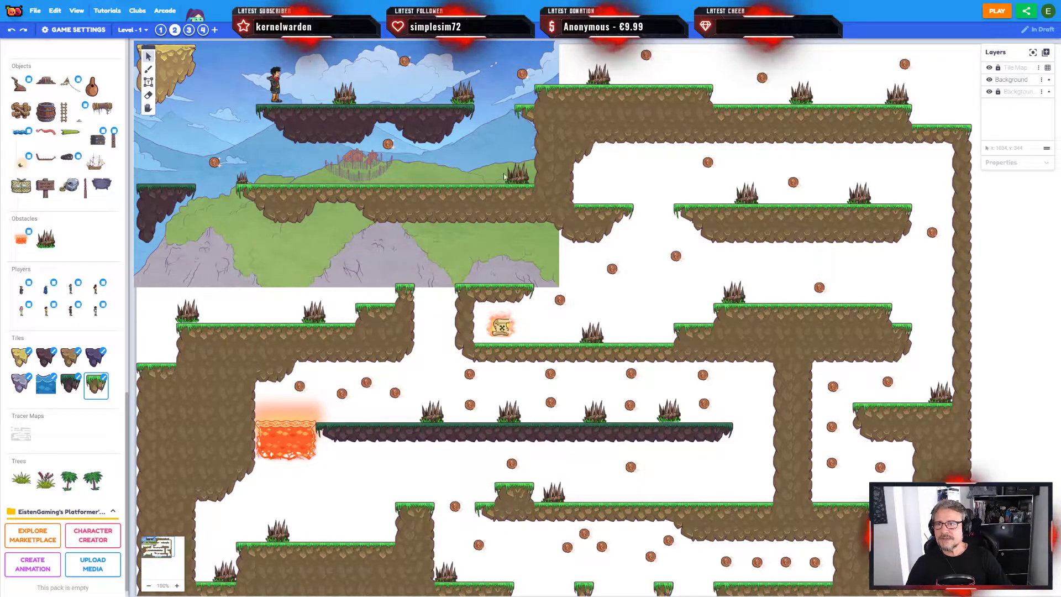
click(1008, 81)
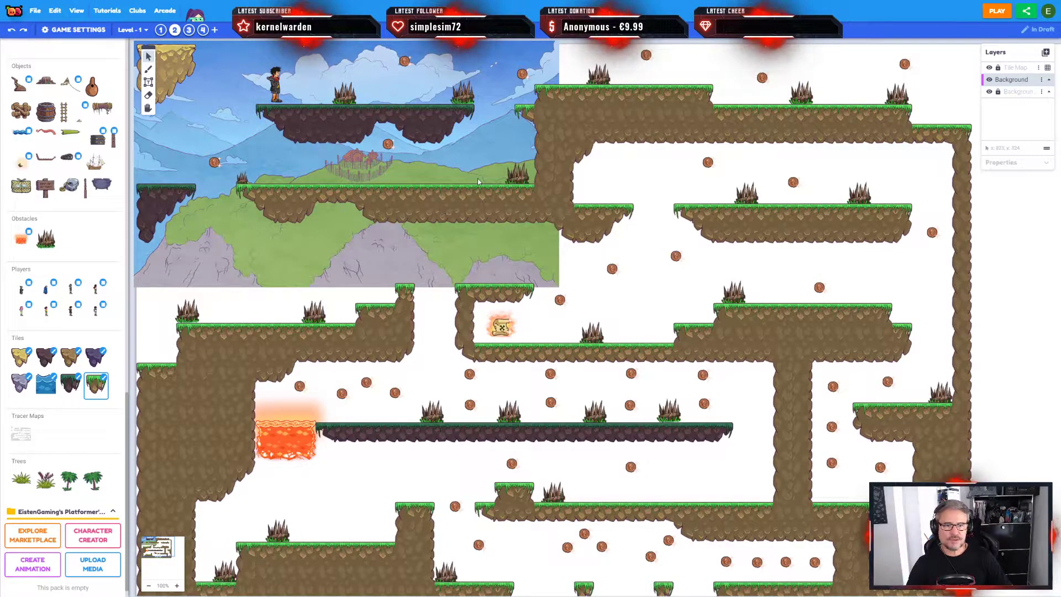
Step: Inspect the properties of the spikes, coin and player character around the starting dark grass platform
middle_drag(379, 189, 348, 187)
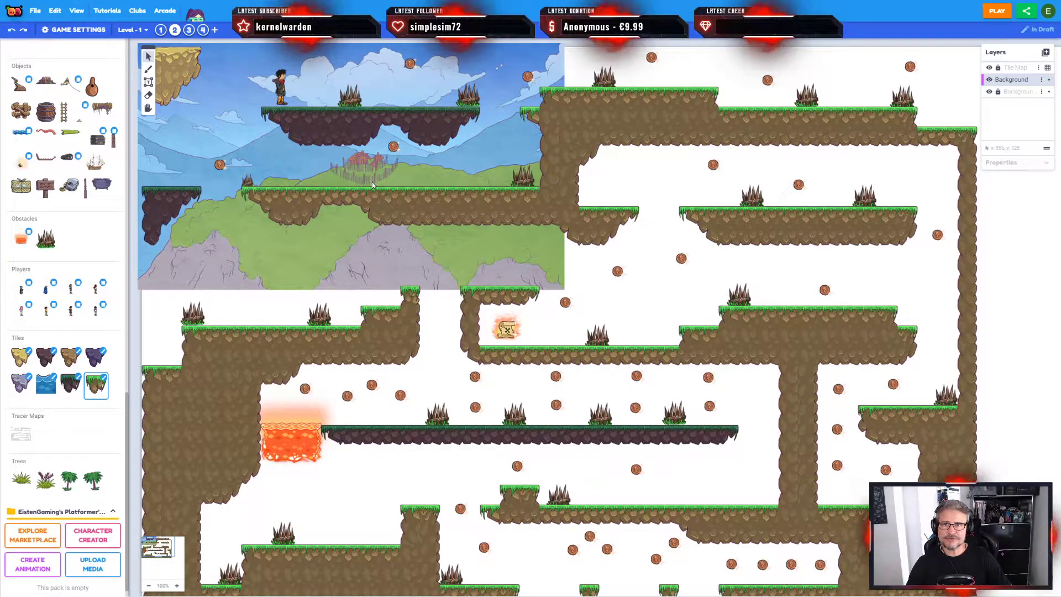
click(352, 95)
click(469, 96)
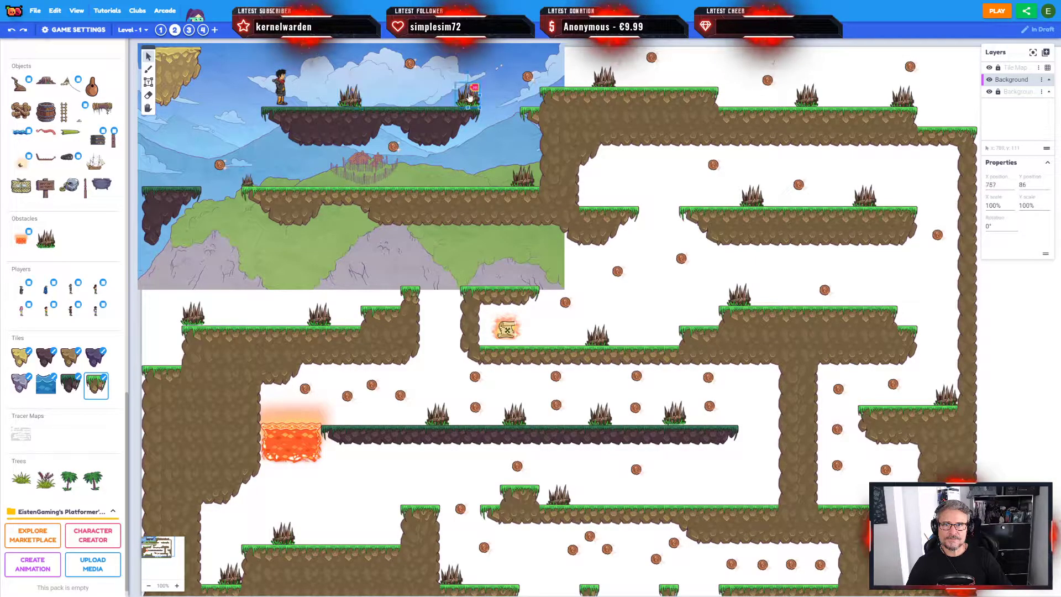
click(409, 63)
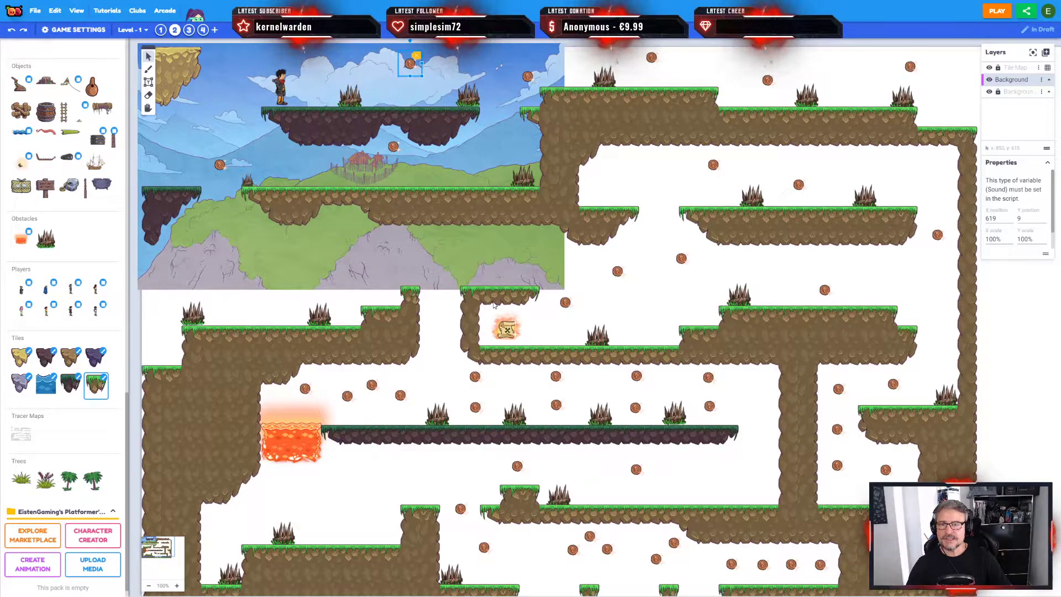
click(279, 87)
click(354, 97)
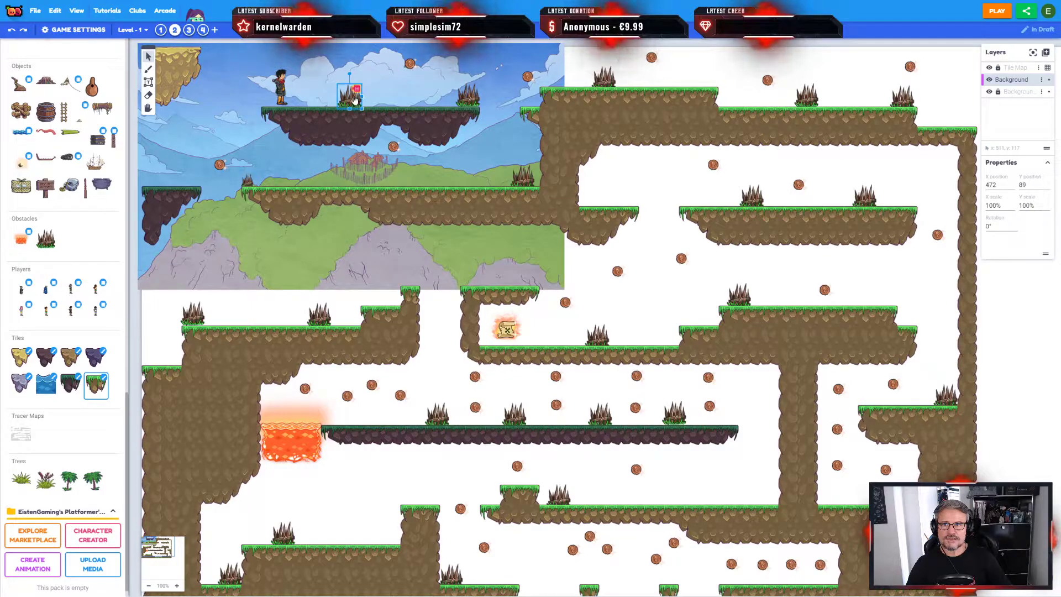
click(410, 65)
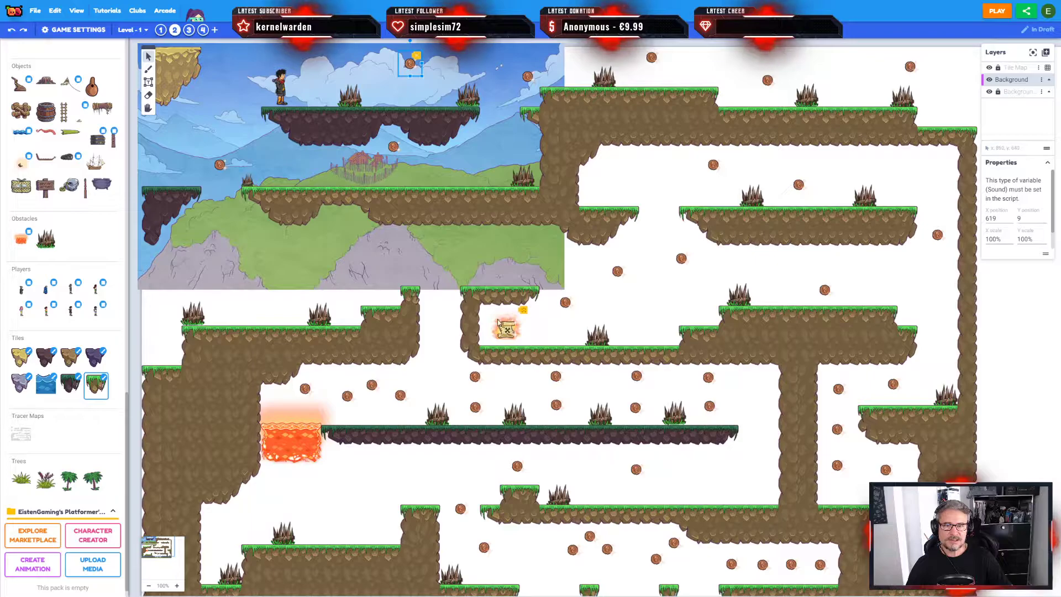
Step: Find the Ground detail graphics in the Nga Takaro pack, place one on the grass ledge between the spikes, and delete it
scroll(531, 152, up, 1)
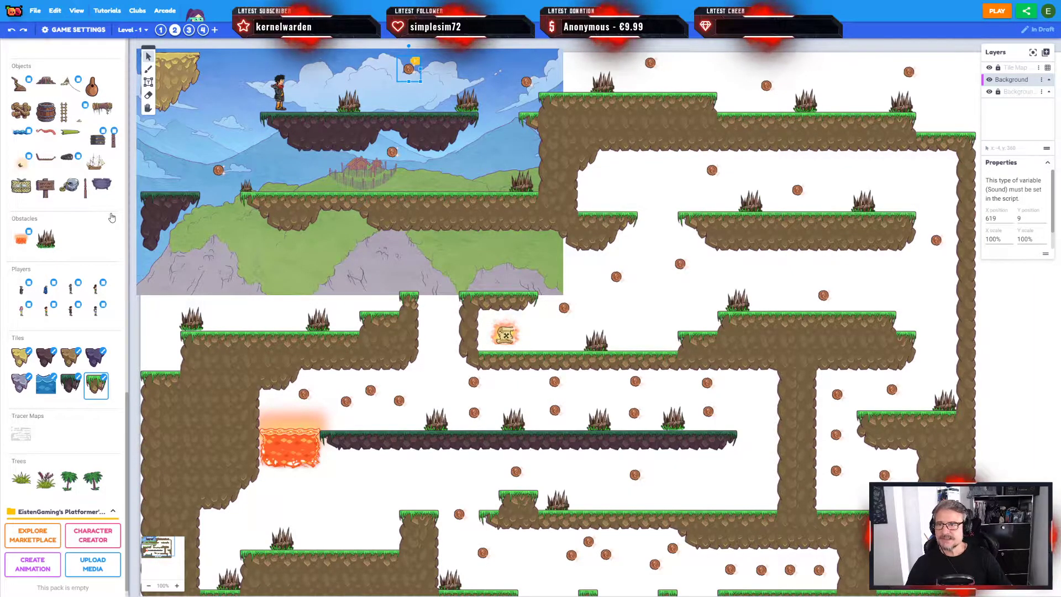
scroll(118, 424, up, 15)
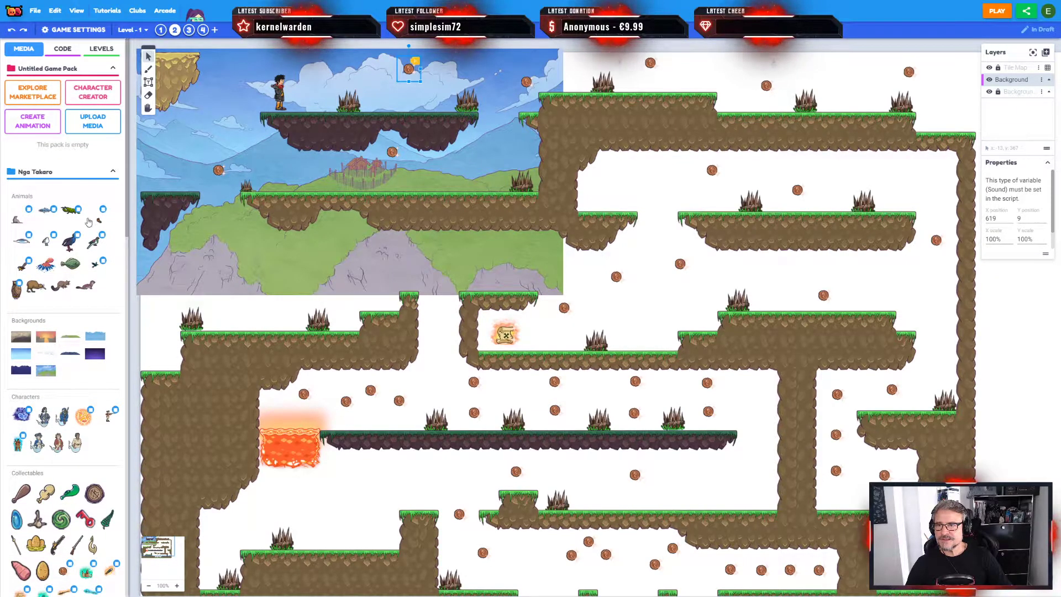
scroll(25, 200, down, 3)
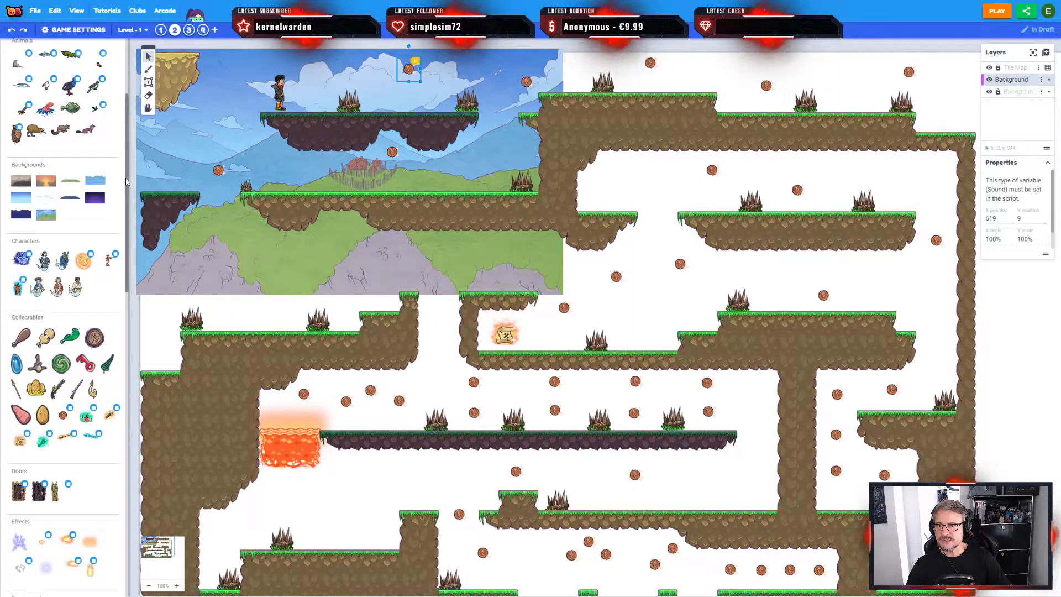
scroll(102, 209, down, 2)
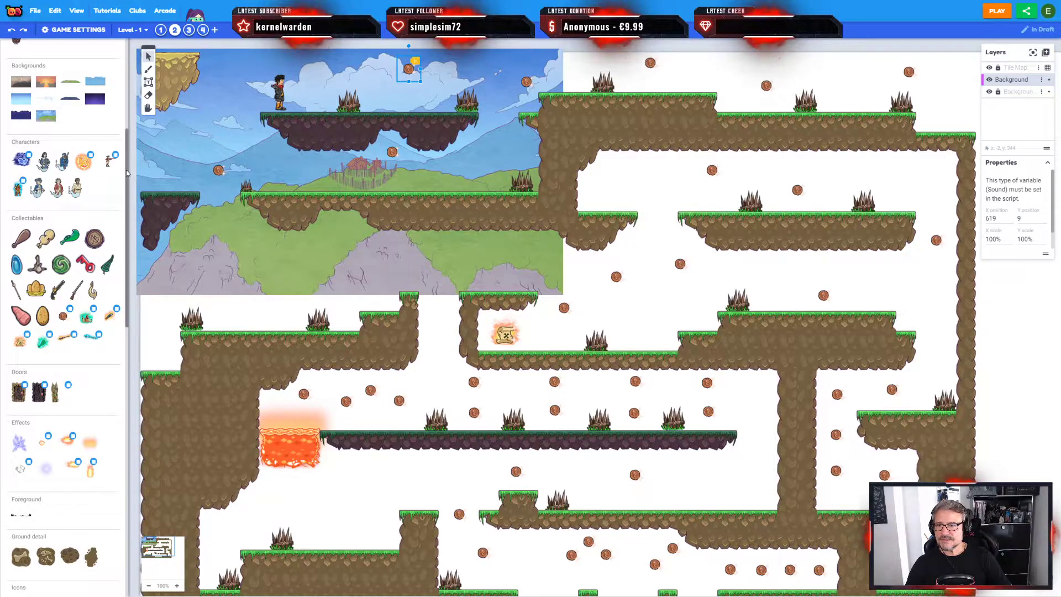
drag(126, 170, 124, 264)
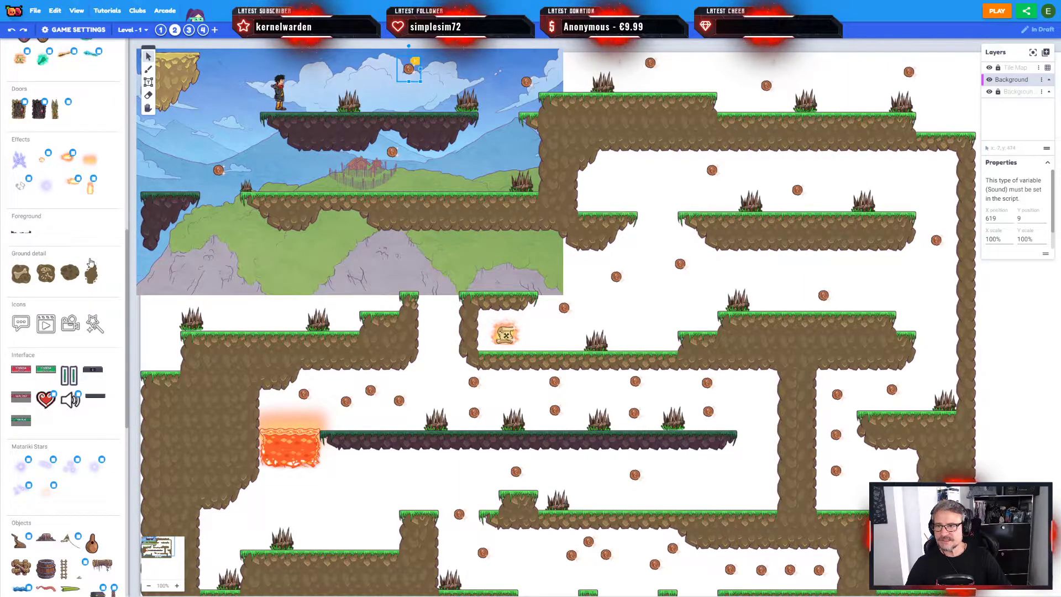
click(46, 273)
click(254, 362)
drag(254, 363, 249, 322)
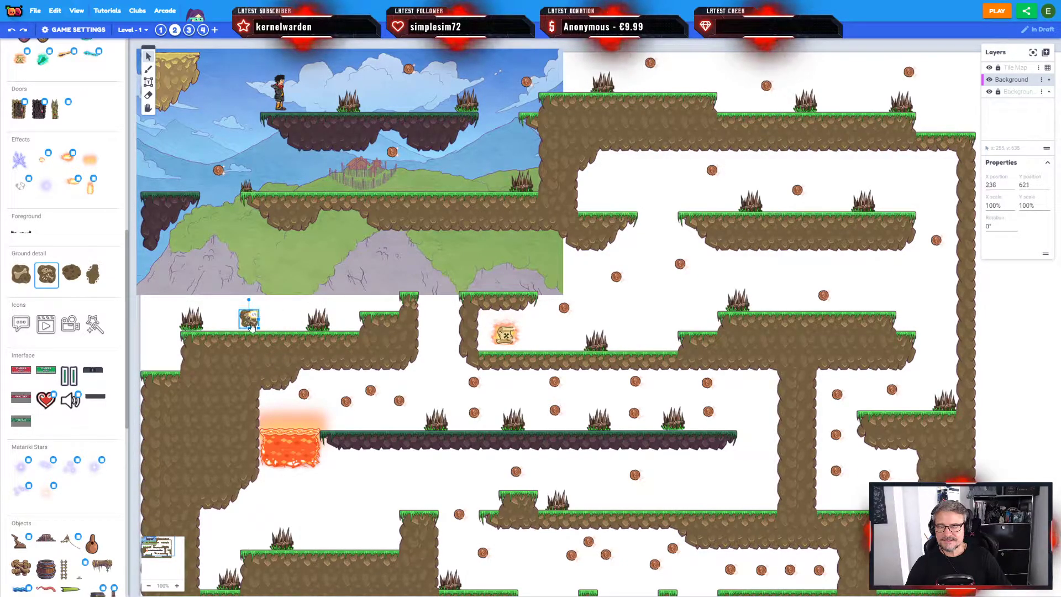
key(Delete)
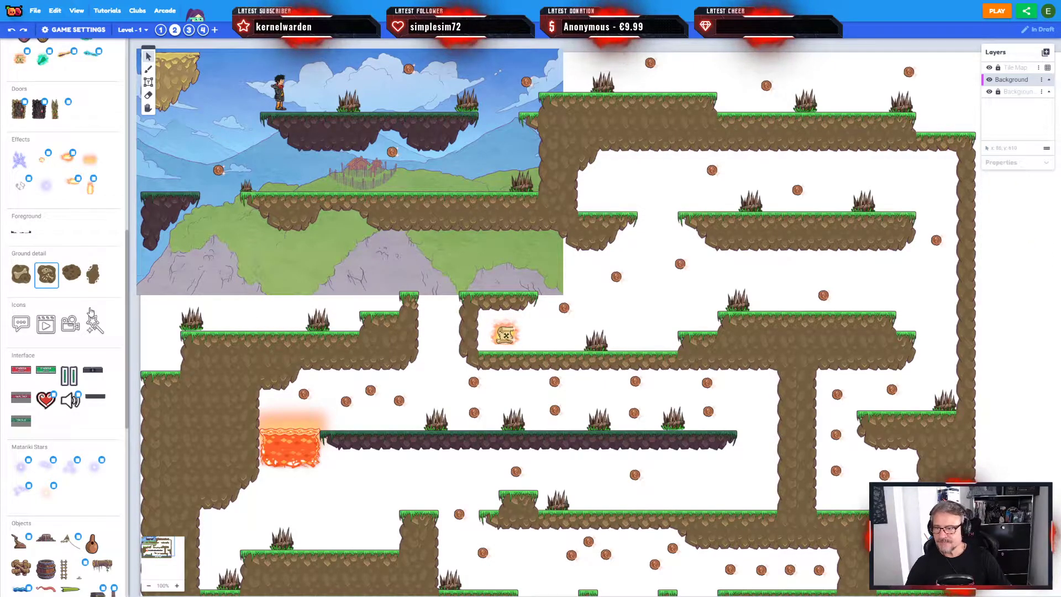
Step: Look through the remaining Nga Takaro media, from Icons and Interface to Players, Tiles and Trees, and return to the start of the library
scroll(126, 265, down, 1)
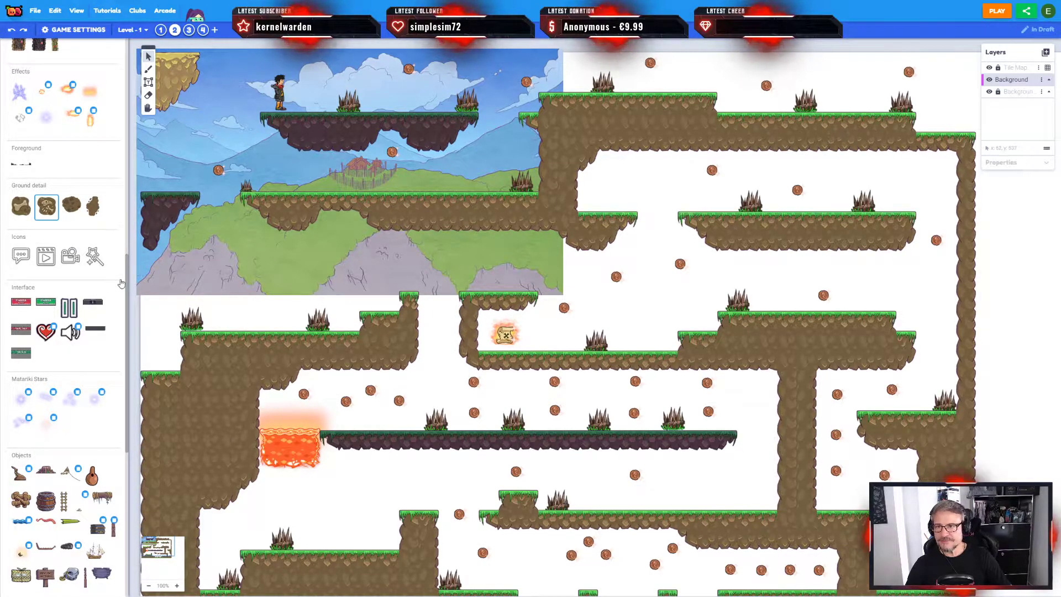
scroll(127, 303, down, 1)
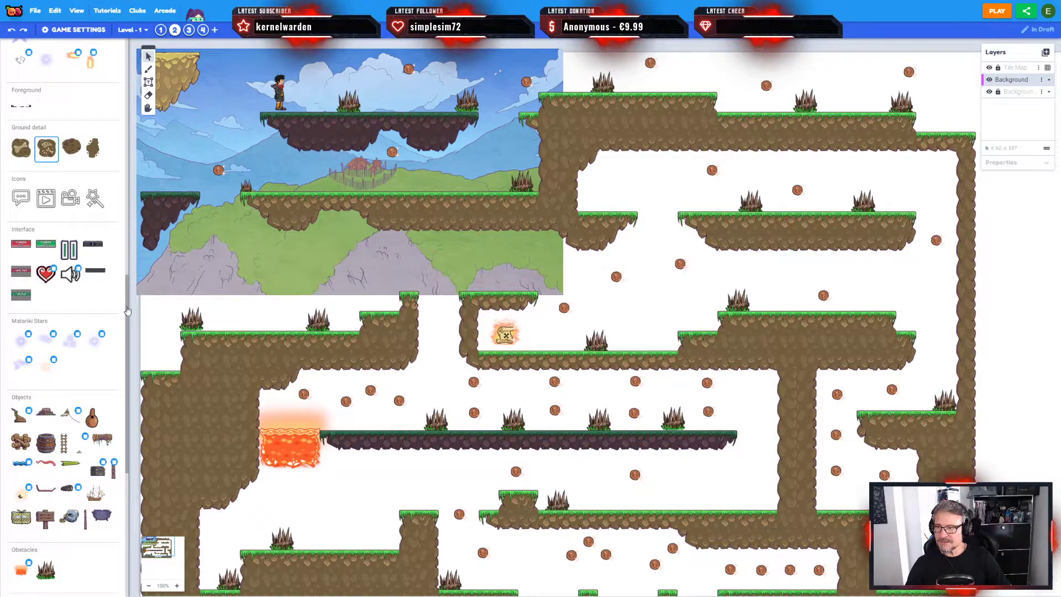
scroll(131, 342, down, 1)
scroll(131, 355, down, 4)
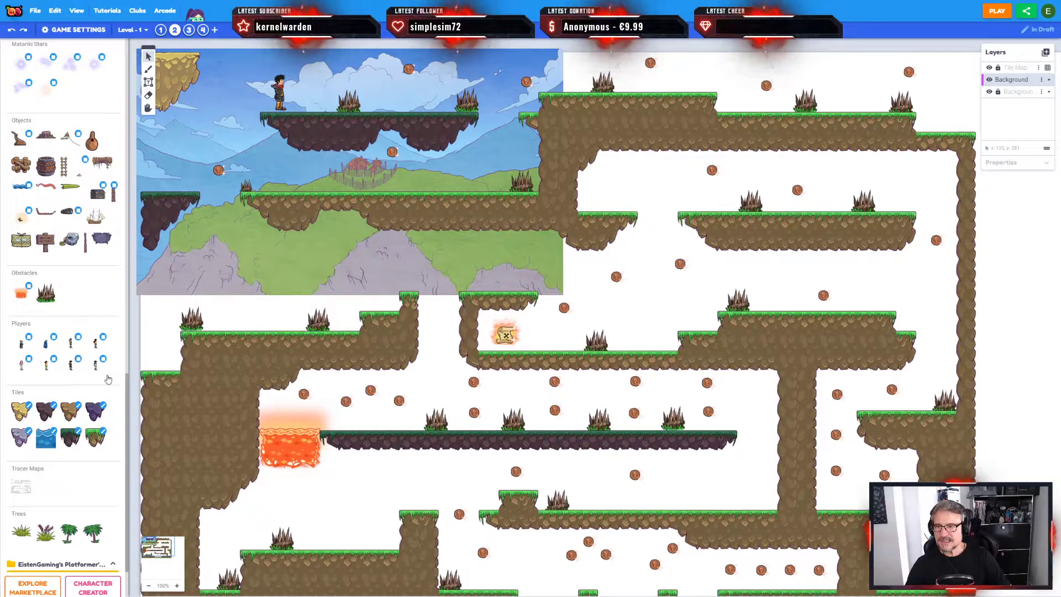
scroll(126, 386, down, 2)
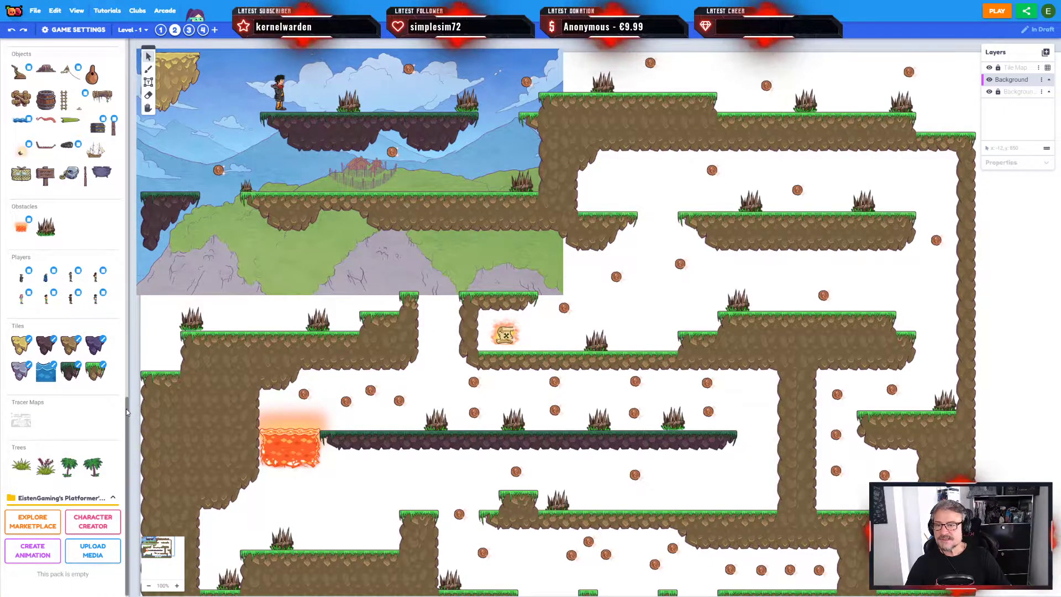
scroll(126, 409, down, 1)
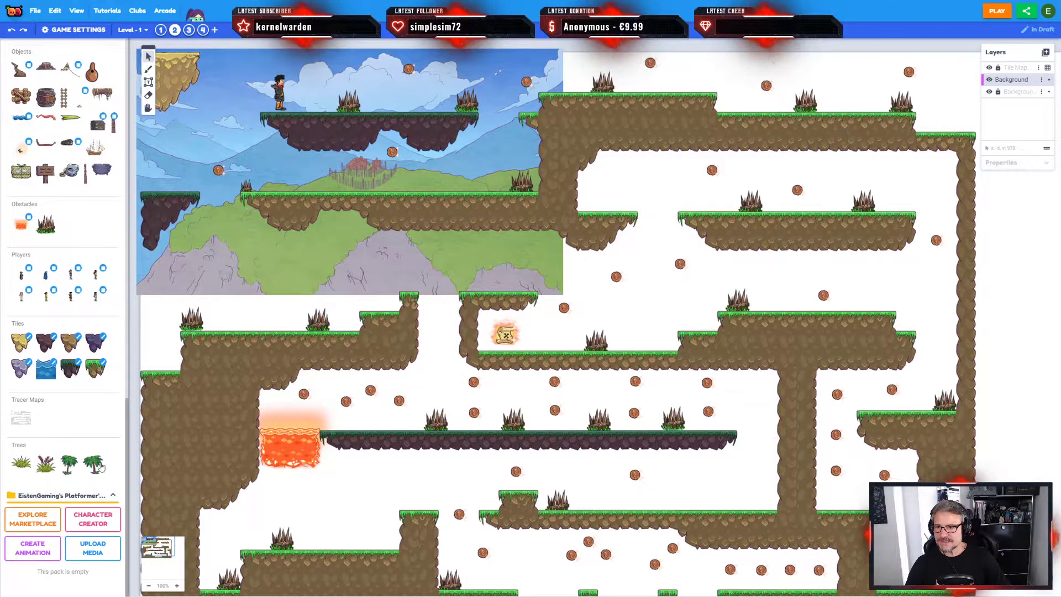
drag(126, 434, 283, 143)
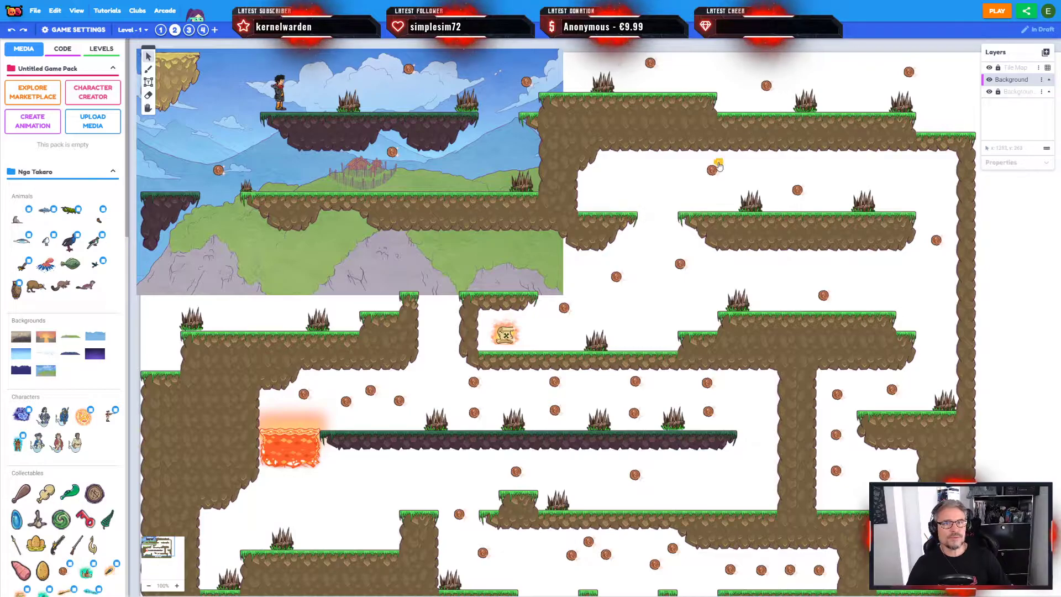
drag(373, 84, 376, 84)
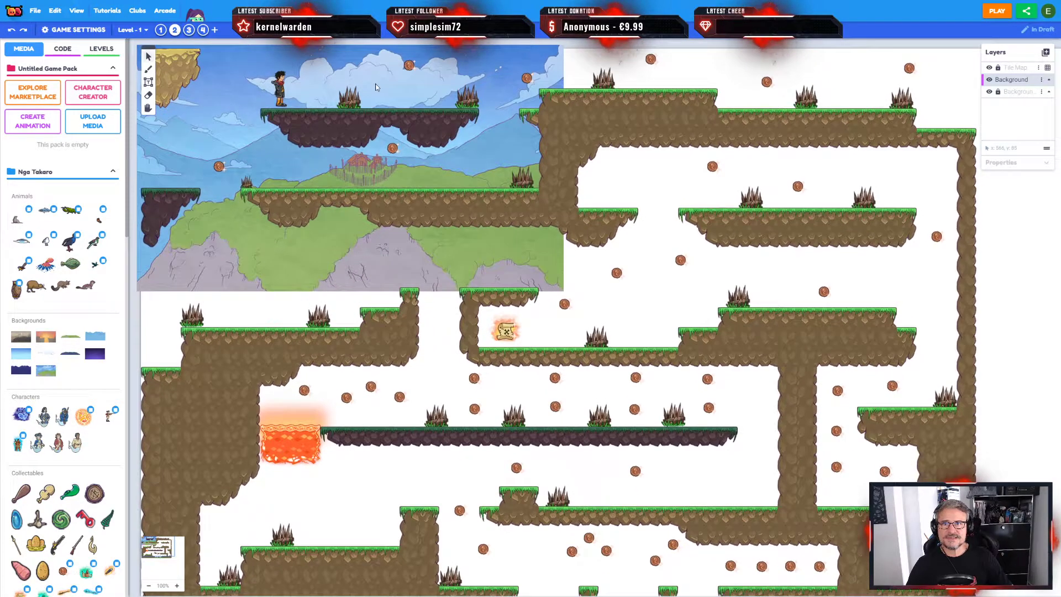
Step: Launch a playtest of the game, start it, and try walking and jumping with the player on the first dark platform
click(1002, 12)
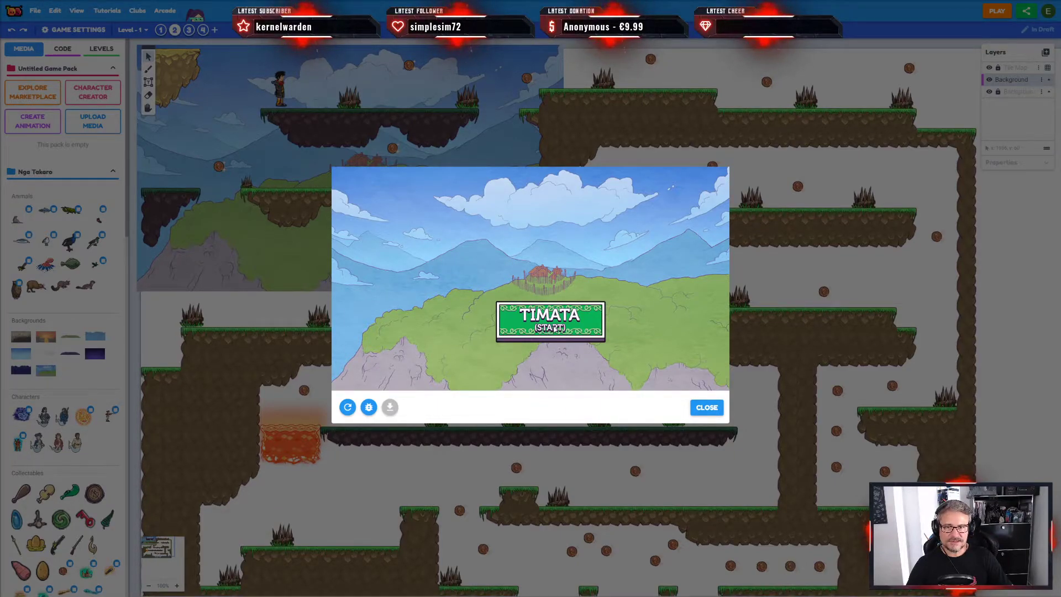
click(569, 320)
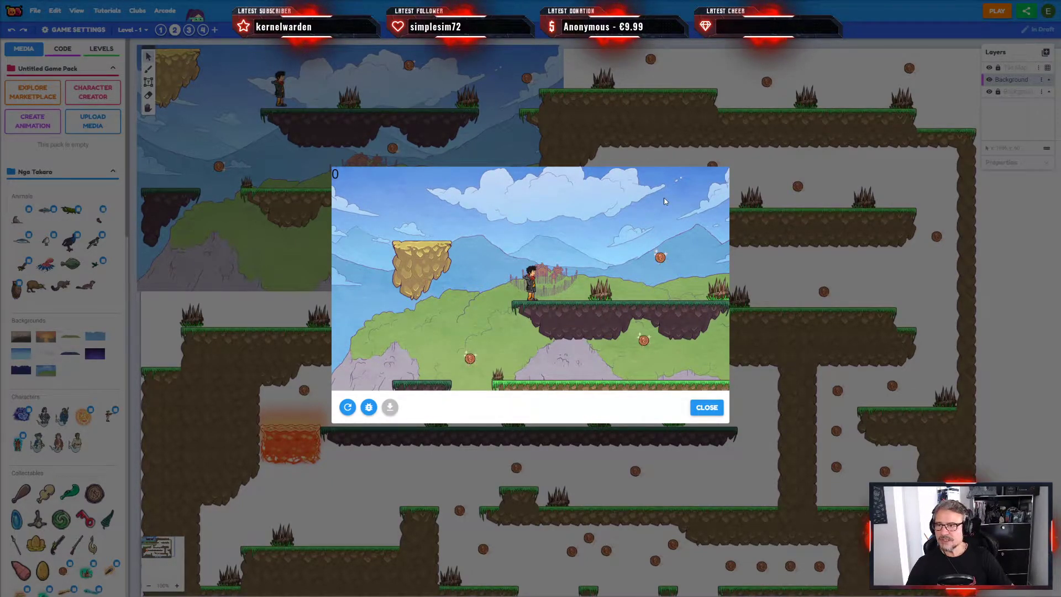
key(Right)
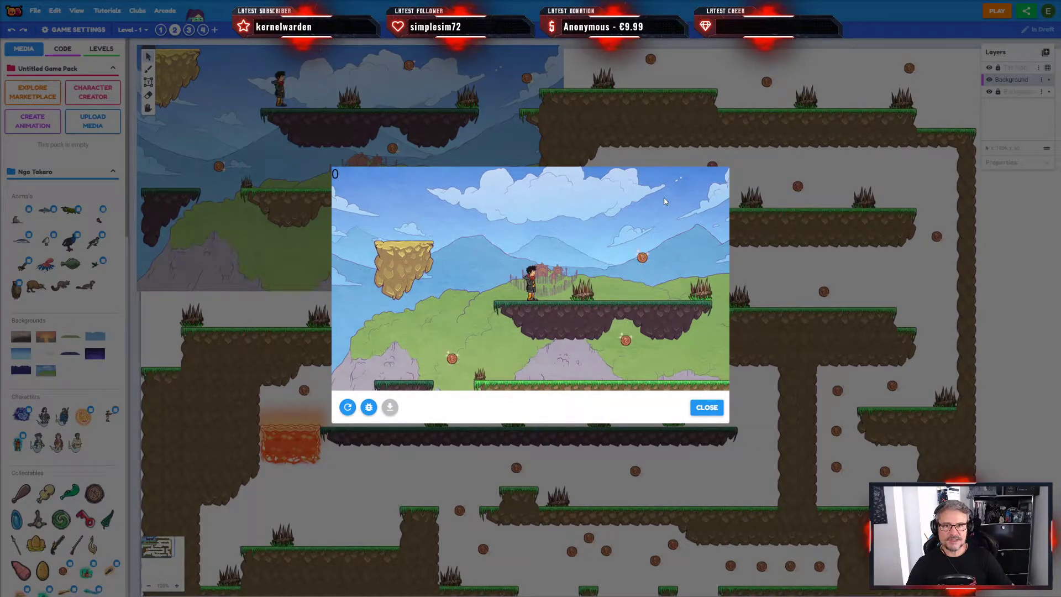
key(Up)
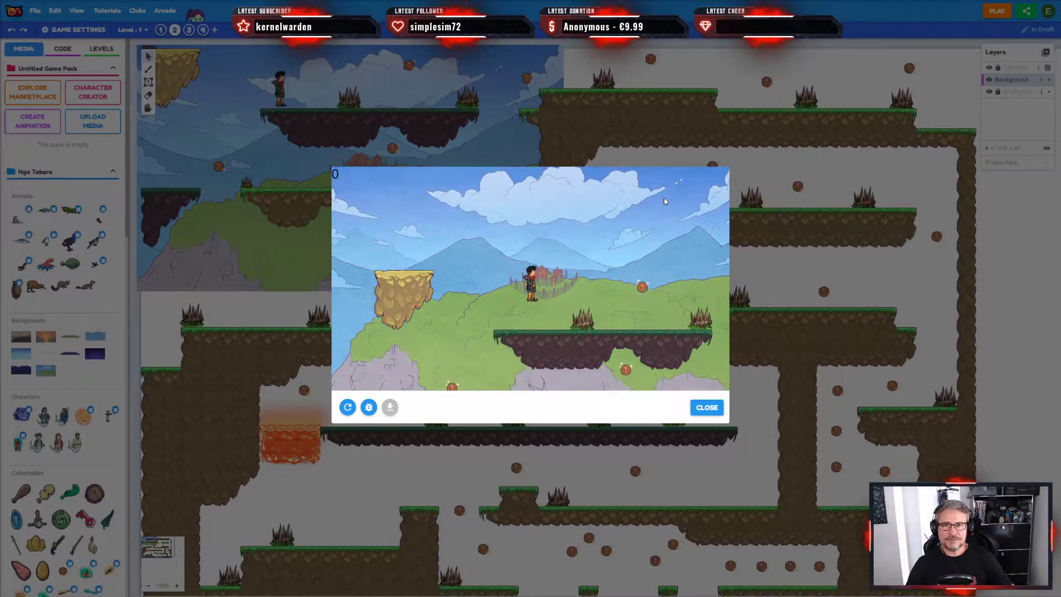
key(Up)
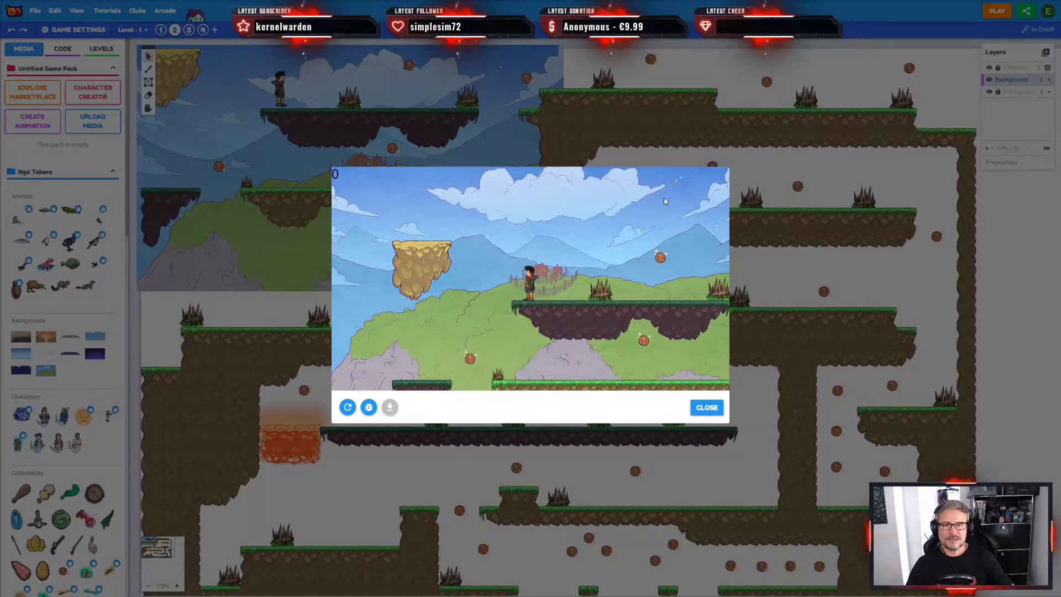
Step: Playtest the level by running and jumping the player past the spikes, collecting coins, and onto the raised grass ledge
key(Right)
key(Up)
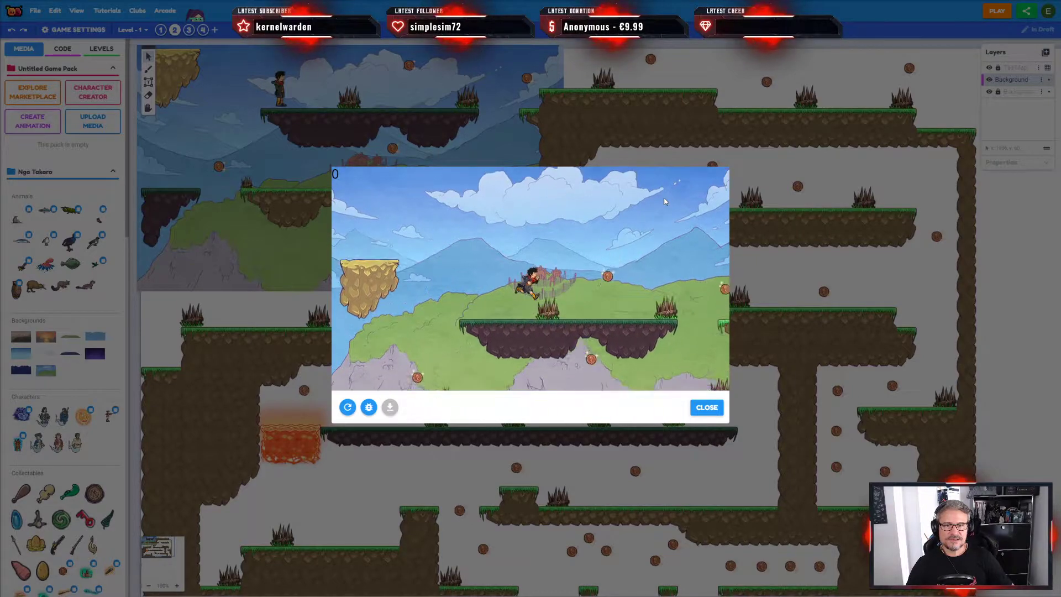
key(Right)
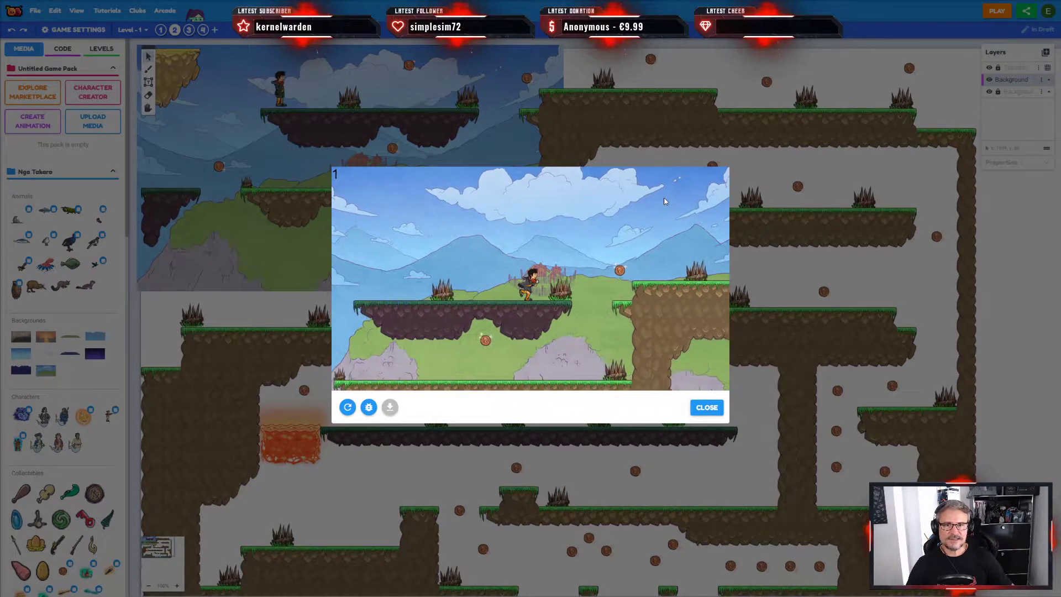
key(Right)
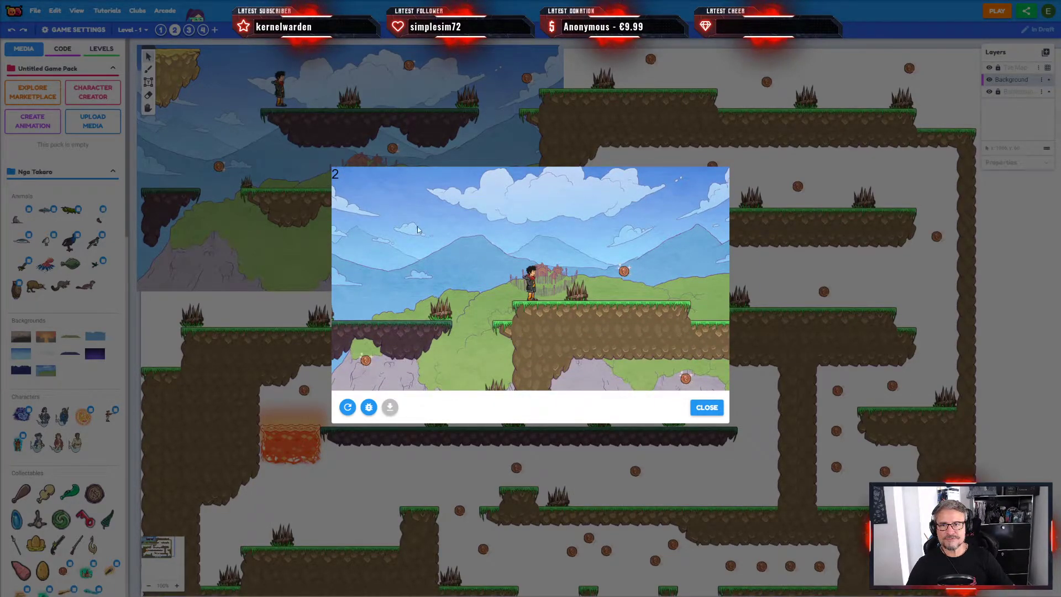
key(Right)
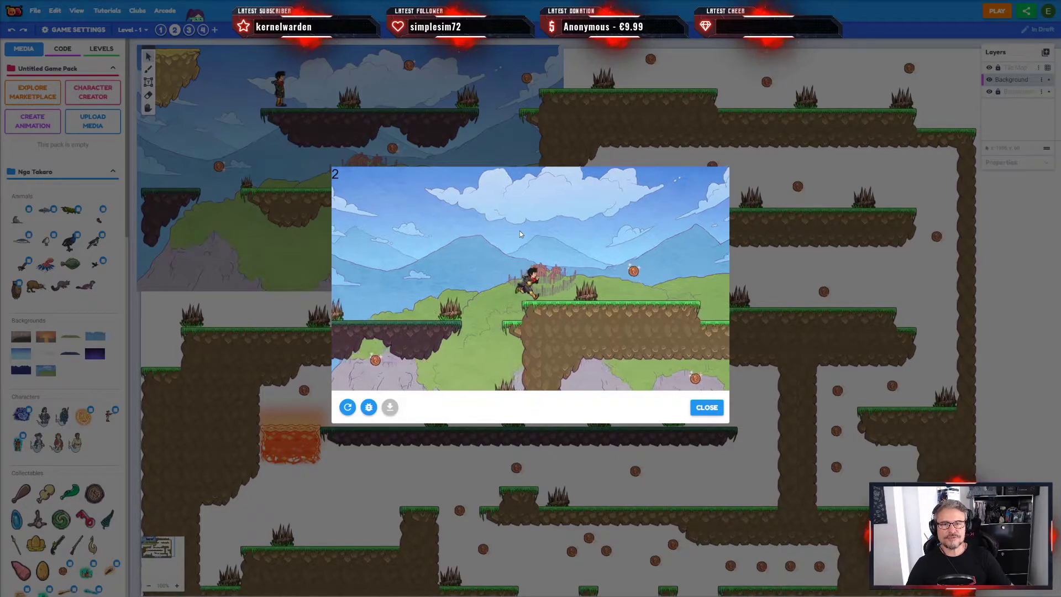
key(Right)
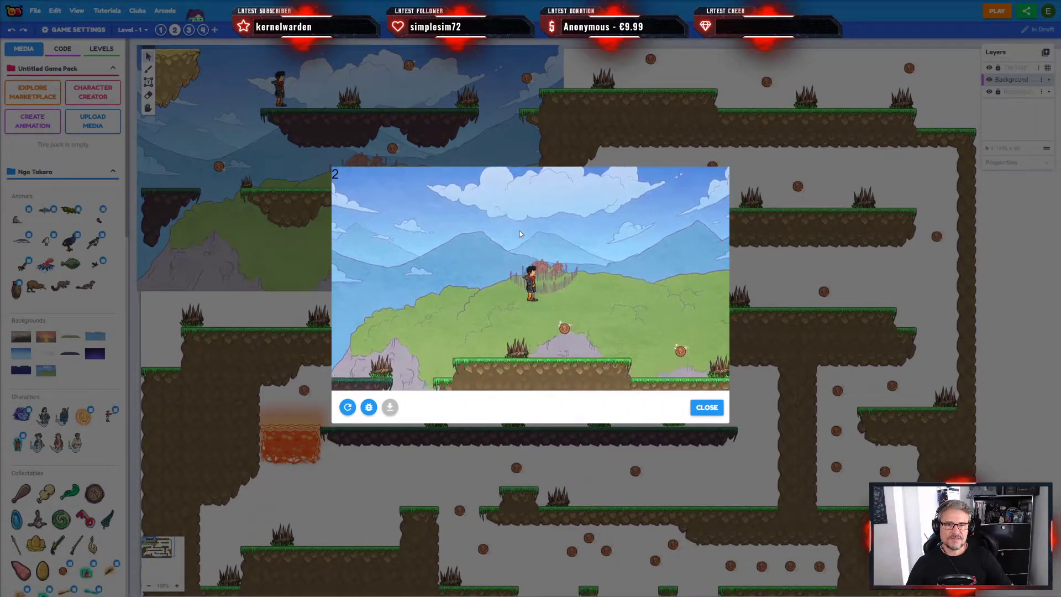
key(Right)
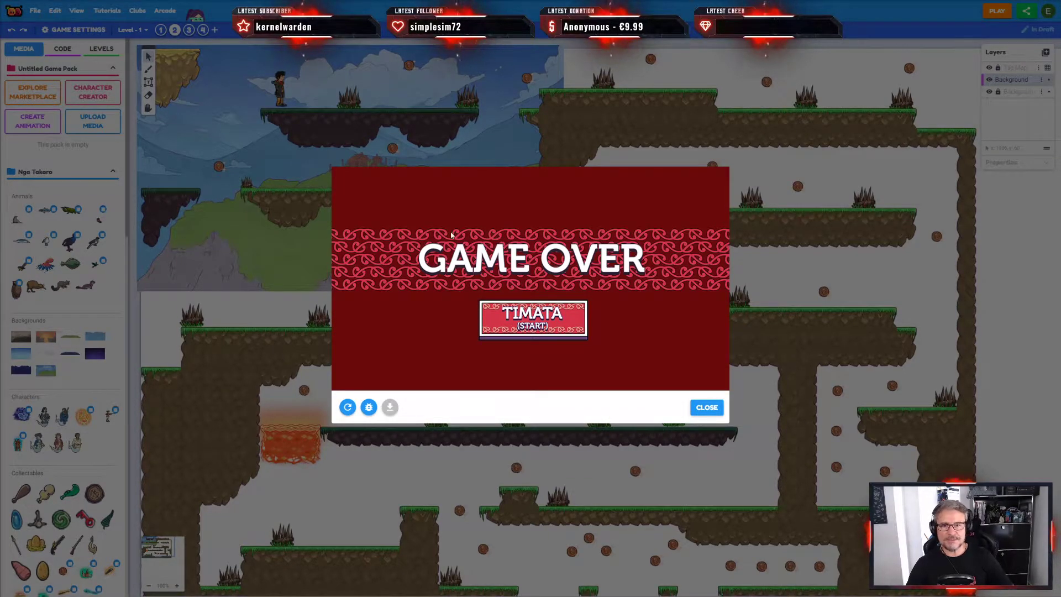
Step: Restart the playtest from the Game Over screen
click(562, 323)
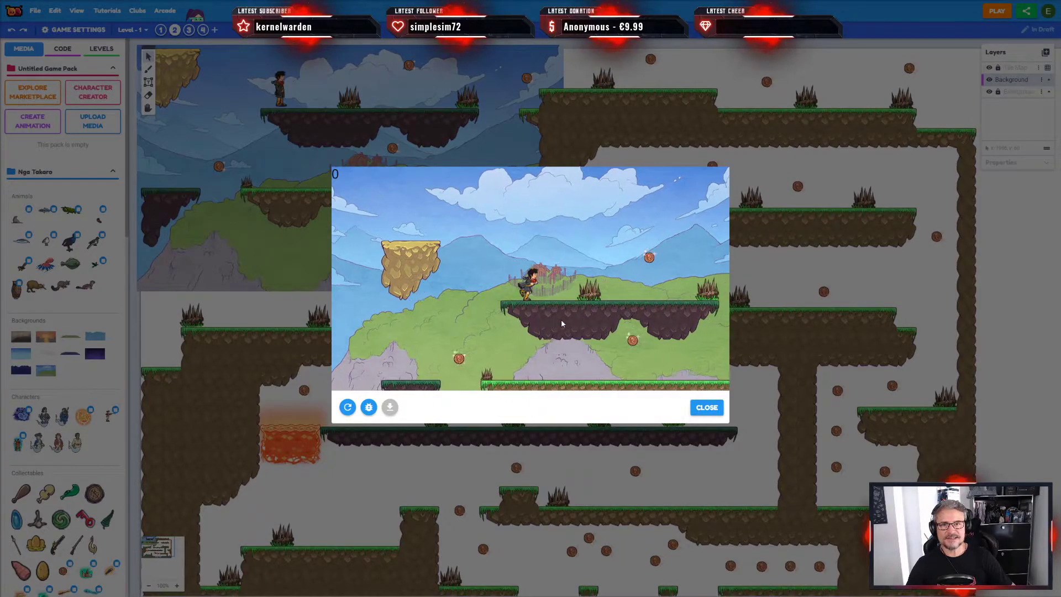
click(562, 319)
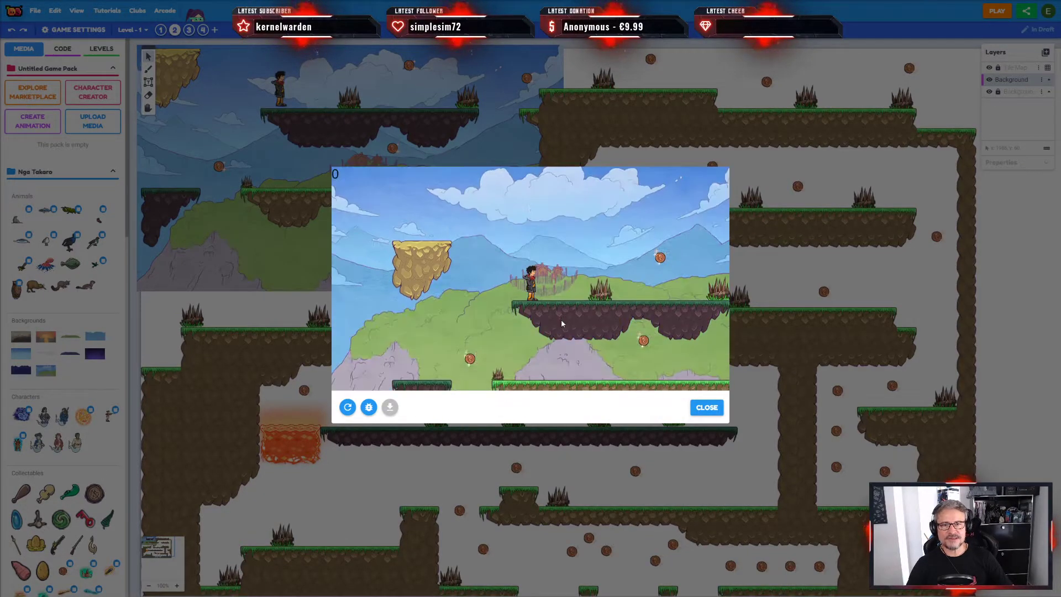
Step: Playtest running the player leftward off the starting dark platform to the ledge below, and restart from the Game Over screen
key(Left)
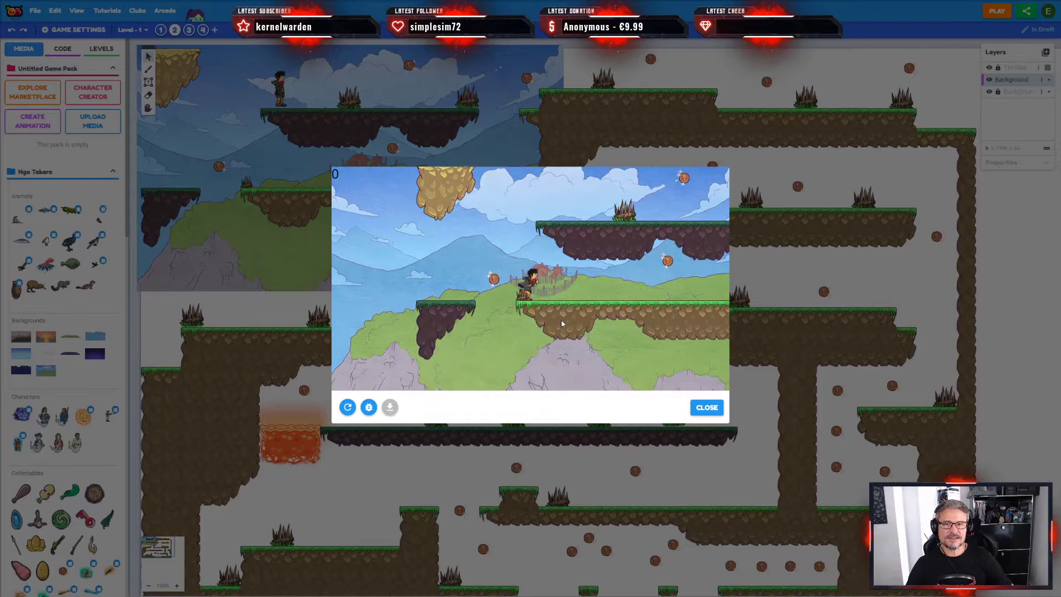
key(Left)
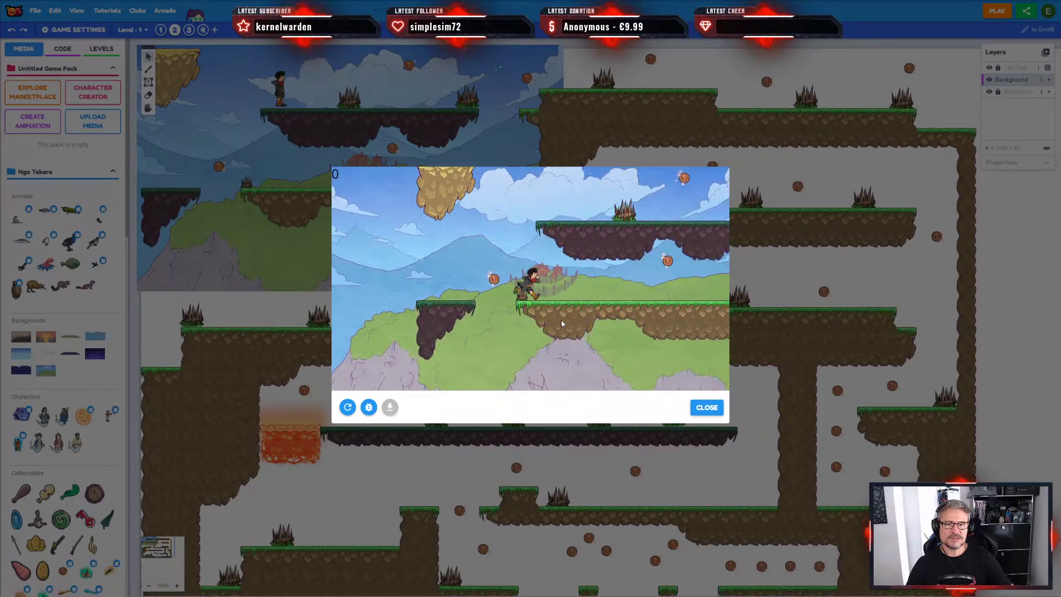
click(566, 325)
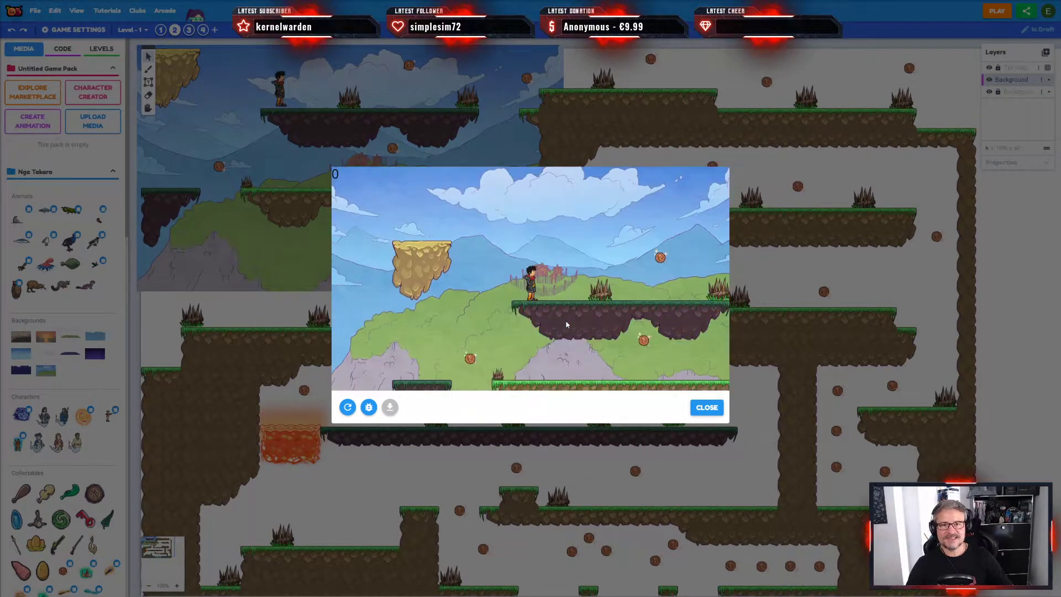
Step: Playtest collecting coins by jumping the player from the small dark ledge back up over the spiked platform to the raised grass ledge
key(Left)
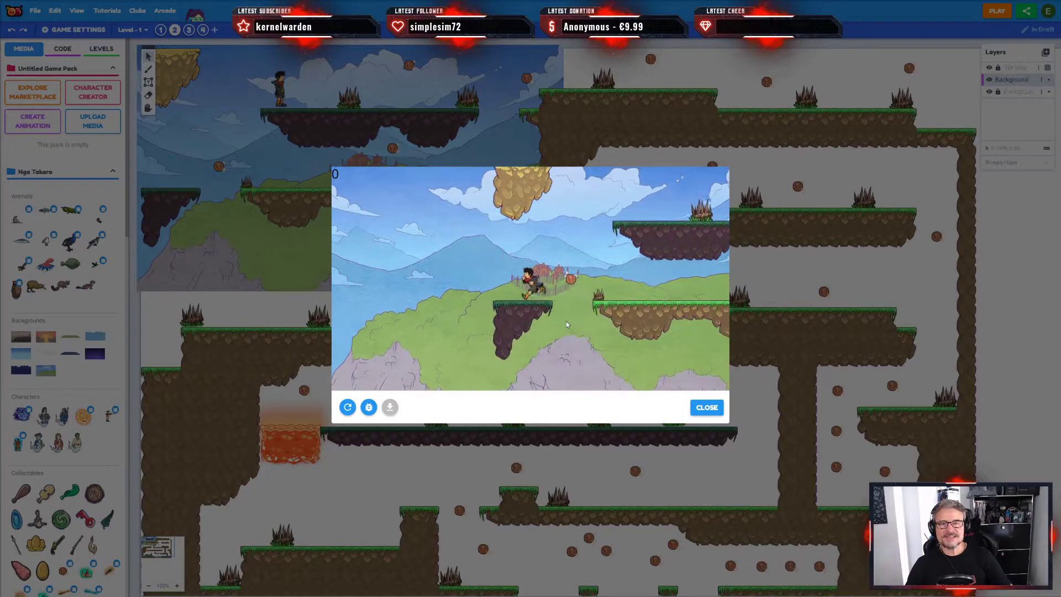
key(Up)
key(Right)
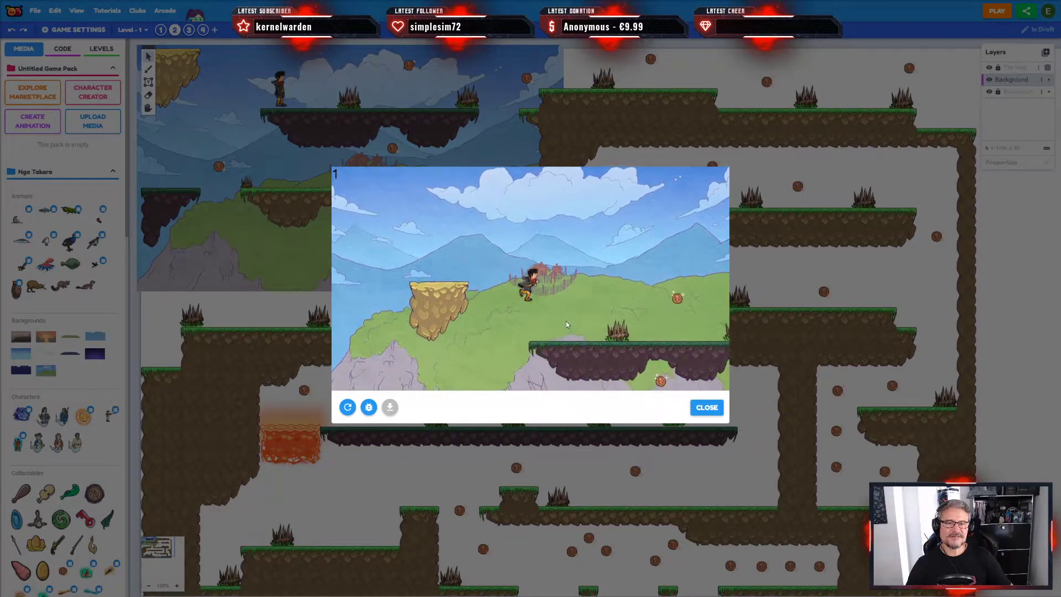
key(Up)
key(Left)
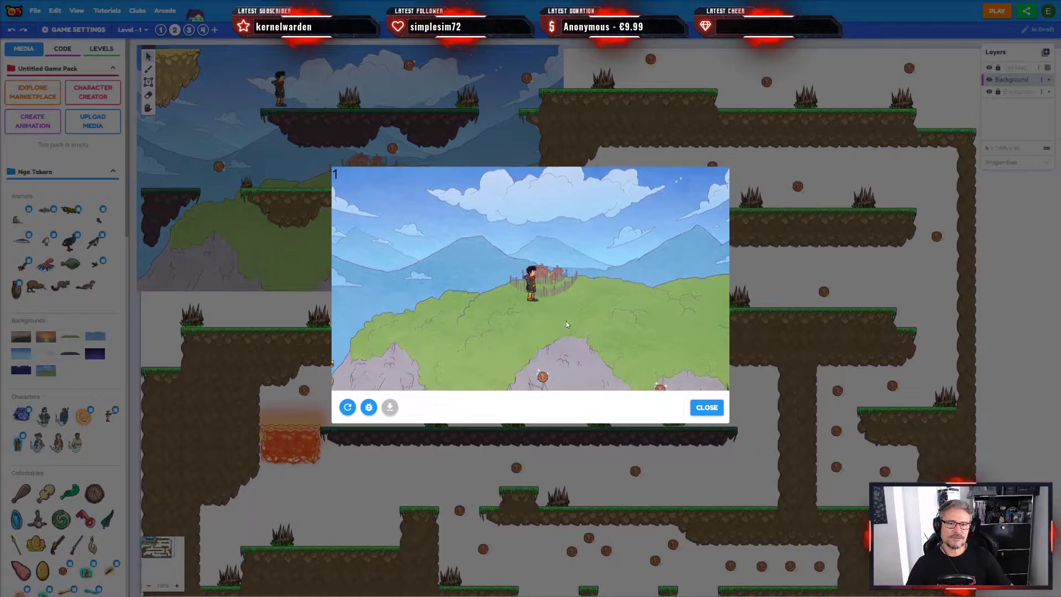
key(Right)
key(Up)
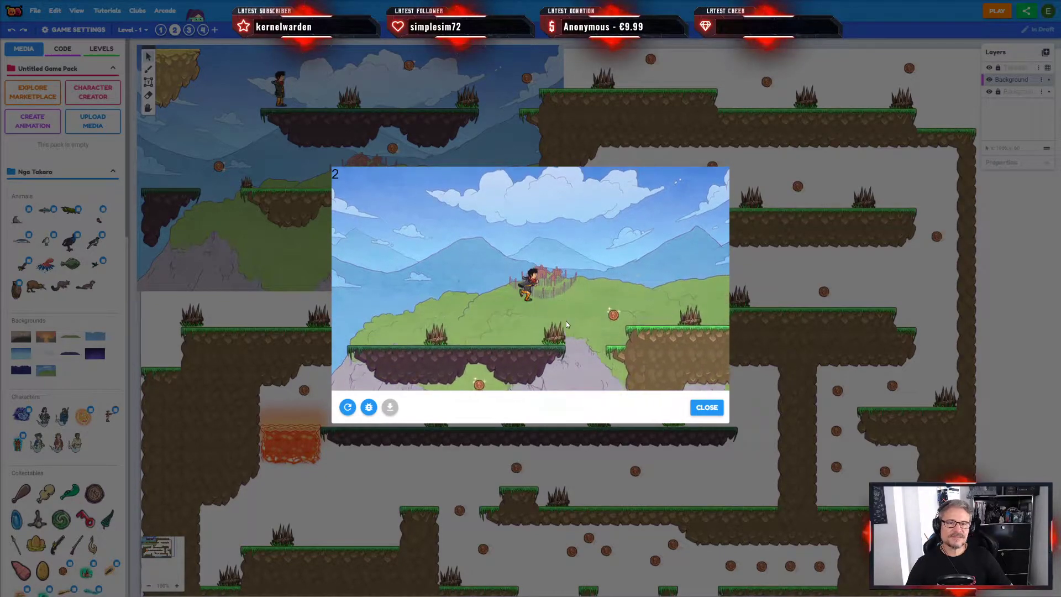
key(Right)
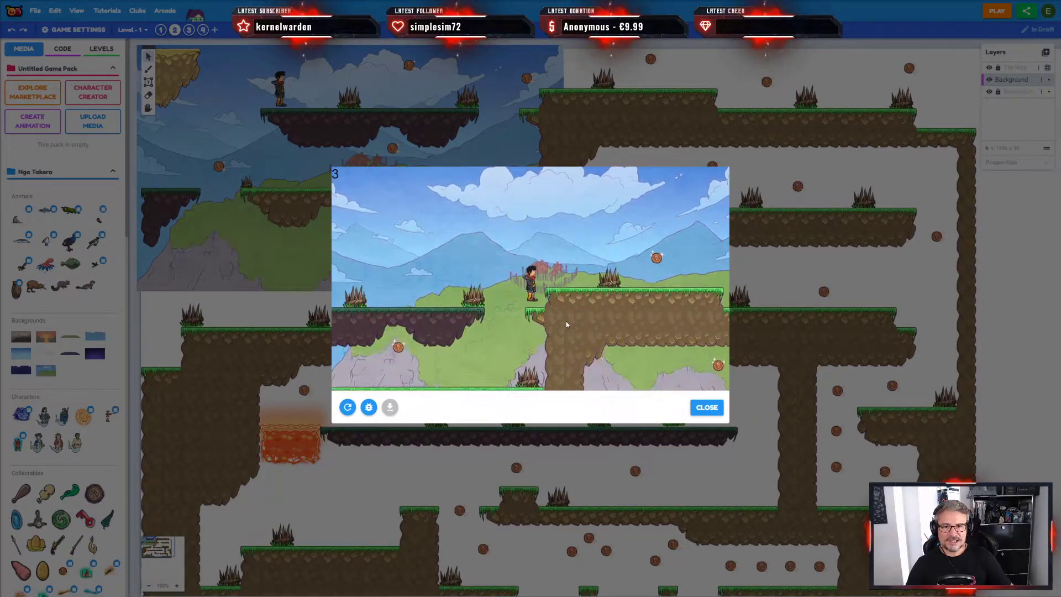
key(Right)
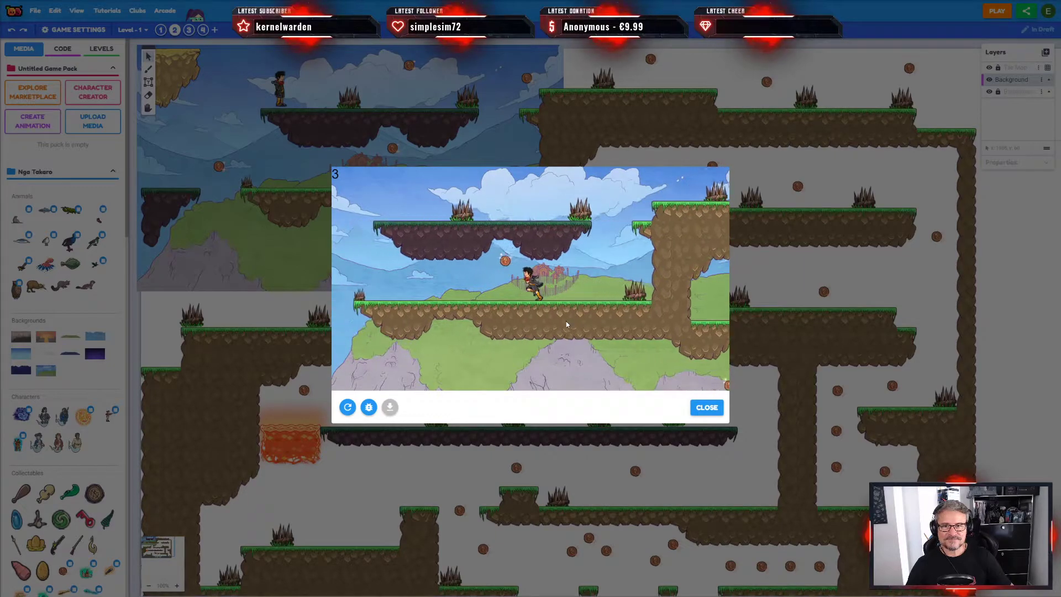
Step: Playtest the route down through the gap and past the spikes to the glowing treasure map, and close the playtest
key(Left)
key(Up)
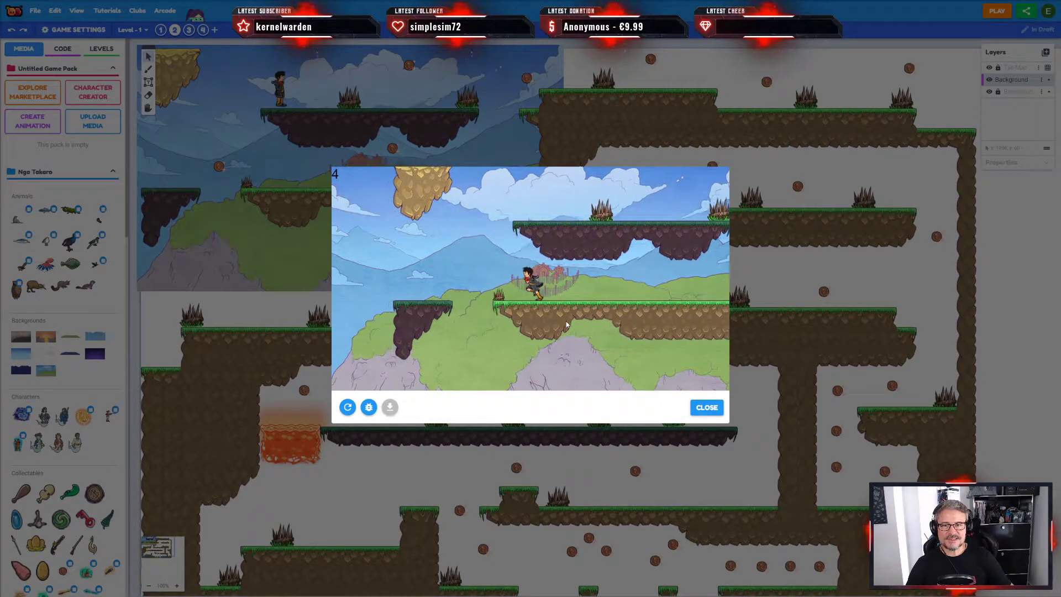
key(Right)
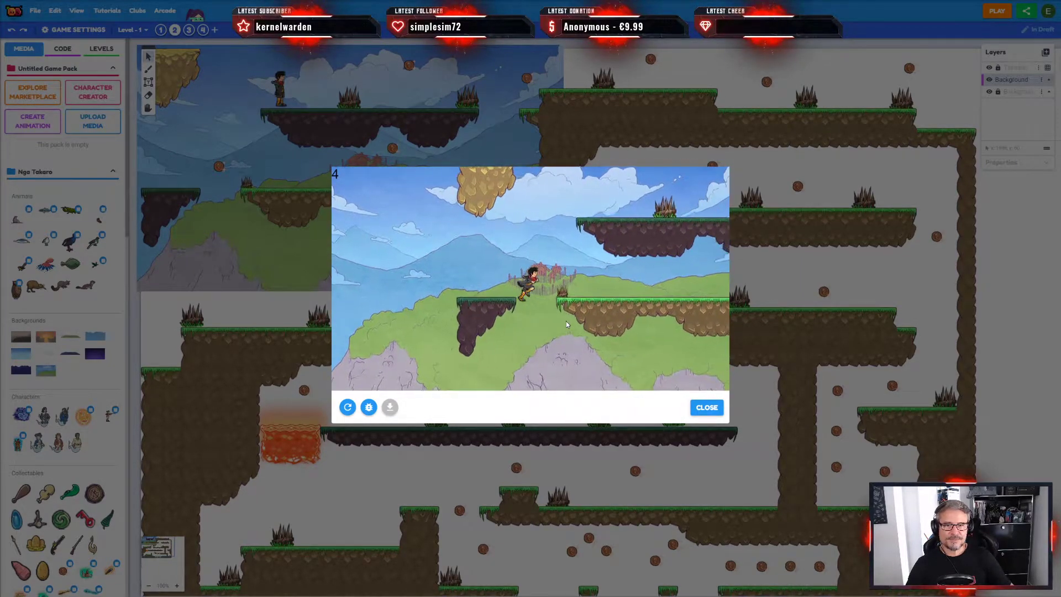
key(Right)
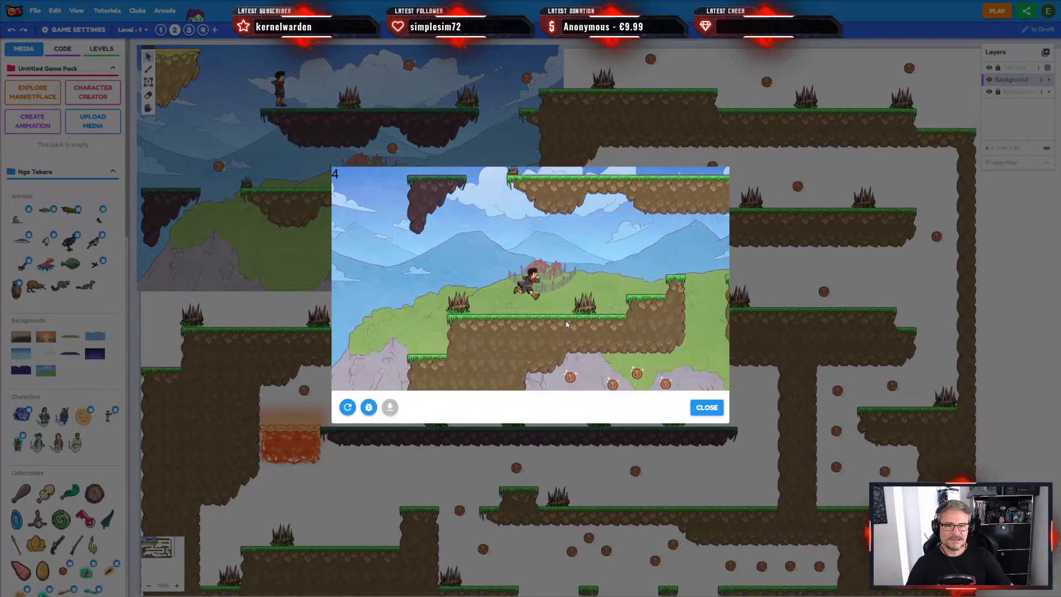
key(Right)
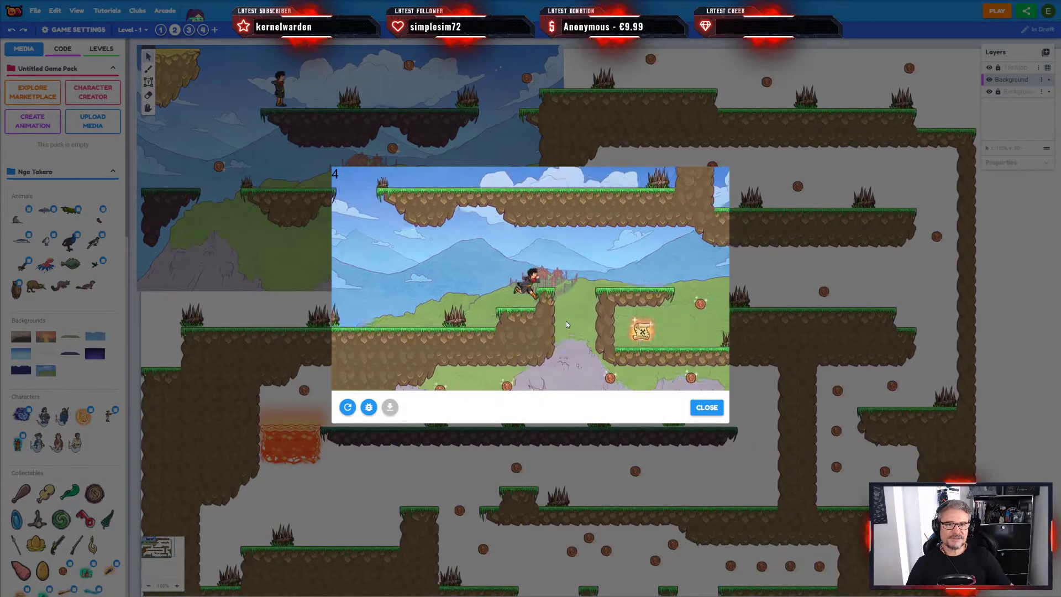
key(Right)
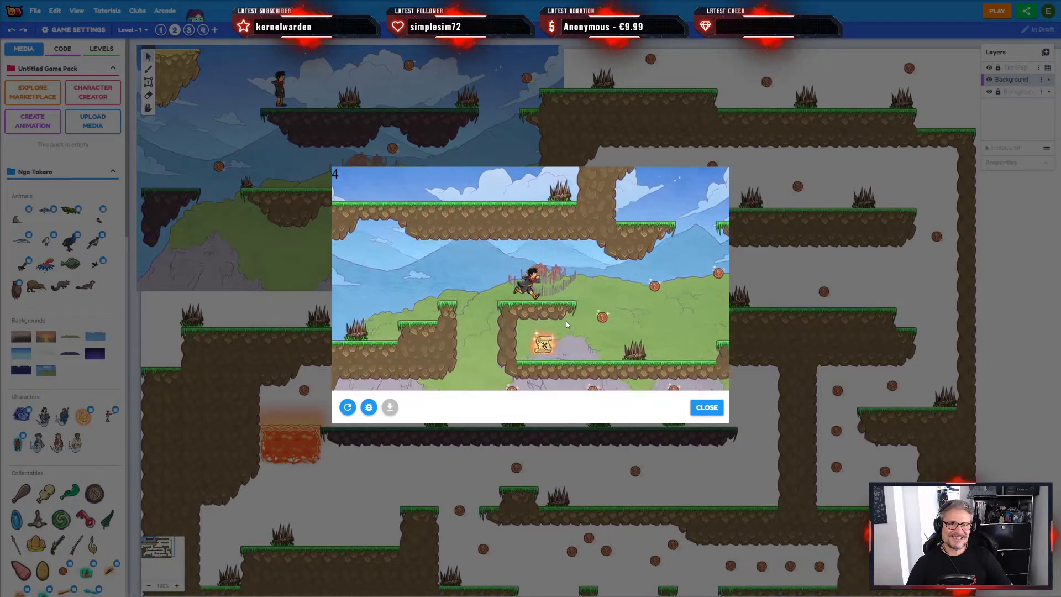
key(Right)
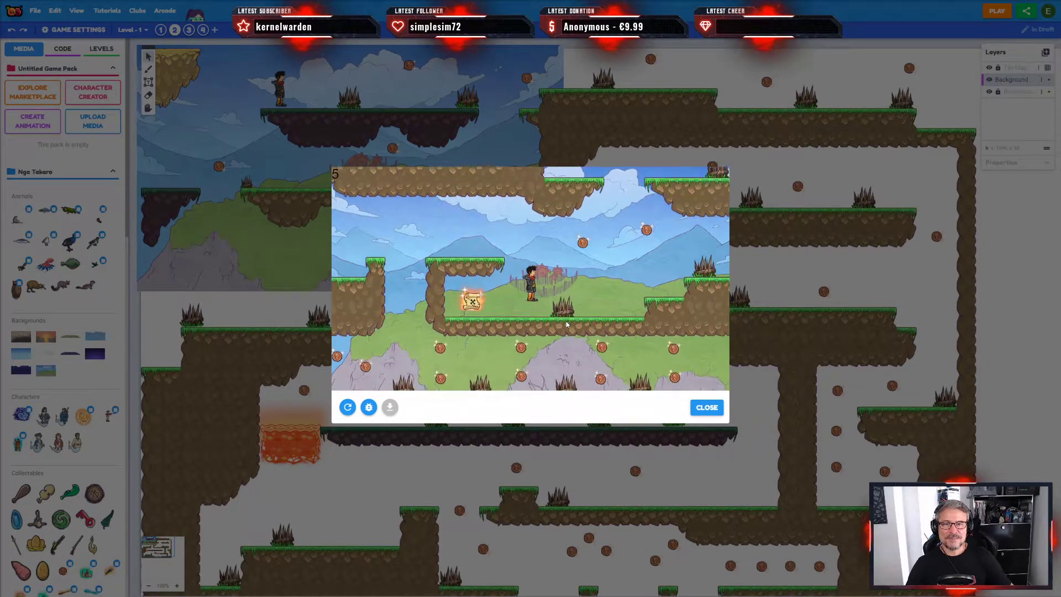
key(Left)
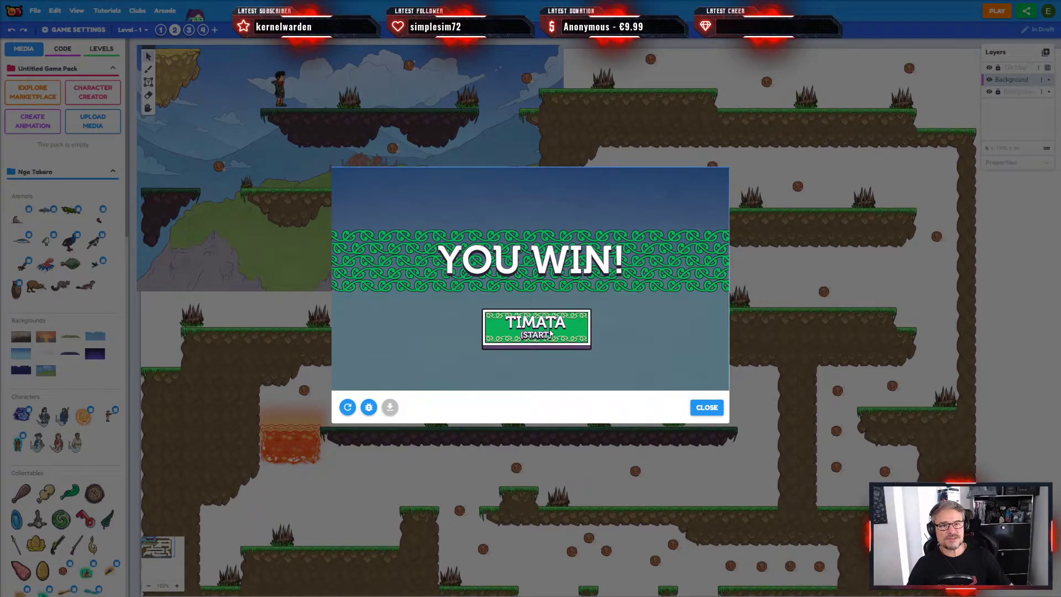
click(719, 409)
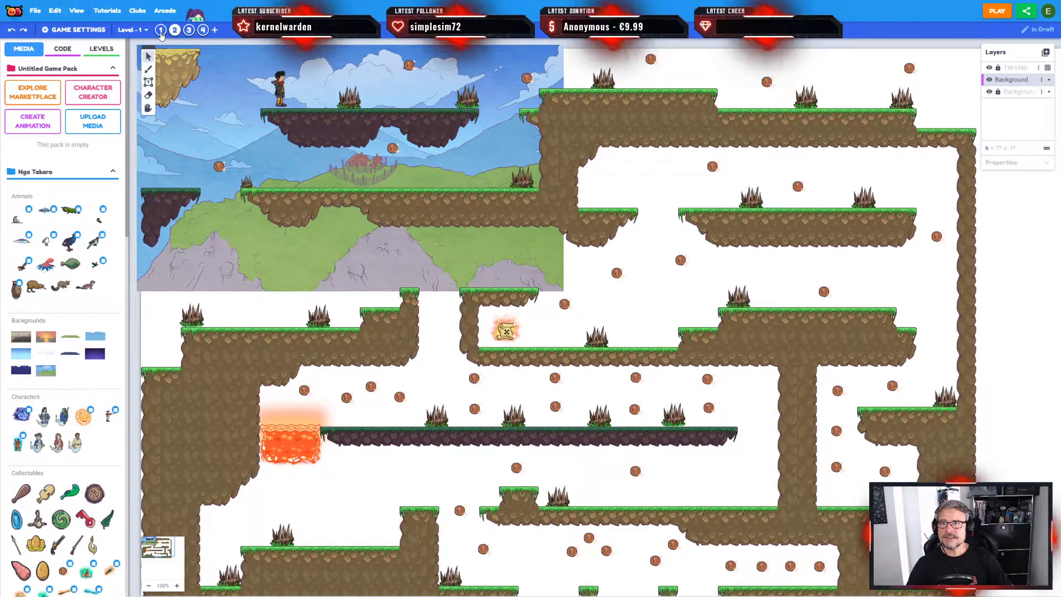
Step: Look through the project's other levels, including You Win and Game Over, and return to Level - 1
click(161, 30)
click(175, 30)
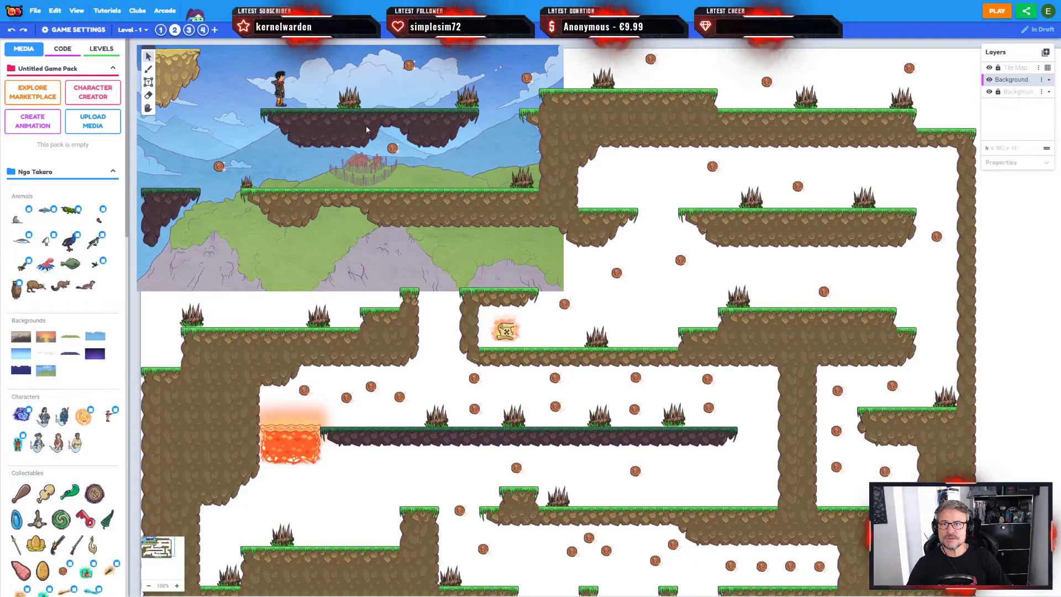
click(189, 30)
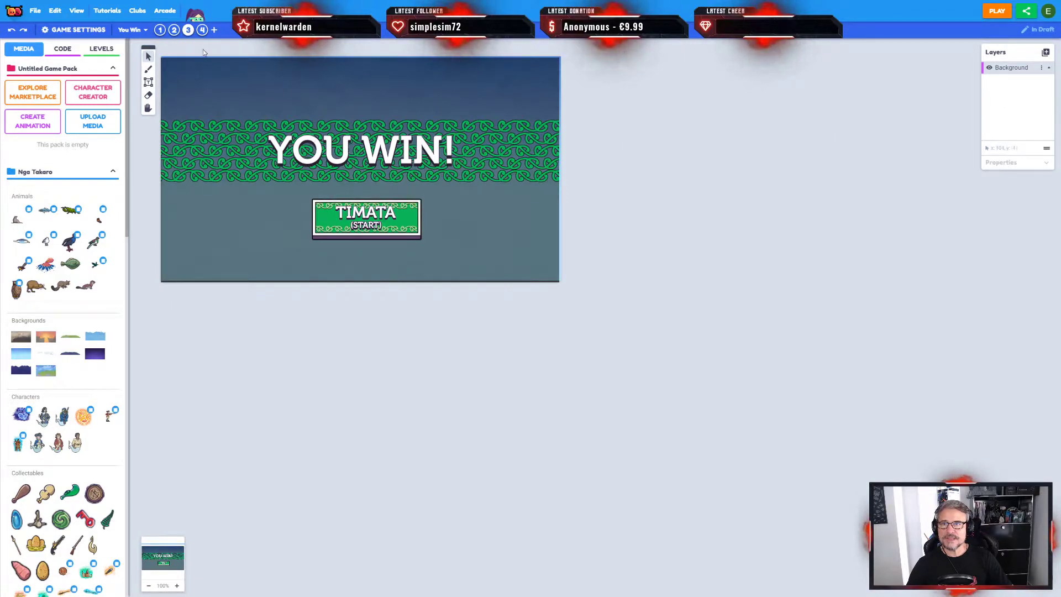
click(202, 31)
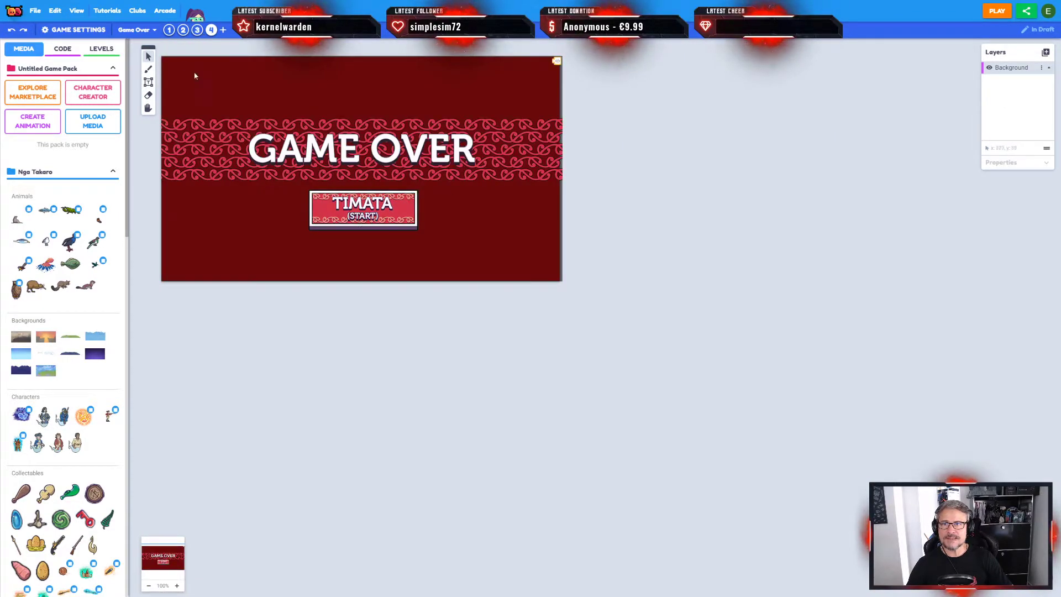
click(182, 30)
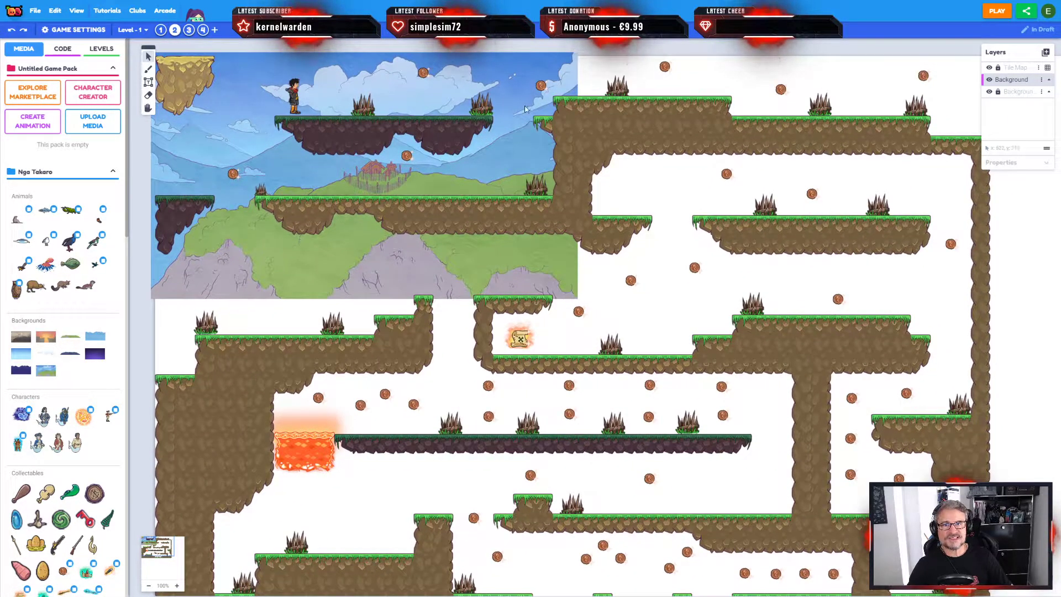
Step: Open the Player Controls script of the player character in Level - 1 and examine its event blocks
click(293, 95)
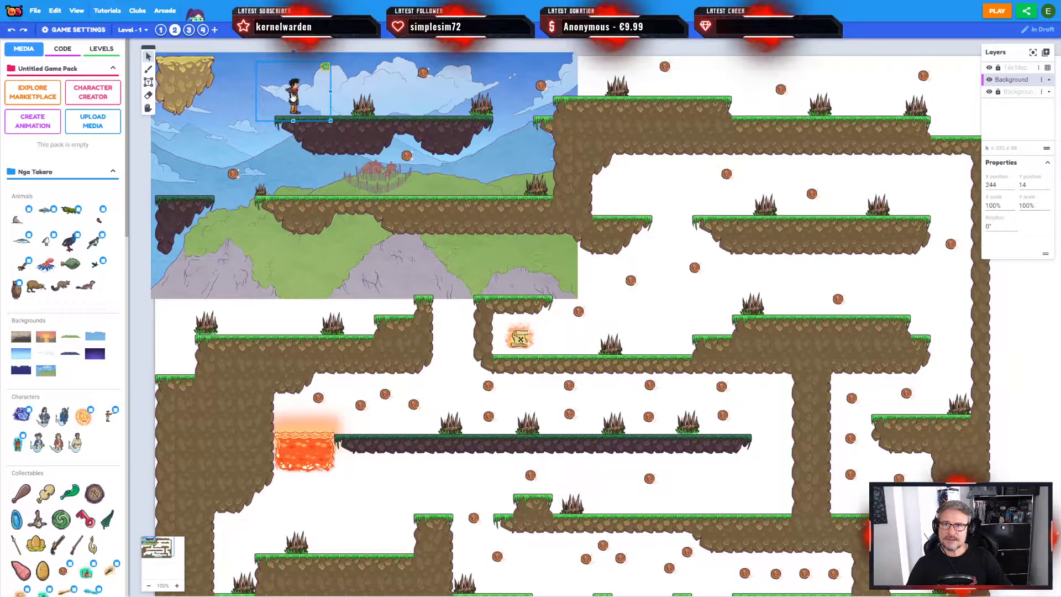
right_click(293, 95)
mouse_move(354, 107)
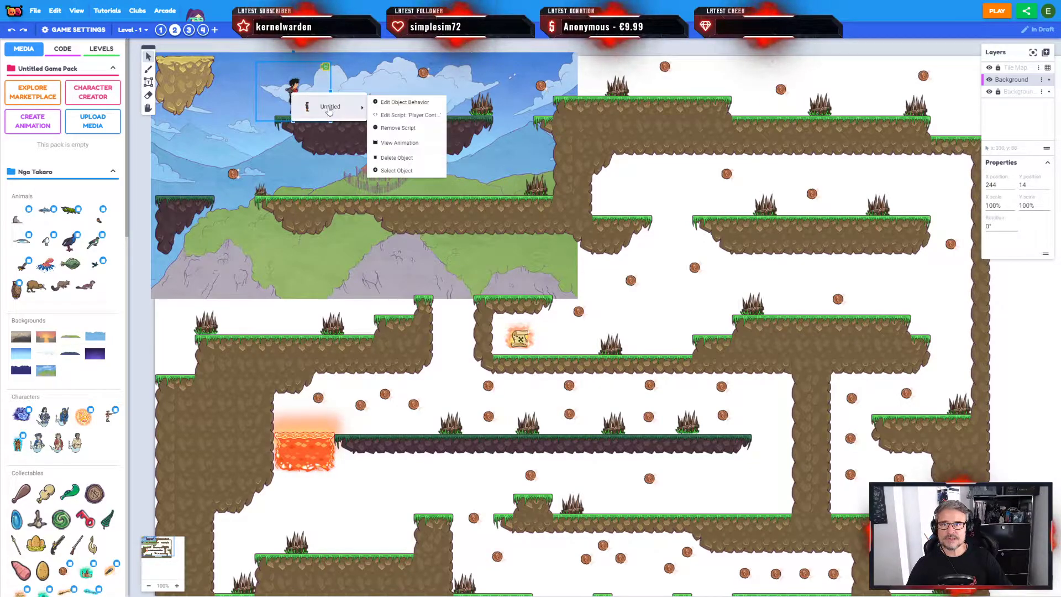
click(409, 115)
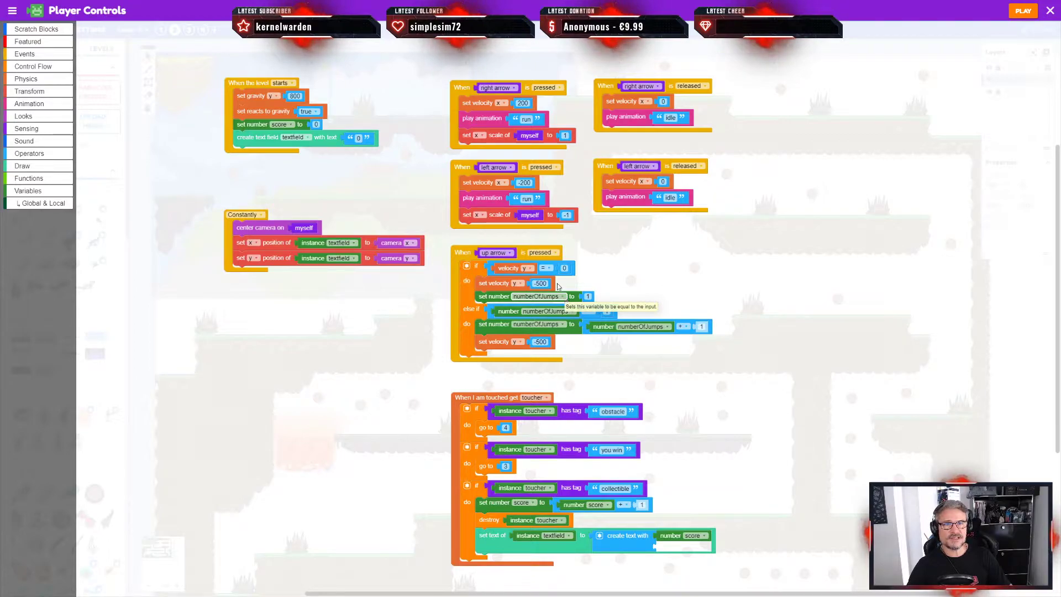
drag(394, 186, 411, 167)
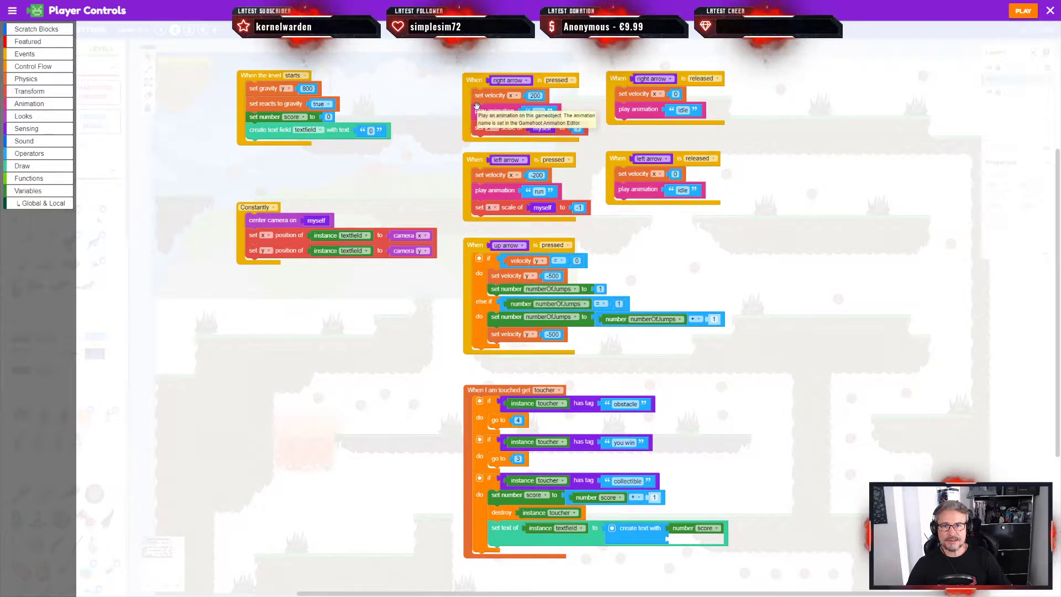
scroll(406, 171, up, 4)
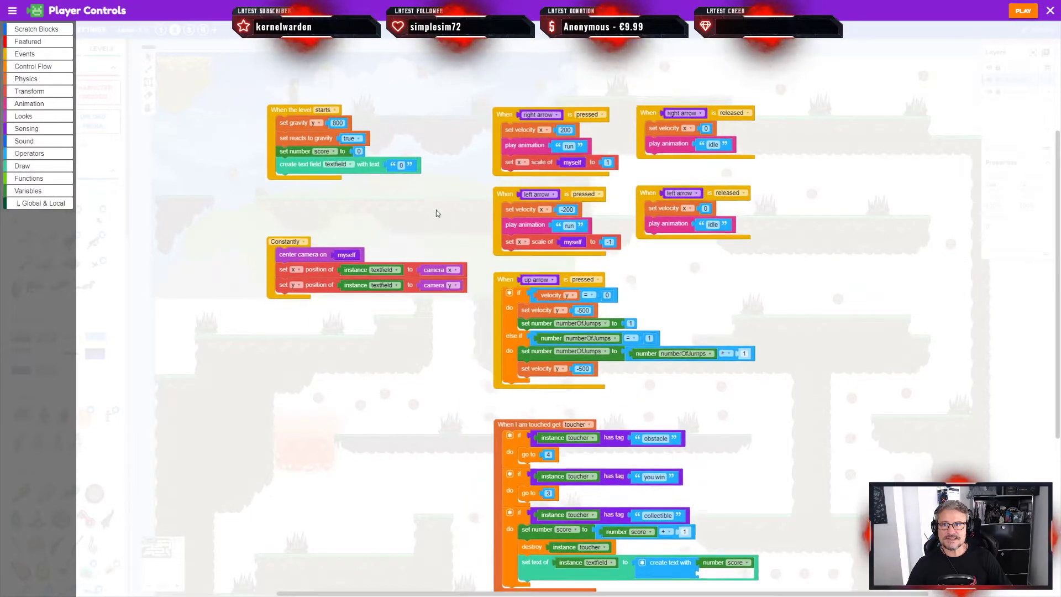
scroll(366, 201, up, 3)
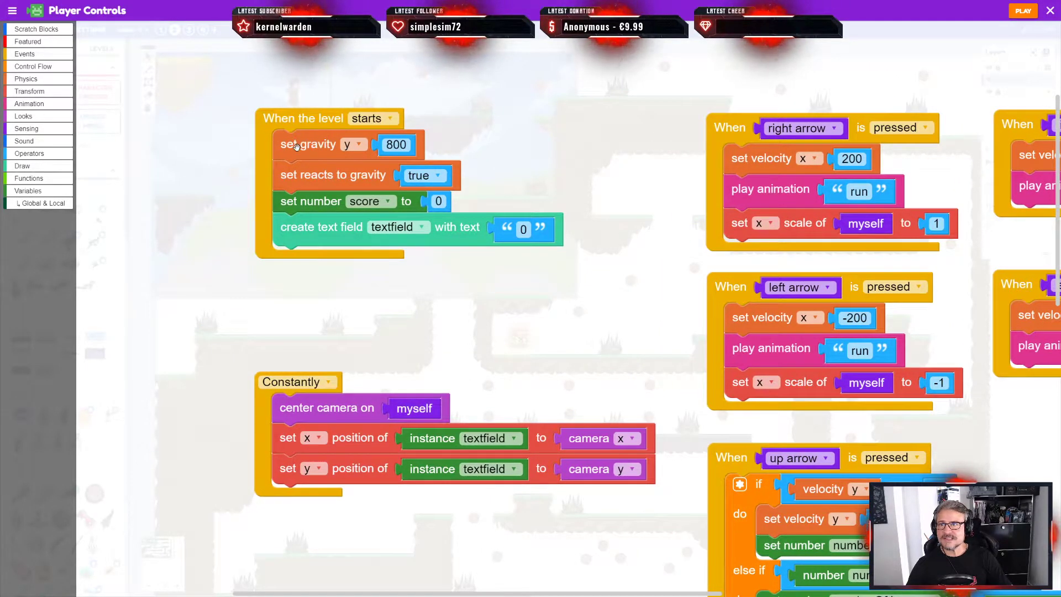
Step: Try out a second "When the level starts" block from the Events category beside the existing one, and delete it
click(32, 53)
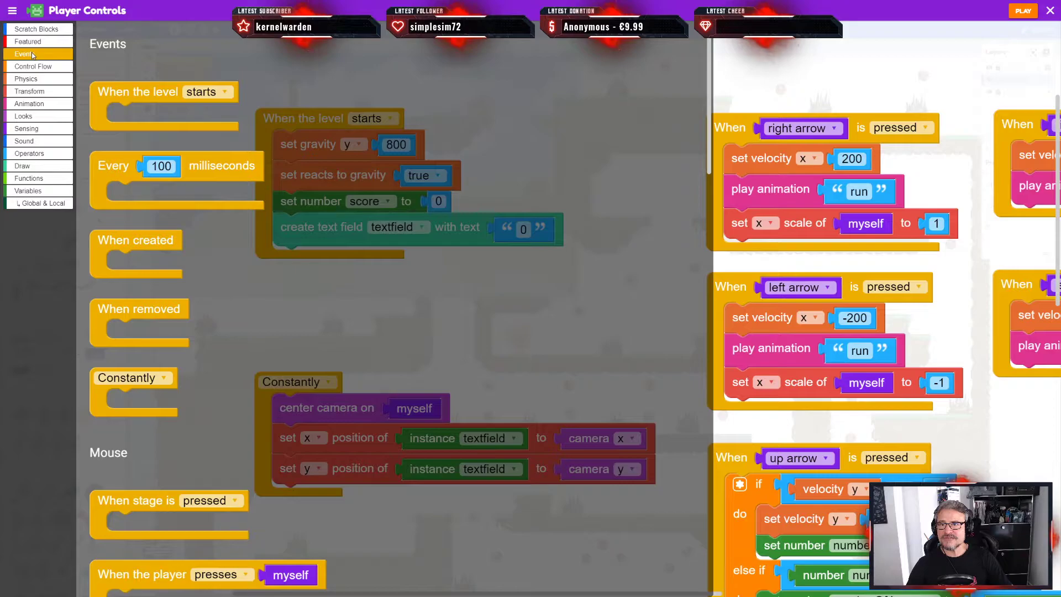
scroll(141, 97, down, 3)
scroll(148, 87, up, 3)
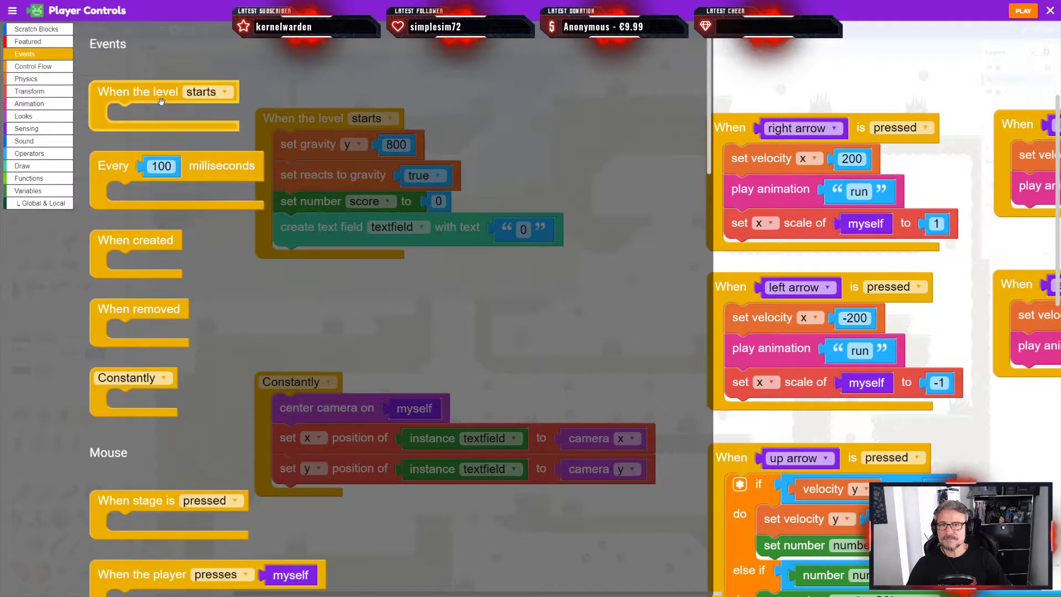
drag(138, 92, 512, 108)
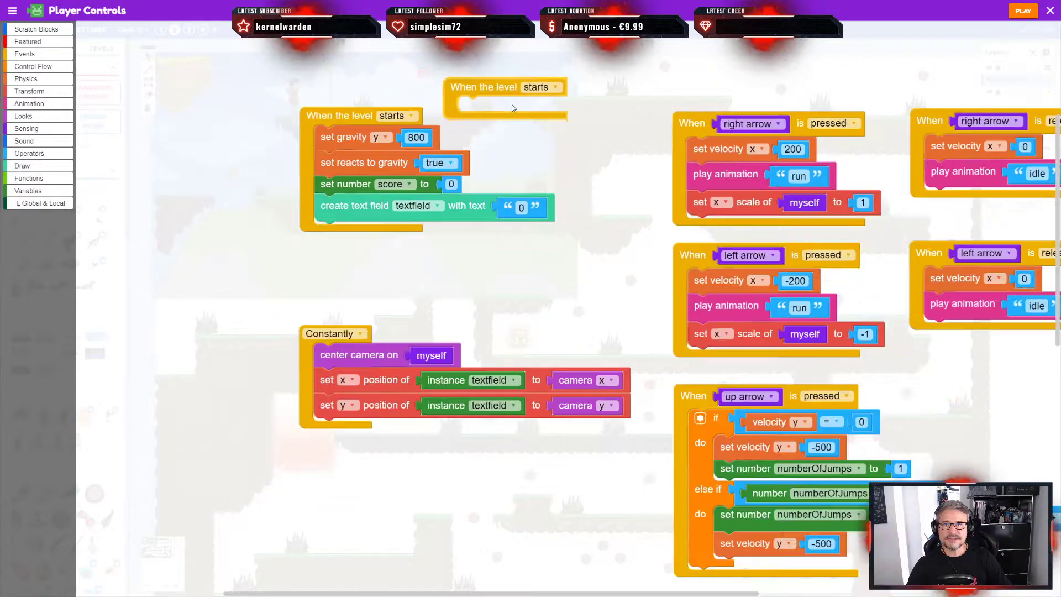
key(Delete)
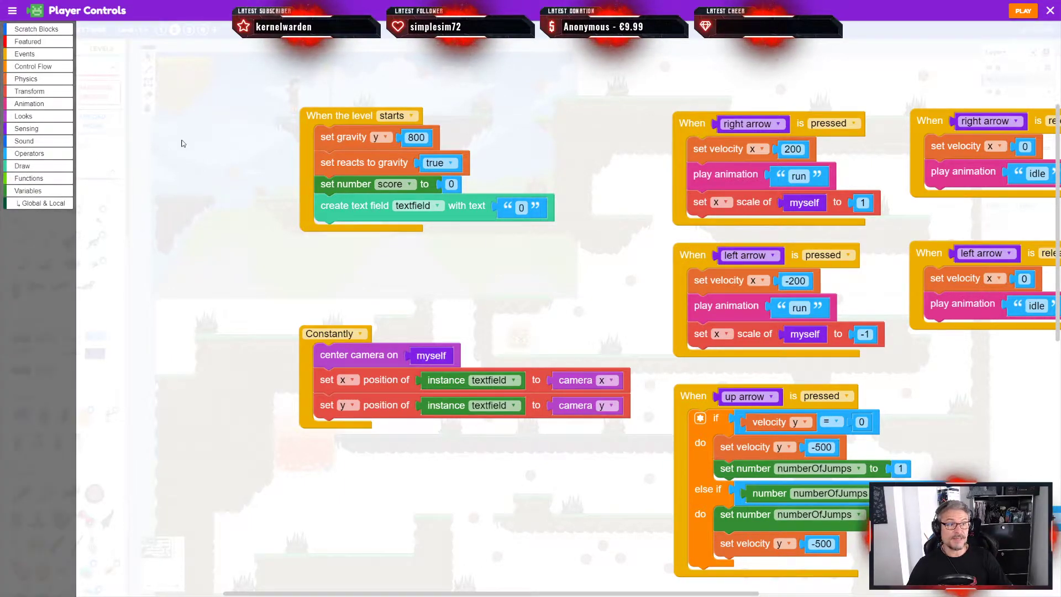
Step: Check the available trigger options of the existing "When the level starts" block without changing its setting
drag(539, 122, 461, 107)
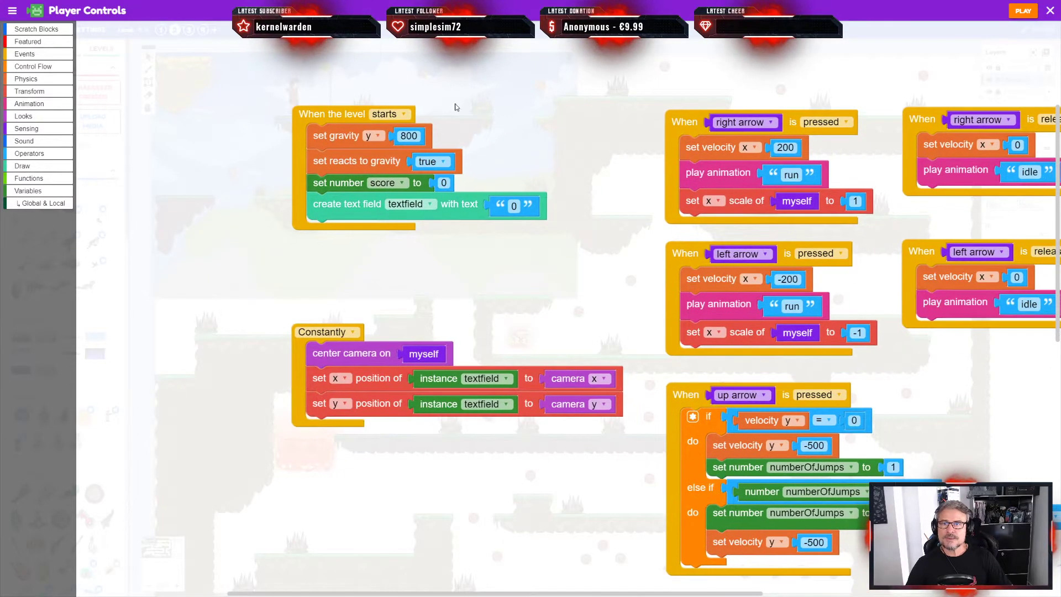
click(401, 115)
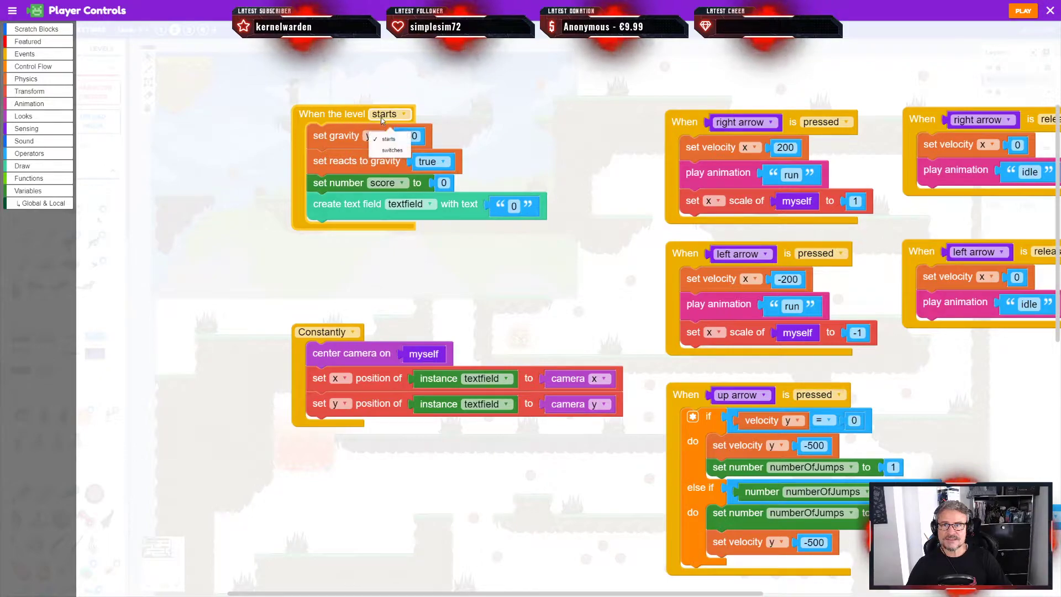
drag(203, 201, 206, 201)
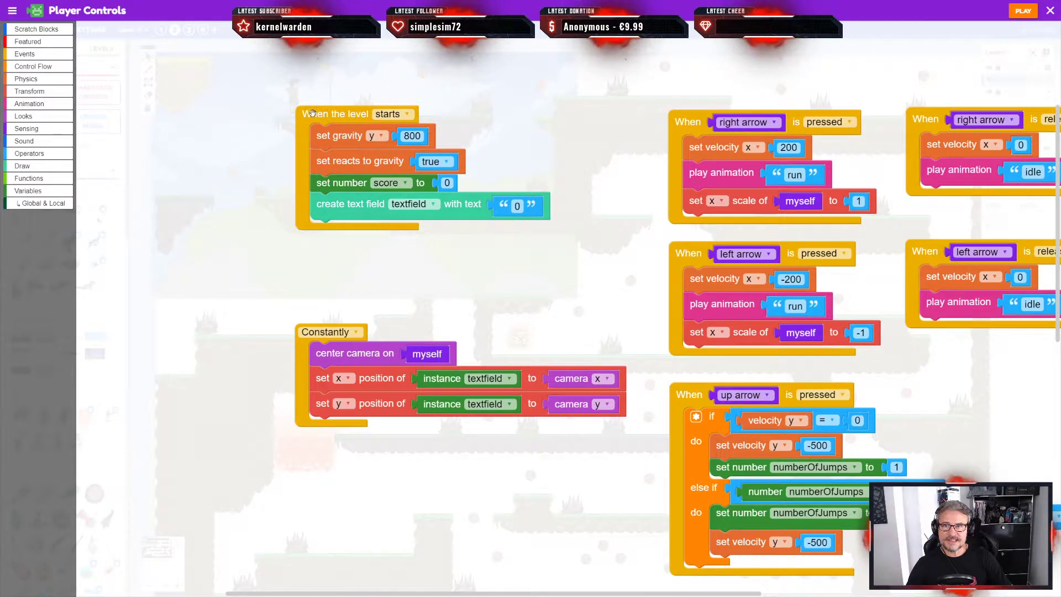
drag(481, 102, 446, 98)
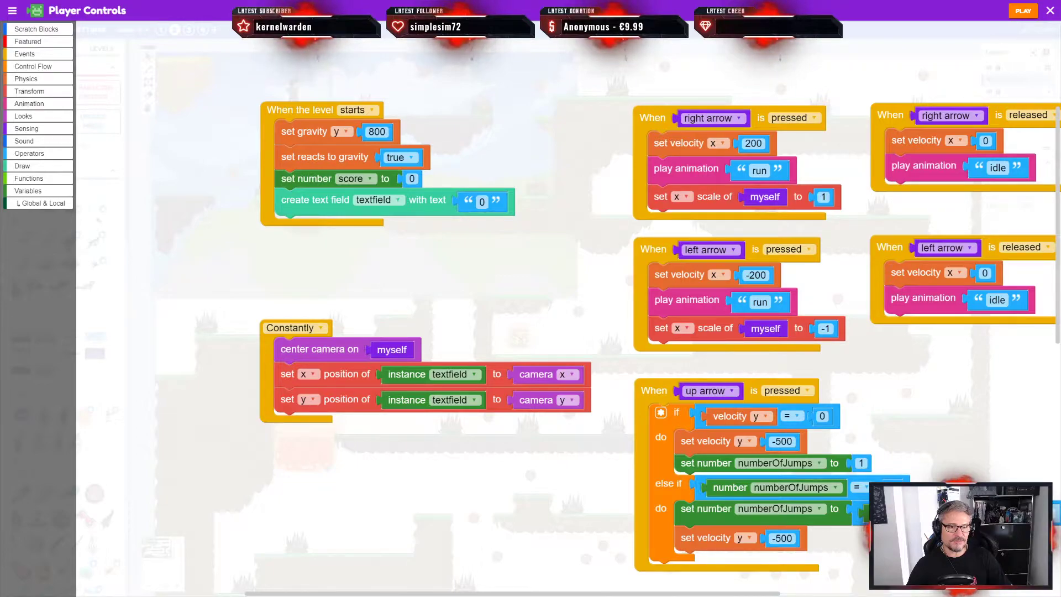
Step: Close the Player Controls script and reopen it from the player character in Level - 1
drag(471, 120, 446, 126)
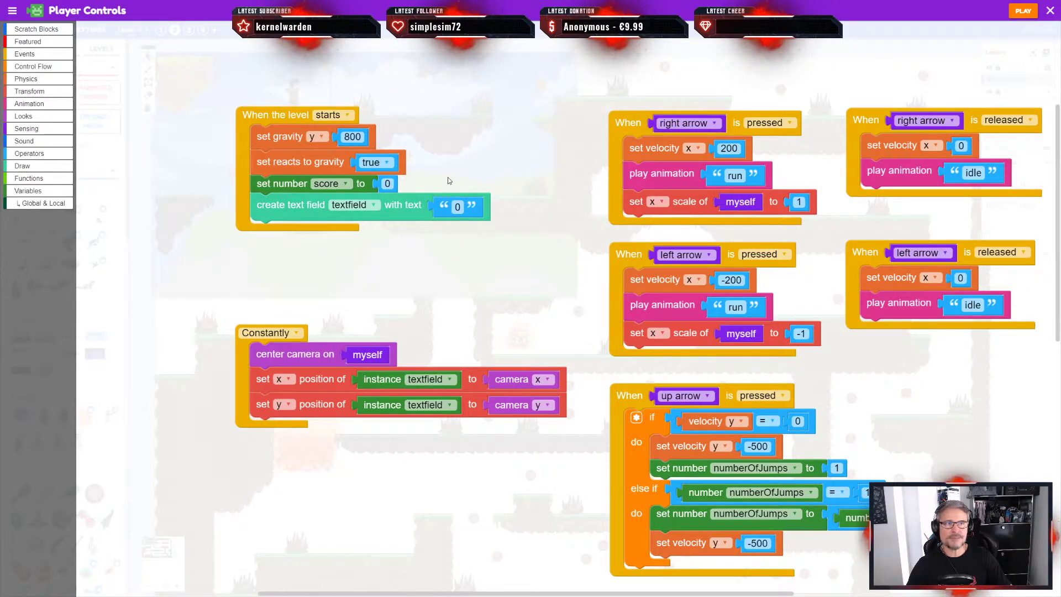
click(1050, 10)
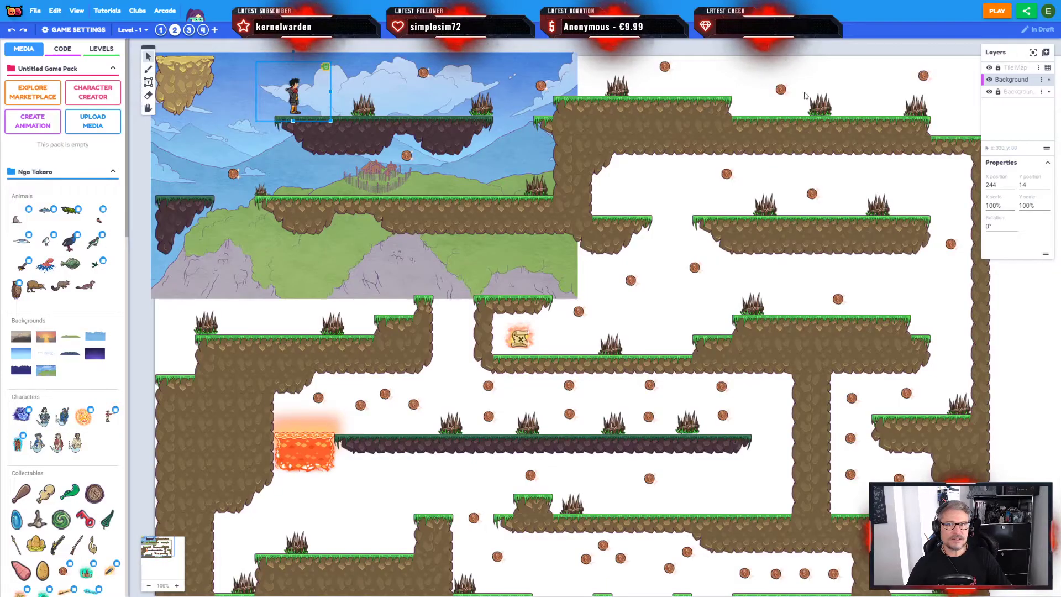
right_click(294, 92)
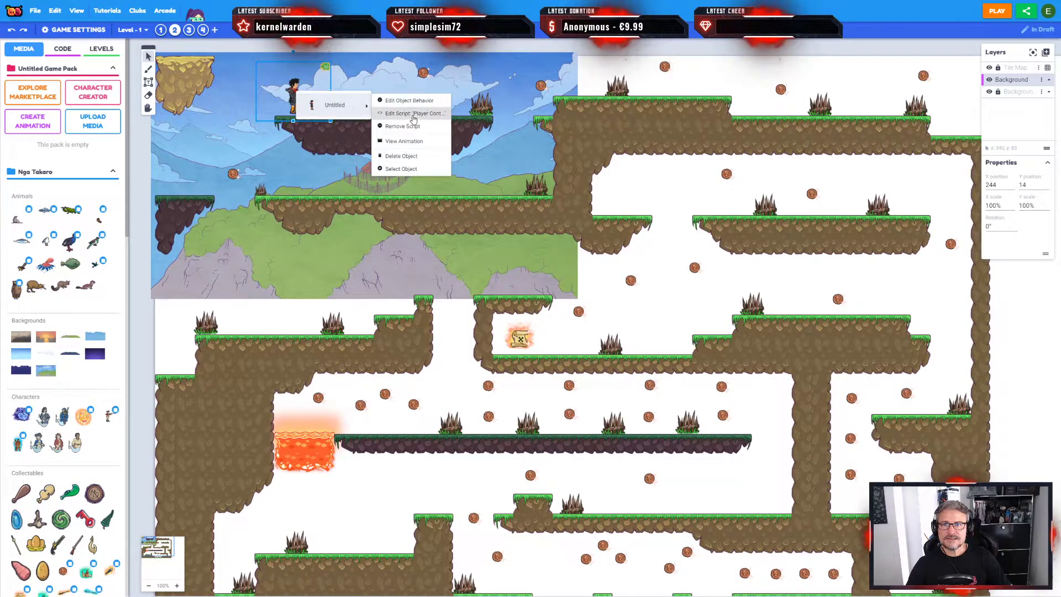
mouse_move(336, 104)
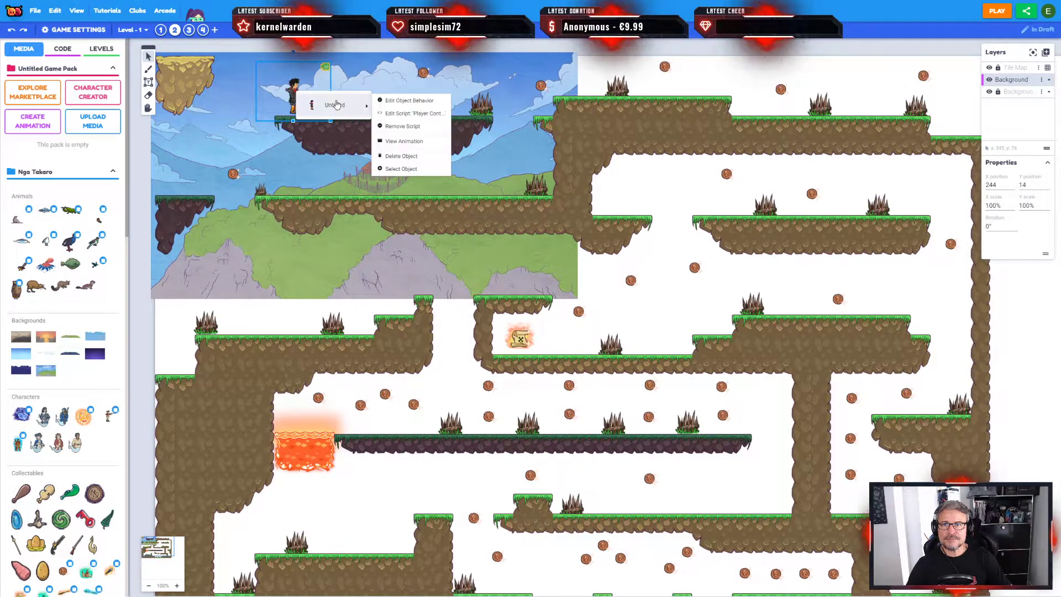
click(397, 113)
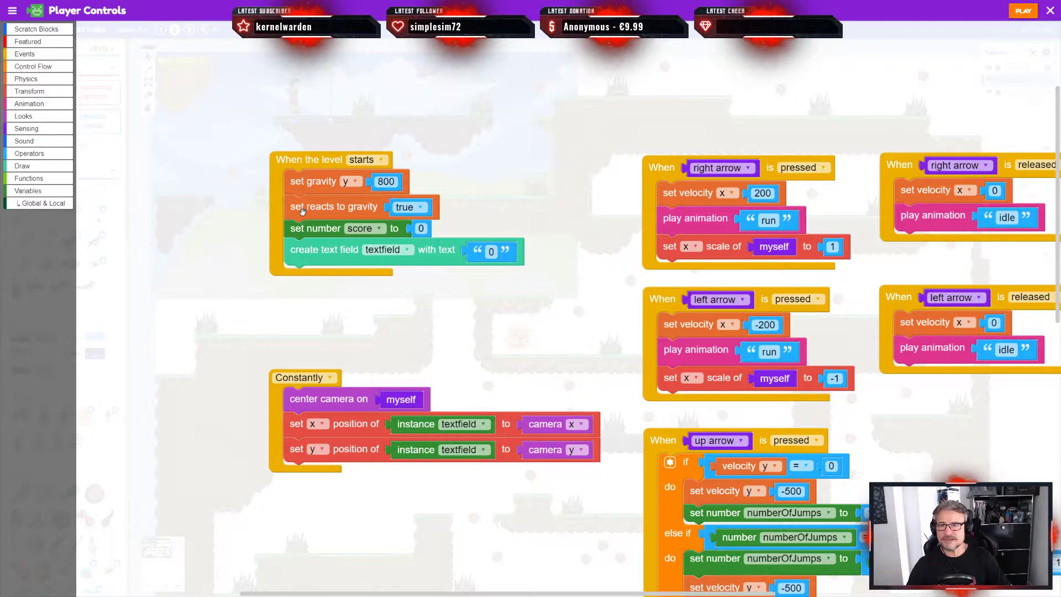
Step: Examine the gravity, score and text field blocks inside the "When the level starts" event
drag(593, 172, 547, 142)
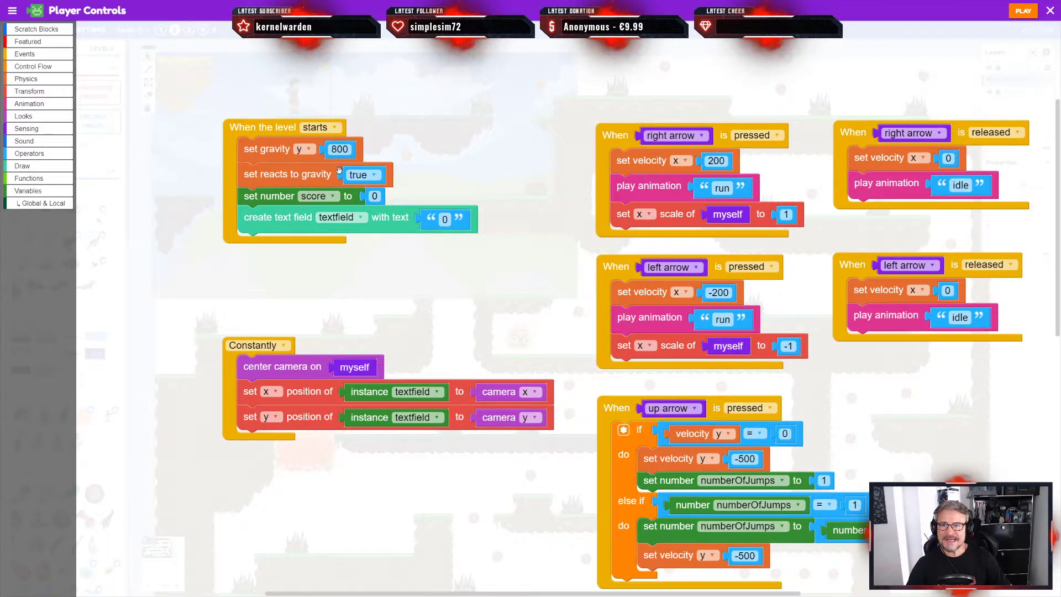
drag(480, 152, 495, 158)
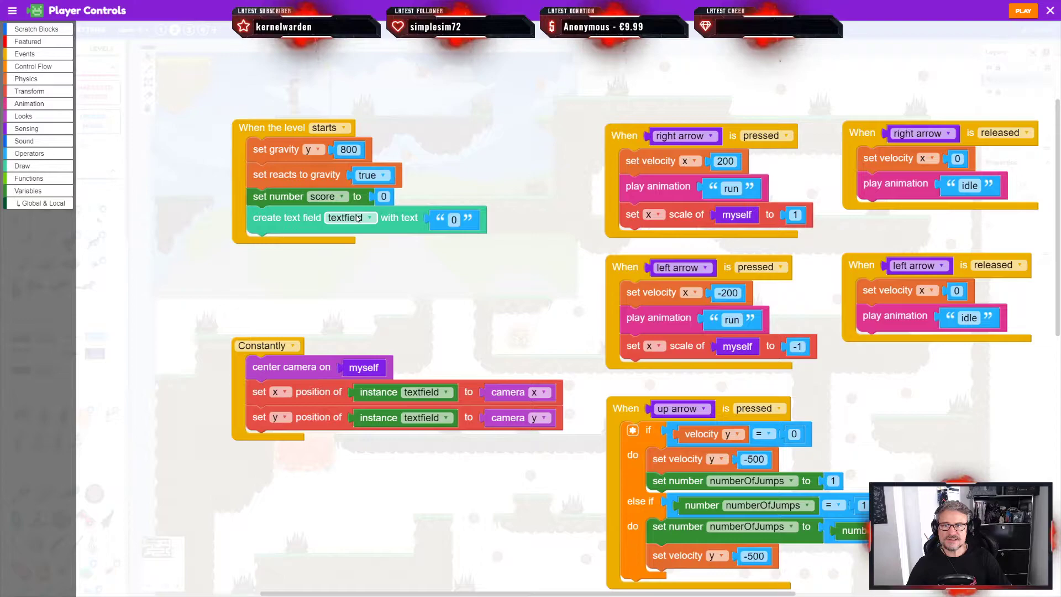
click(454, 220)
click(404, 204)
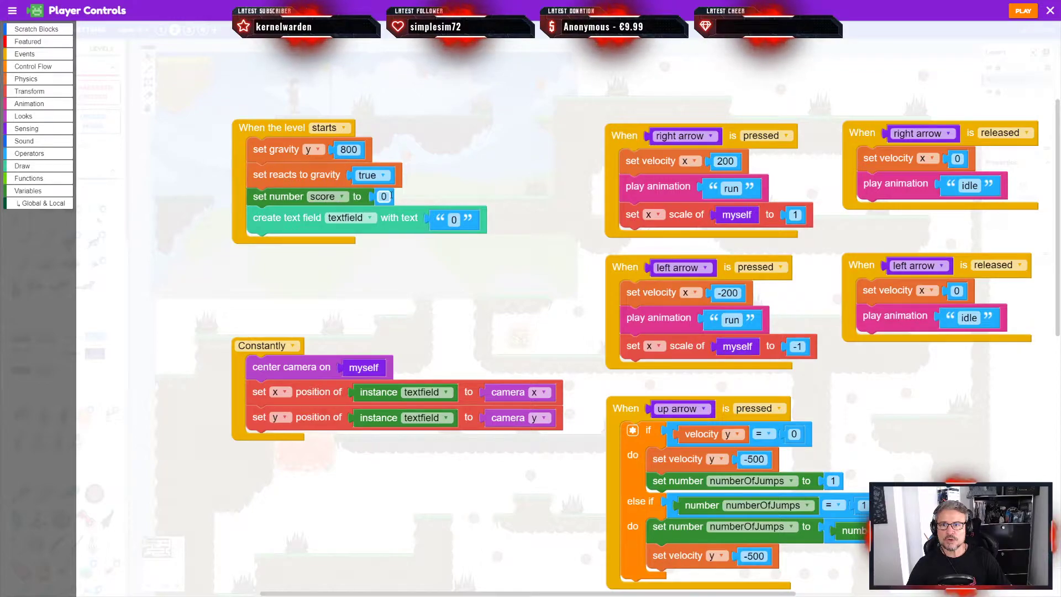
drag(542, 277, 456, 262)
Step: Playtest the game from its start screen, running and jumping with the player character, and close the preview
click(1023, 11)
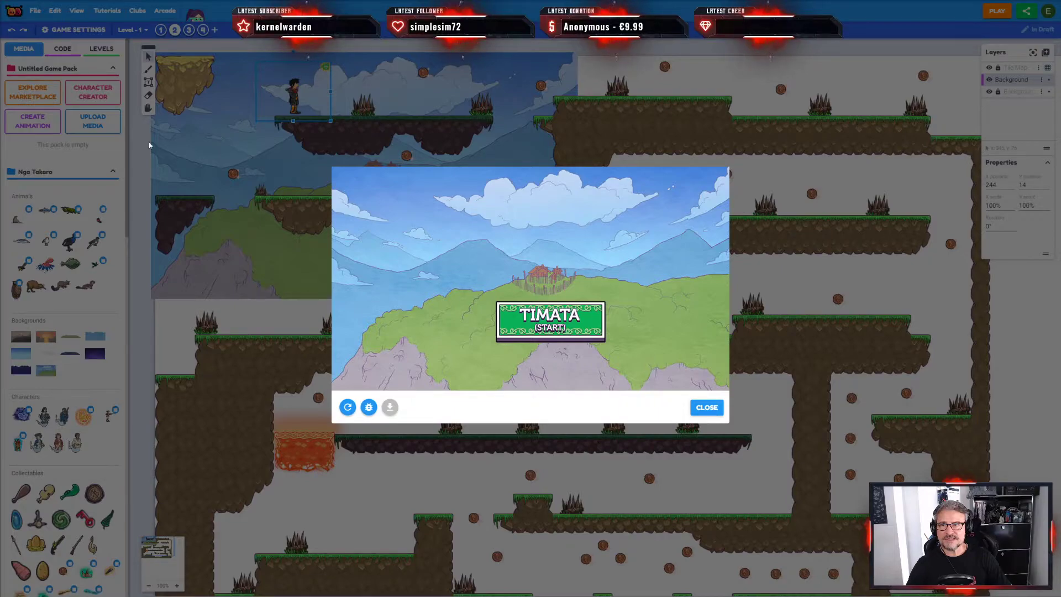
click(567, 323)
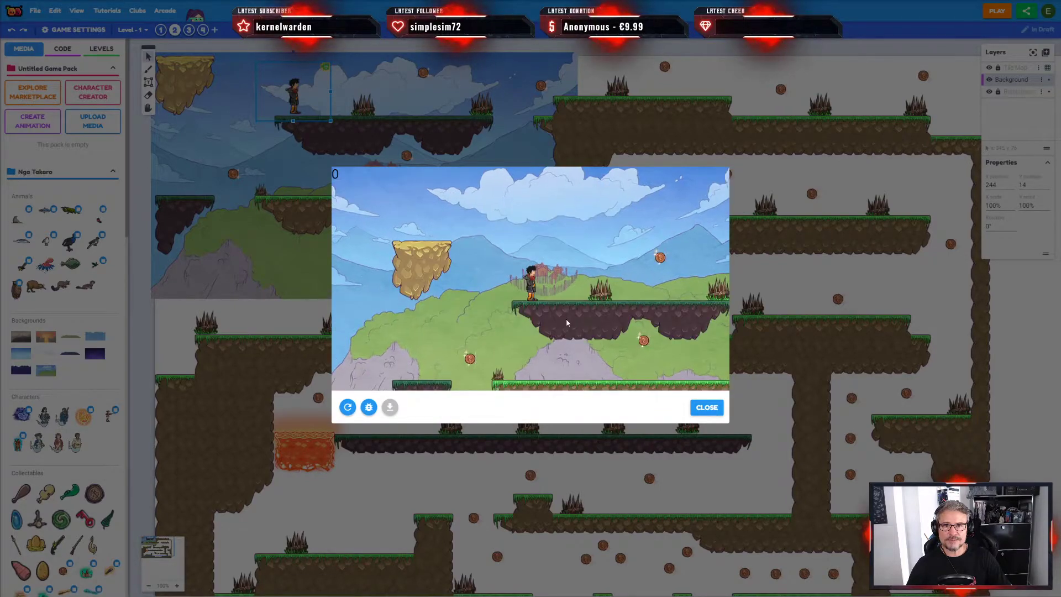
key(Right)
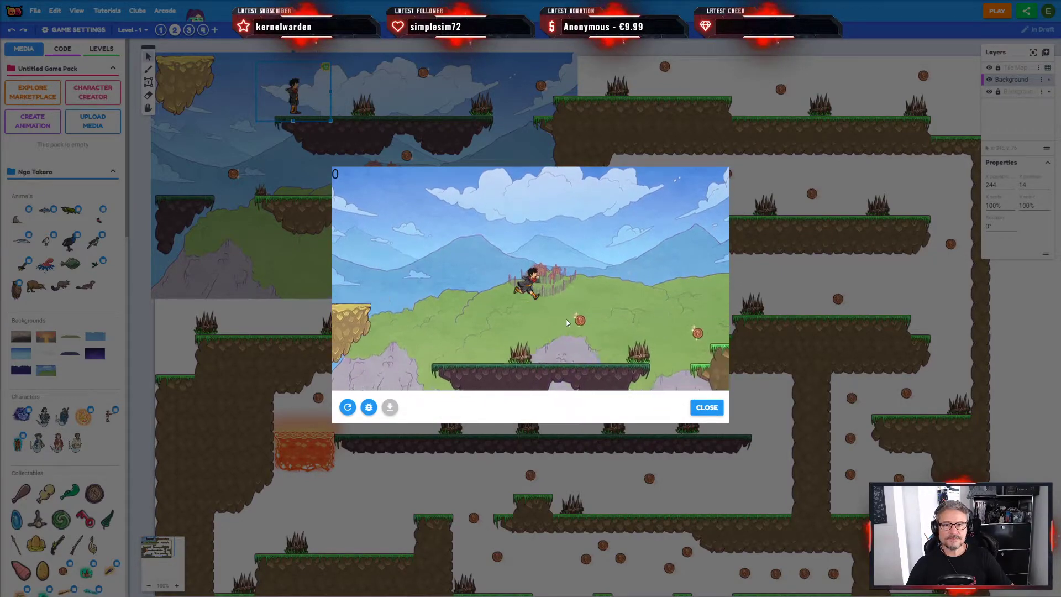
key(Up)
key(Right)
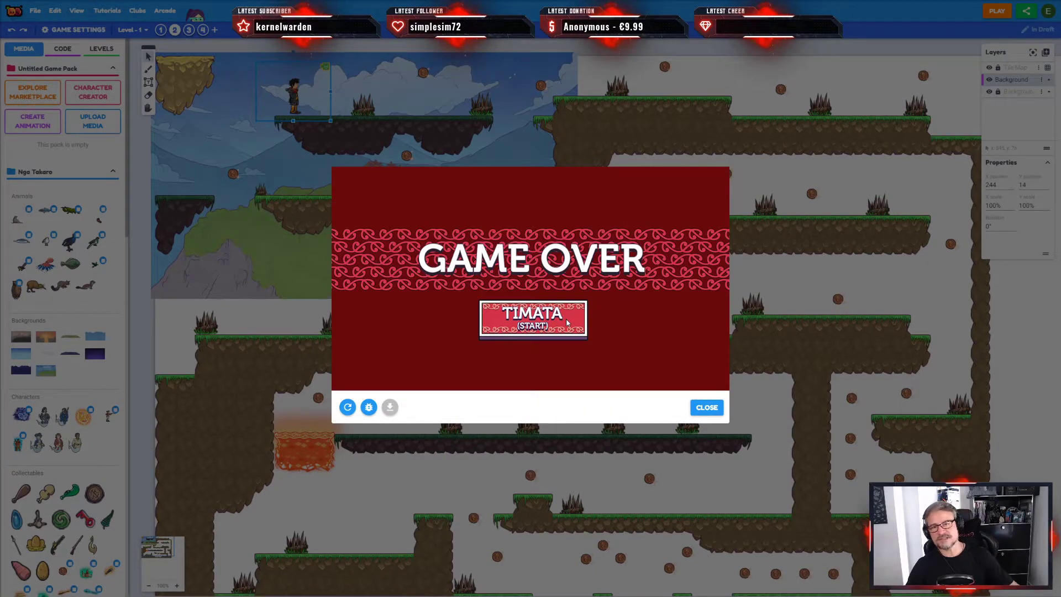
click(567, 323)
click(698, 408)
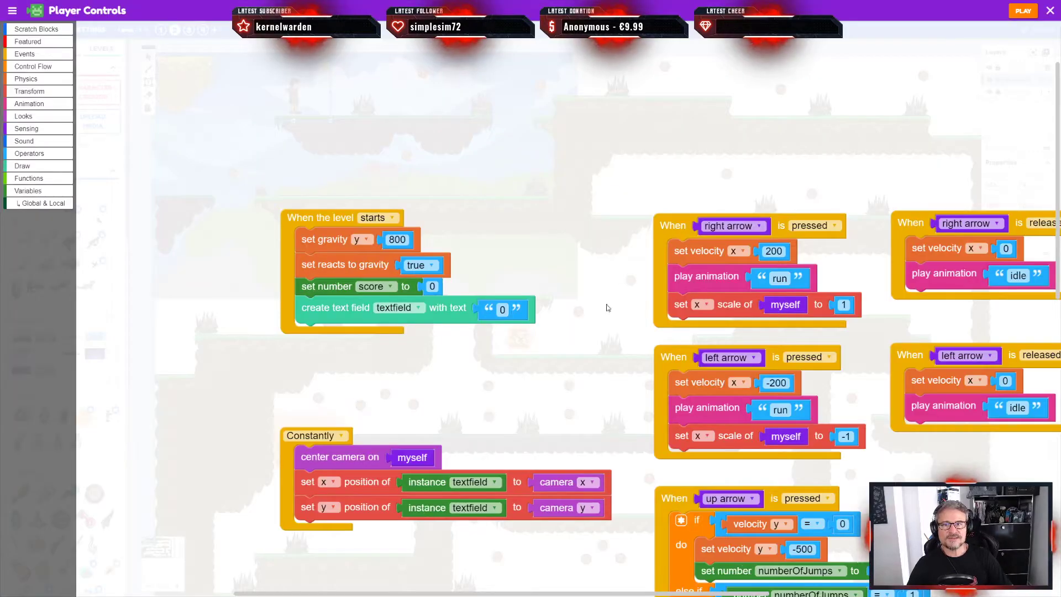
Step: Check the options and description of the "Constantly" event and examine its camera and text field position blocks
scroll(442, 420, down, 5)
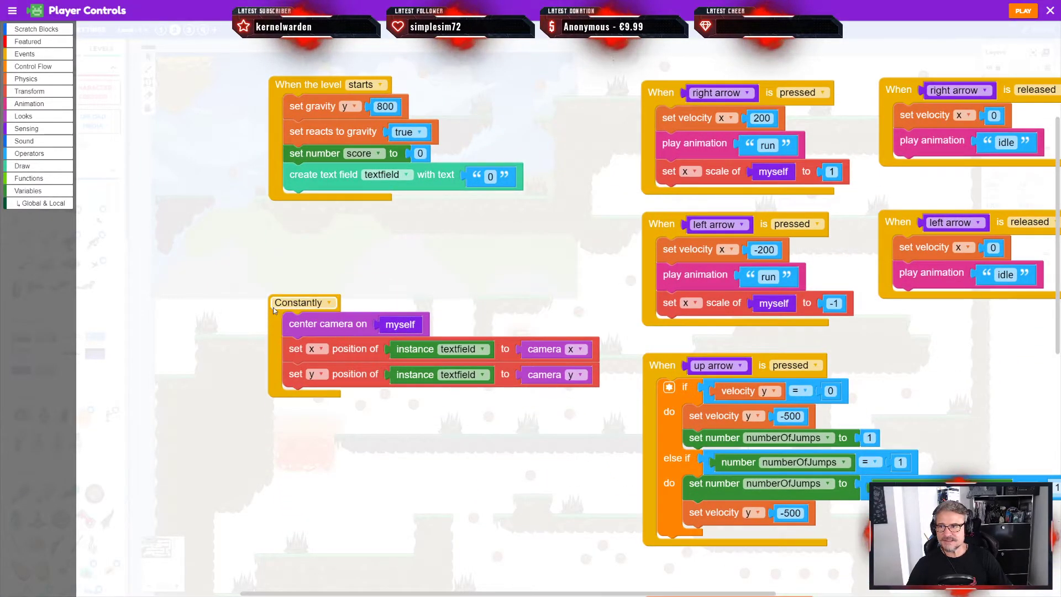
click(330, 305)
click(379, 282)
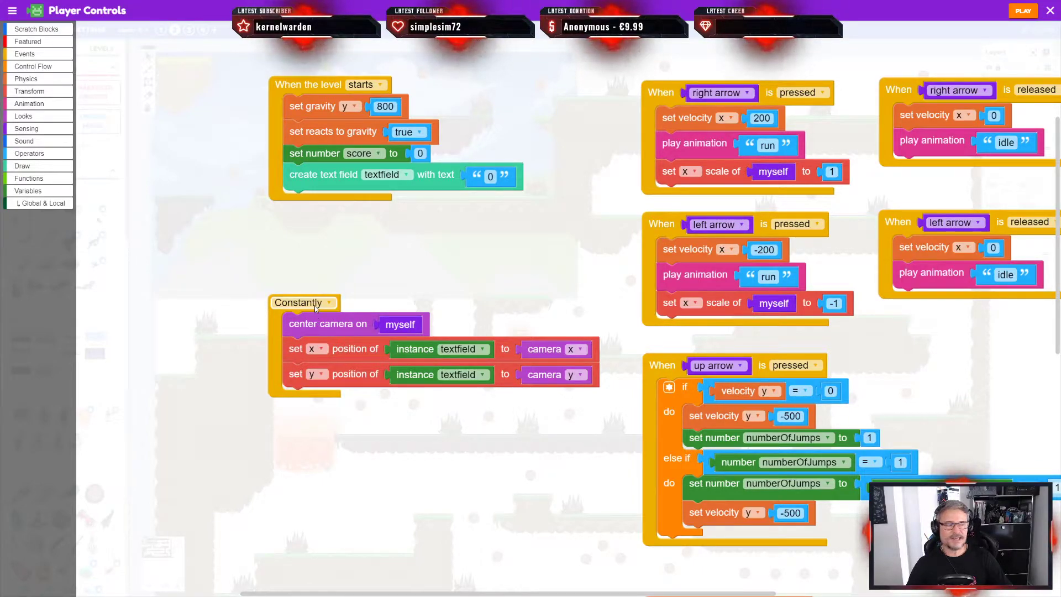
mouse_move(315, 308)
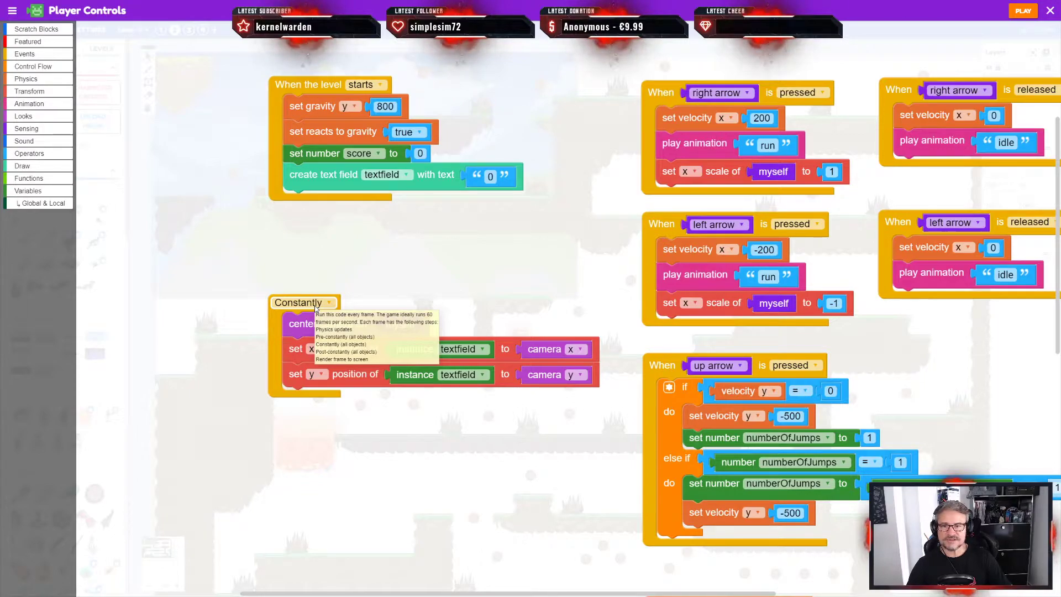
scroll(404, 276, right, 1)
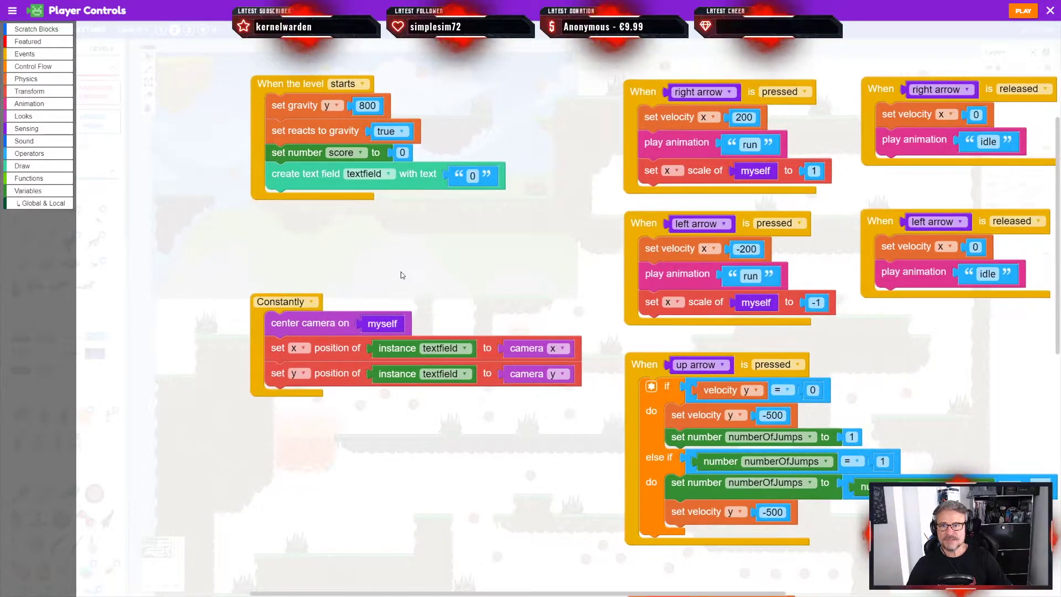
scroll(405, 268, down, 1)
mouse_move(273, 301)
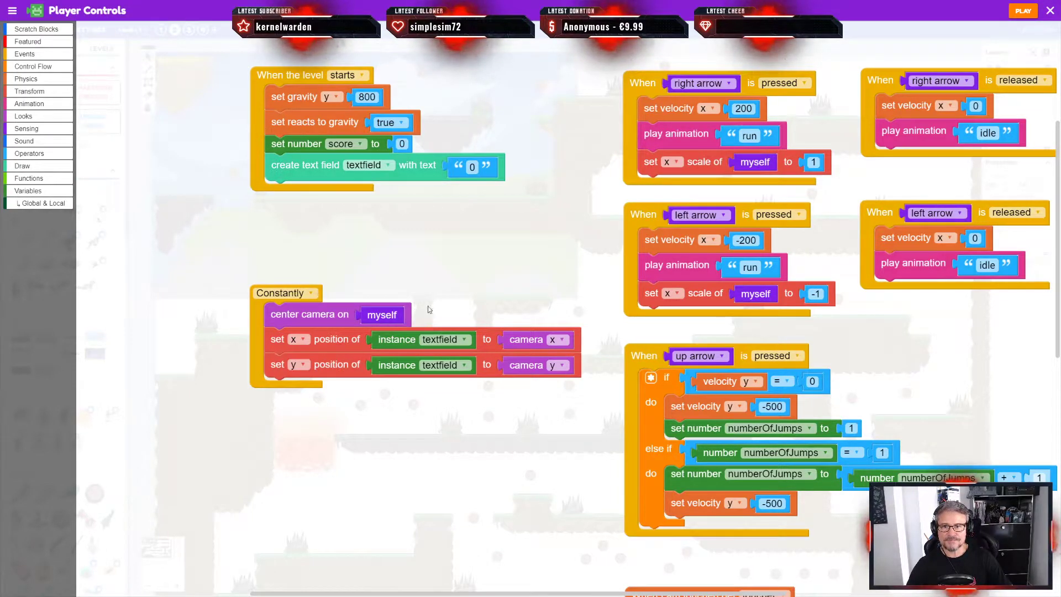
drag(523, 265, 487, 241)
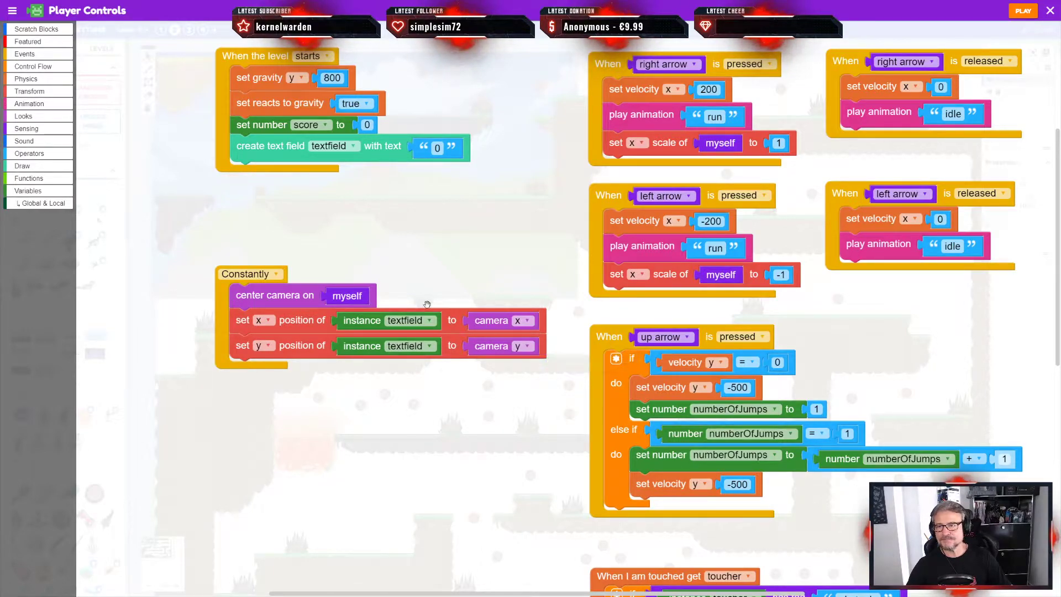
Step: Playtest the game again, running both ways and jumping to collect coins while watching the score text, and close the preview
click(1023, 11)
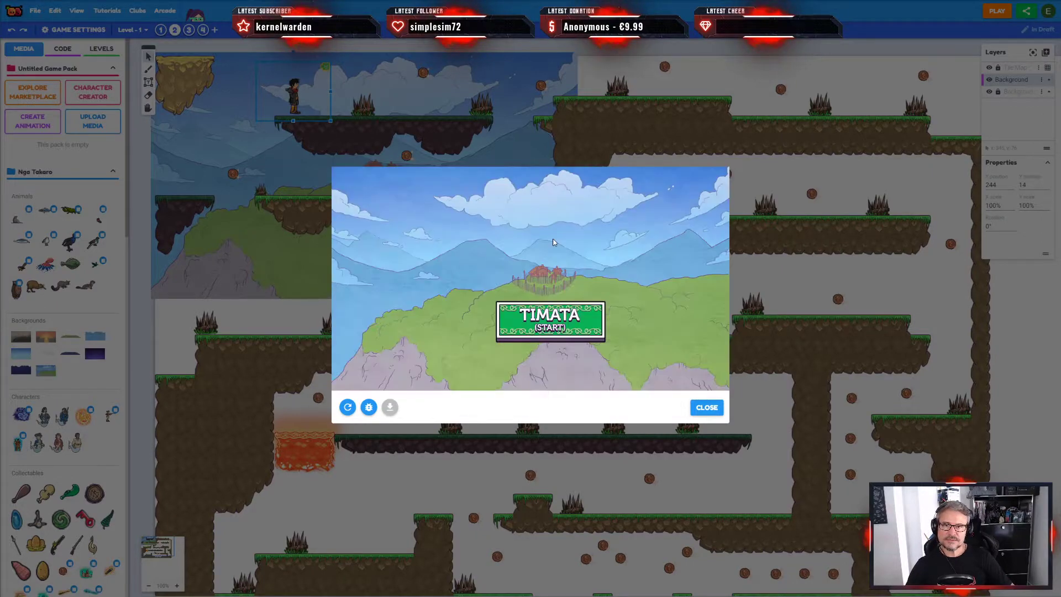
click(551, 320)
key(Right)
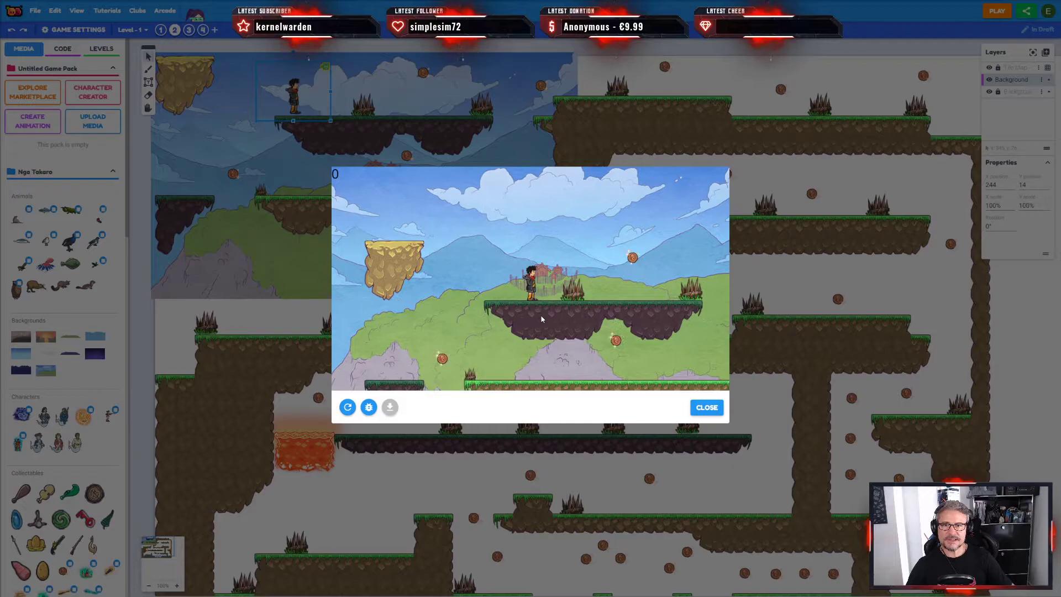
key(Left)
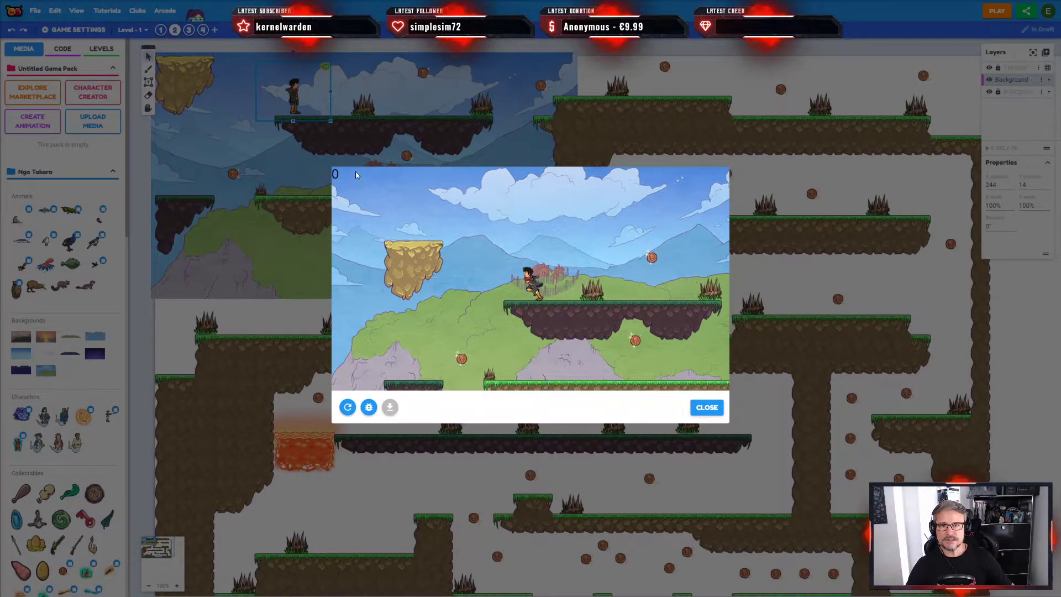
key(Right)
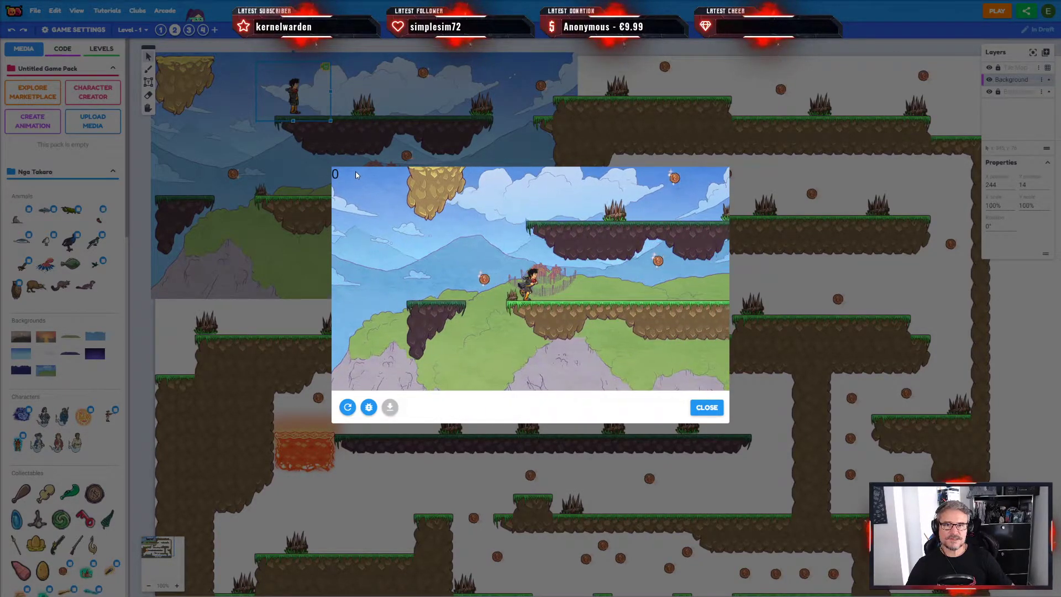
key(Up)
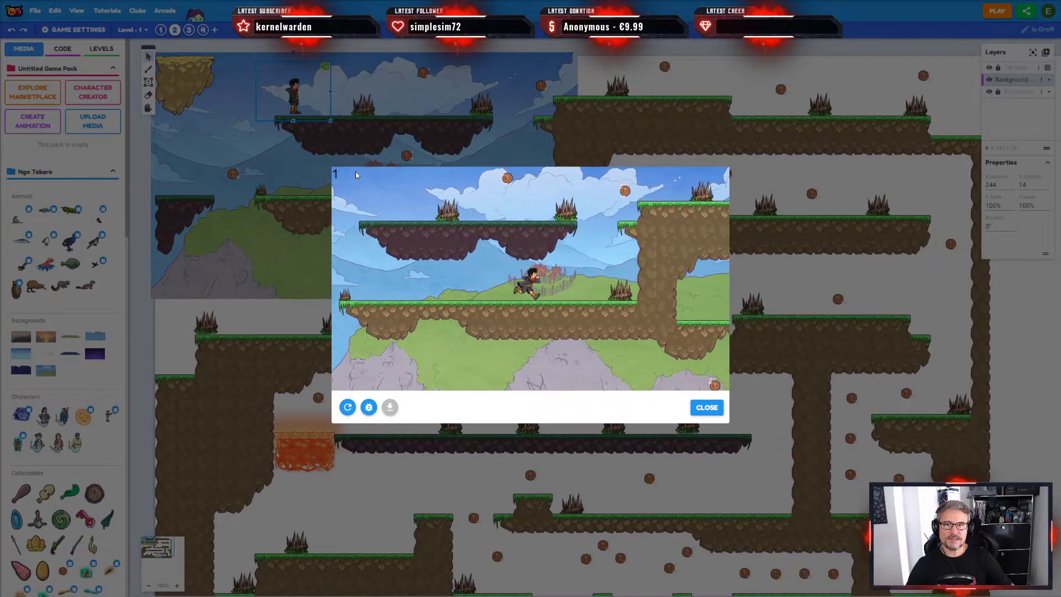
key(Left)
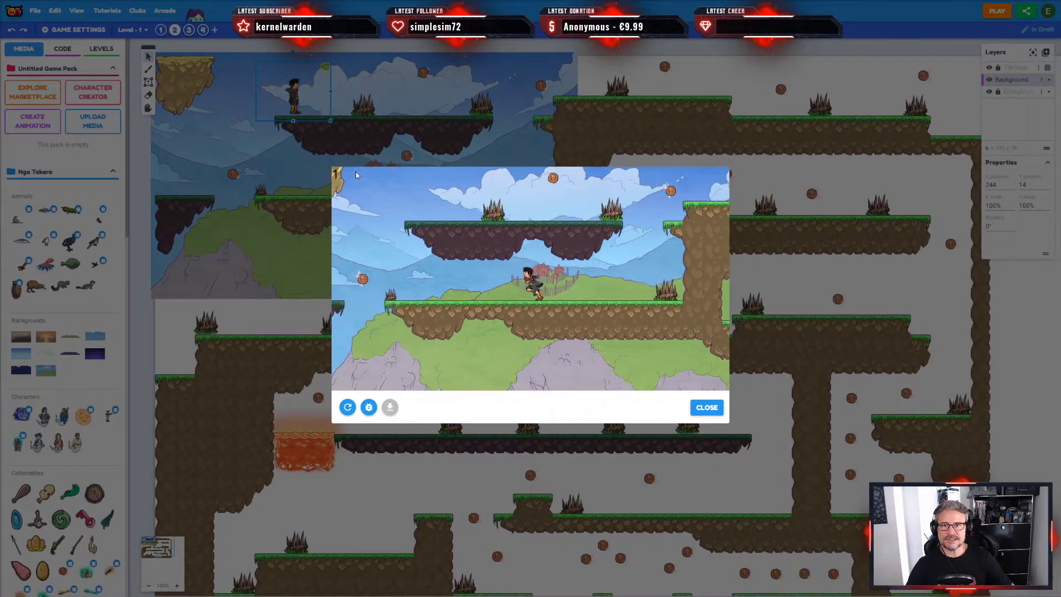
key(Up)
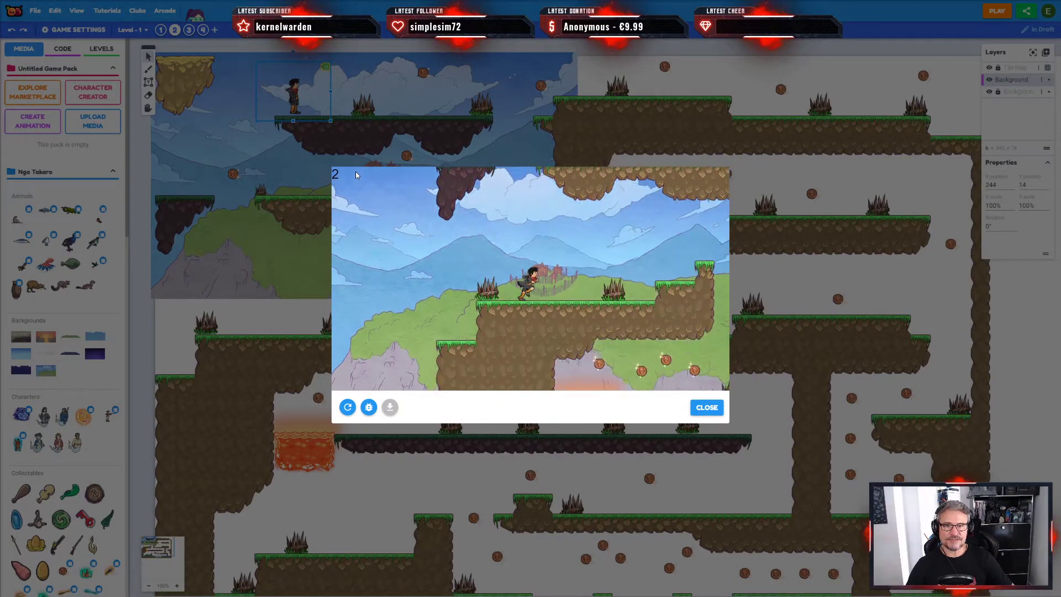
key(Right)
key(Up)
key(Right)
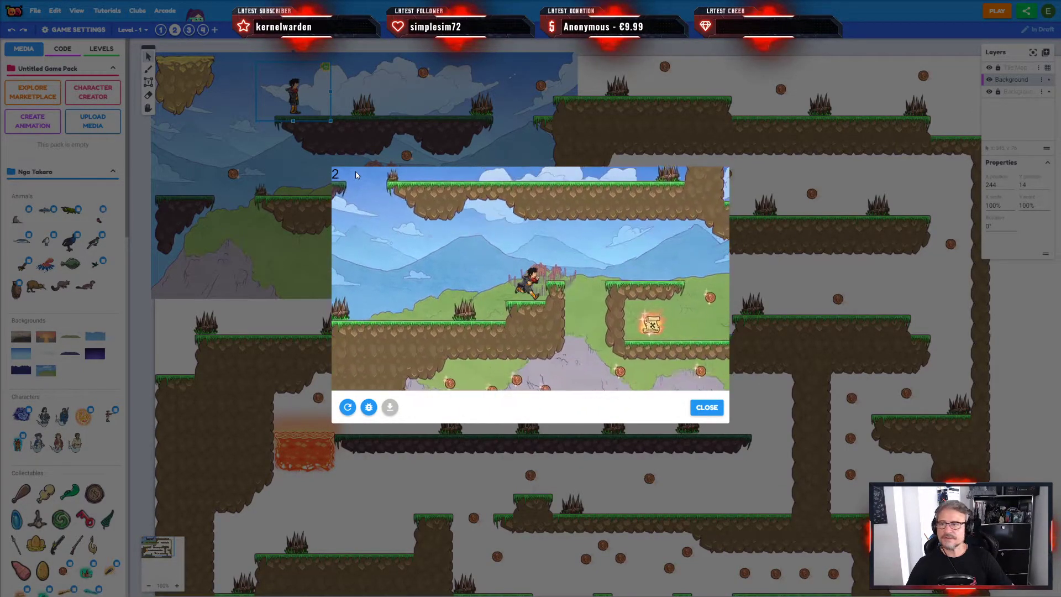
click(708, 408)
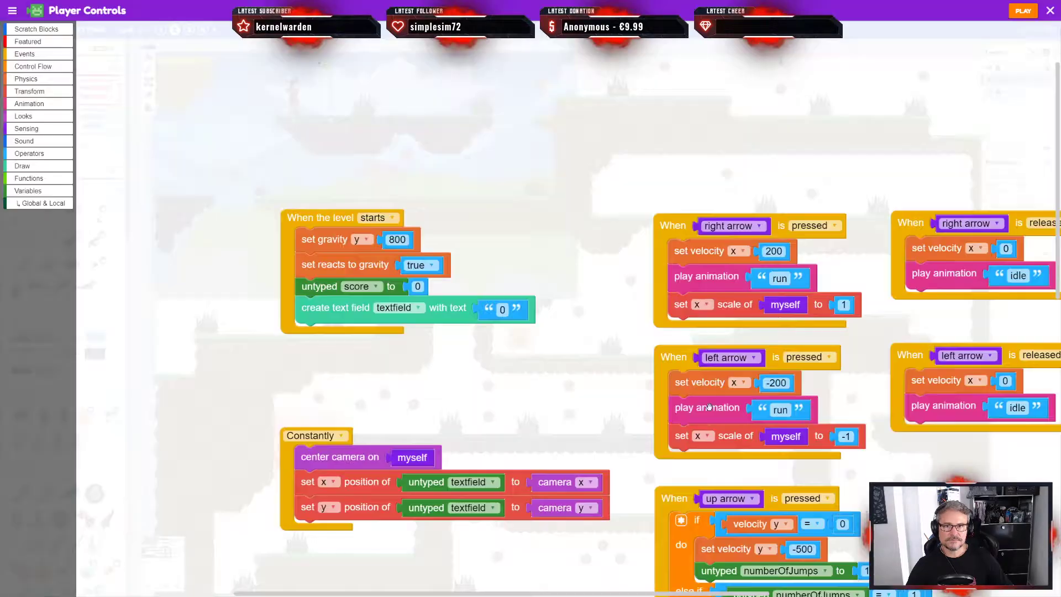
Step: Examine the arrow key pressed and released events, including the numberOfJumps conditions under the up arrow
drag(562, 341, 444, 231)
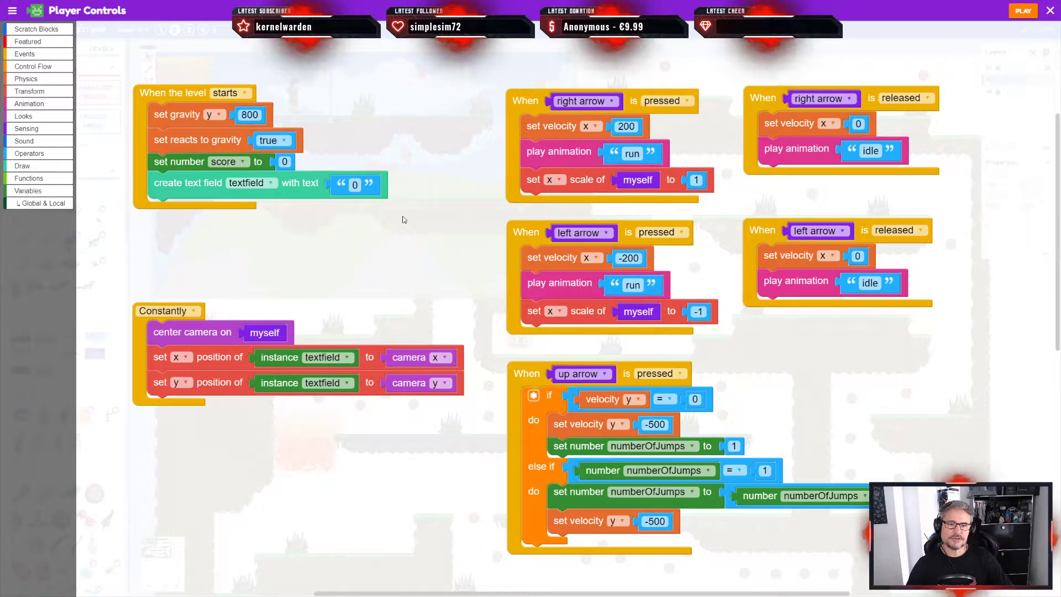
scroll(397, 224, down, 1)
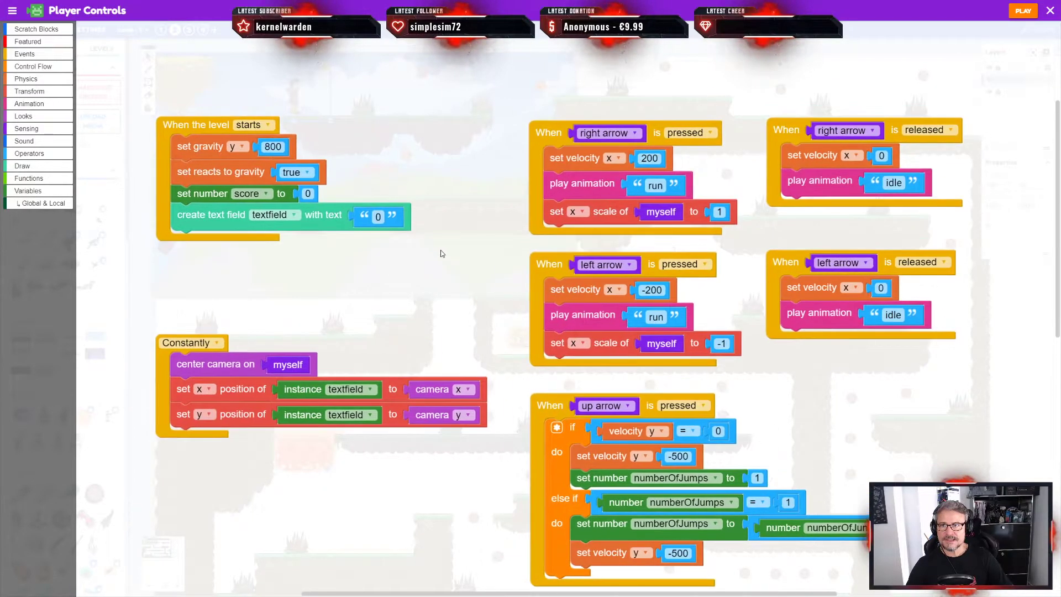
scroll(385, 112, up, 1)
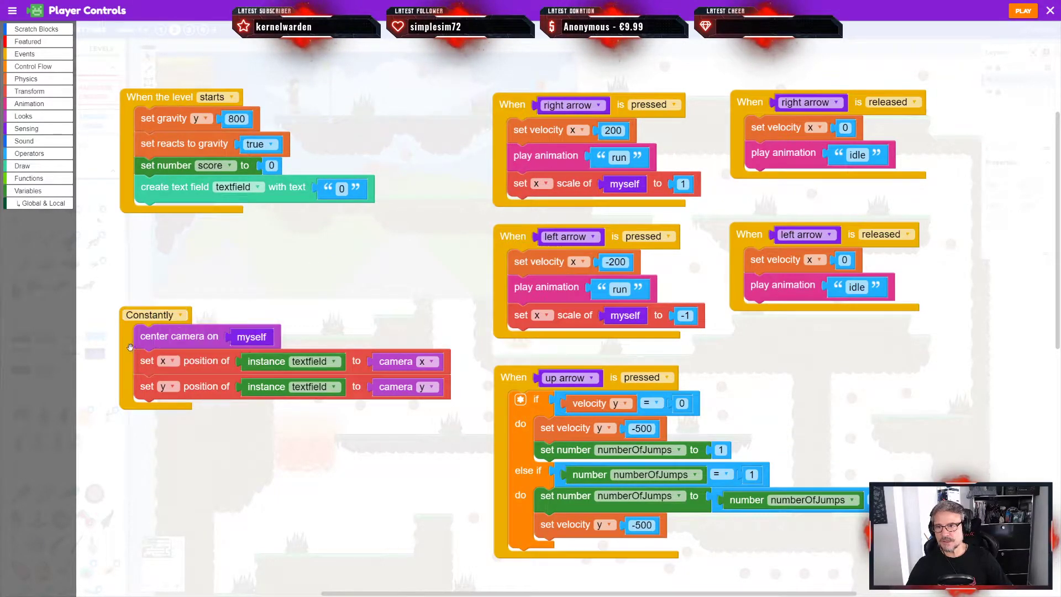
scroll(885, 166, down, 2)
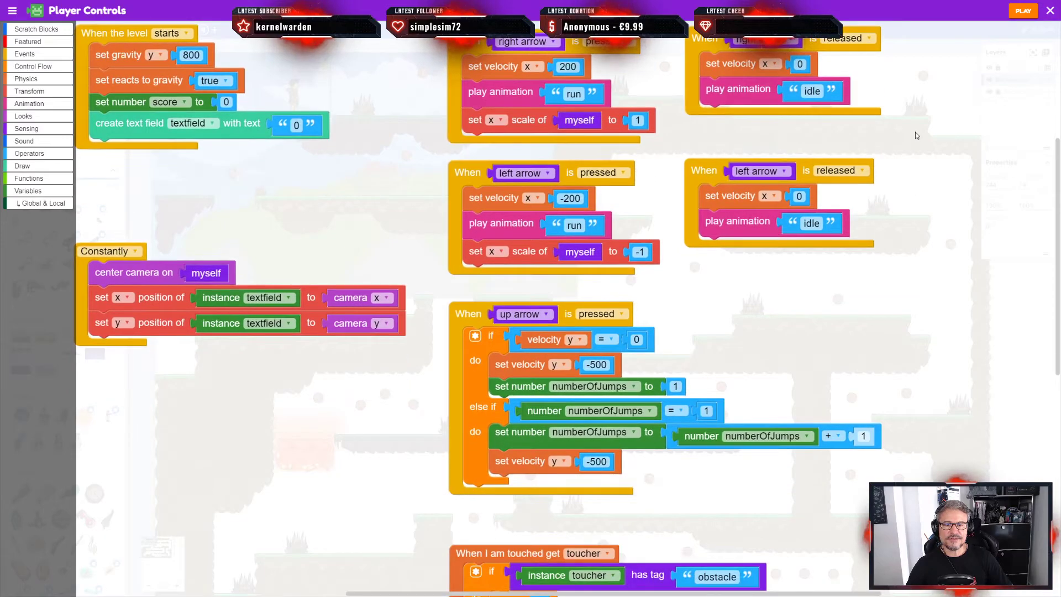
drag(916, 135, 894, 190)
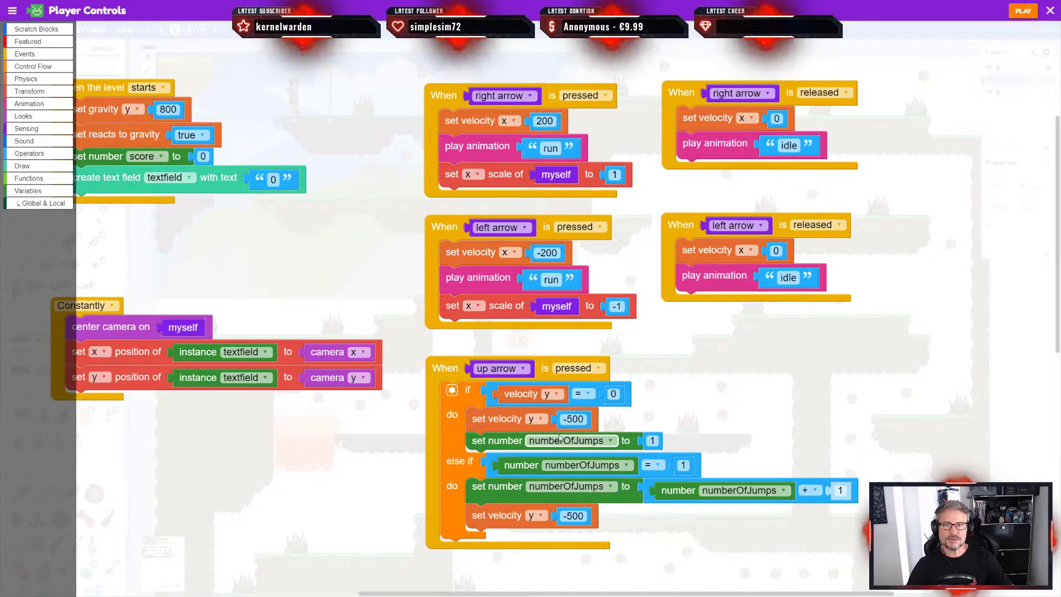
drag(630, 120, 618, 140)
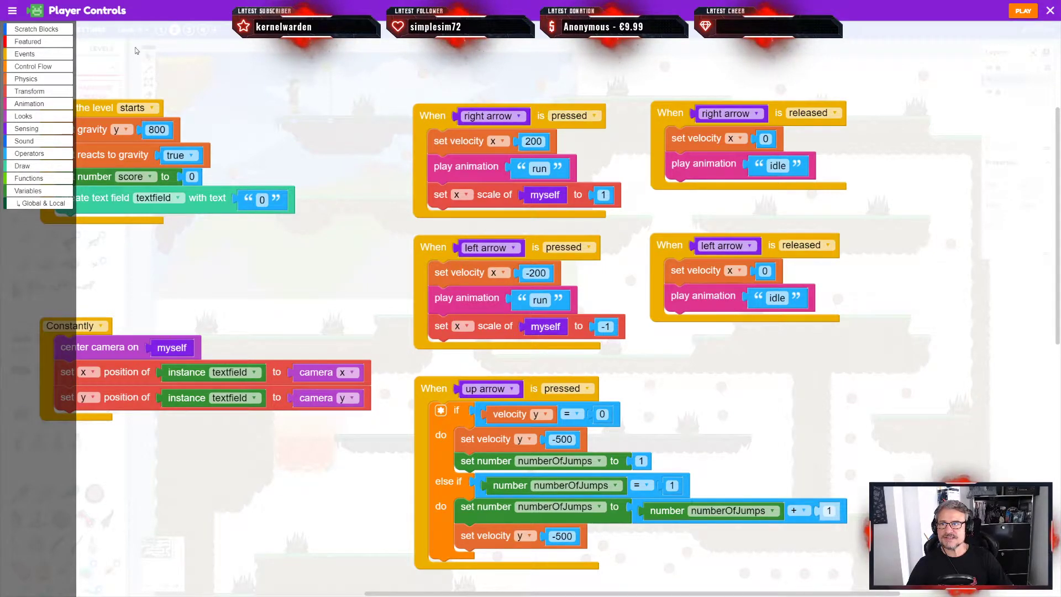
Step: Add a keyboard key pressed event above the right arrow pressed event, check its list of available keys, and delete the event
click(33, 54)
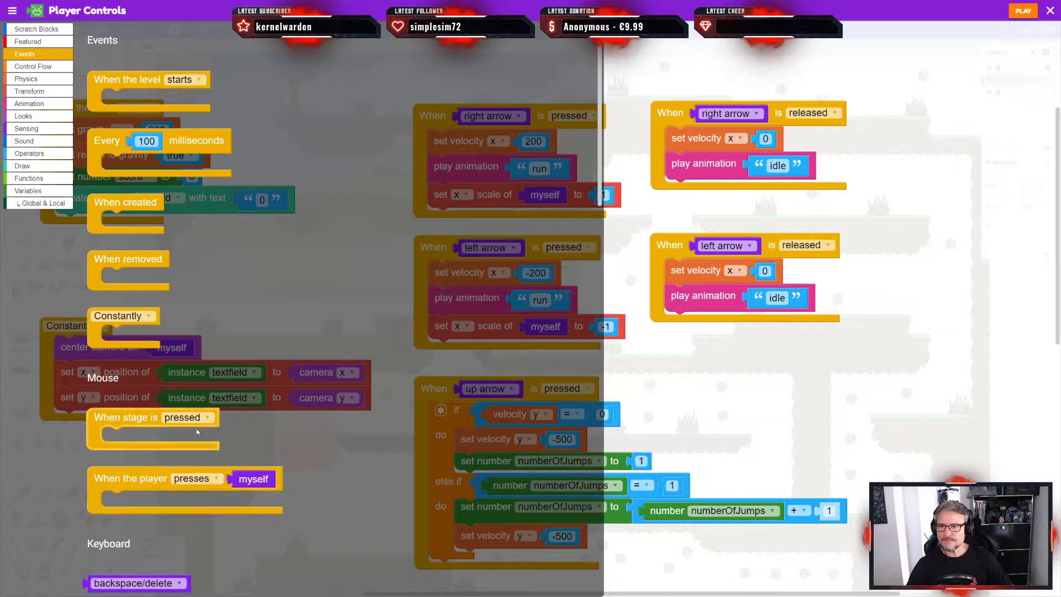
scroll(205, 401, down, 3)
scroll(205, 400, down, 5)
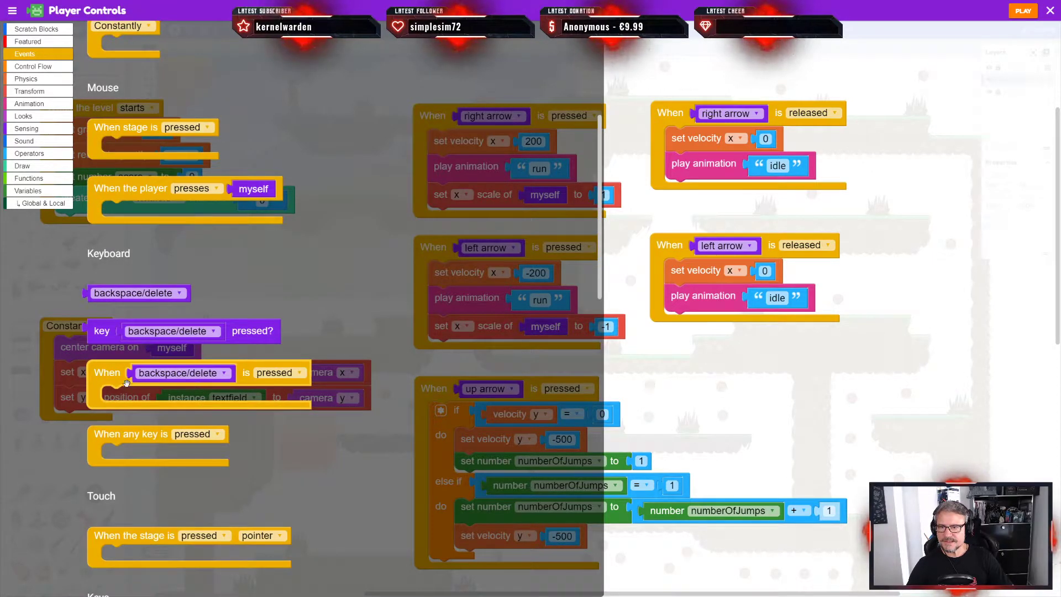
drag(108, 375, 447, 54)
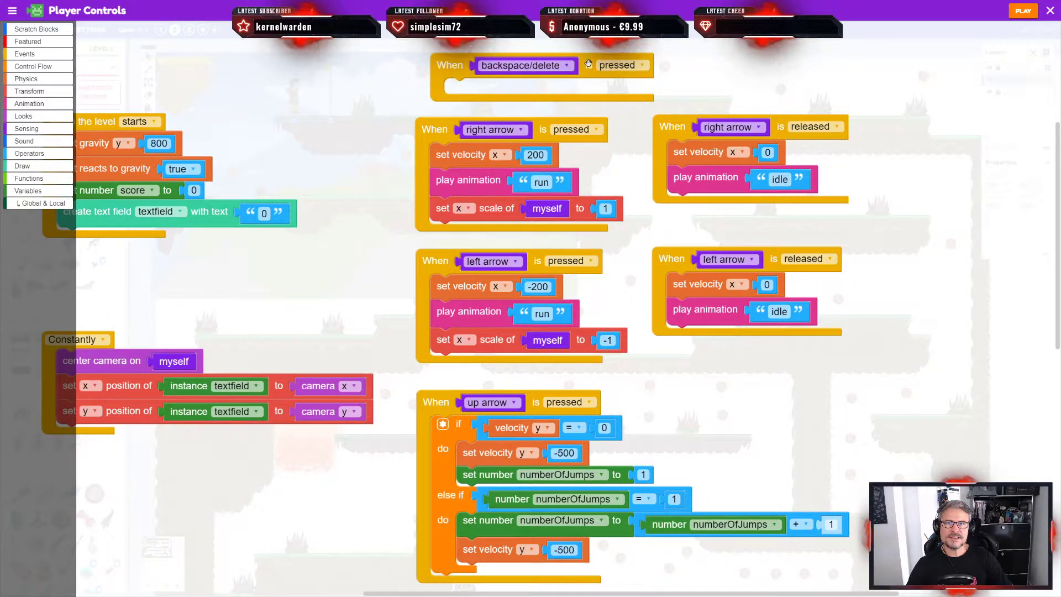
click(566, 66)
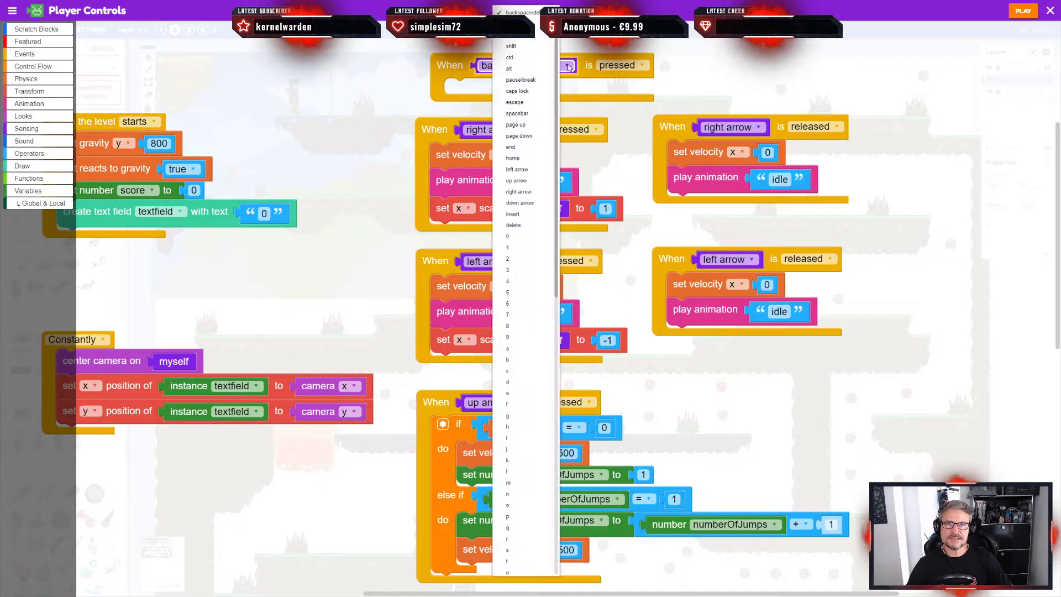
click(435, 64)
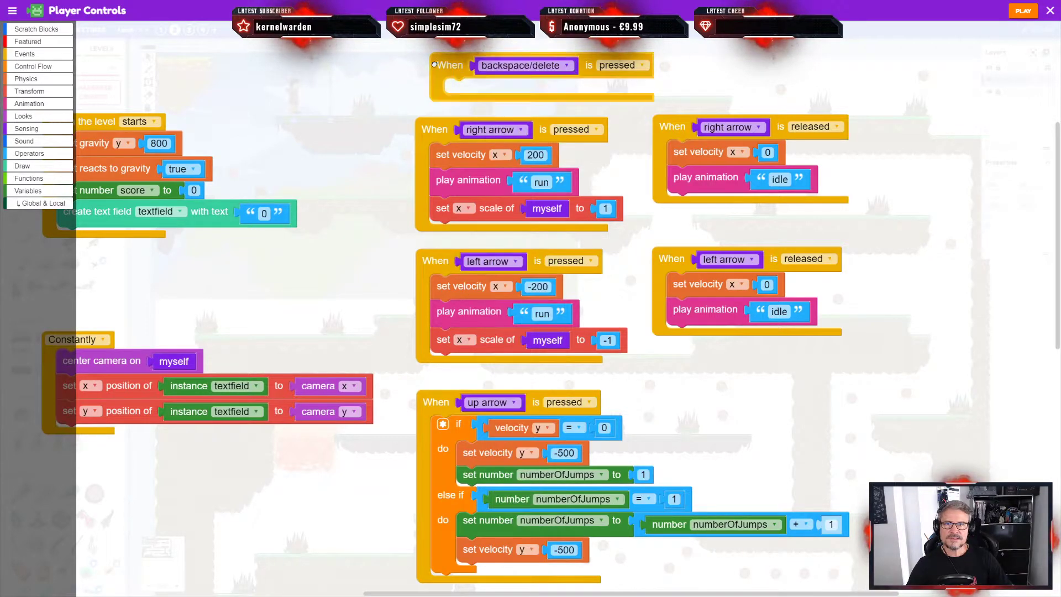
key(Delete)
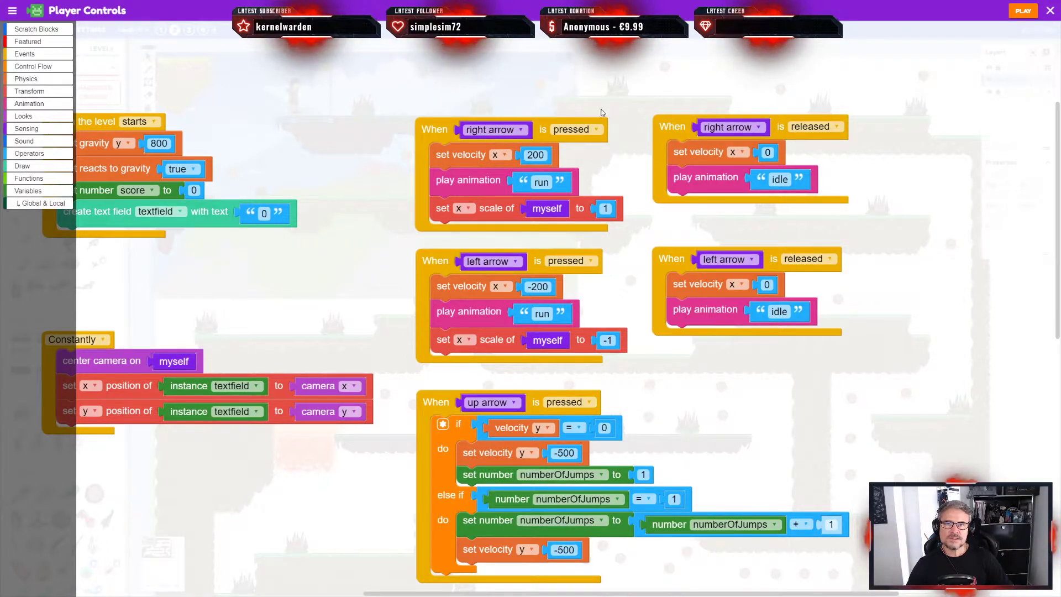
Step: Check the available key state options of the right arrow pressed event without changing the selection
drag(602, 111, 608, 77)
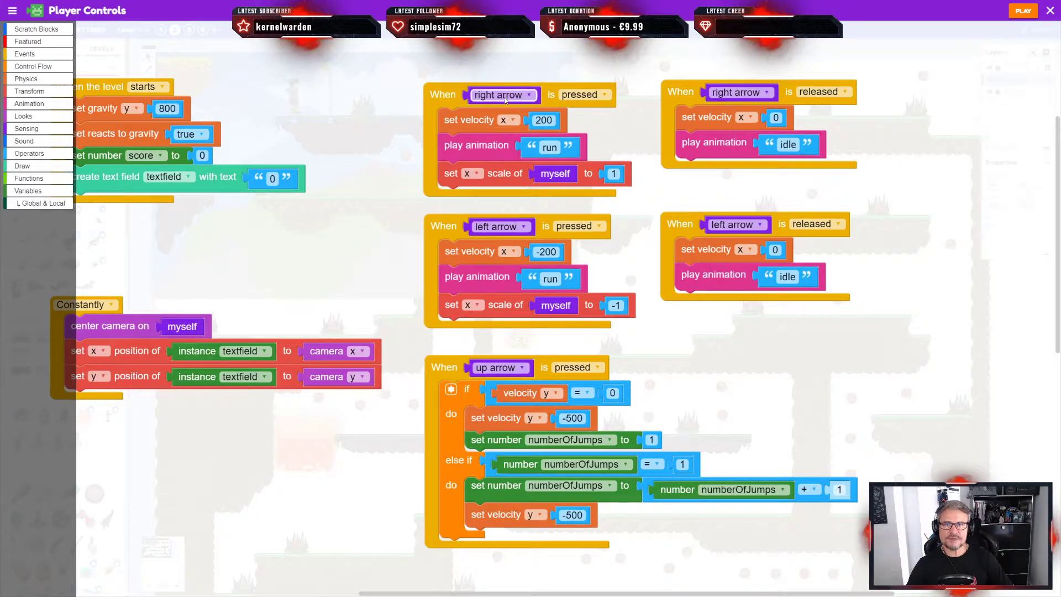
click(581, 94)
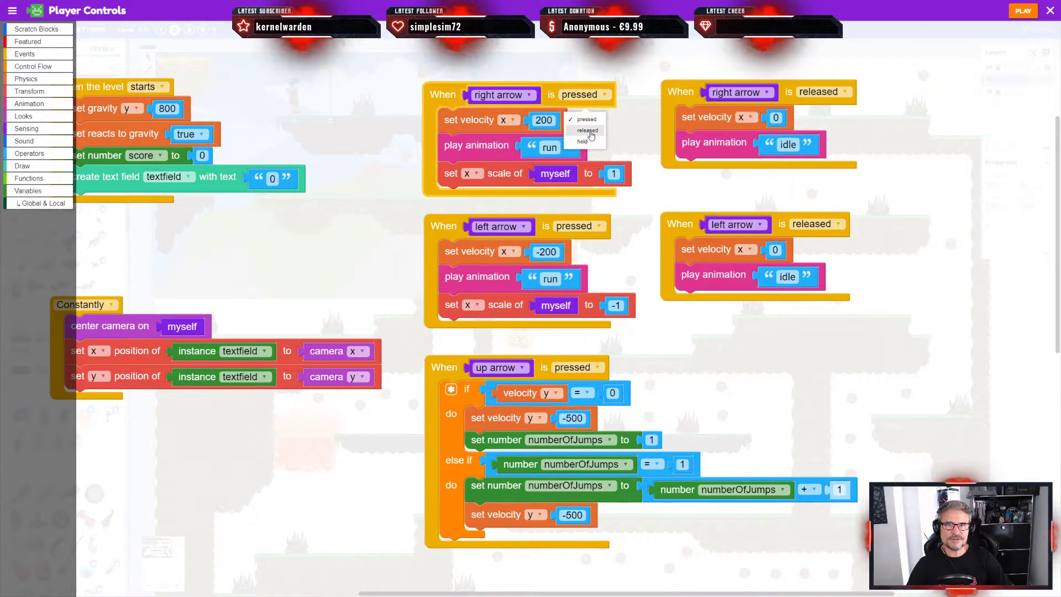
click(606, 74)
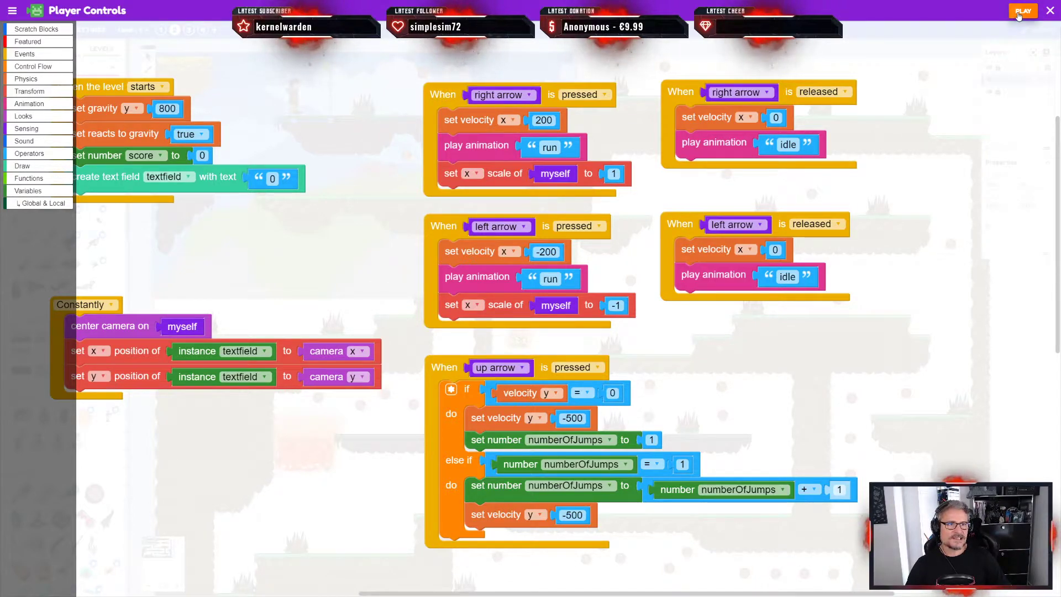
Step: Playtest the game, moving the player character right and left to watch its run and idle animations and facing direction, and close the preview
click(1020, 12)
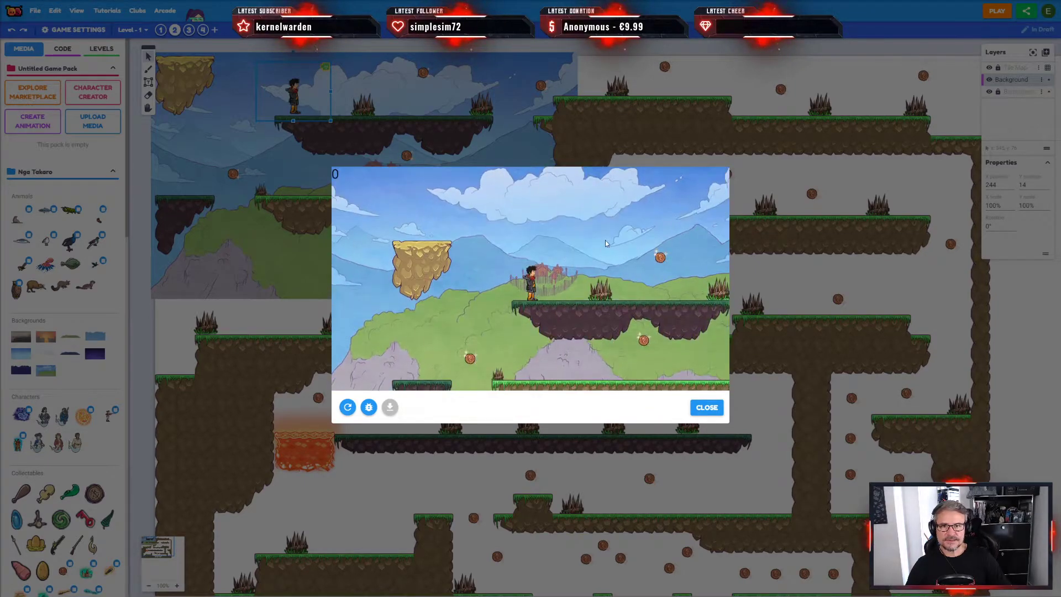
key(Right)
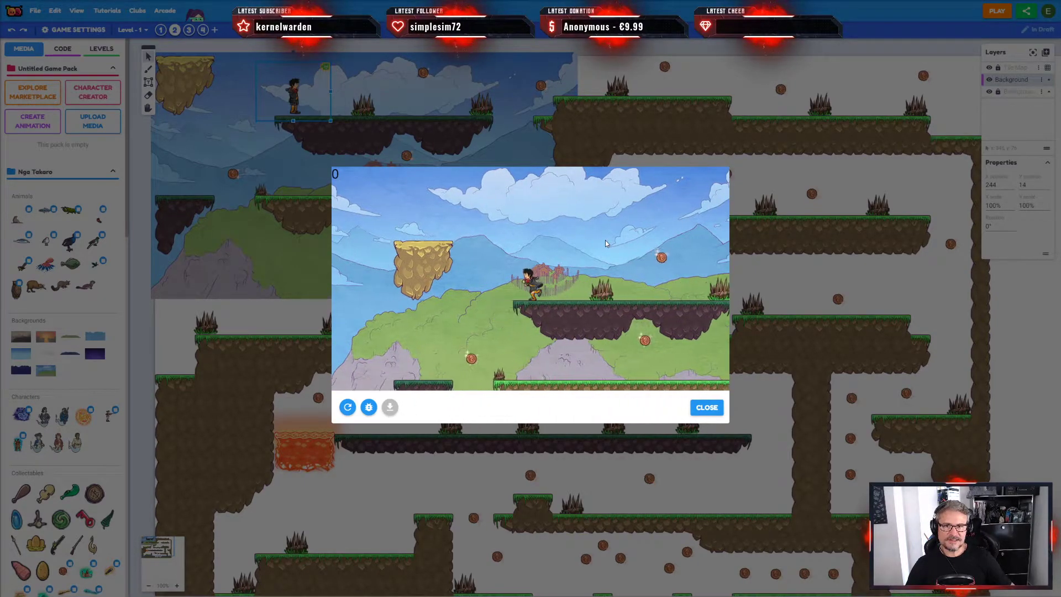
key(Left)
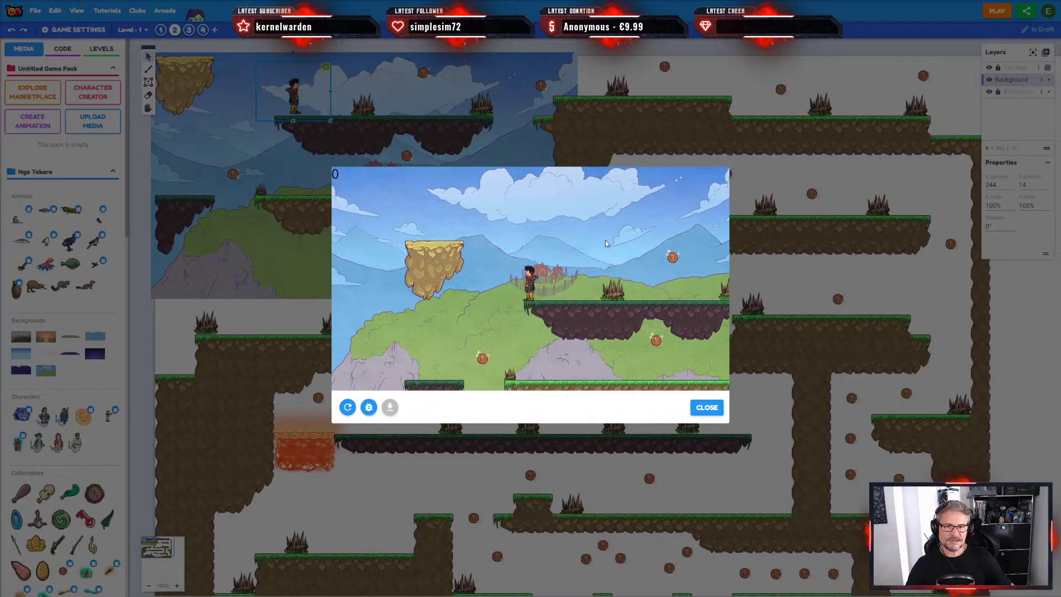
key(Right)
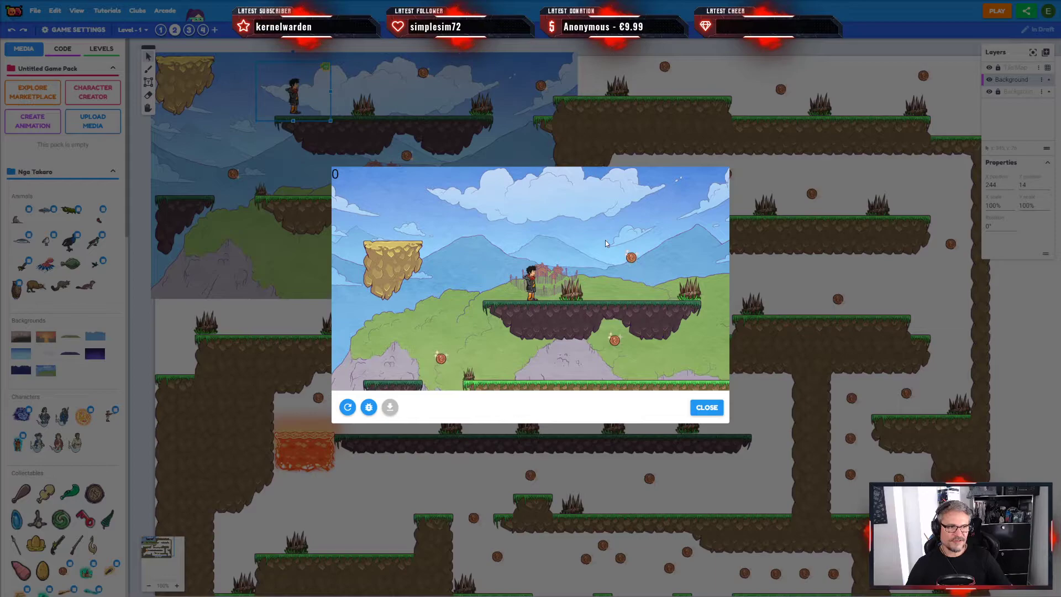
key(Left)
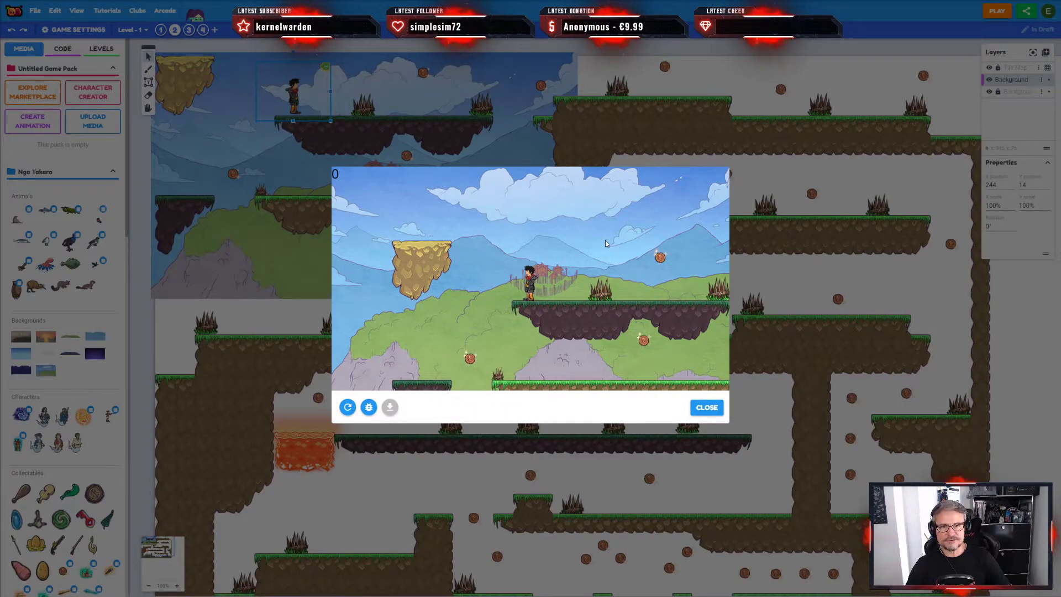
click(707, 408)
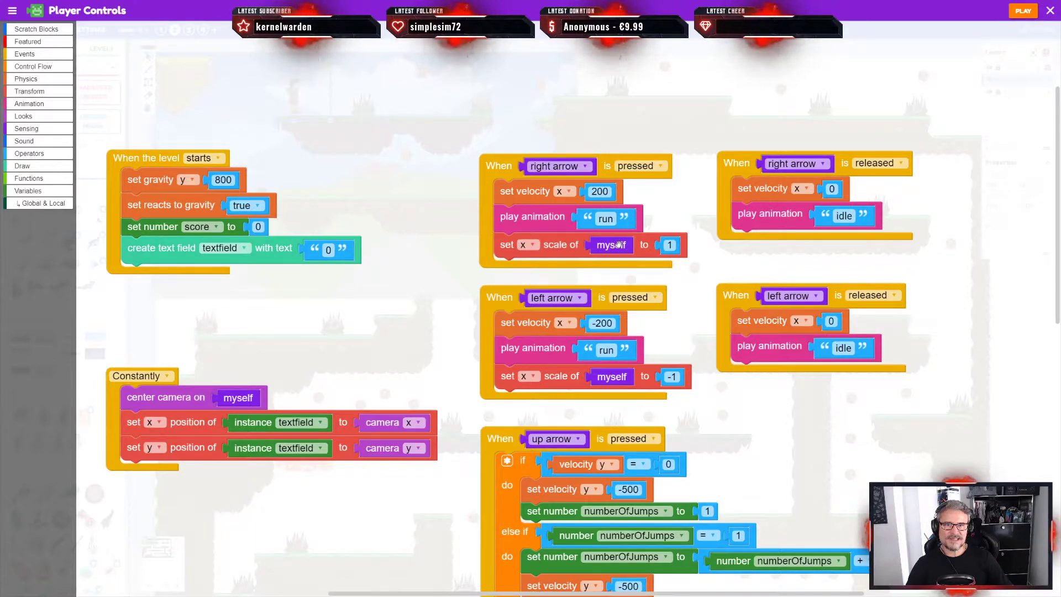
Step: Check the x scale value in the right arrow pressed event and review the level start, Constantly and arrow key events
click(669, 245)
text(1)
click(688, 273)
drag(688, 273, 679, 227)
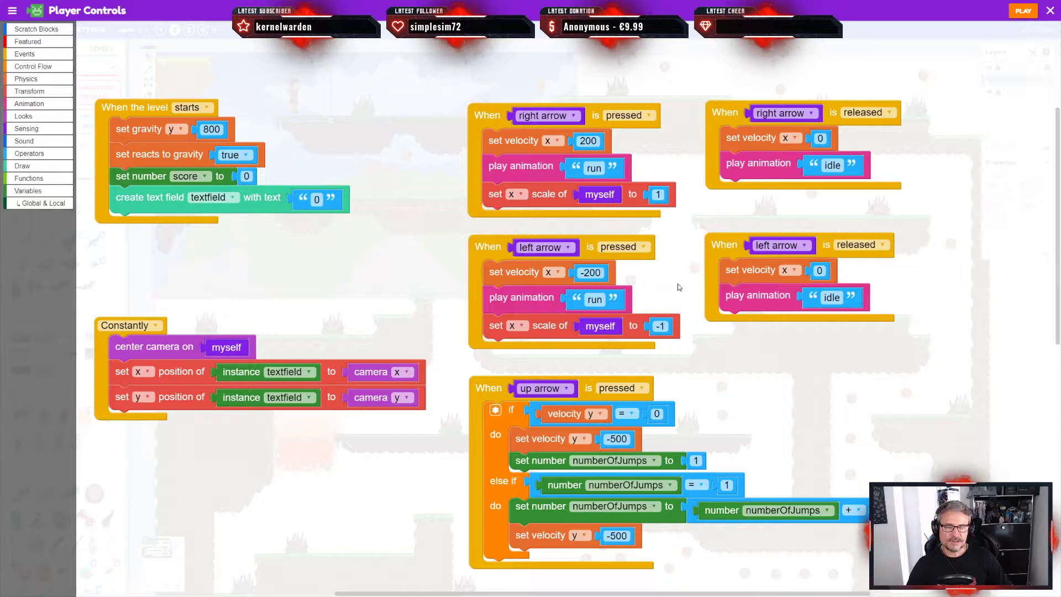
scroll(658, 271, right, 1)
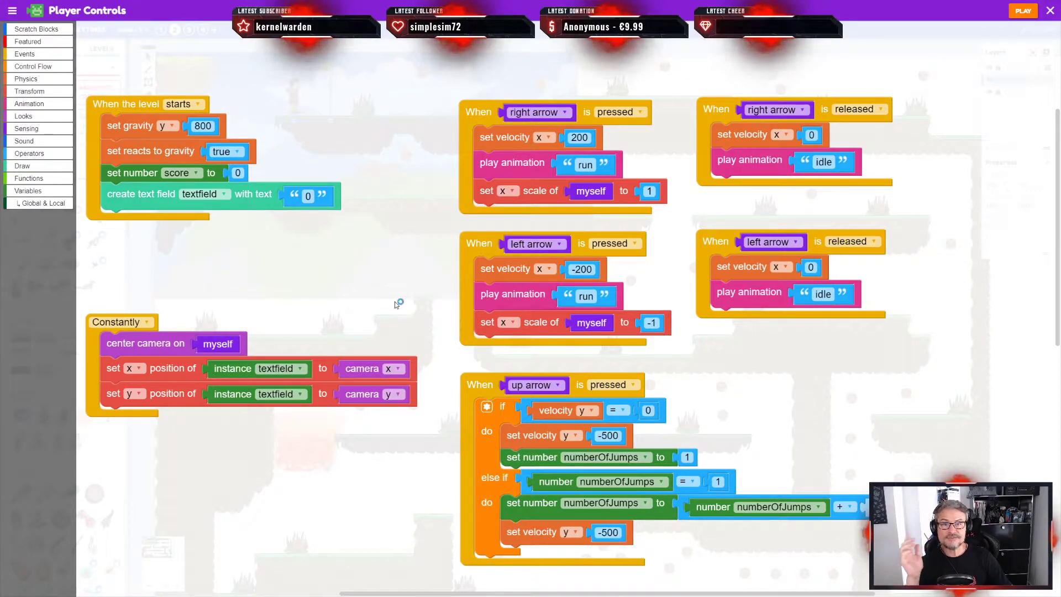
drag(399, 288, 418, 283)
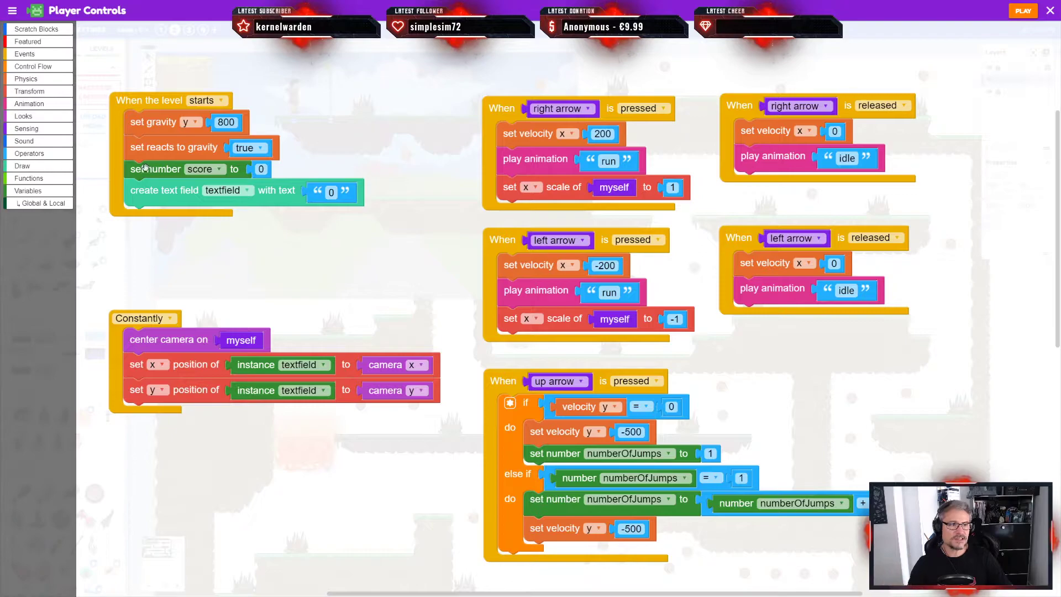
drag(402, 228, 336, 221)
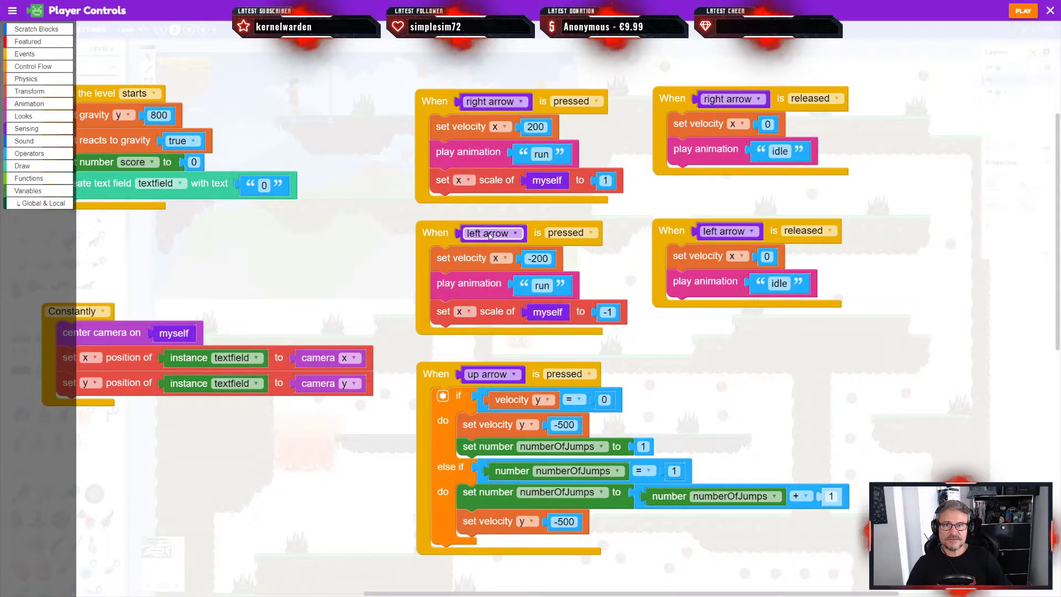
scroll(610, 144, up, 1)
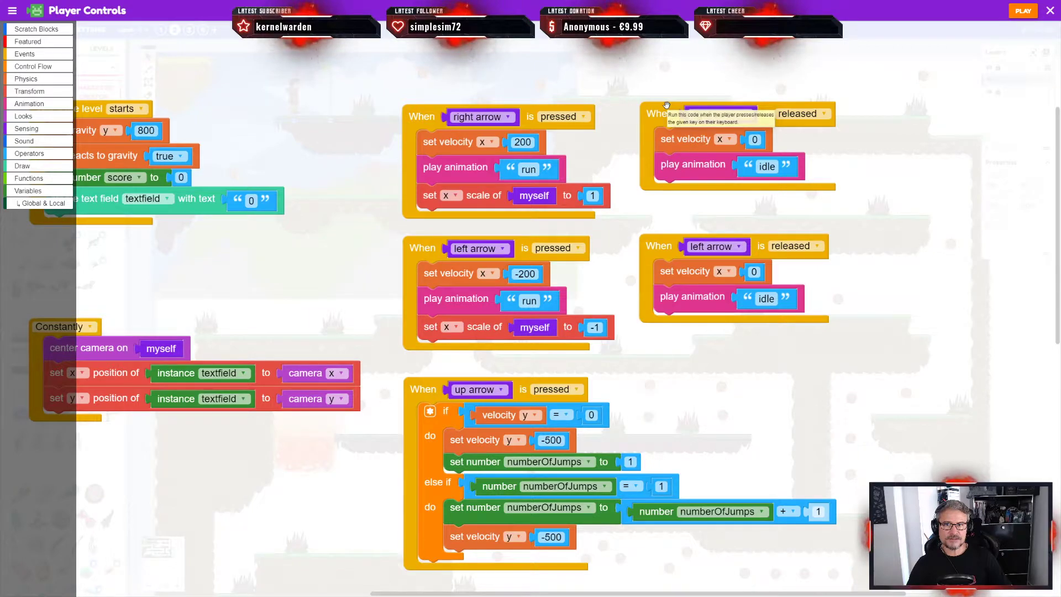
Step: Move the right arrow and left arrow released events slightly closer to their matching pressed events
drag(668, 105, 659, 104)
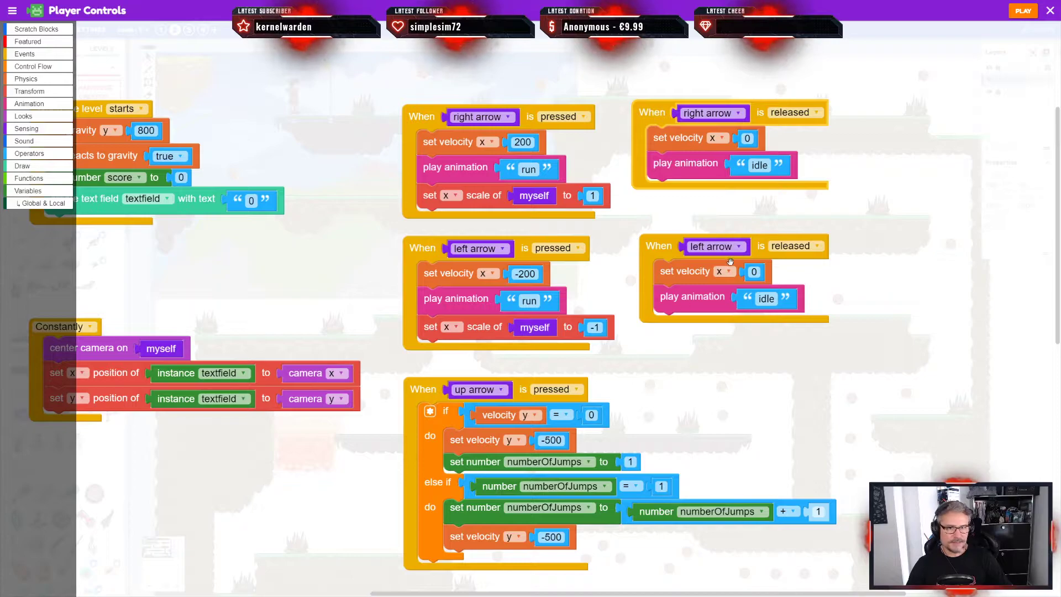
drag(672, 247, 668, 249)
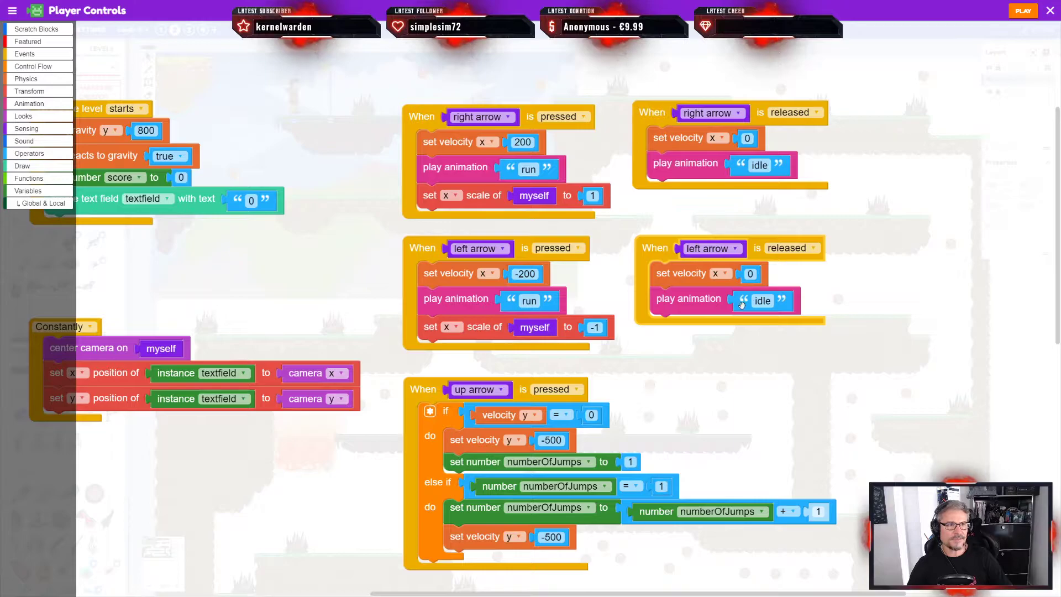
Step: Examine the velocity y and numberOfJumps conditions of the up arrow pressed event, including the block that increases numberOfJumps
drag(675, 401, 694, 210)
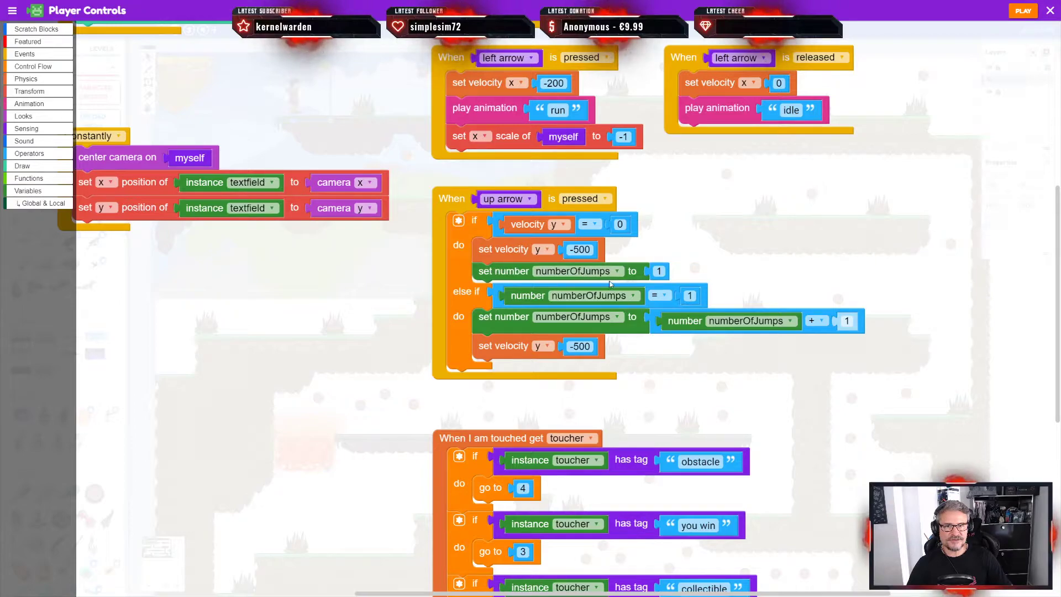
scroll(693, 245, down, 2)
scroll(693, 199, down, 1)
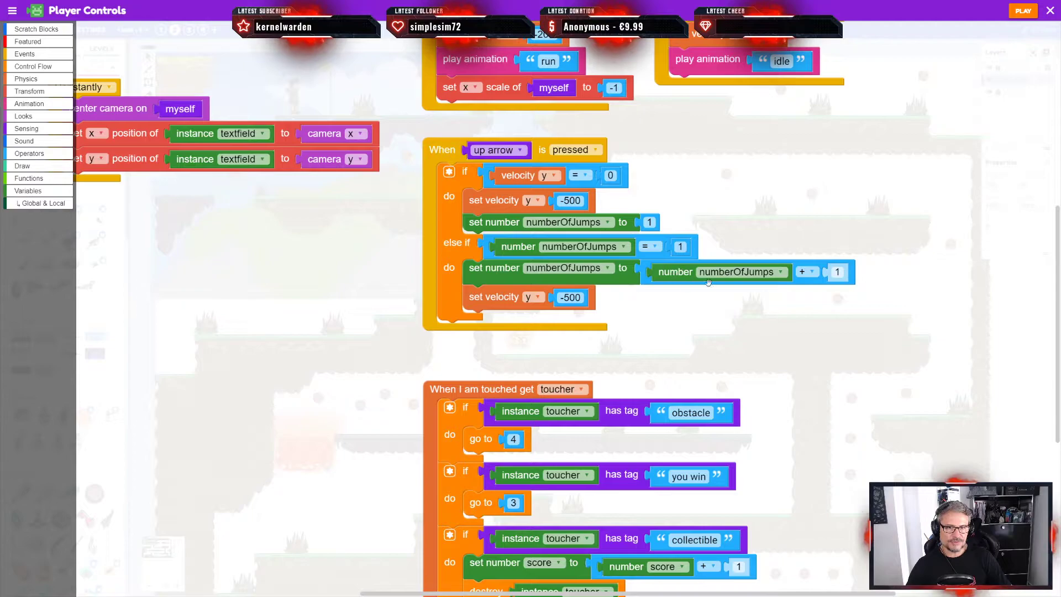
mouse_move(701, 283)
mouse_down()
mouse_move(686, 306)
mouse_move(658, 282)
mouse_move(684, 273)
mouse_up()
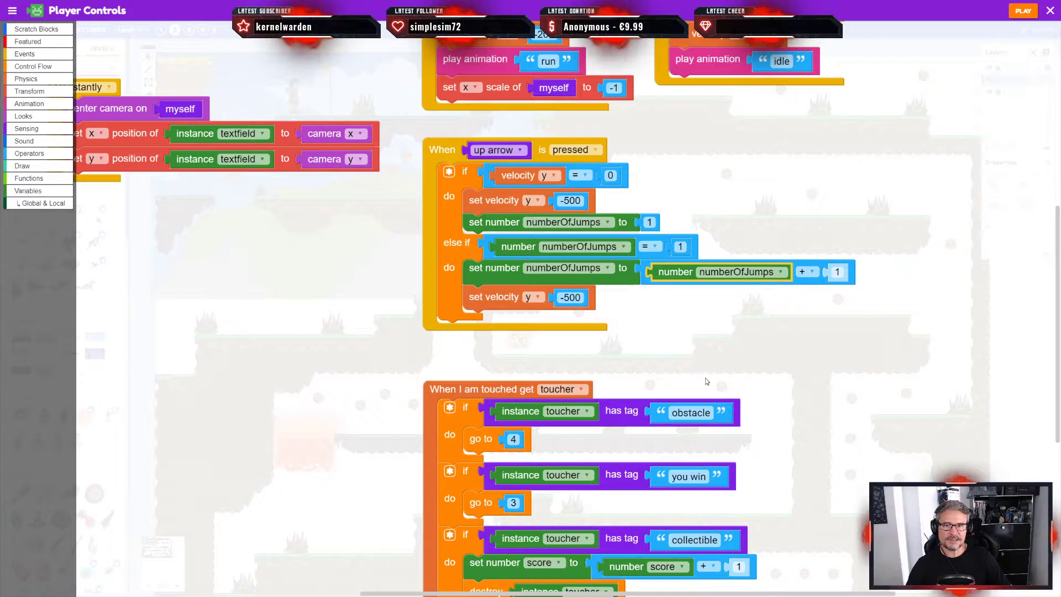
Step: Examine the "When I am touched get toucher" event's description, its obstacle, you win and collectible conditions, and their go to and score blocks
scroll(796, 396, down, 5)
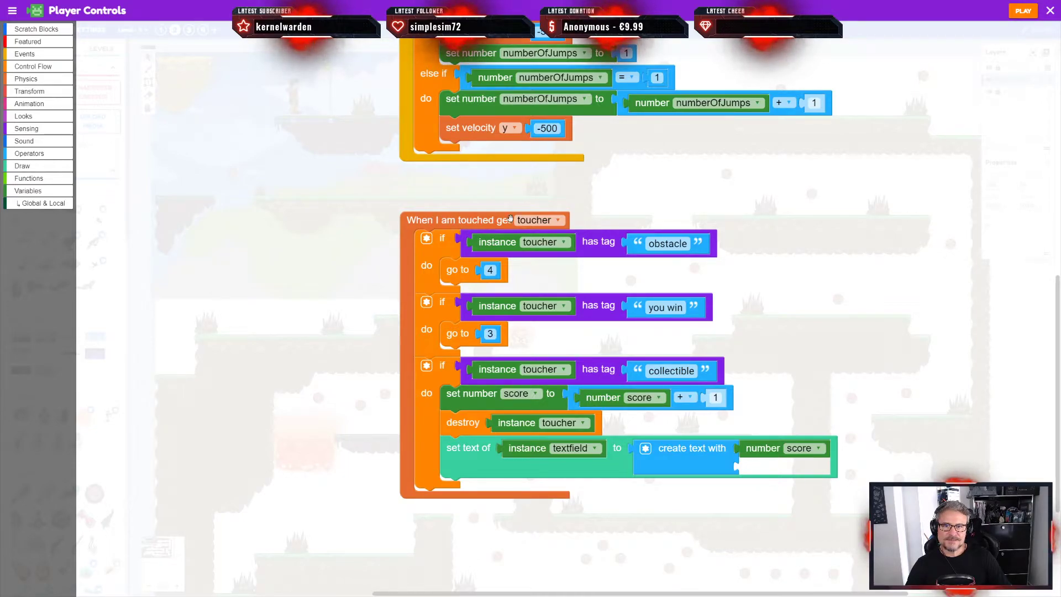
mouse_move(490, 219)
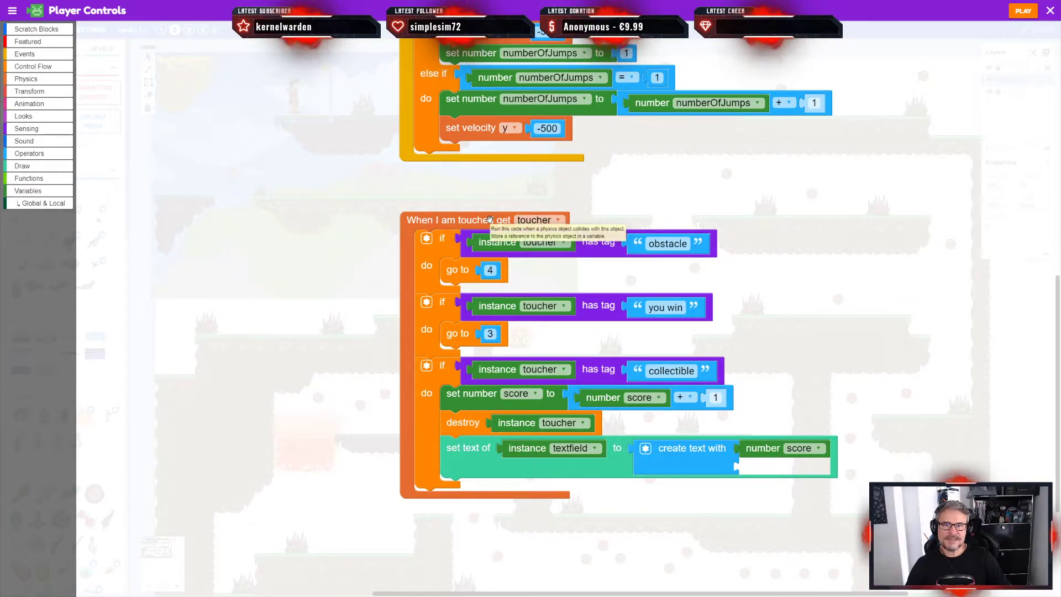
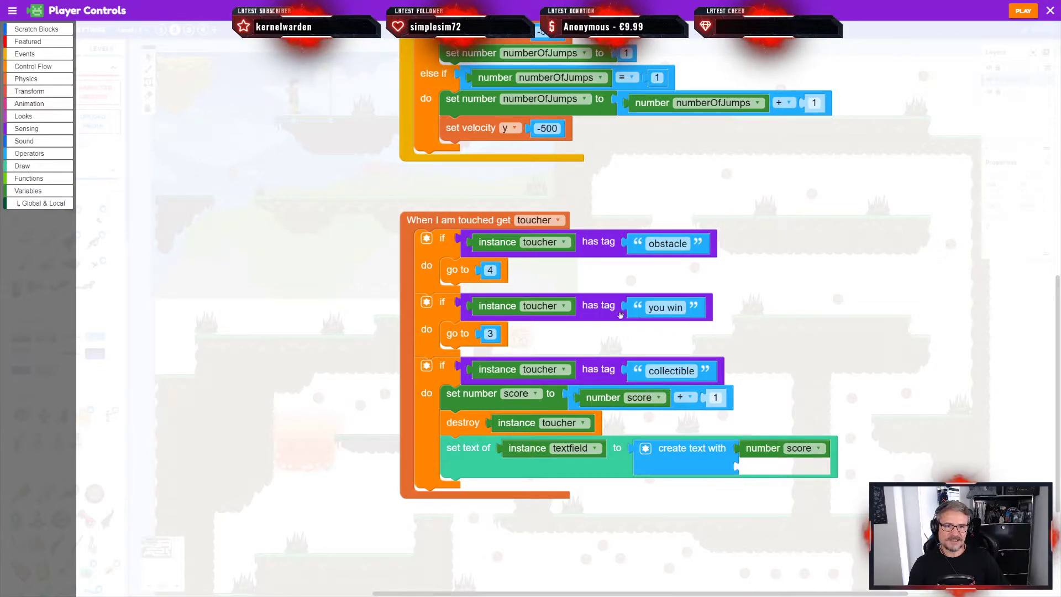
click(490, 333)
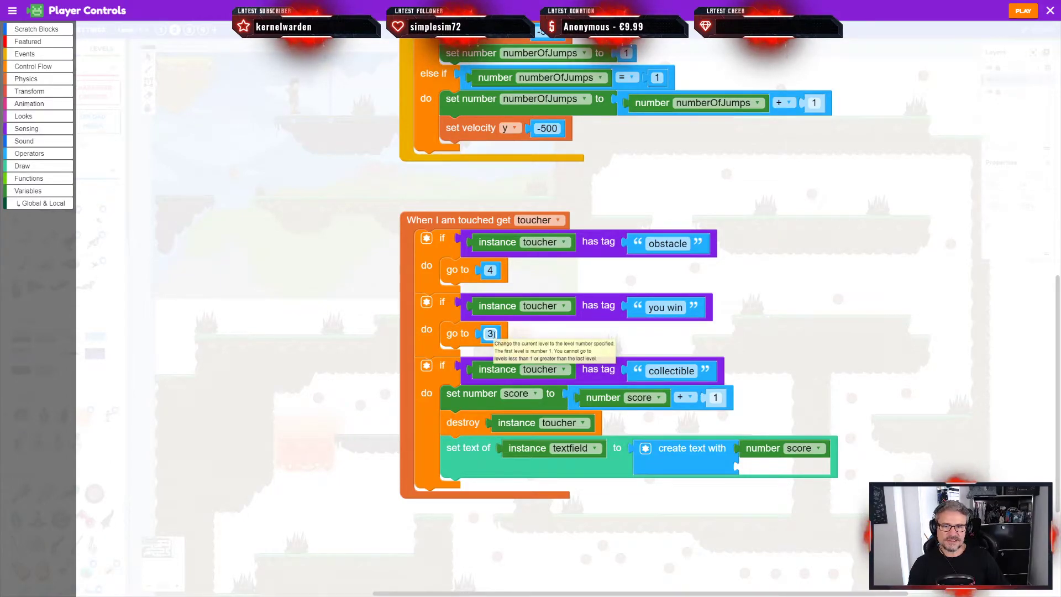
key(Return)
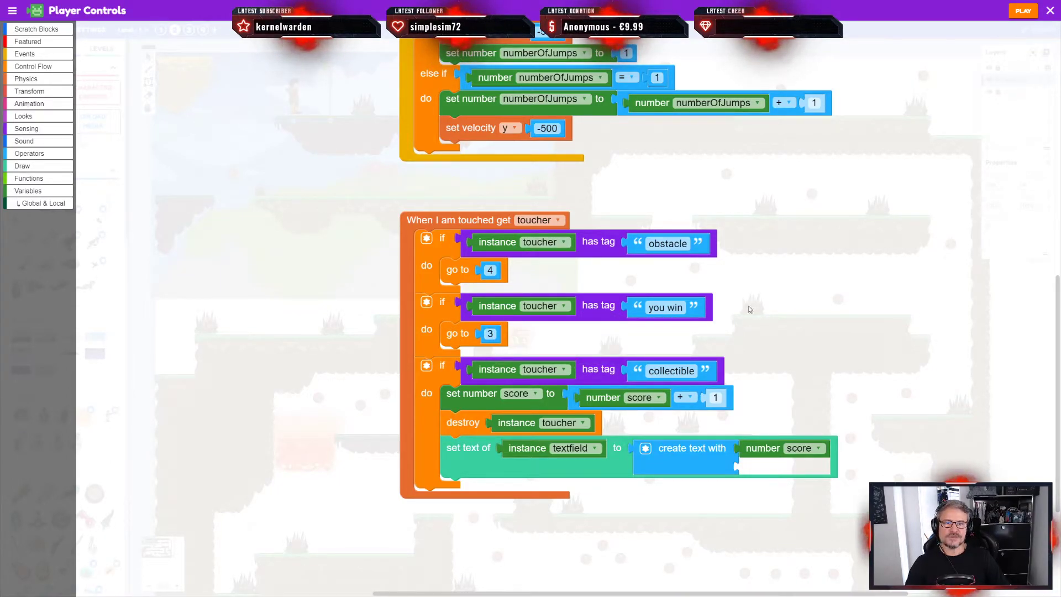
scroll(749, 325, down, 1)
ctrl+scroll(755, 326, down, 1)
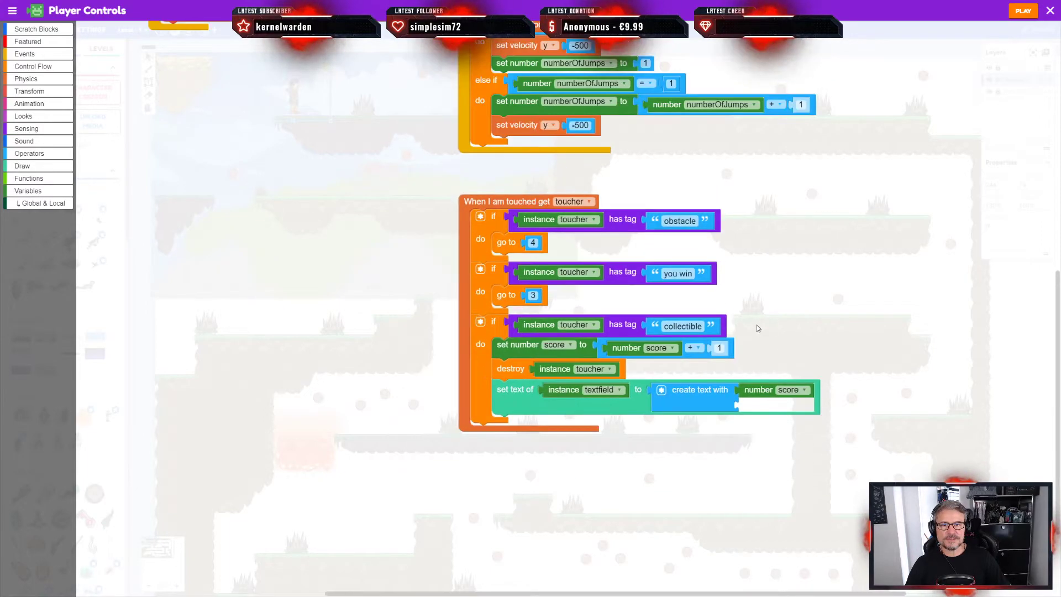
ctrl+scroll(757, 326, up, 1)
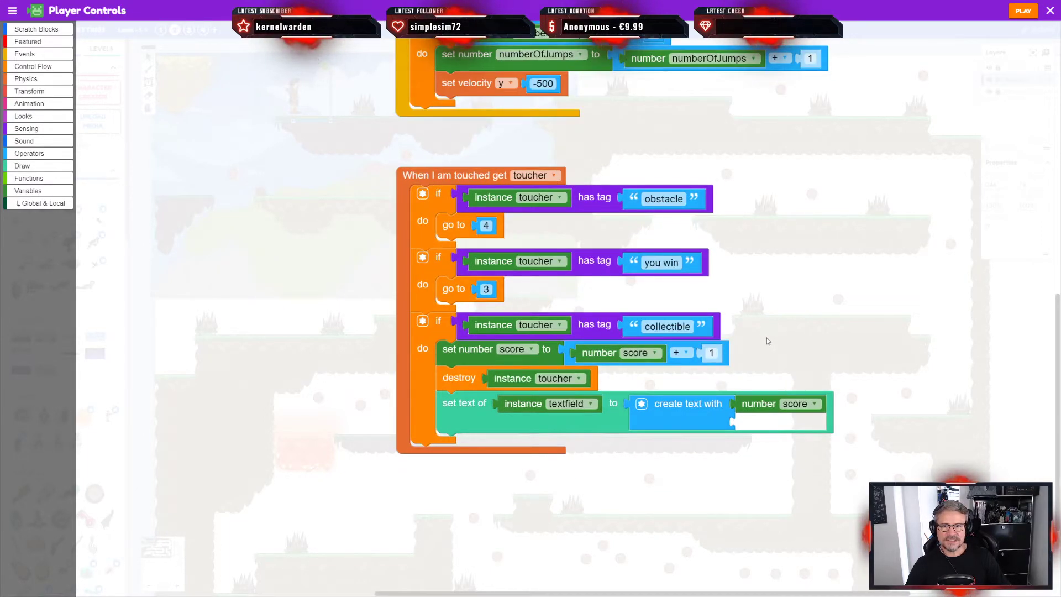
drag(767, 339, 752, 336)
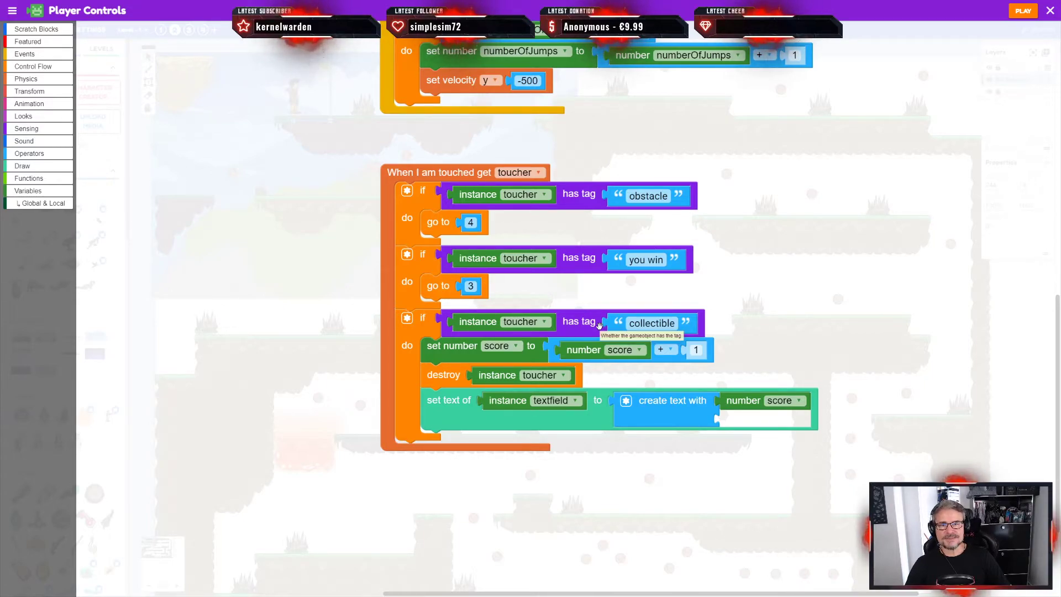
Step: Start another playtest of the game from the Player Controls script
click(1023, 11)
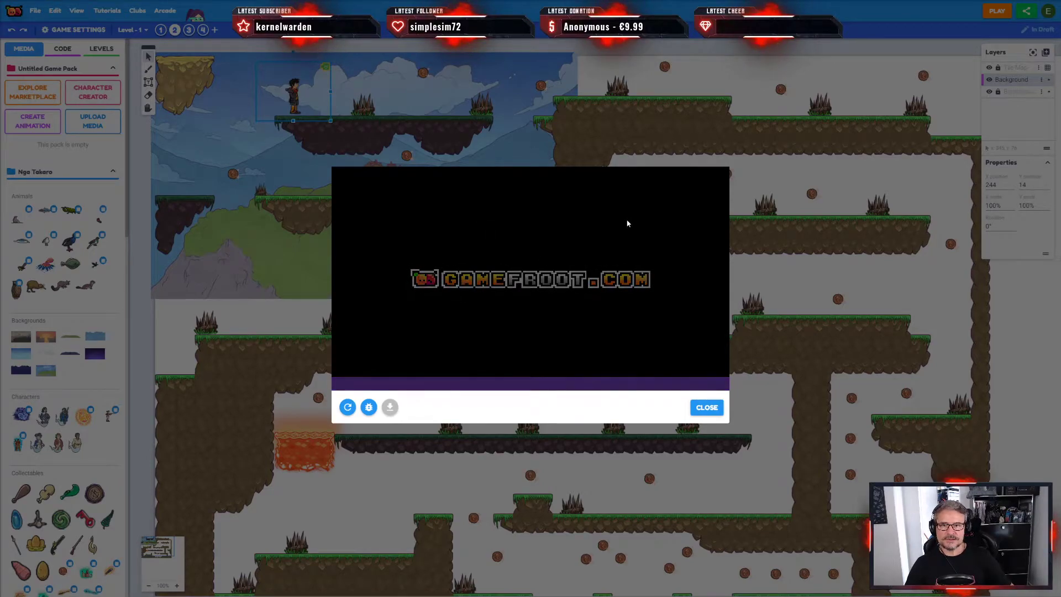
Step: Play-test the level by moving the character across the first platforms to collect coins, and close the preview
click(539, 312)
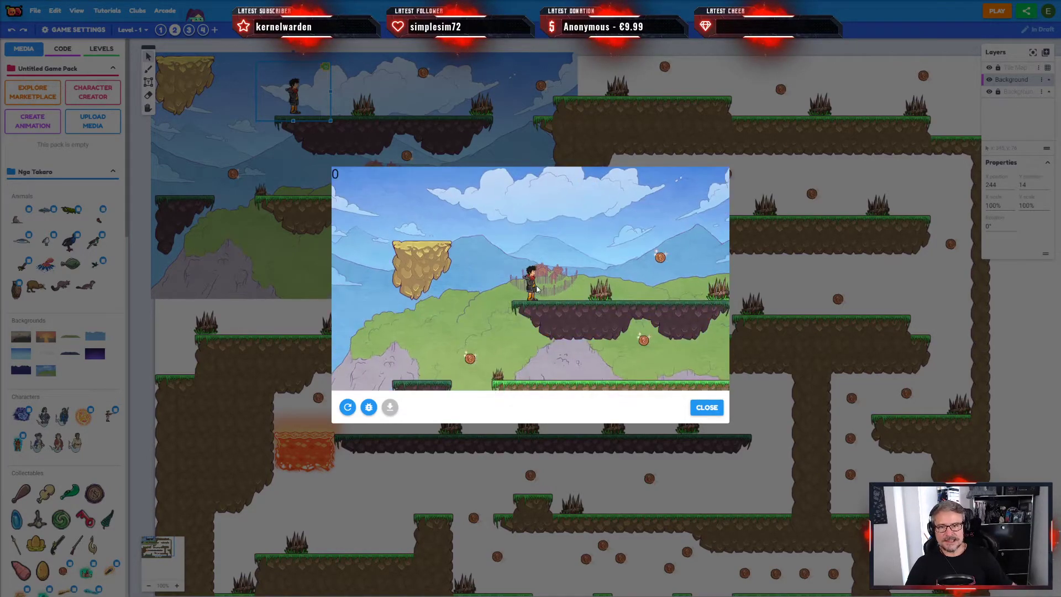
key(Up)
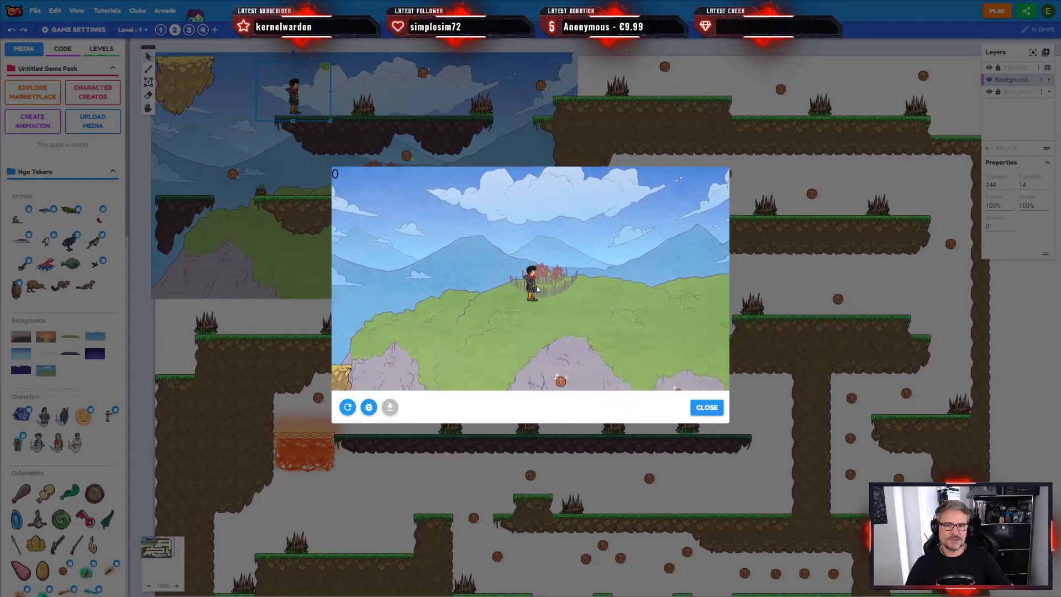
key(Right)
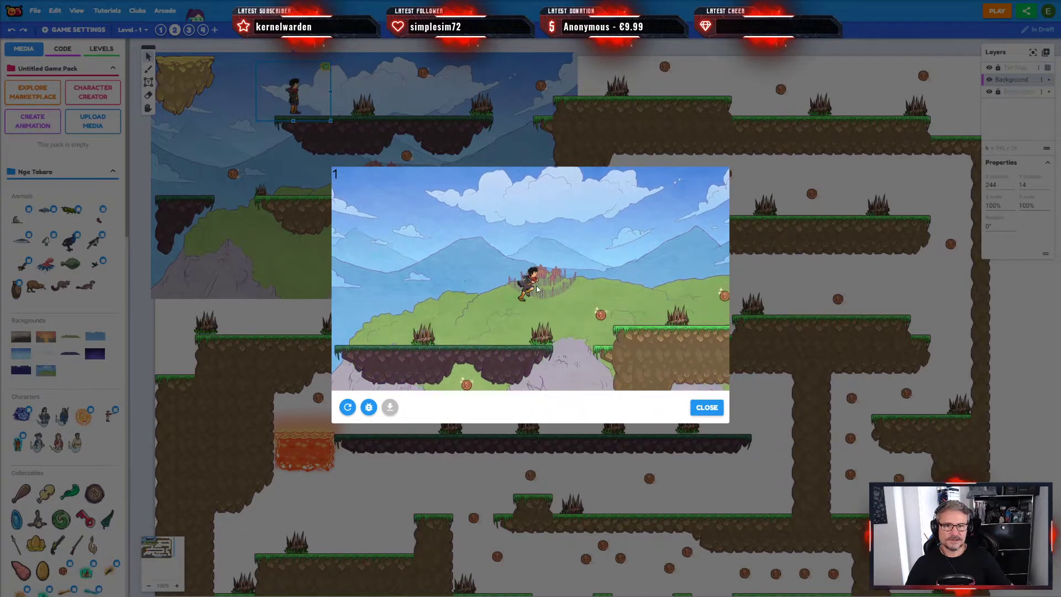
key(Right)
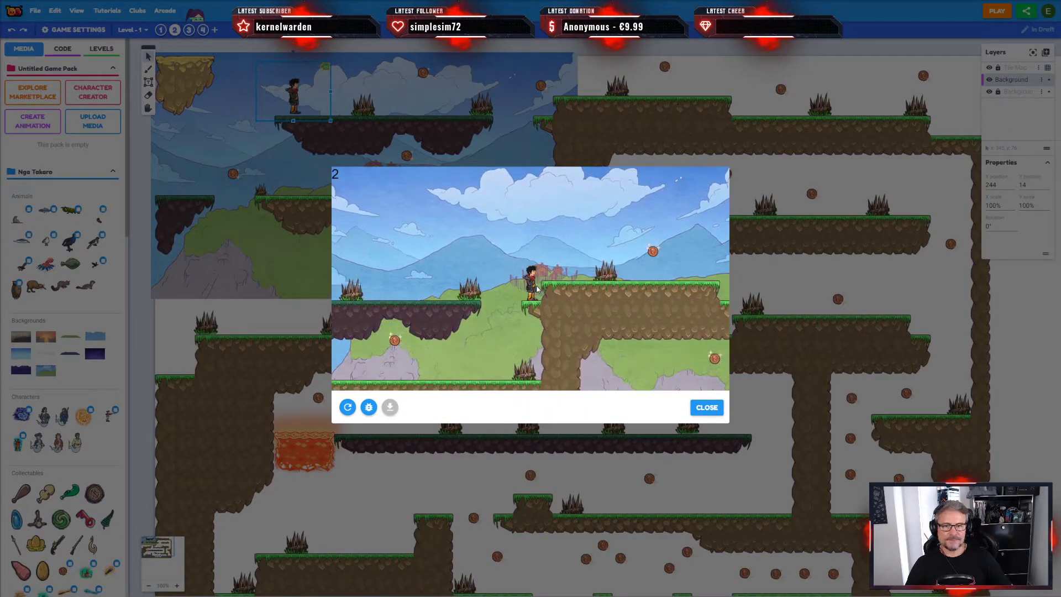
click(546, 447)
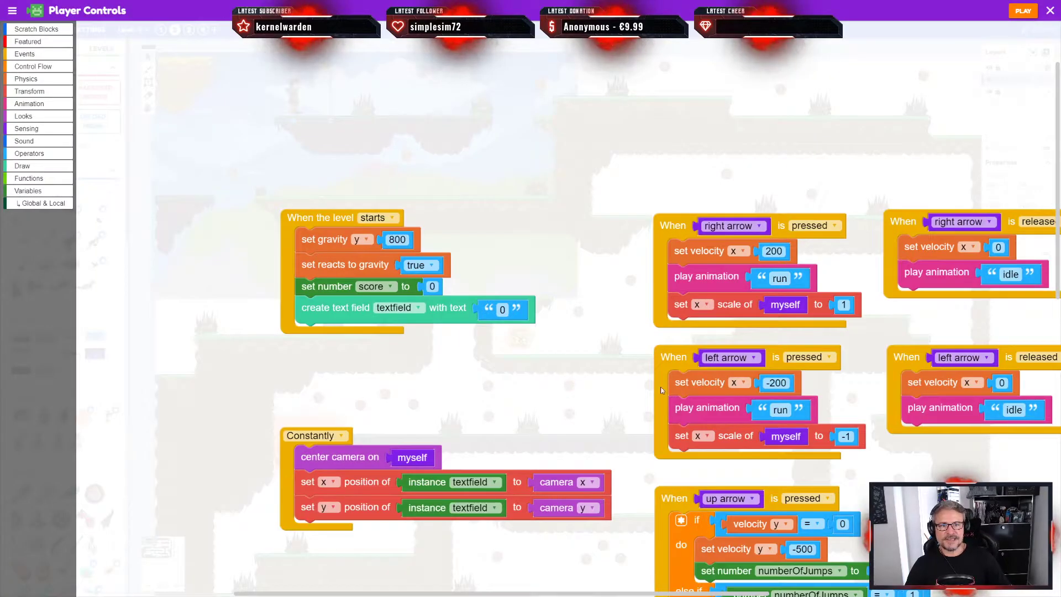
Step: Examine the touch-handling blocks for the obstacle, you win and collectible tags in the Player Controls script
drag(771, 426, 550, 240)
scroll(549, 240, down, 5)
scroll(707, 248, down, 4)
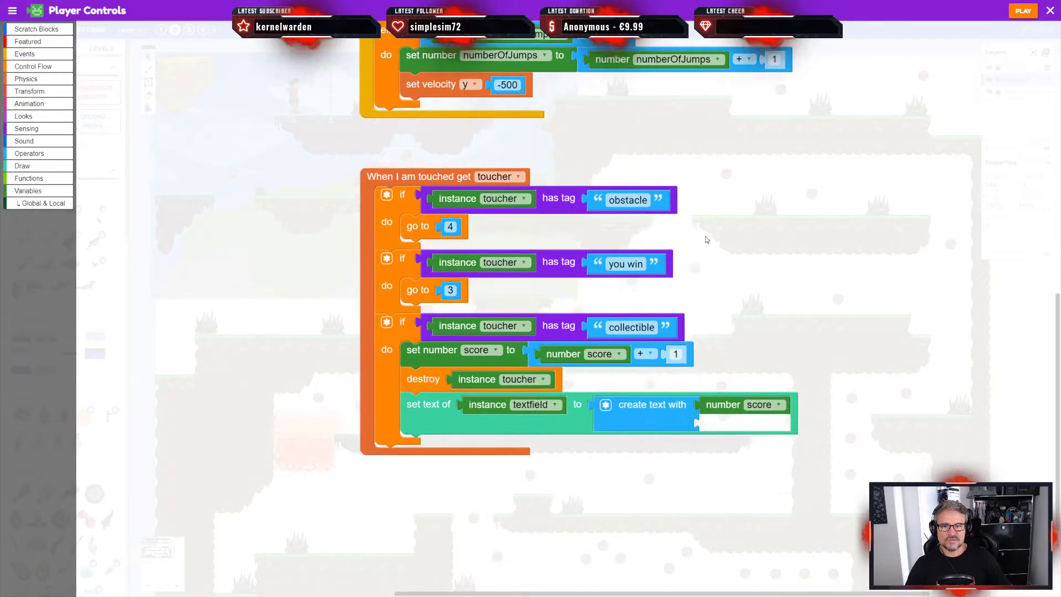
drag(728, 226, 744, 250)
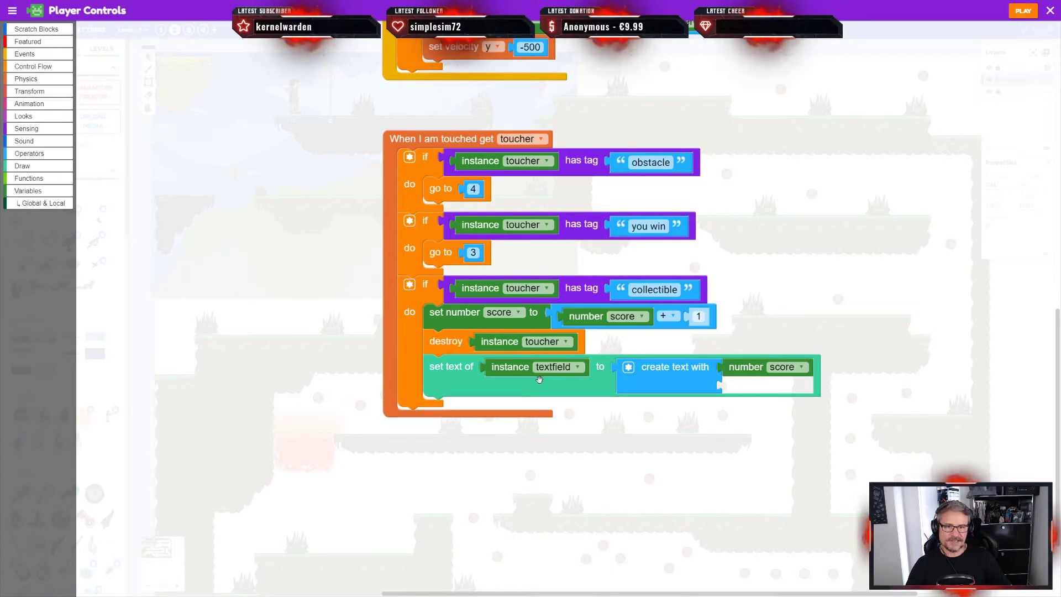
Step: Run the game again, start it, and collect coins to check the score text before closing the preview
click(1023, 11)
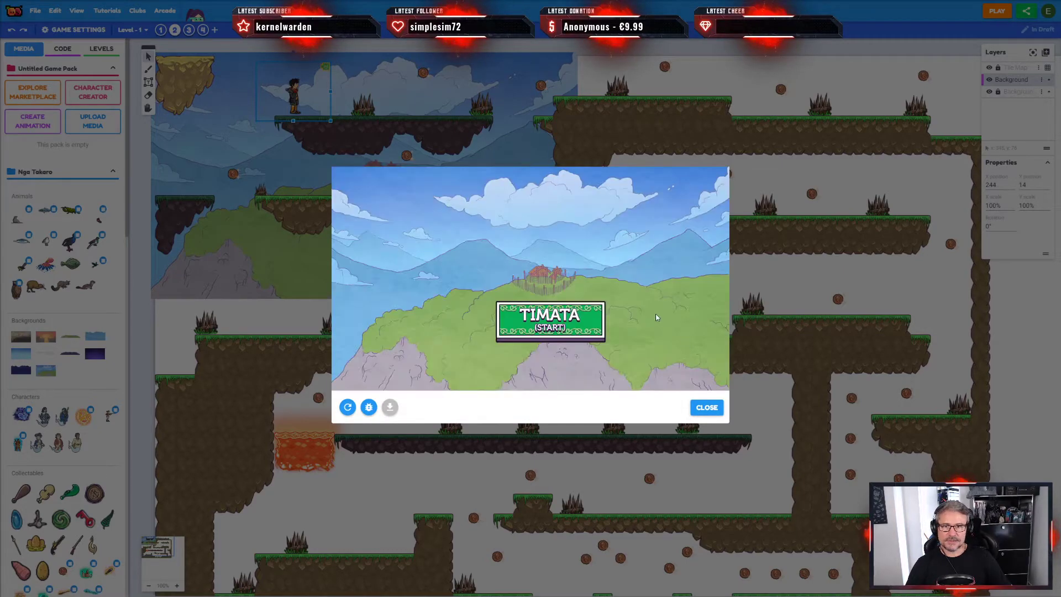
key(space)
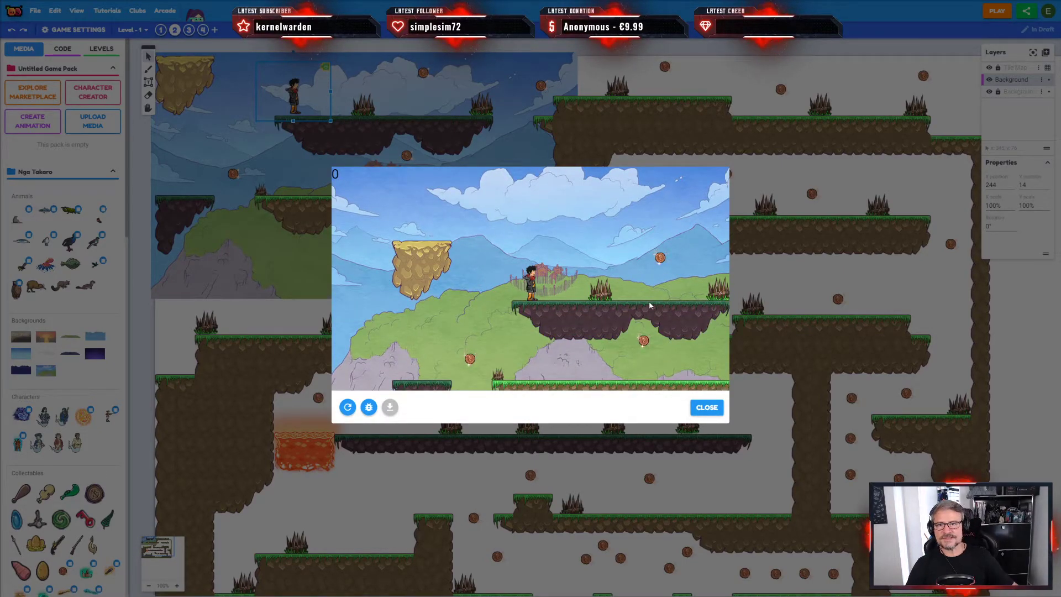
key(Right)
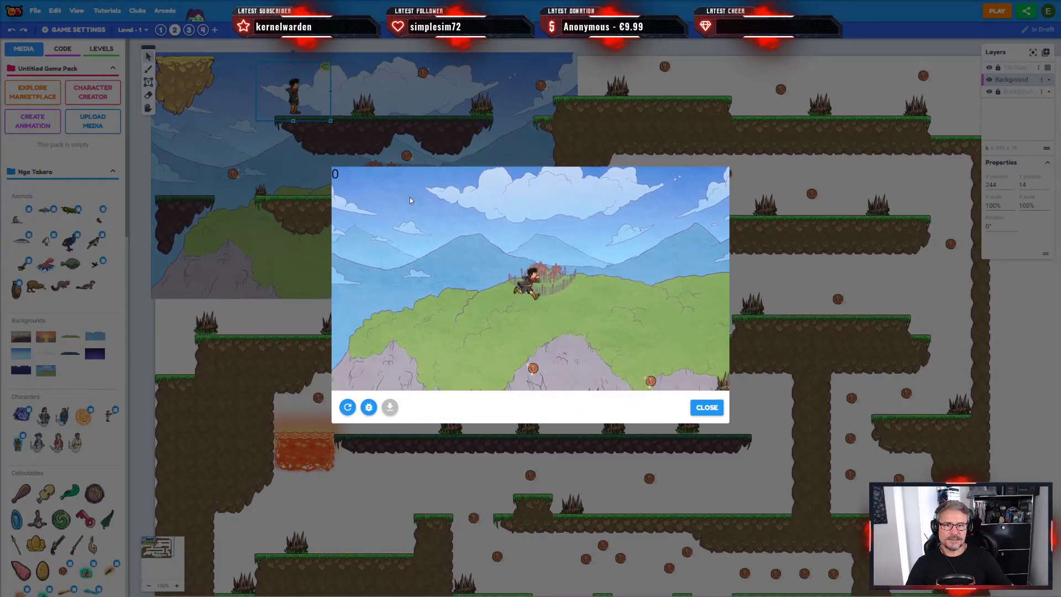
key(Right)
key(Right)
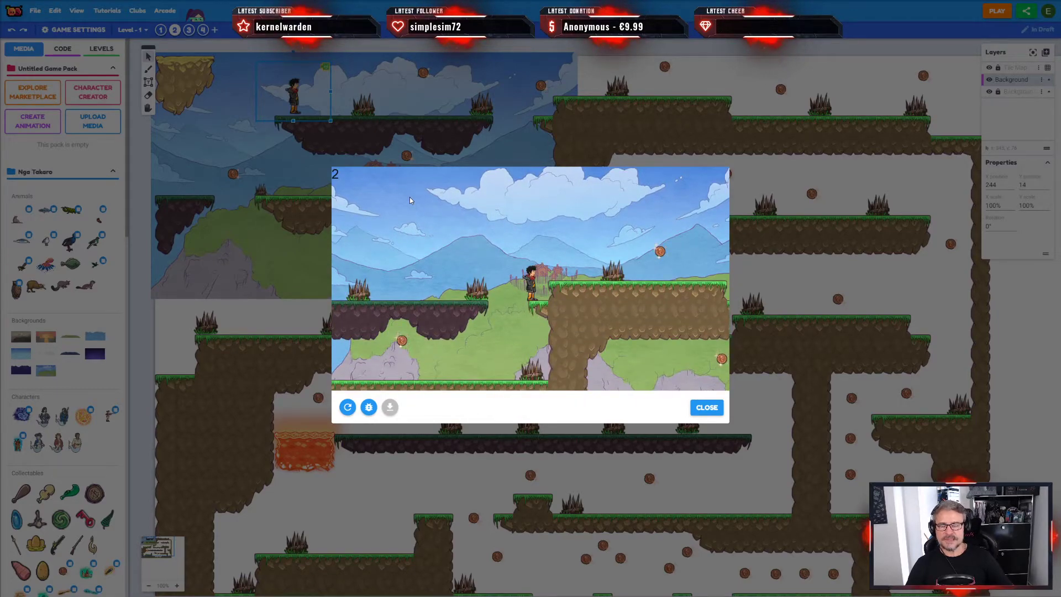
click(705, 407)
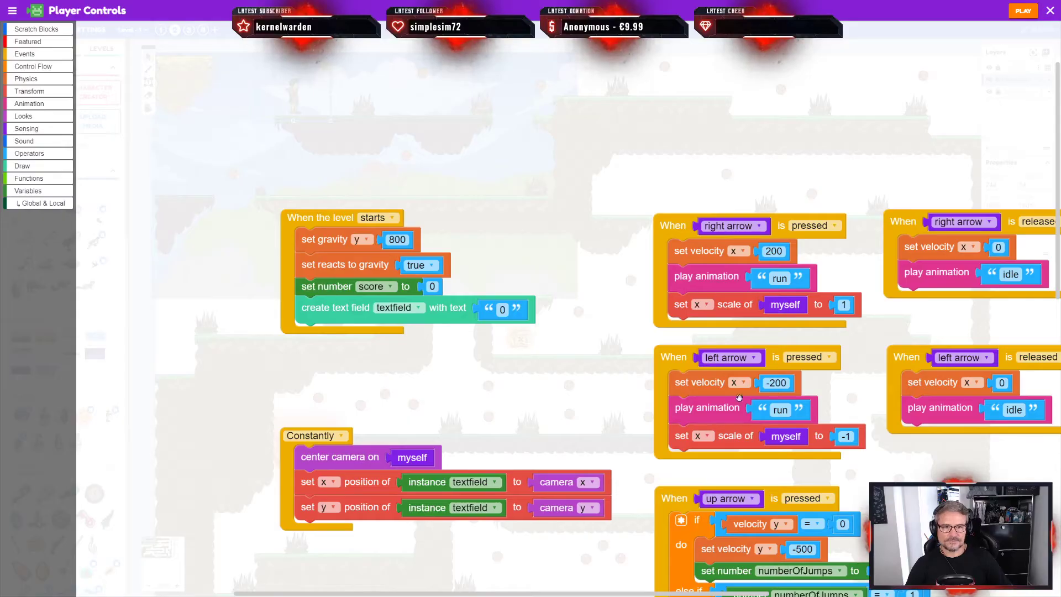
Step: Review the Player Controls script, from the collectible touch logic back up to the movement and jump blocks
scroll(708, 390, down, 10)
ctrl+scroll(774, 162, up, 2)
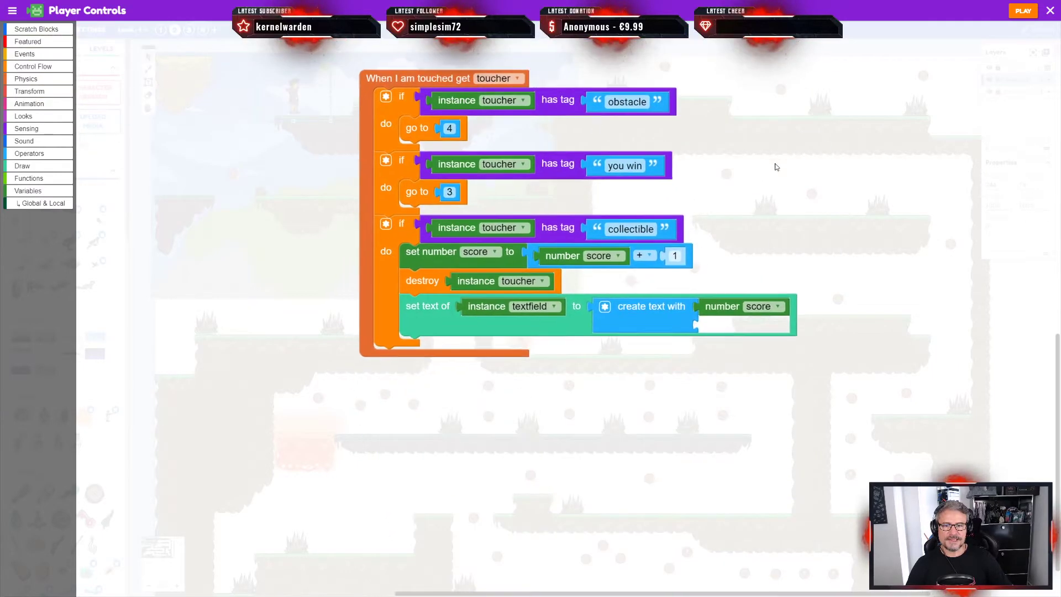
scroll(774, 162, up, 1)
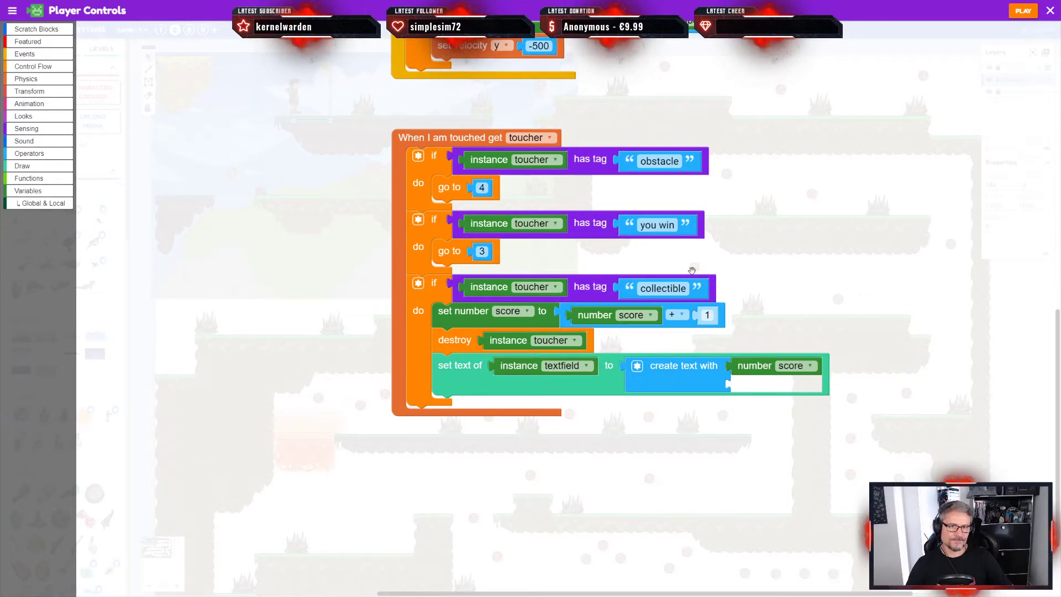
scroll(815, 229, up, 3)
ctrl+scroll(815, 229, down, 1)
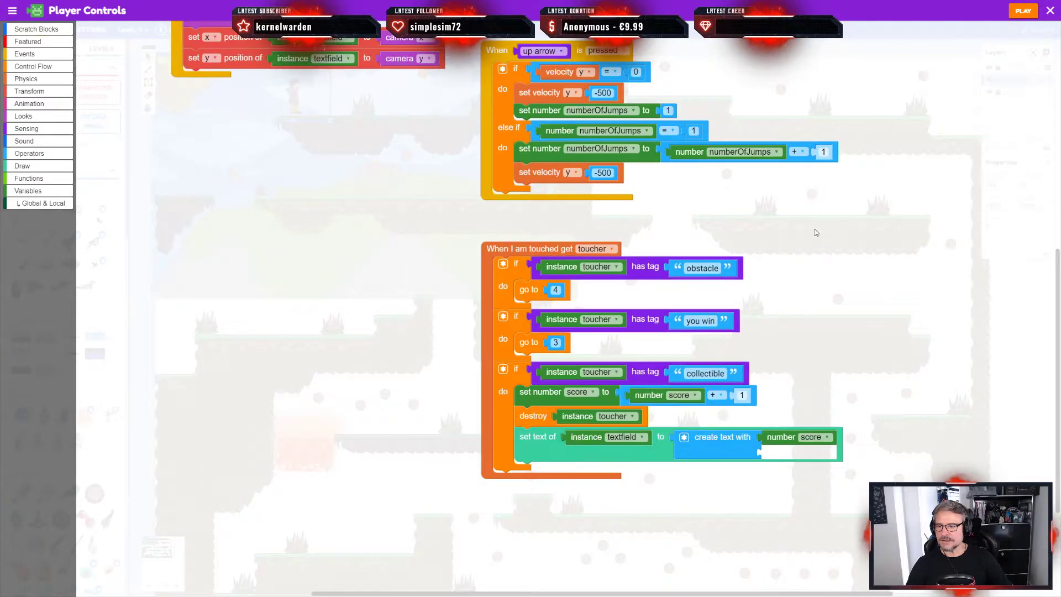
ctrl+scroll(815, 229, down, 1)
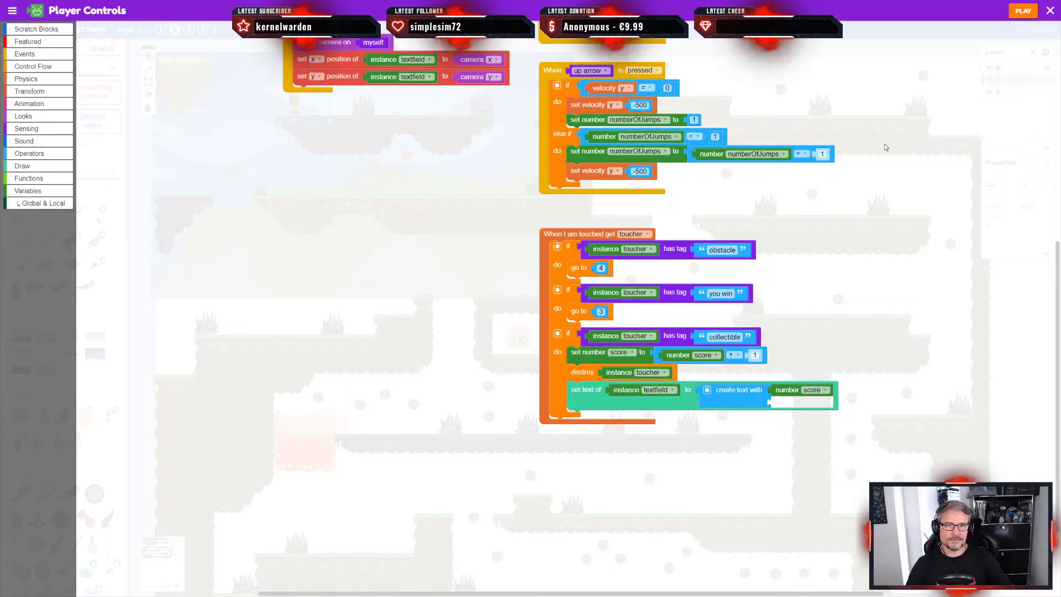
scroll(851, 262, up, 2)
drag(851, 265, 828, 314)
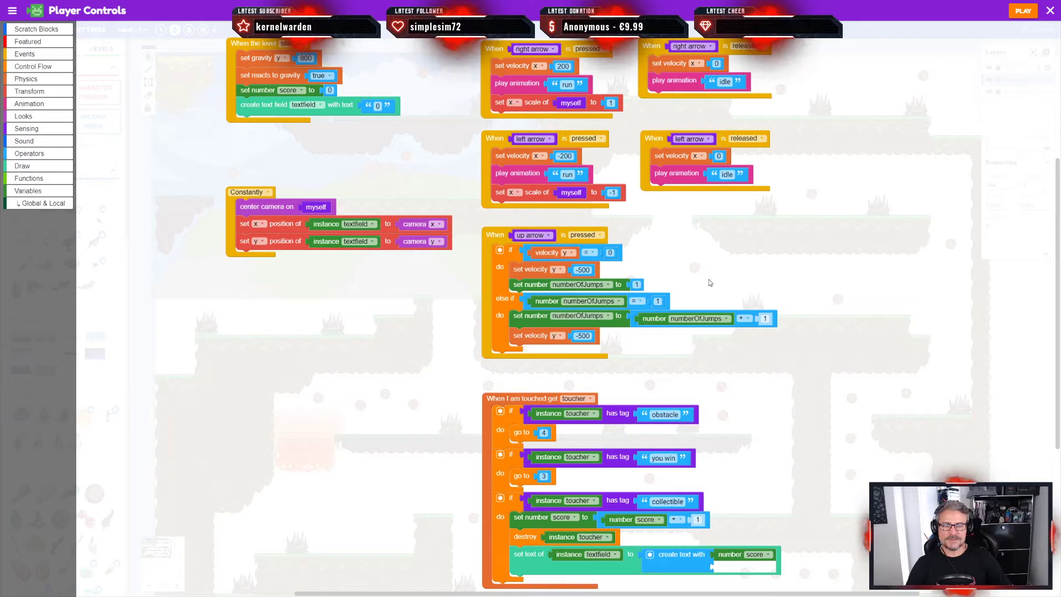
Step: Return to the level, reopen the Player Controls script from the player character, and close it again
click(1049, 12)
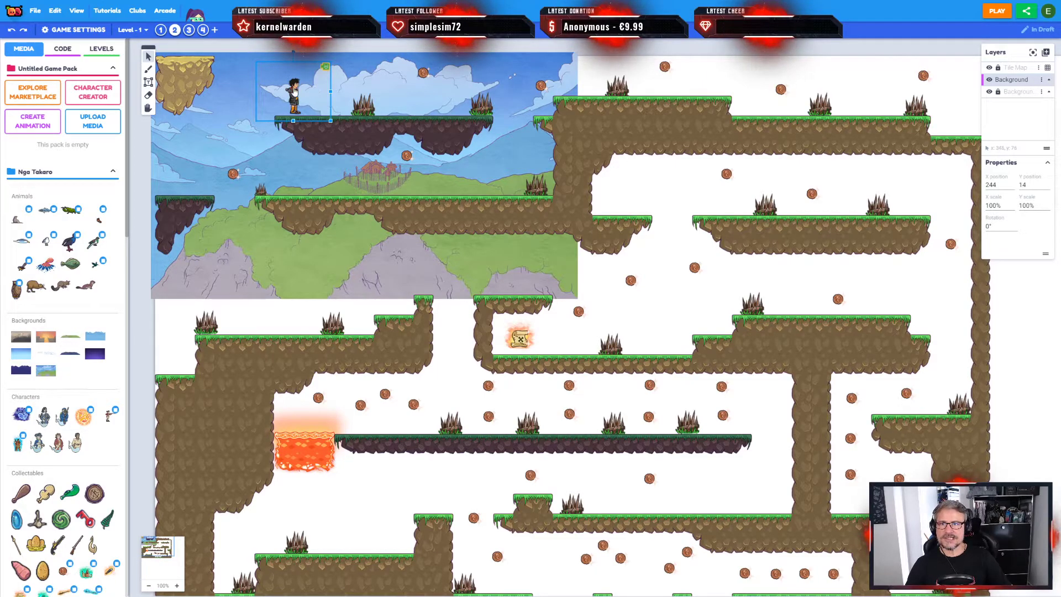
click(365, 104)
click(290, 94)
right_click(291, 94)
mouse_move(342, 106)
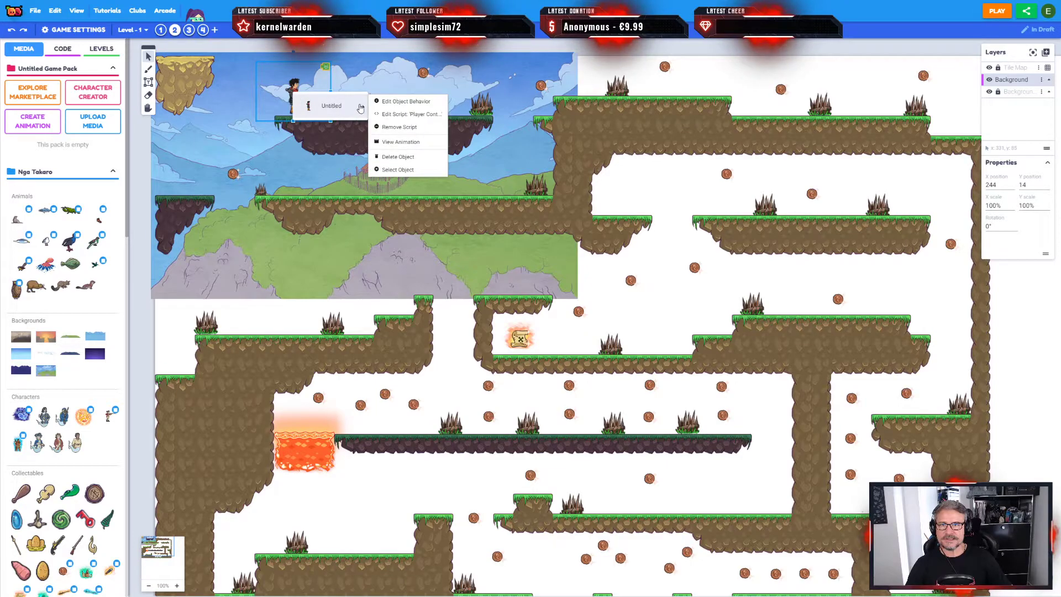
click(426, 115)
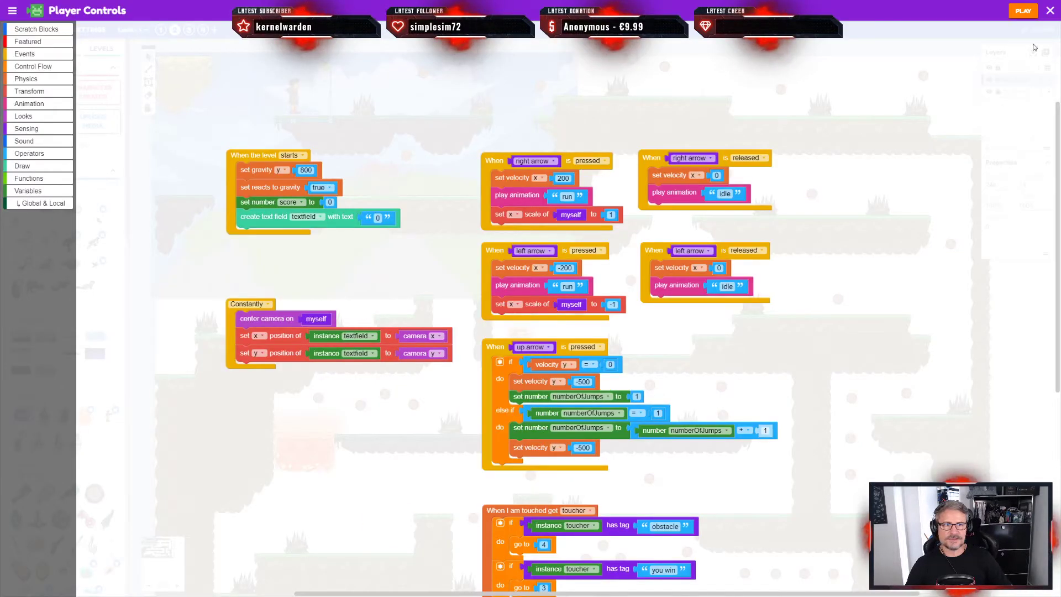
click(1048, 13)
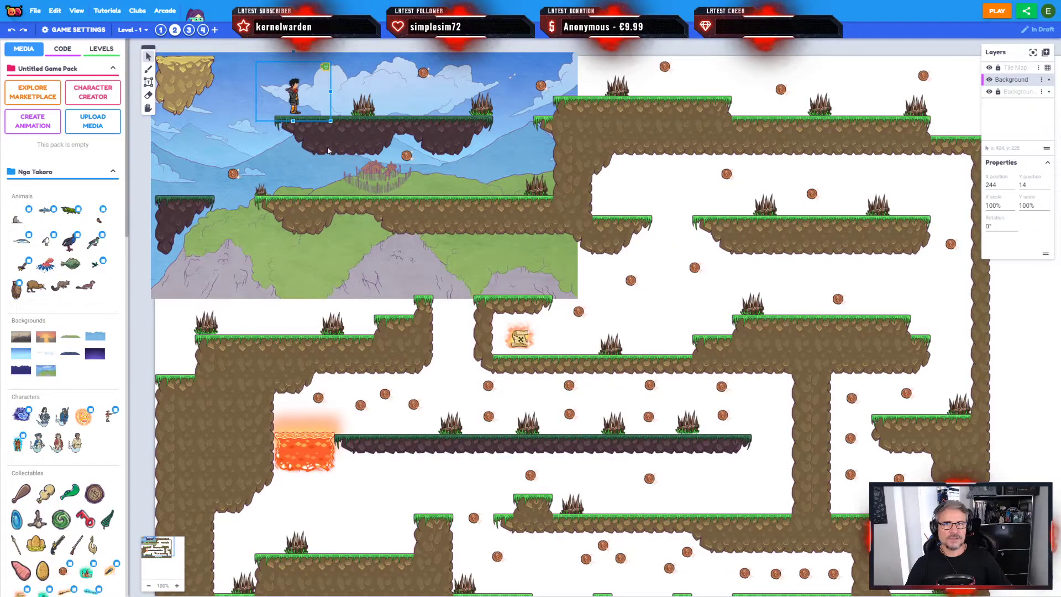
Step: List the game's scripts and open the Obstacle script attached to the first spikes beside the player
click(63, 48)
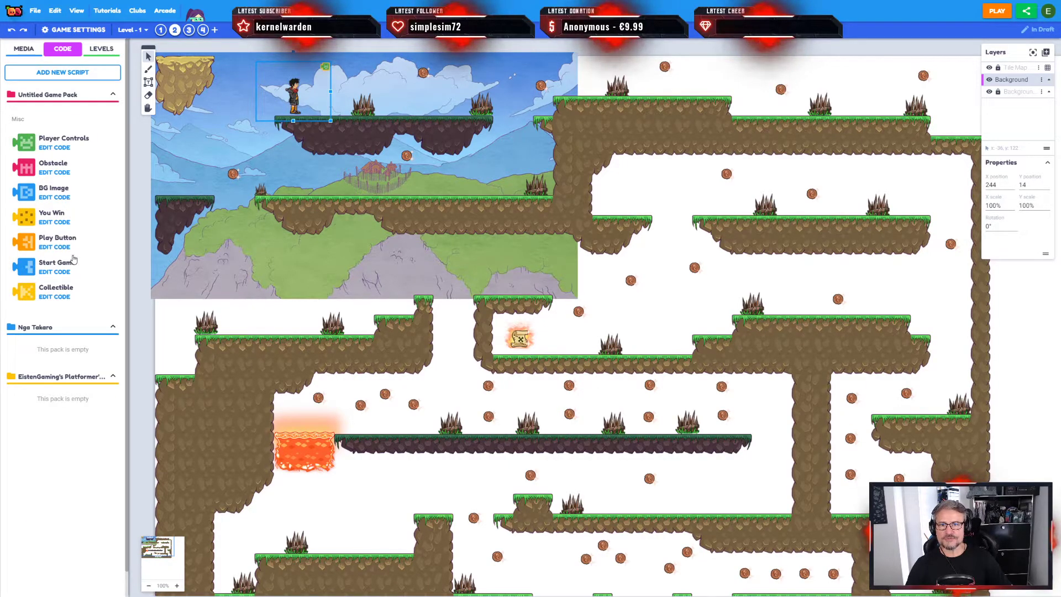
click(366, 103)
right_click(365, 108)
mouse_move(412, 121)
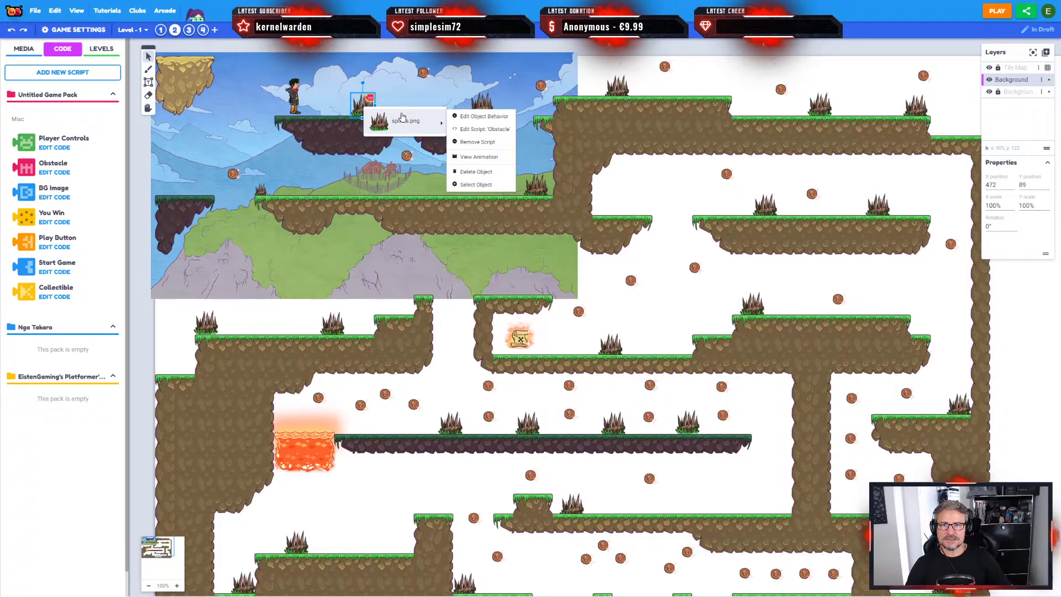
click(476, 129)
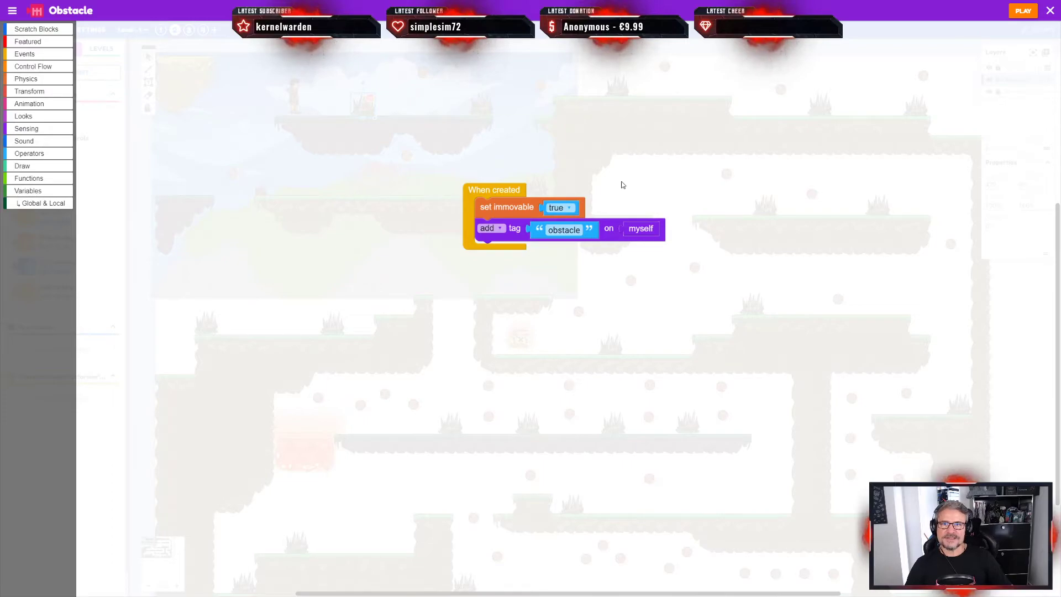
Step: Look up the When created block among the event blocks, and return to the Obstacle script
click(27, 54)
scroll(234, 144, up, 5)
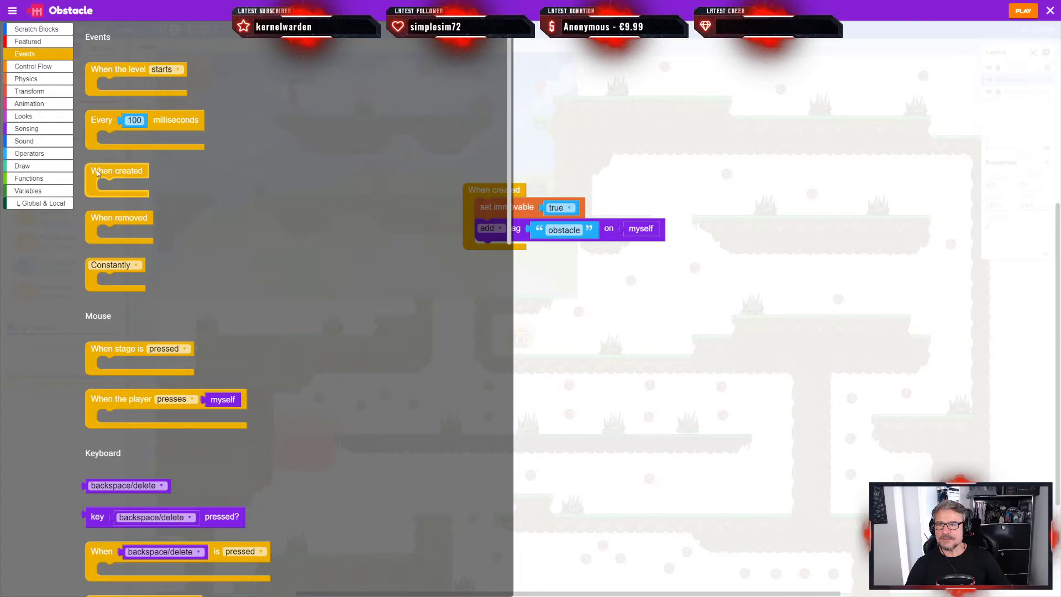
mouse_move(97, 173)
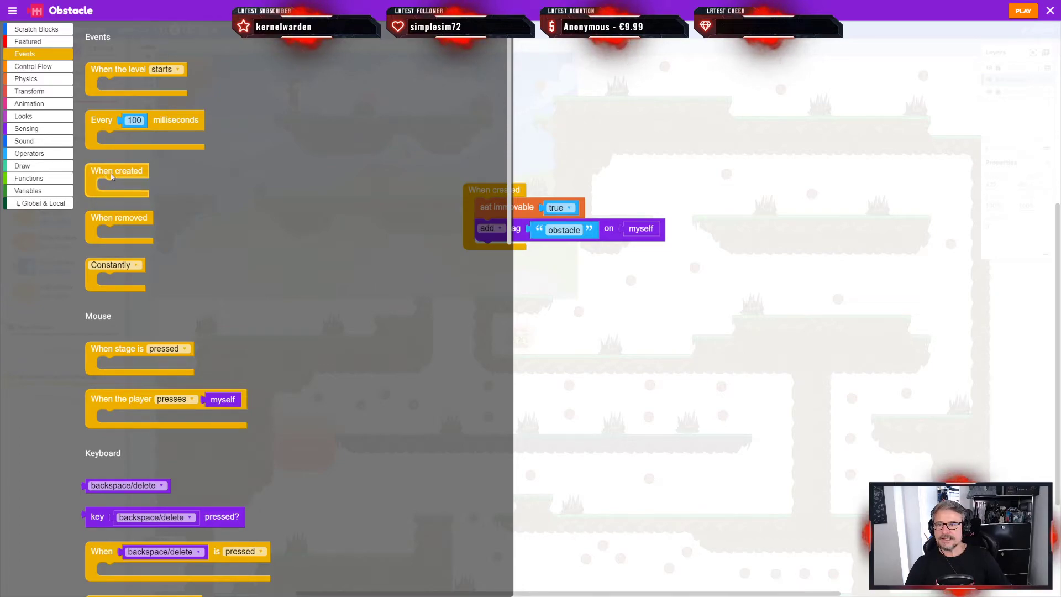
click(511, 125)
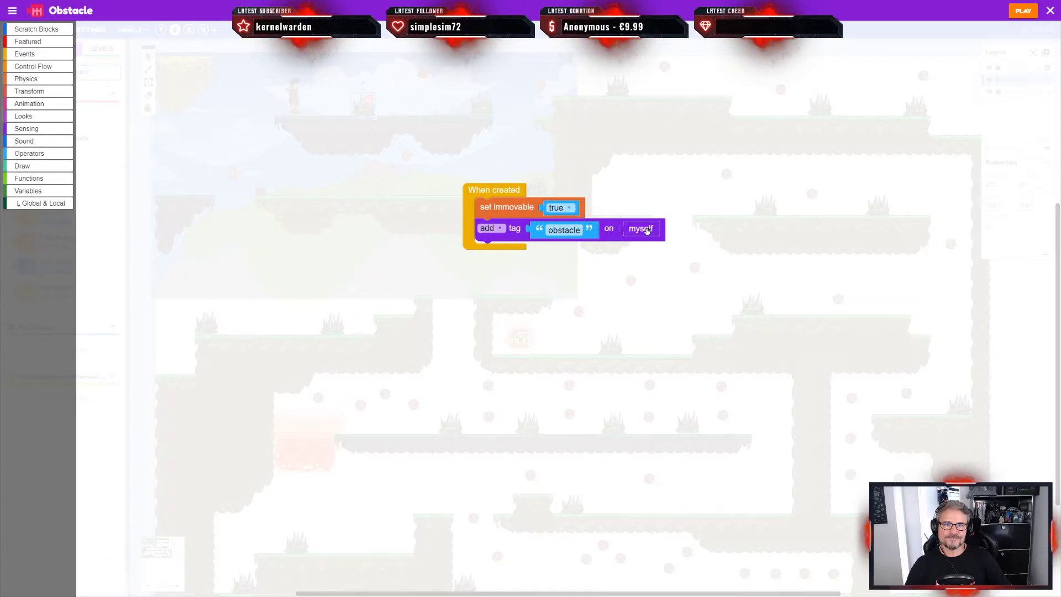
Step: Set immovable to false in the Obstacle script, run the game to test it, and close the preview
click(561, 208)
click(559, 243)
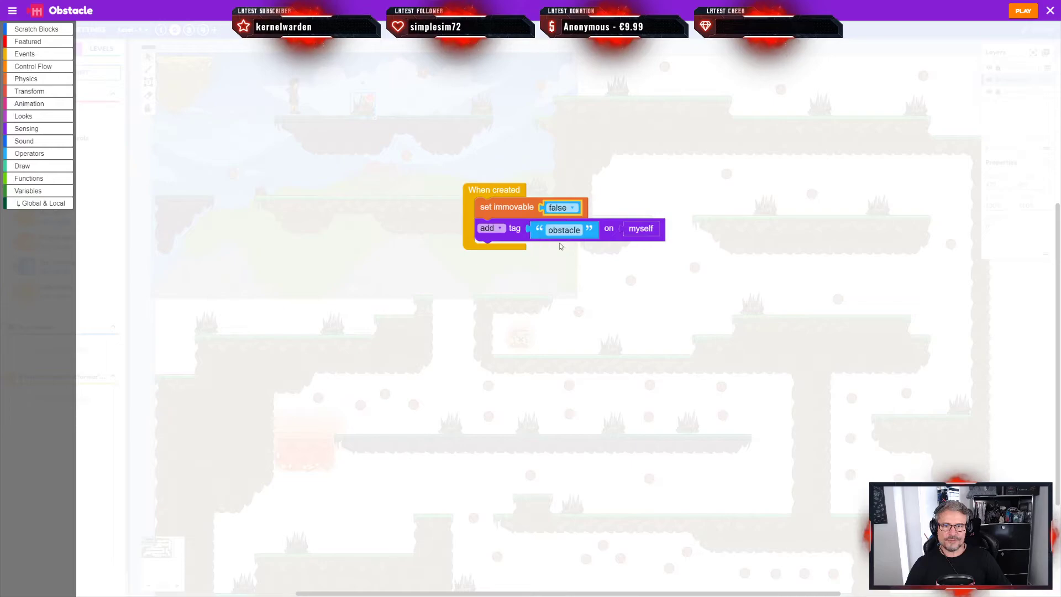
click(1023, 12)
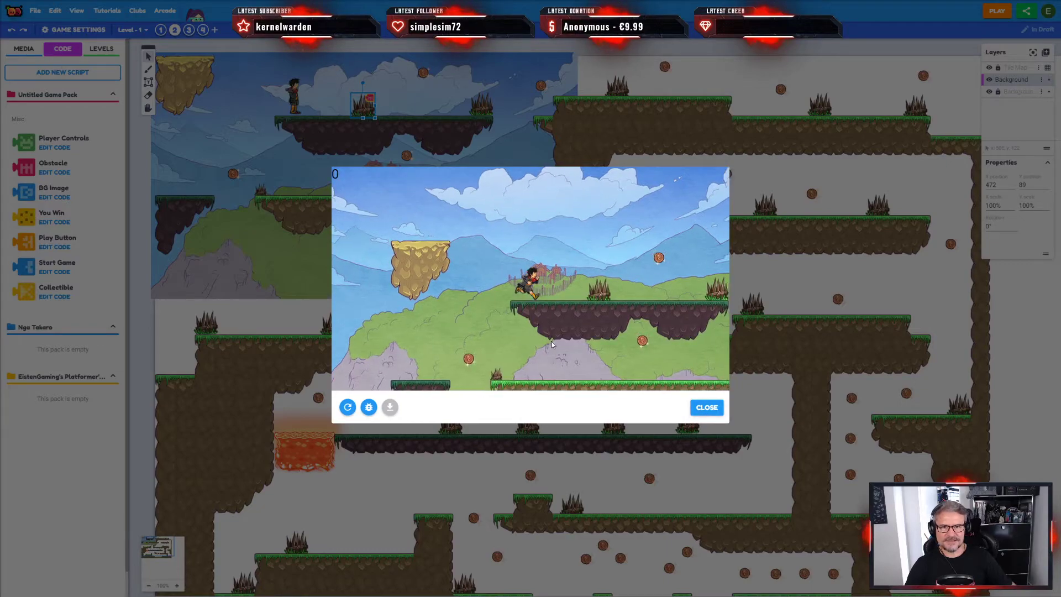
click(552, 340)
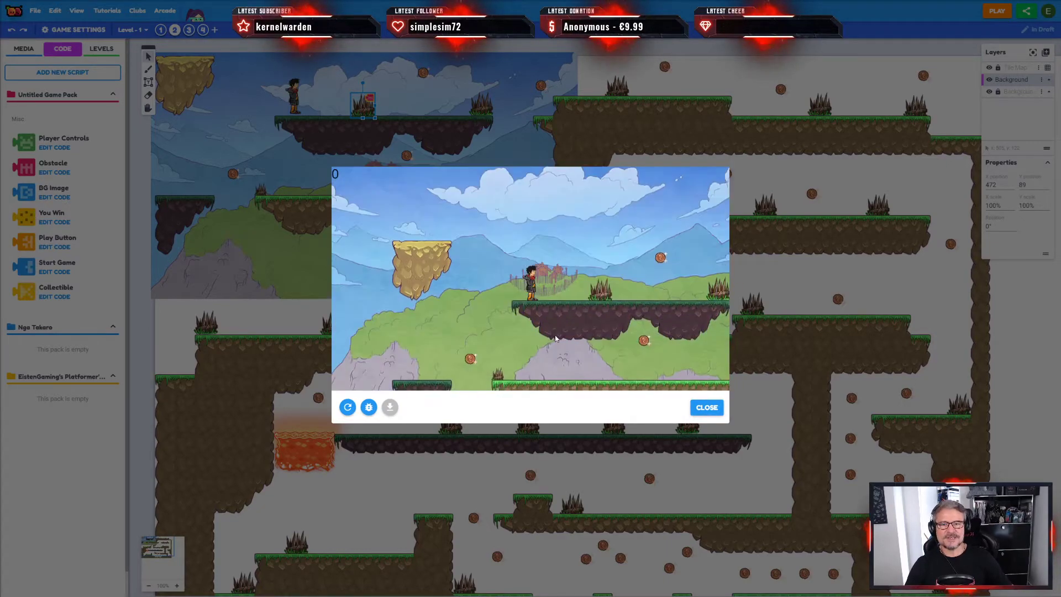
click(707, 407)
Step: Set immovable back to true in the Obstacle script's When created block
drag(717, 187, 558, 209)
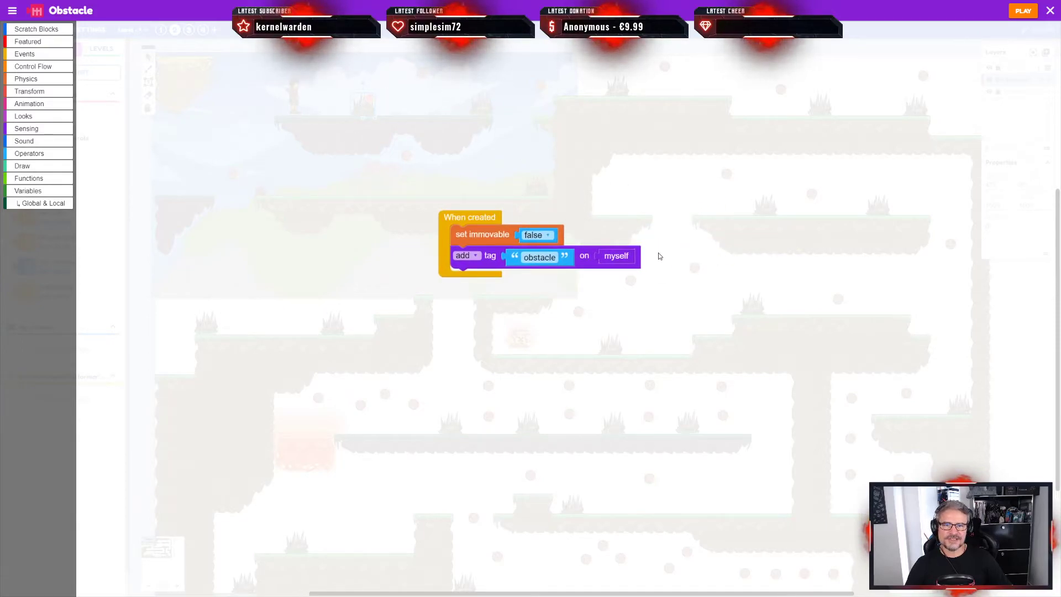
click(535, 235)
click(535, 259)
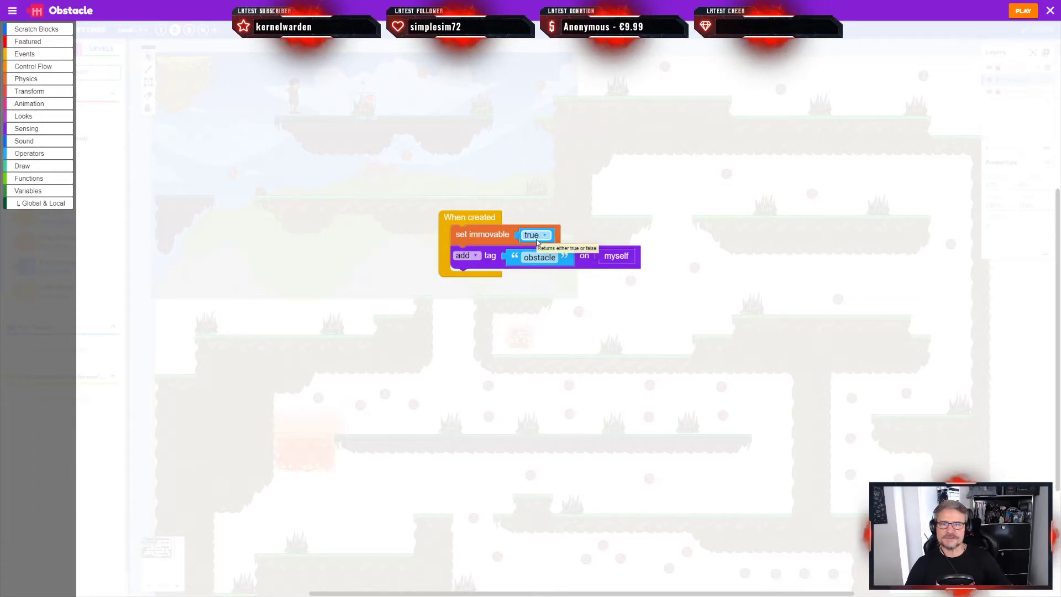
Step: Inspect the add tag block in the Obstacle script and select its tag text
click(471, 259)
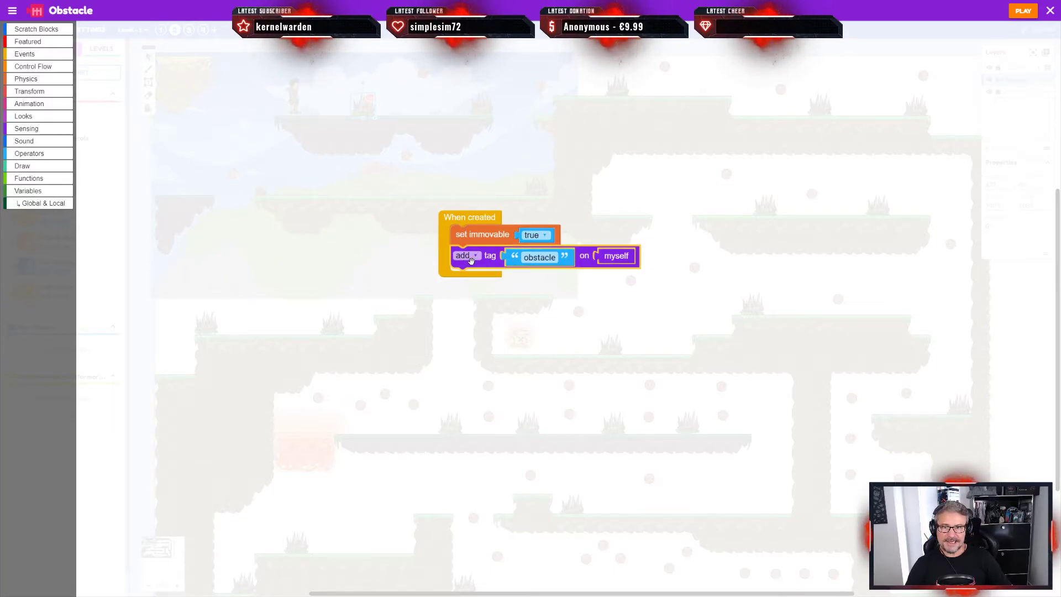
click(471, 259)
click(470, 259)
click(471, 258)
click(491, 256)
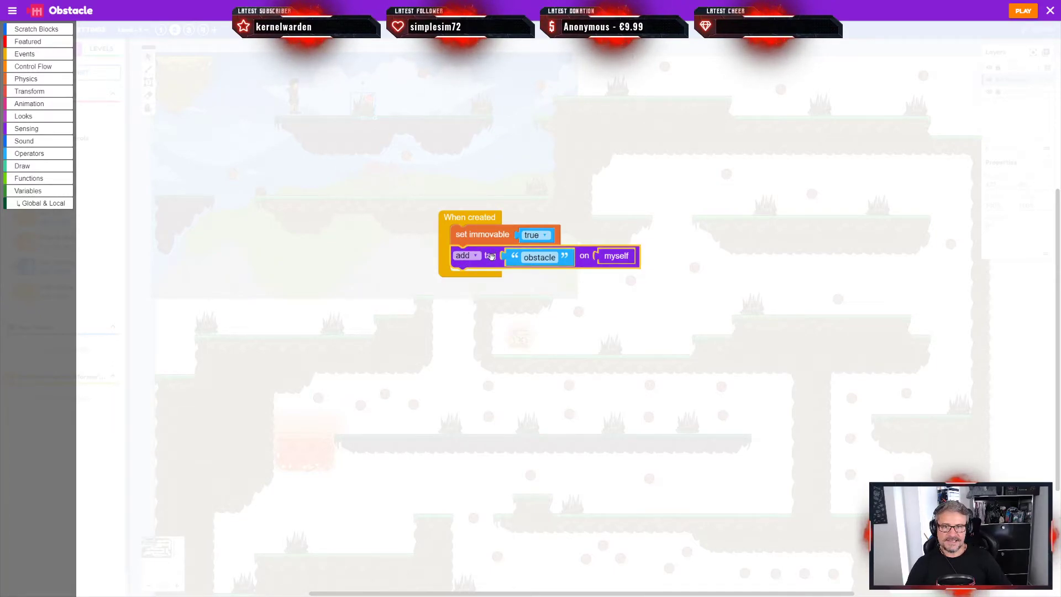
click(539, 257)
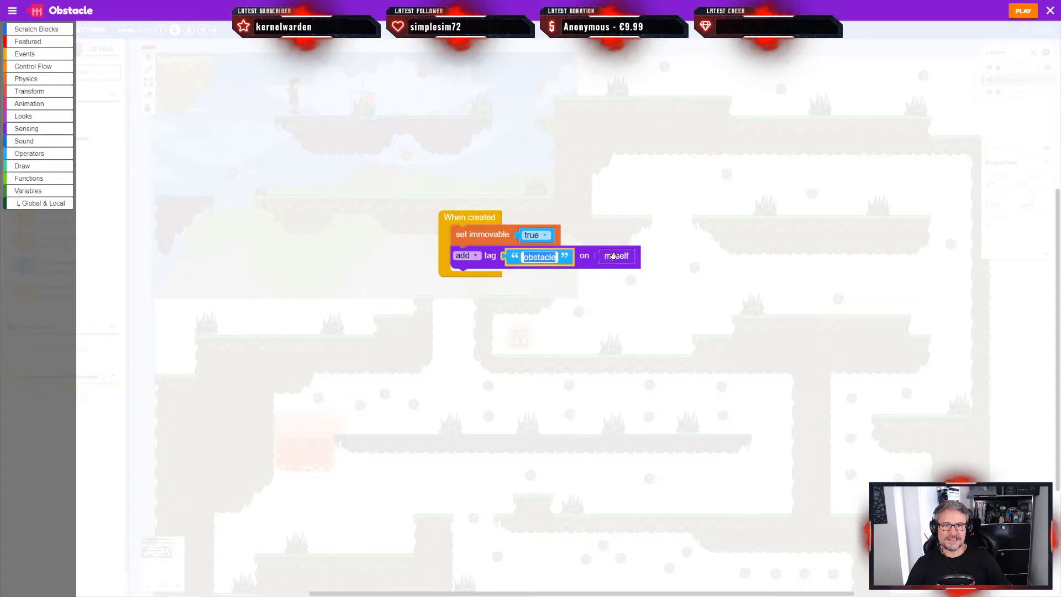
Step: Close the Obstacle script and save its changes
click(642, 207)
click(1050, 11)
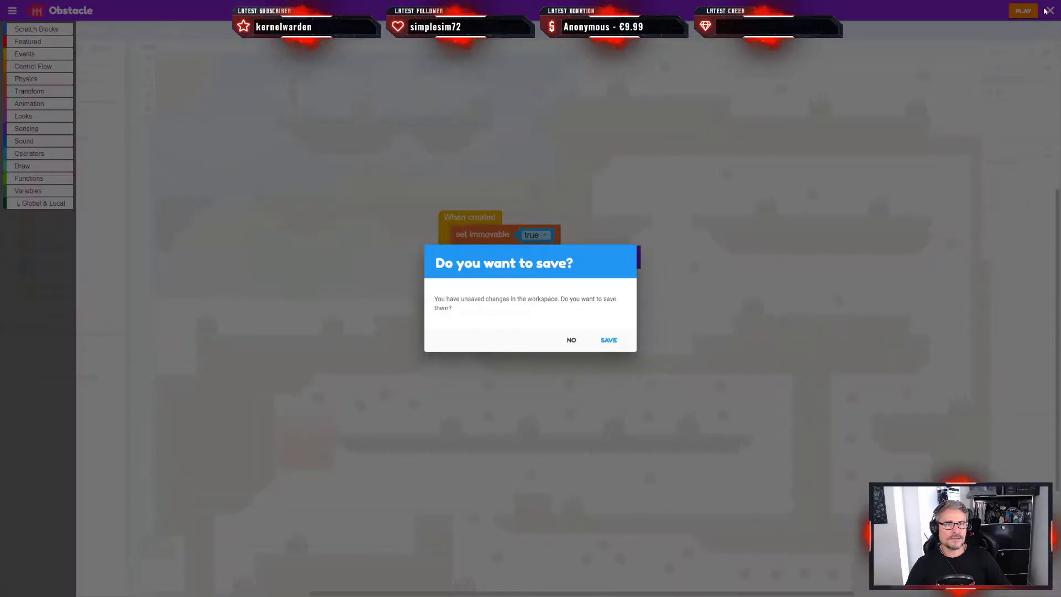
click(615, 338)
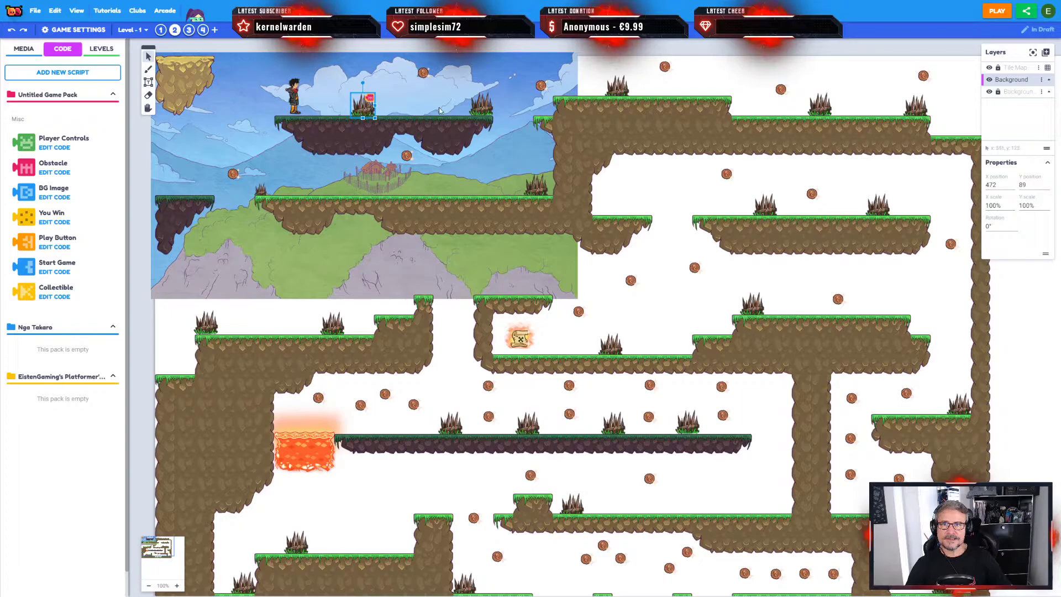
Step: Check the two spikes on the player's starting platform for the attached script and inspect the first one's image asset
click(479, 105)
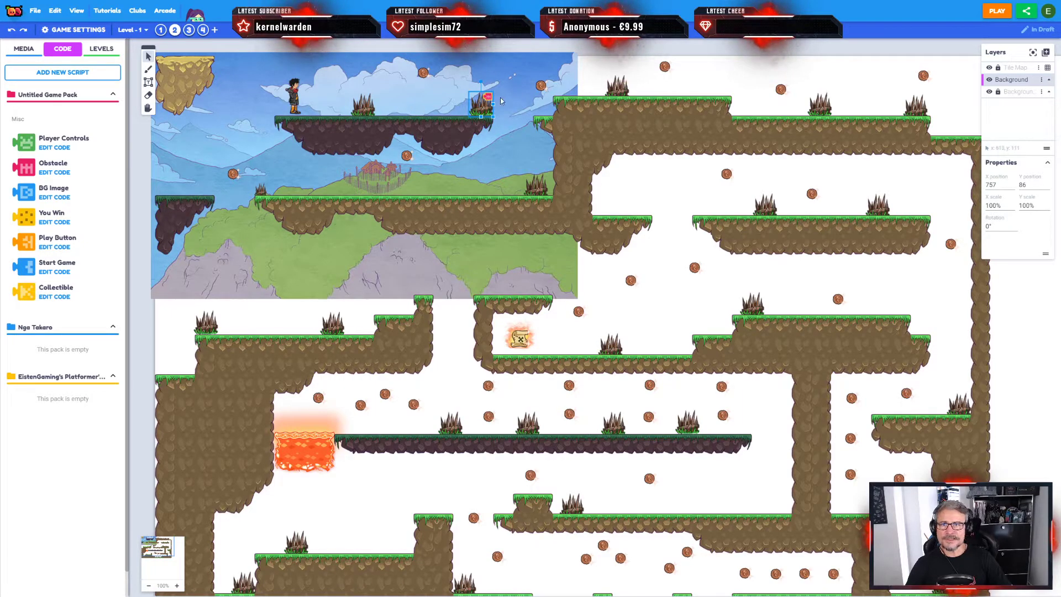
click(363, 104)
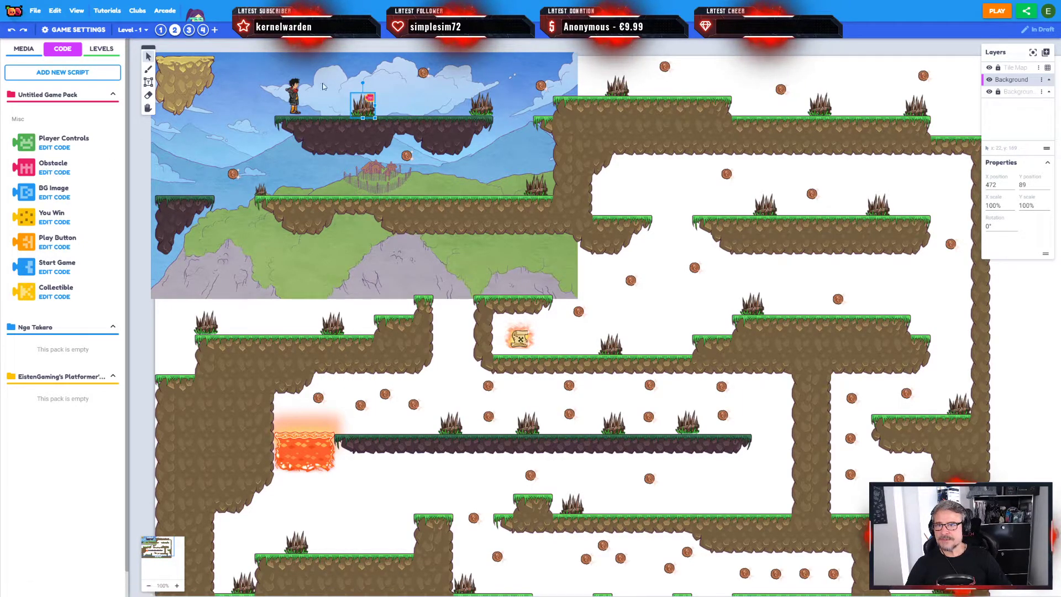
right_click(365, 105)
mouse_move(409, 115)
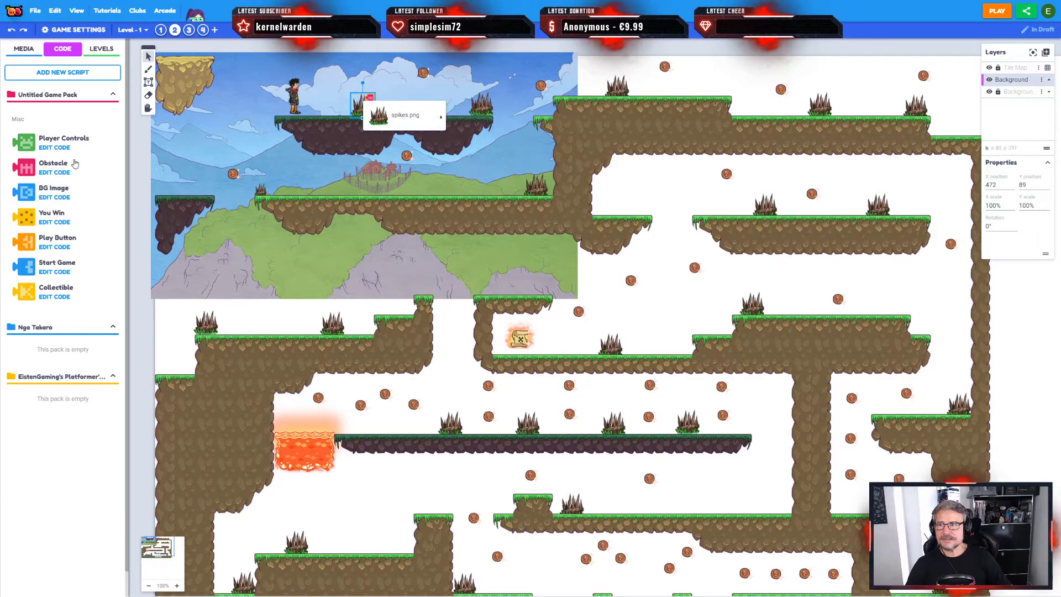
Step: Review the Obstacle script's When created block once more, close it, and return to the selection tool
click(43, 175)
click(43, 176)
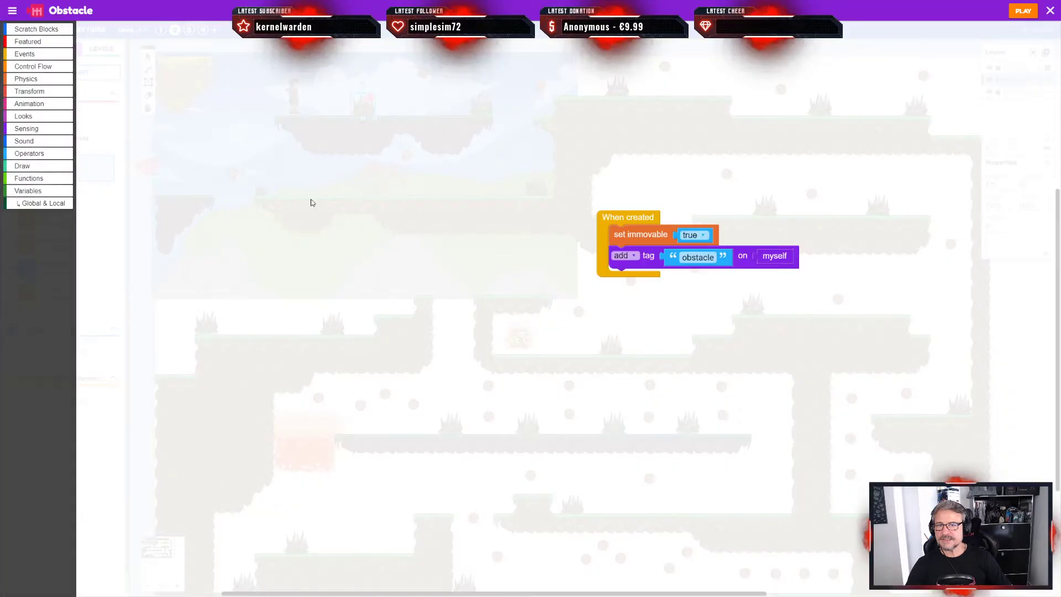
drag(745, 211, 640, 223)
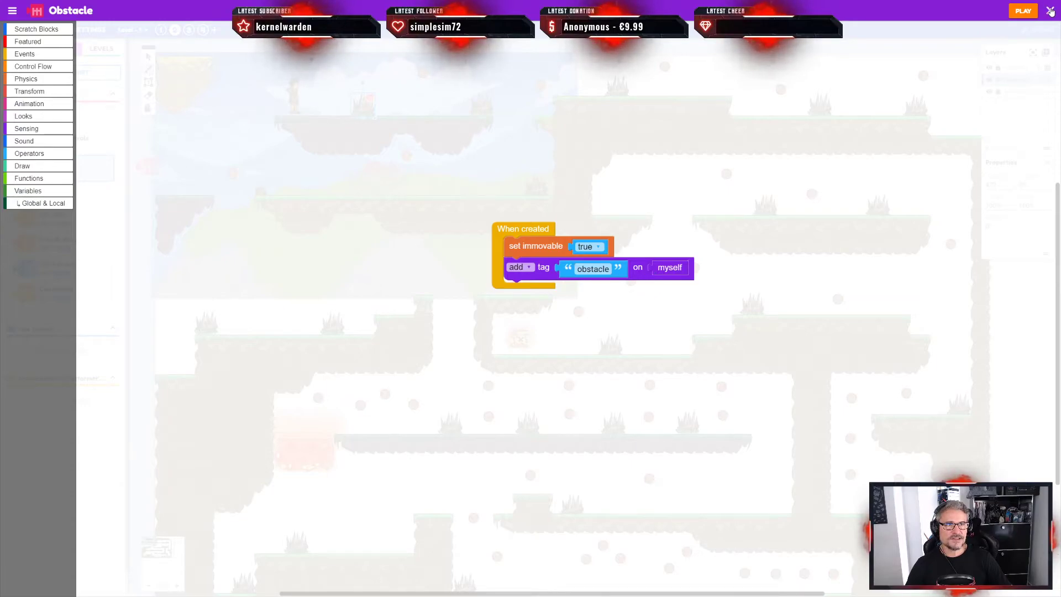
click(1050, 11)
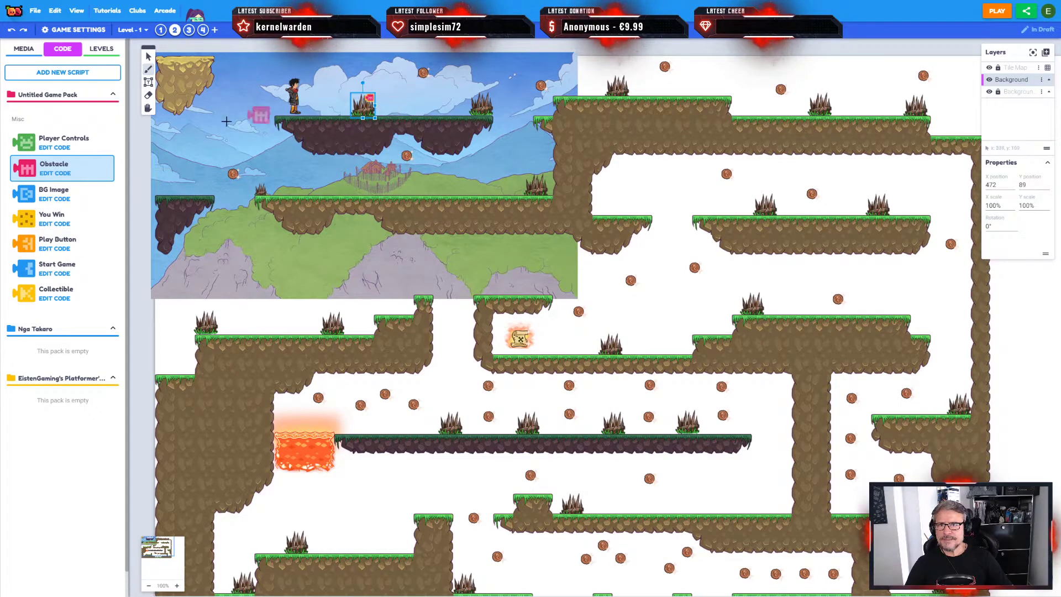
click(148, 55)
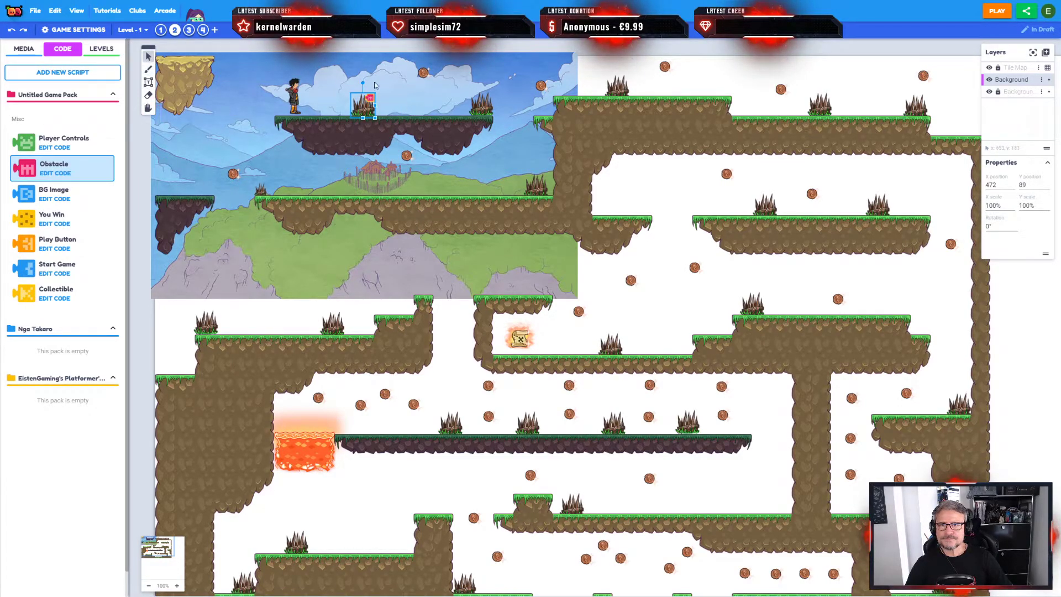
Step: Set physics enabled to true in the BG Image script and run the game to test it
click(46, 199)
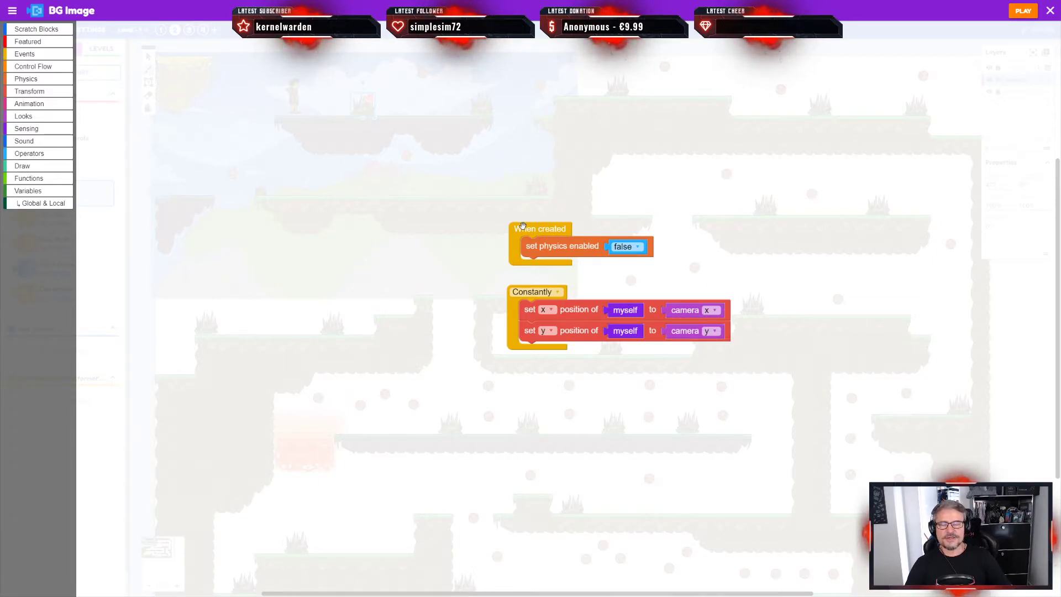
drag(523, 227, 520, 225)
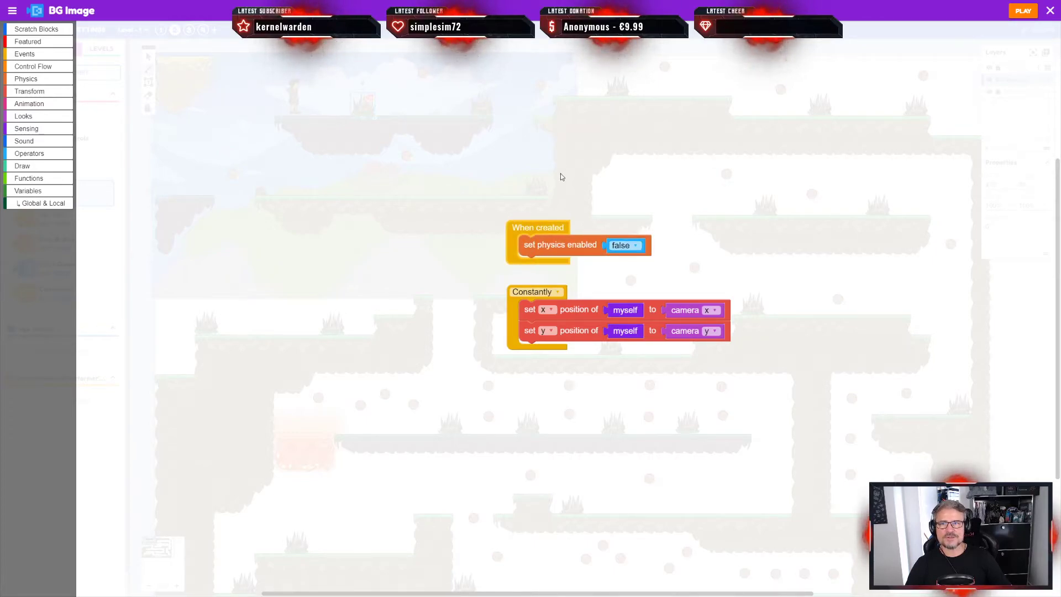
click(629, 249)
click(624, 270)
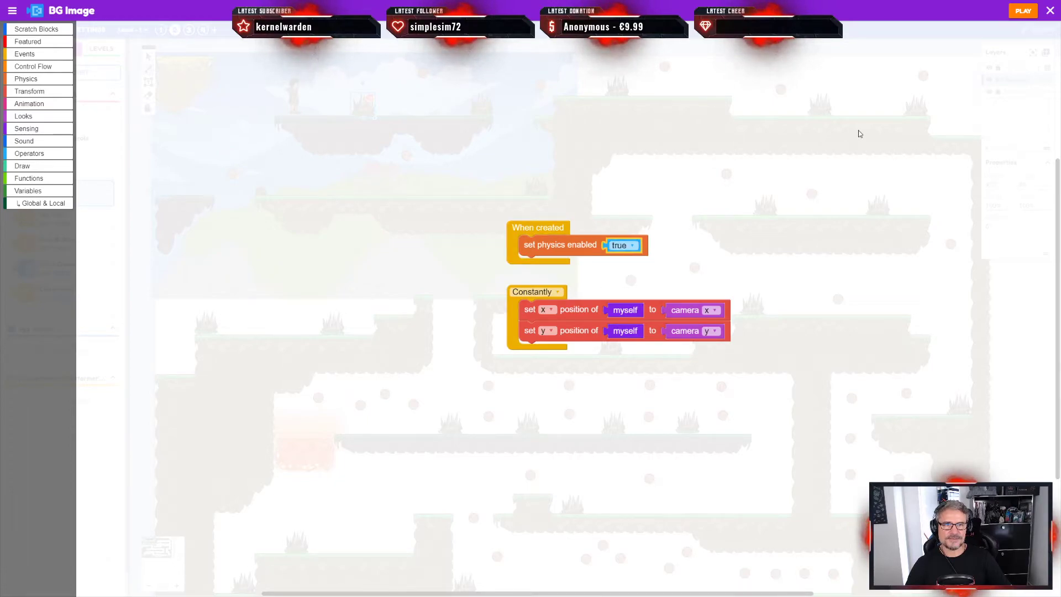
click(1050, 10)
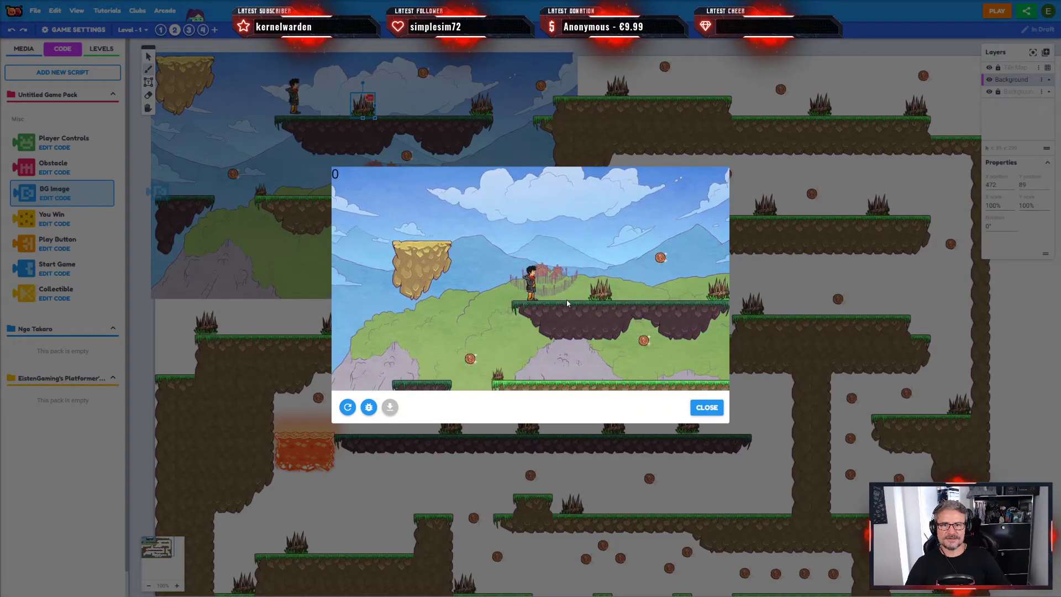
key(Right)
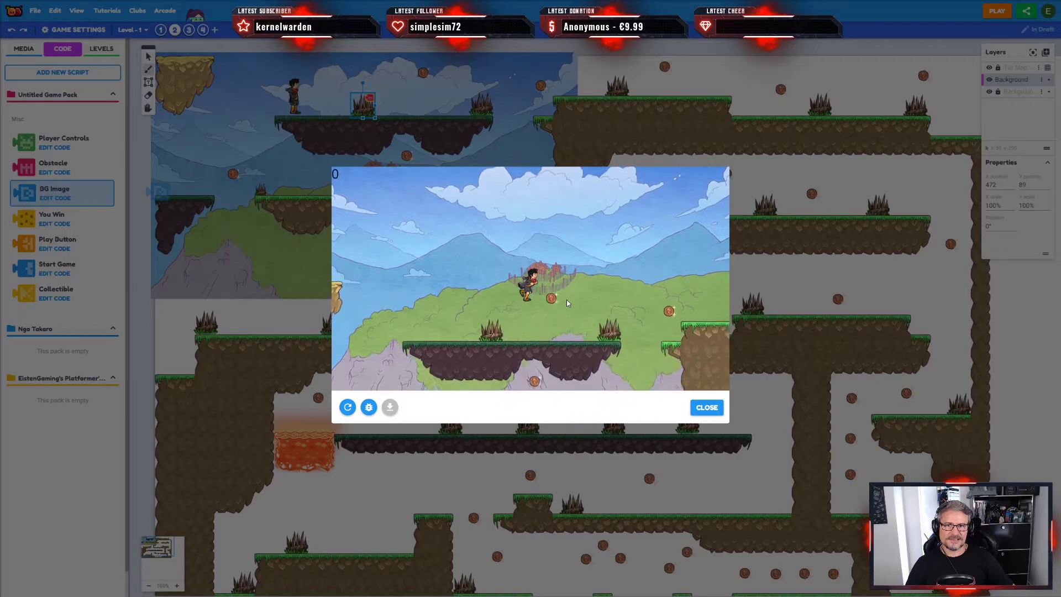
click(707, 409)
Step: Set physics enabled back to false in the BG Image script, save it, and return to the selection tool
drag(816, 278, 677, 274)
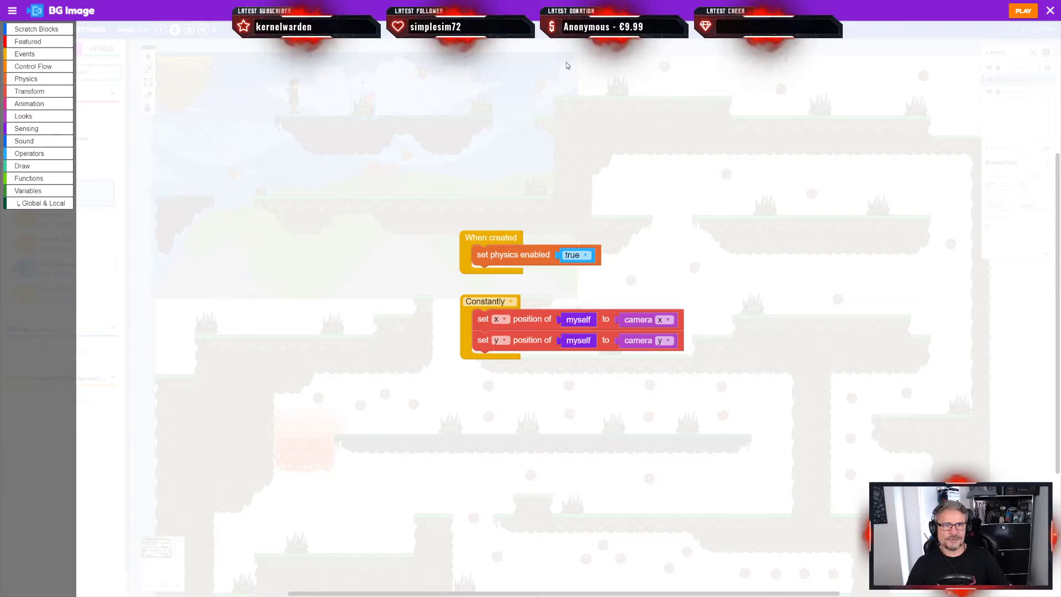
click(575, 255)
click(570, 278)
click(575, 255)
click(573, 286)
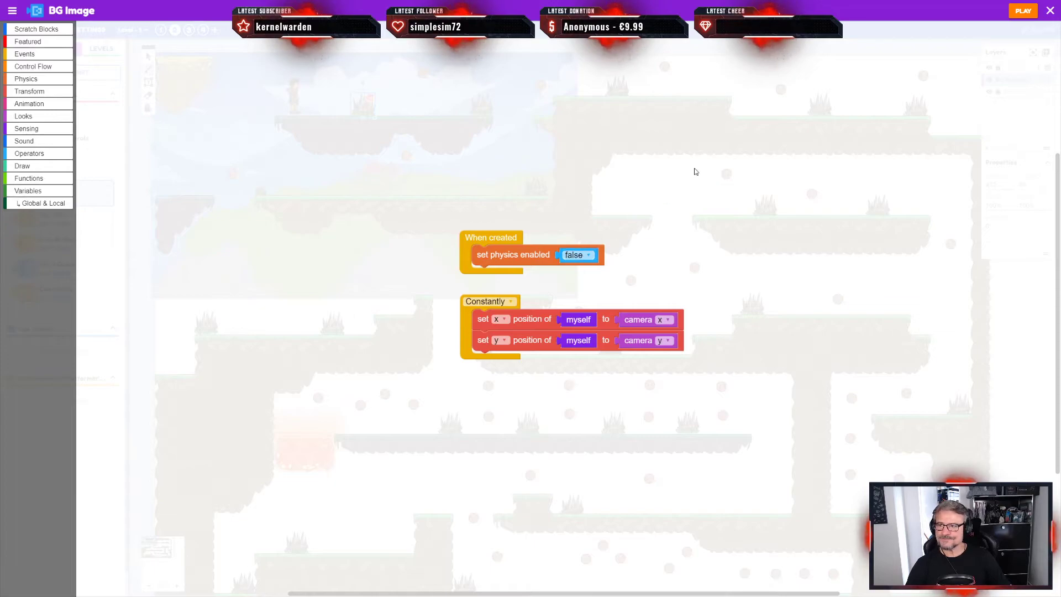
click(1048, 11)
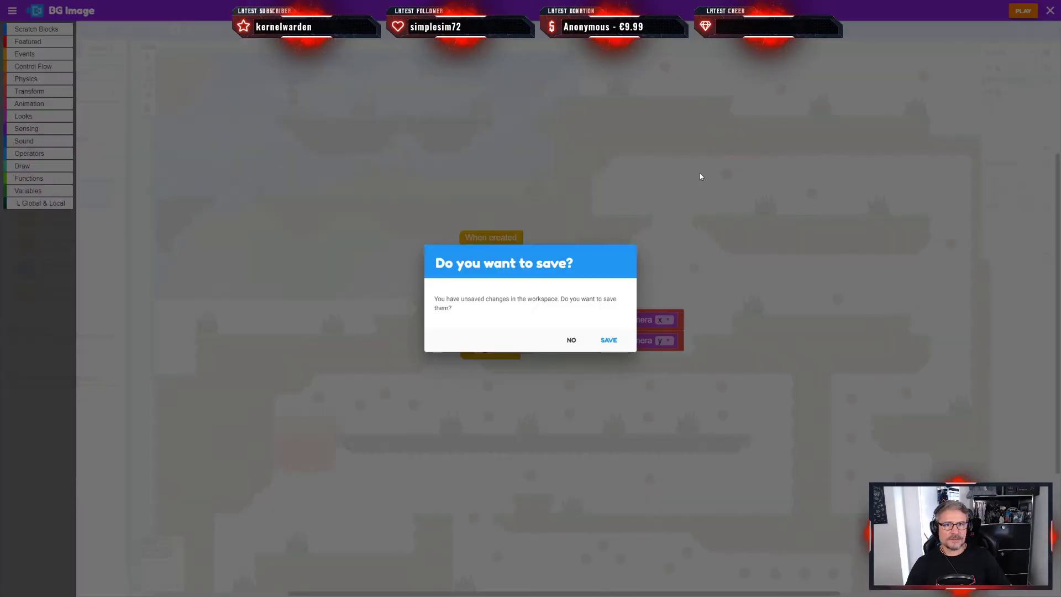
click(608, 339)
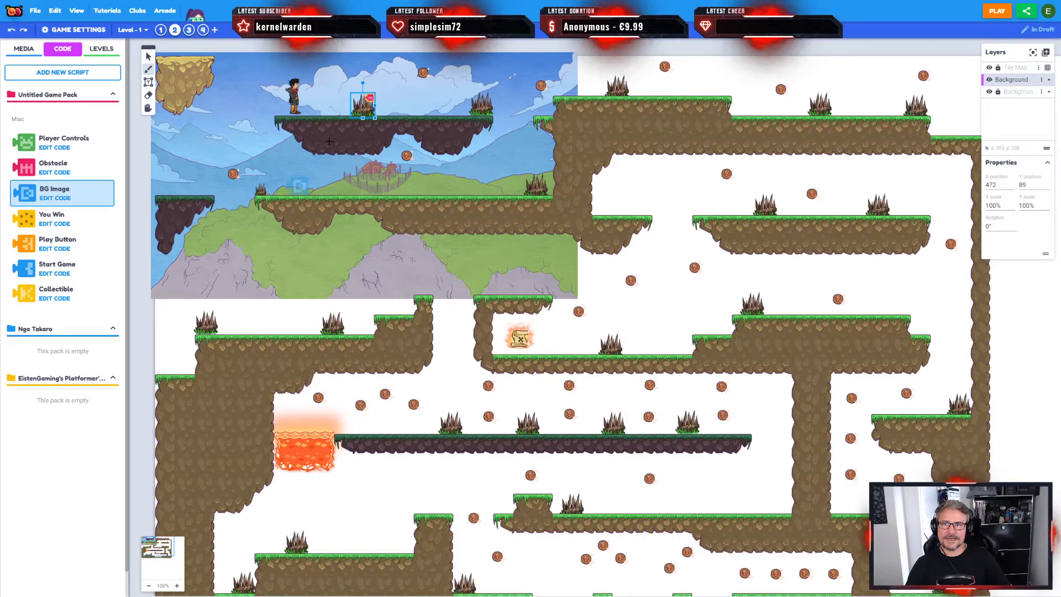
click(148, 57)
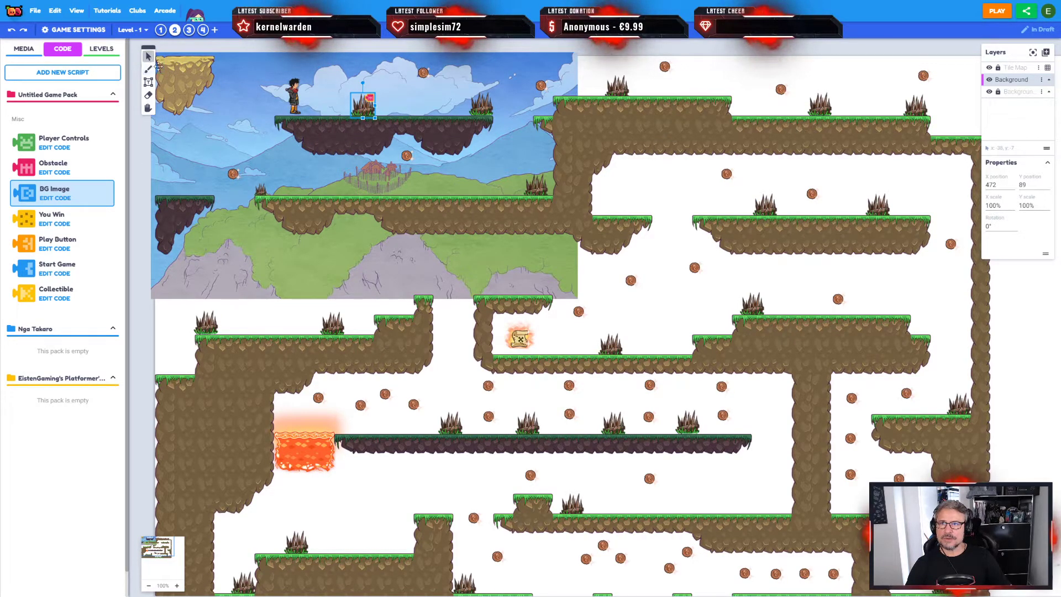
Step: Hide and show the background image layer to check its contents, and make the Background layer active again
click(989, 92)
click(990, 93)
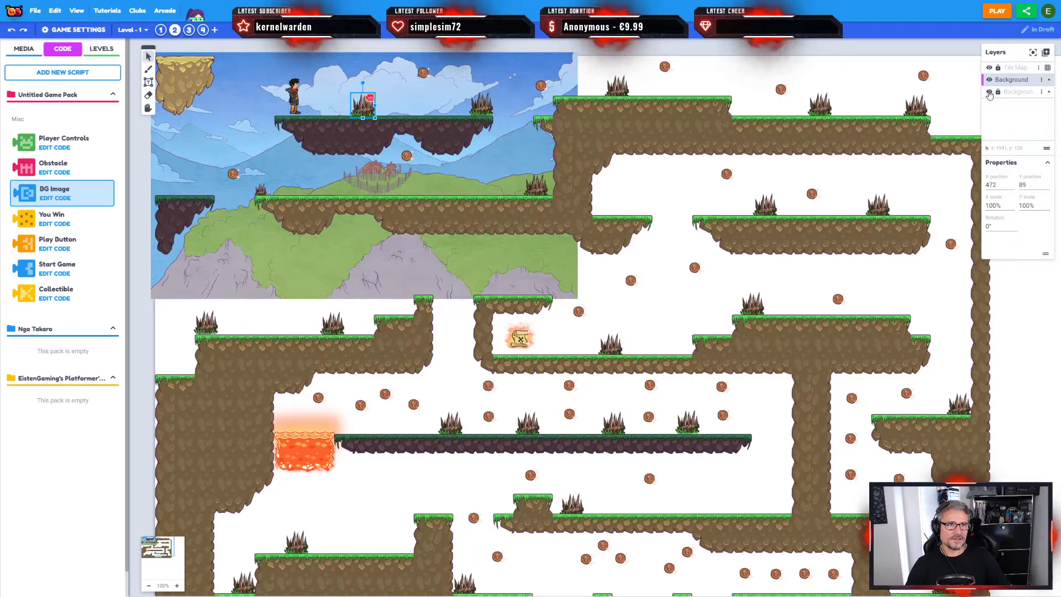
click(1023, 97)
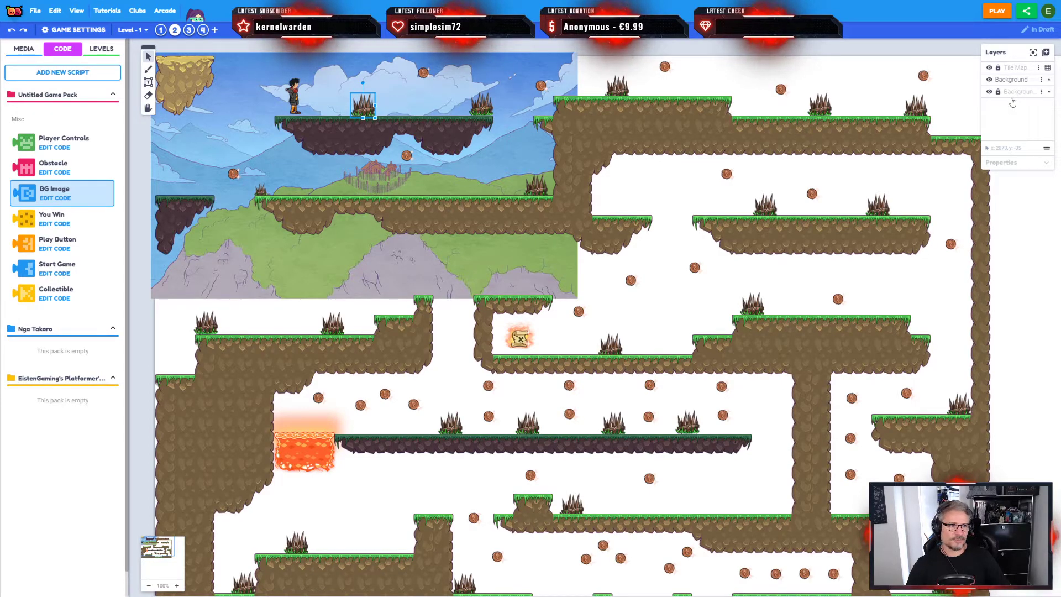
click(397, 161)
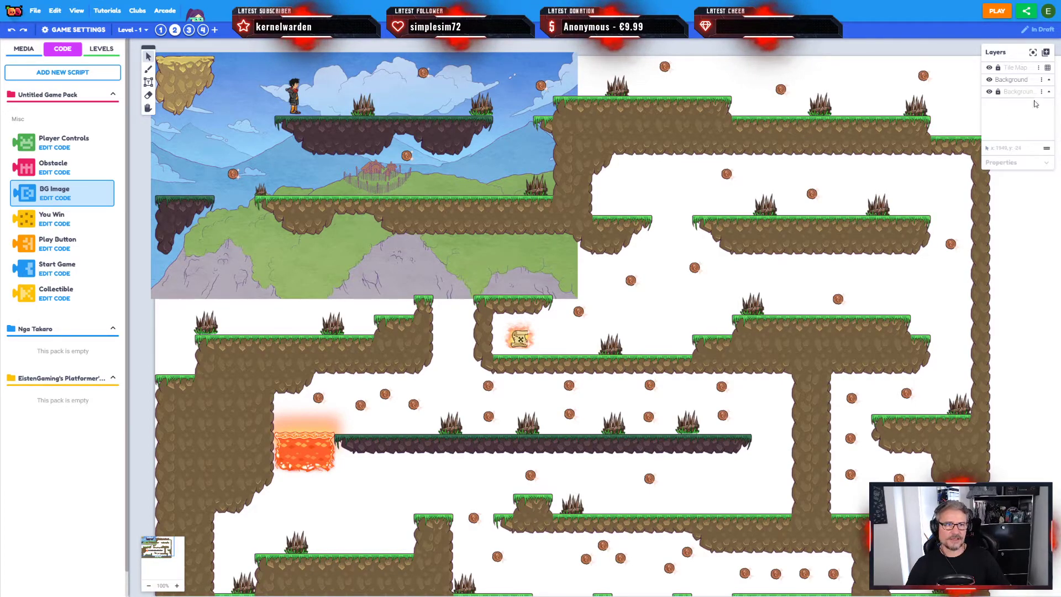
click(1012, 80)
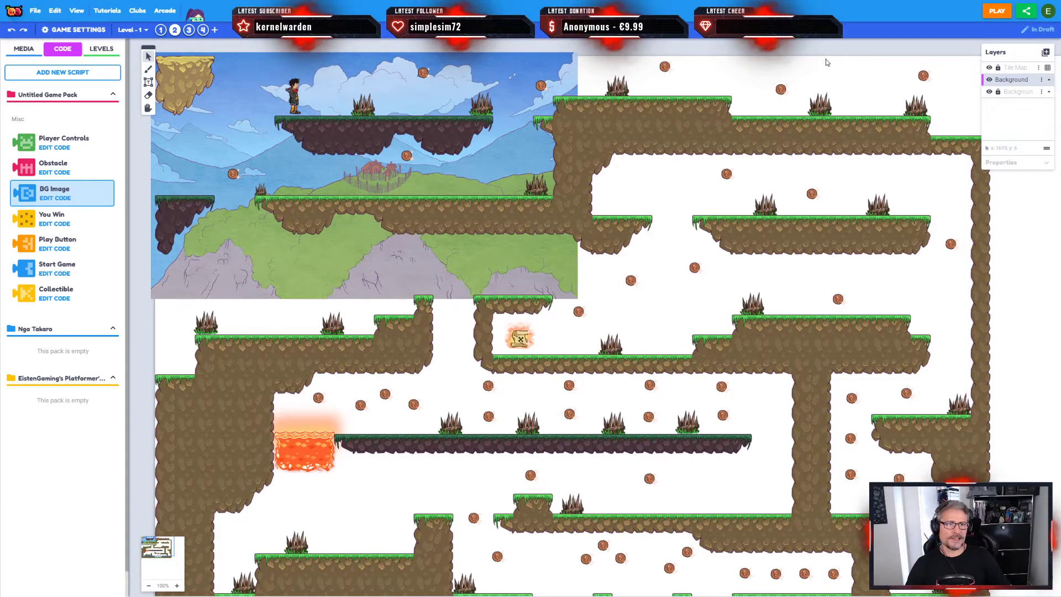
Step: Unlock the background image layer to check its attached script, lock it again, and reselect the Background layer
click(1008, 95)
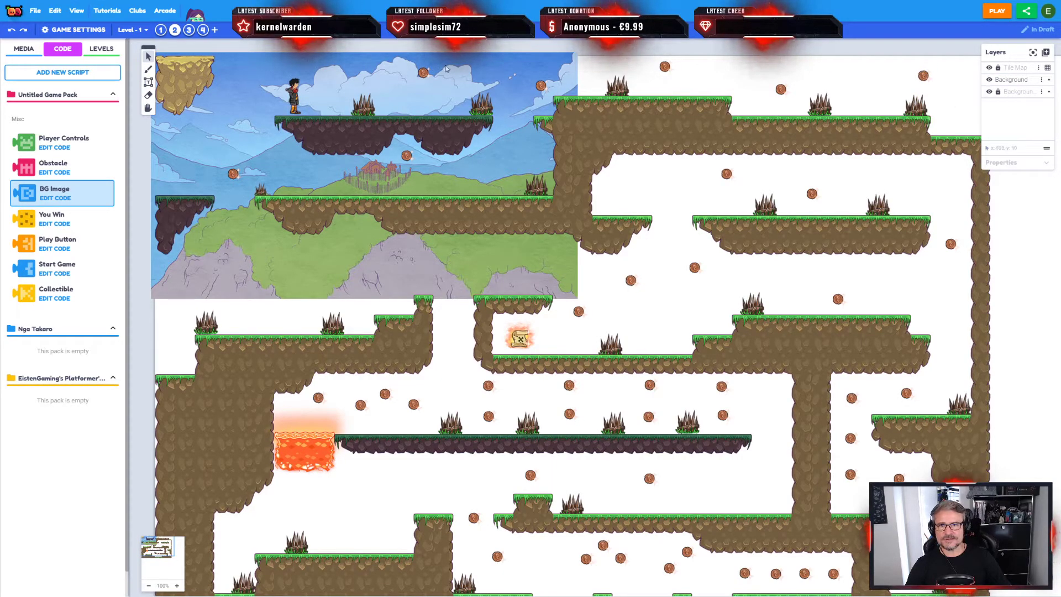
click(540, 67)
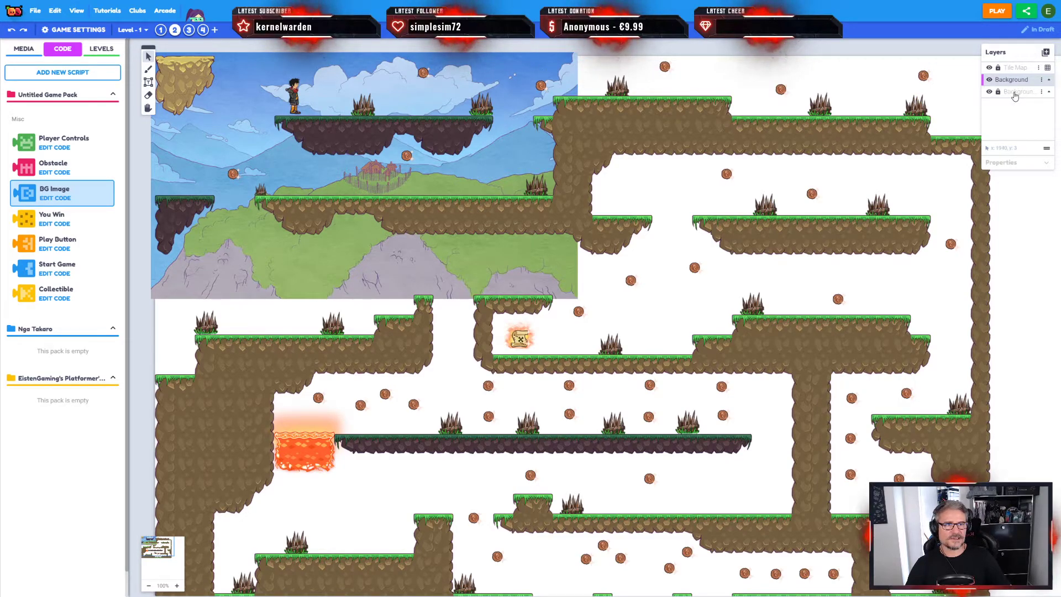
click(1042, 97)
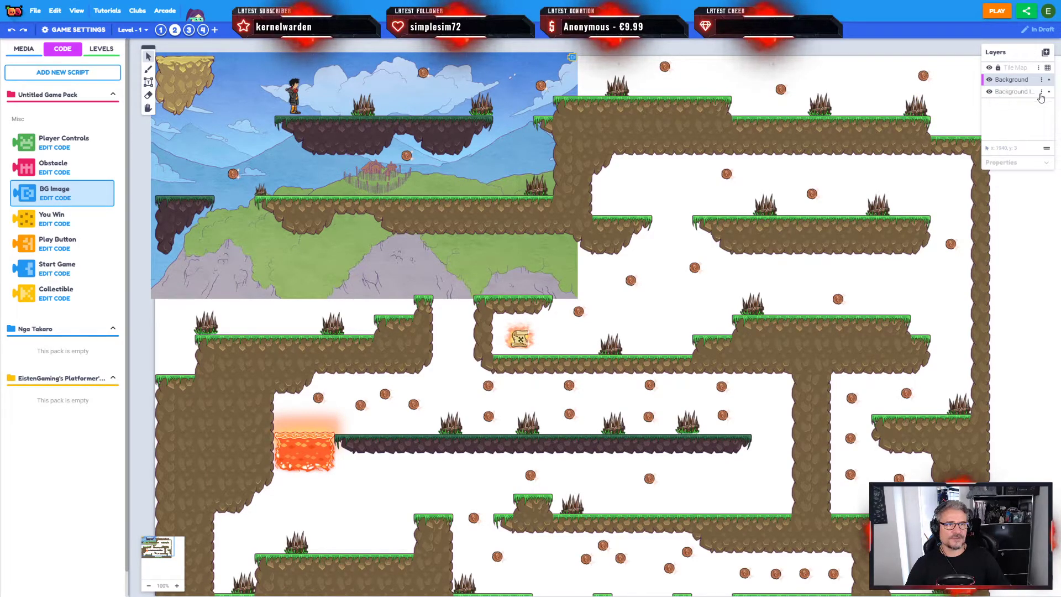
click(514, 70)
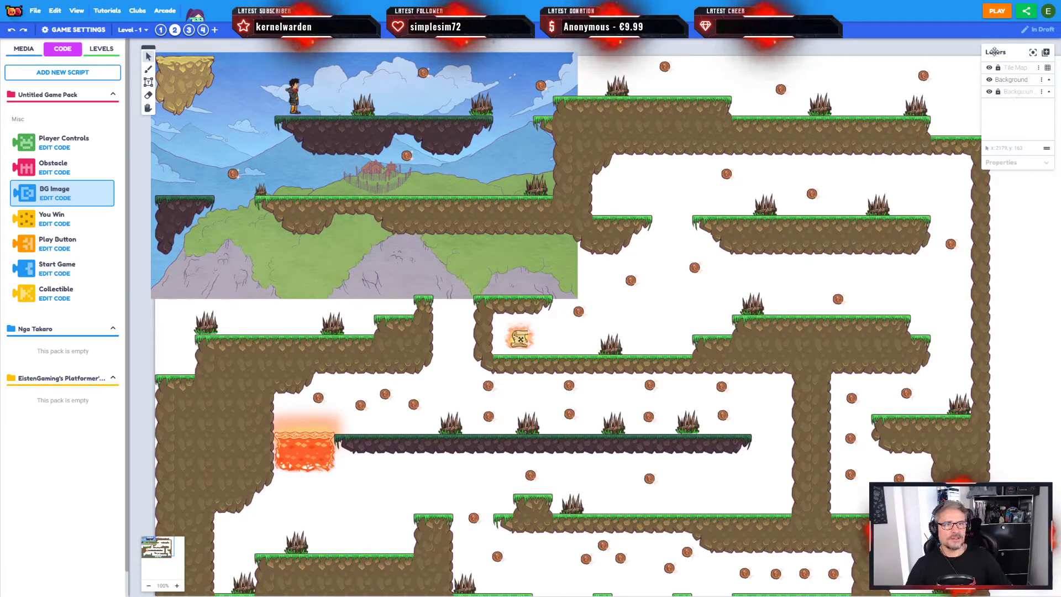
click(1012, 83)
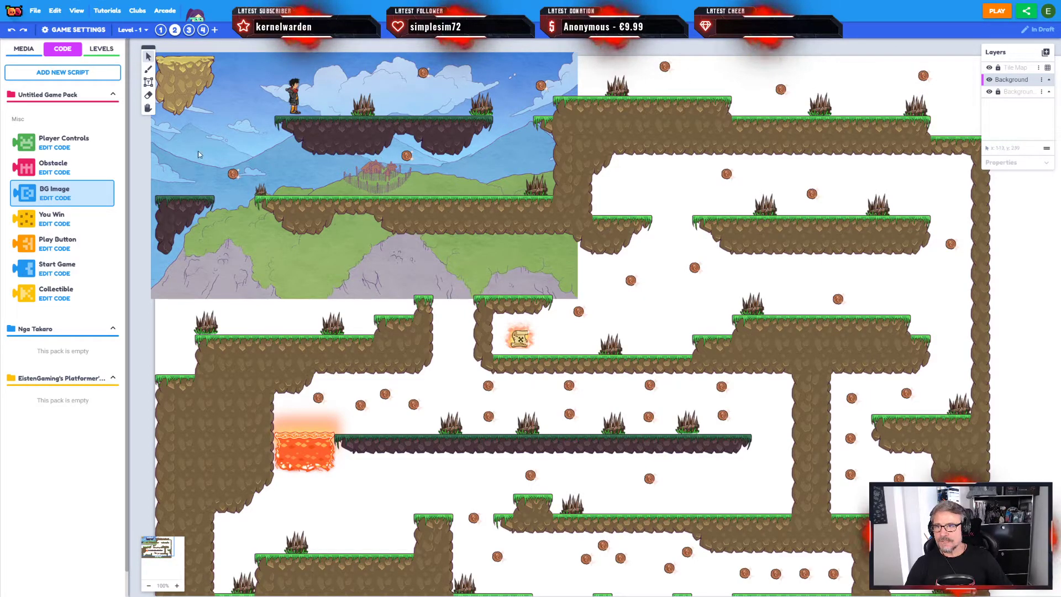
Step: View the game's list of levels and open the Start Screen level's properties
click(103, 49)
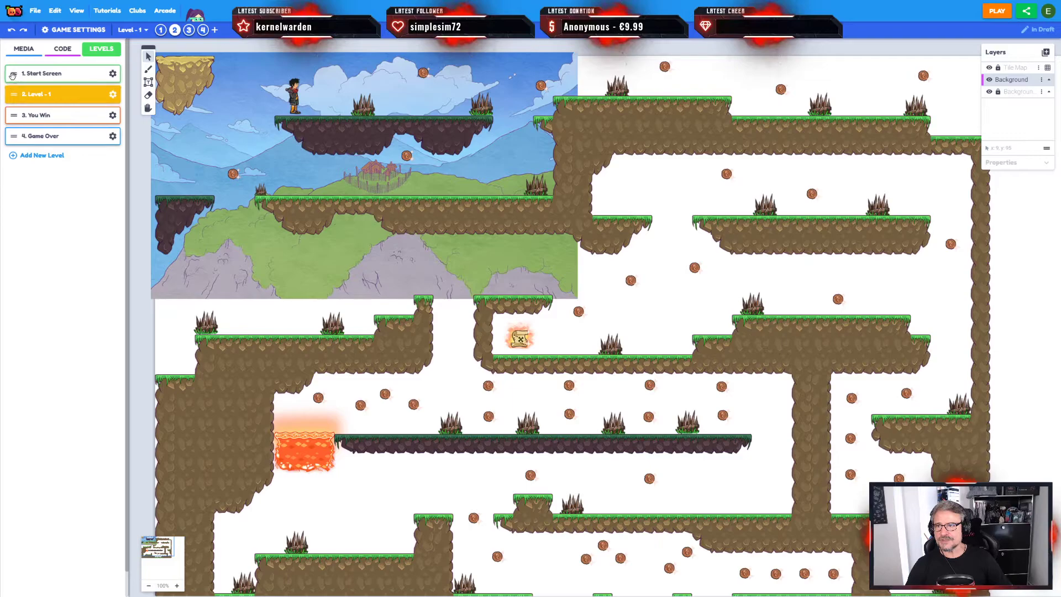
mouse_move(12, 76)
mouse_down()
mouse_move(14, 93)
mouse_move(13, 75)
mouse_up()
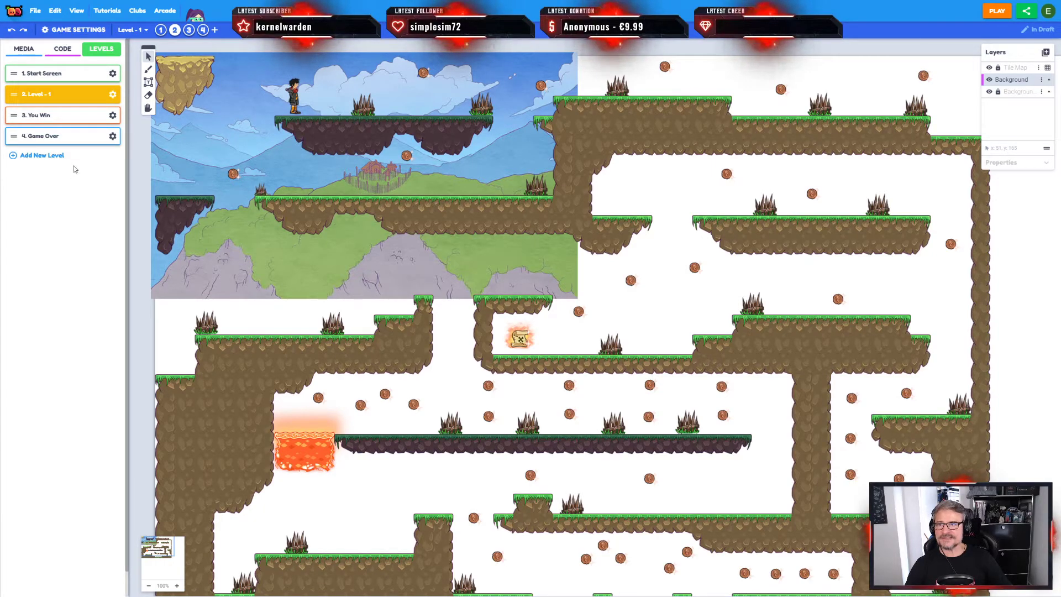
click(110, 76)
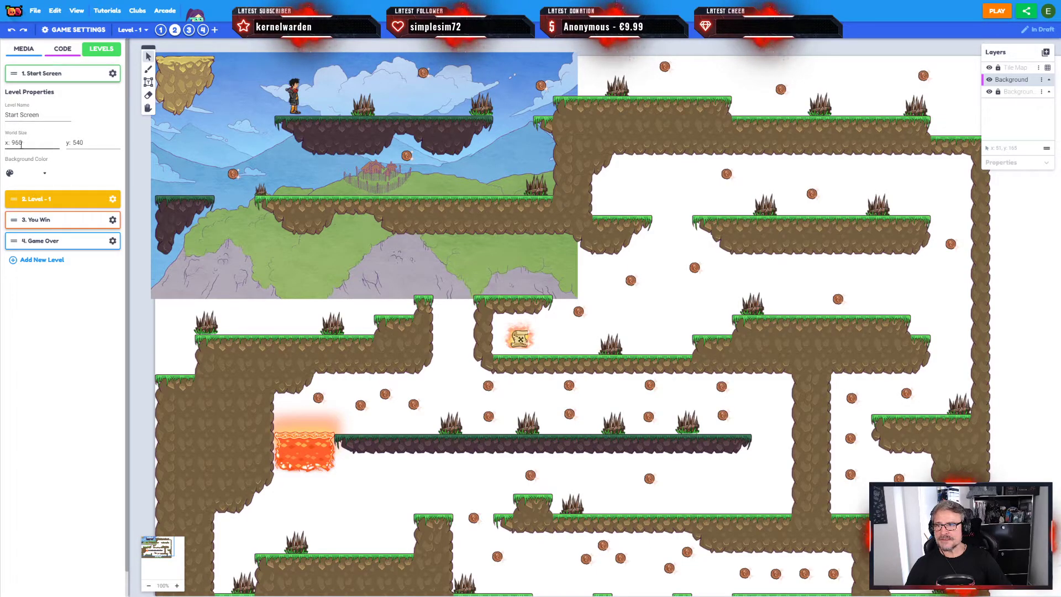
Step: Compare the game resolution in the game settings with the Start Screen's world size, and close the settings
click(80, 29)
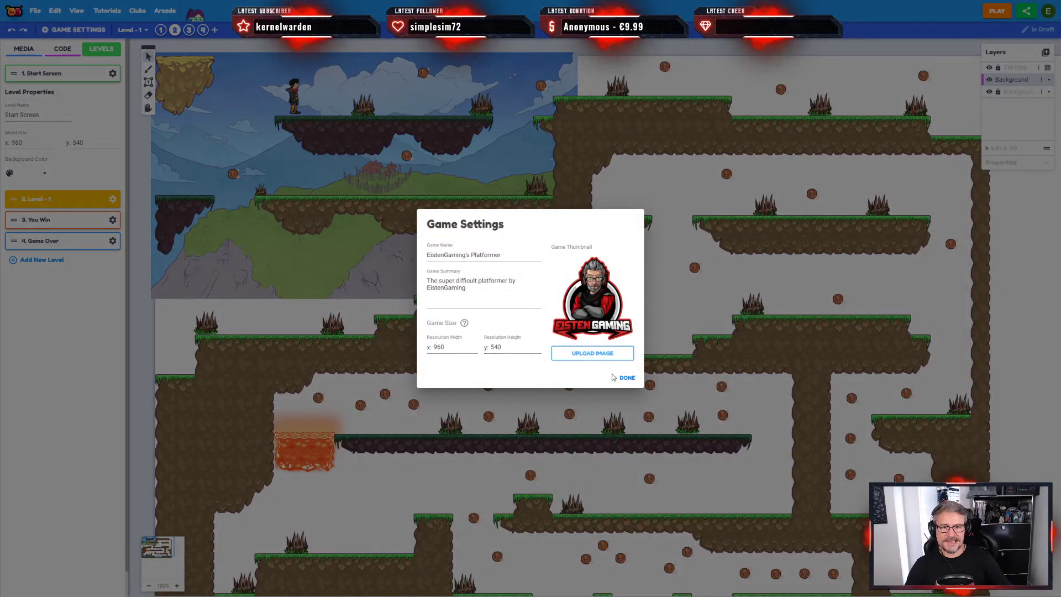
click(627, 379)
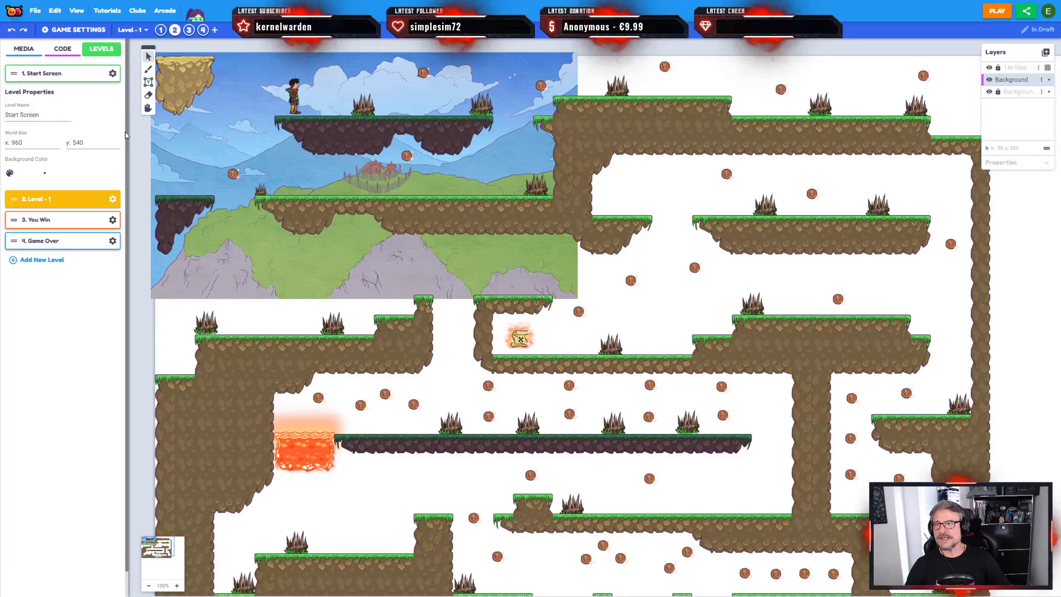
click(74, 29)
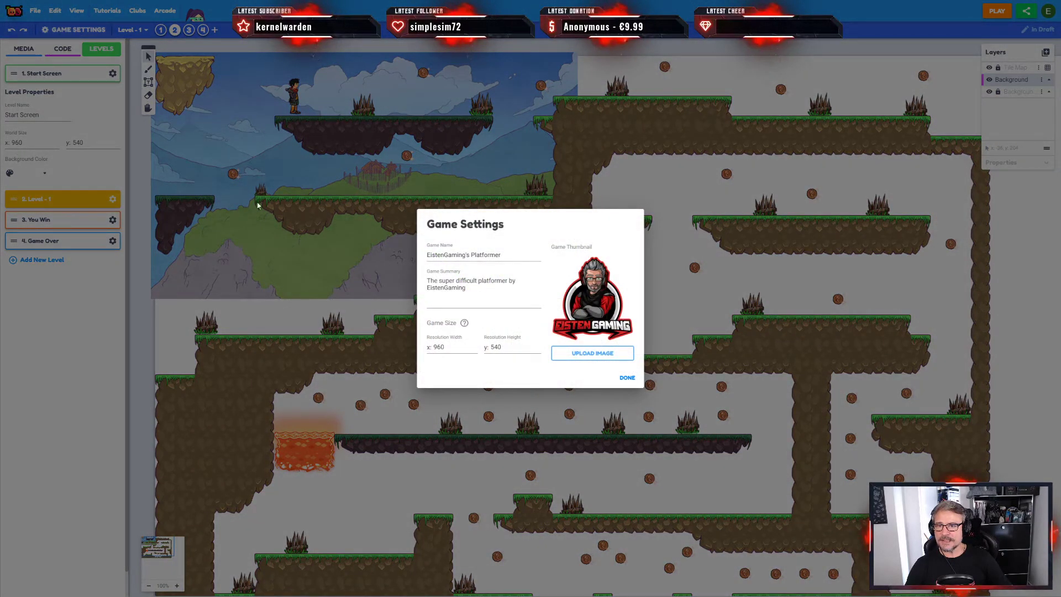
click(626, 378)
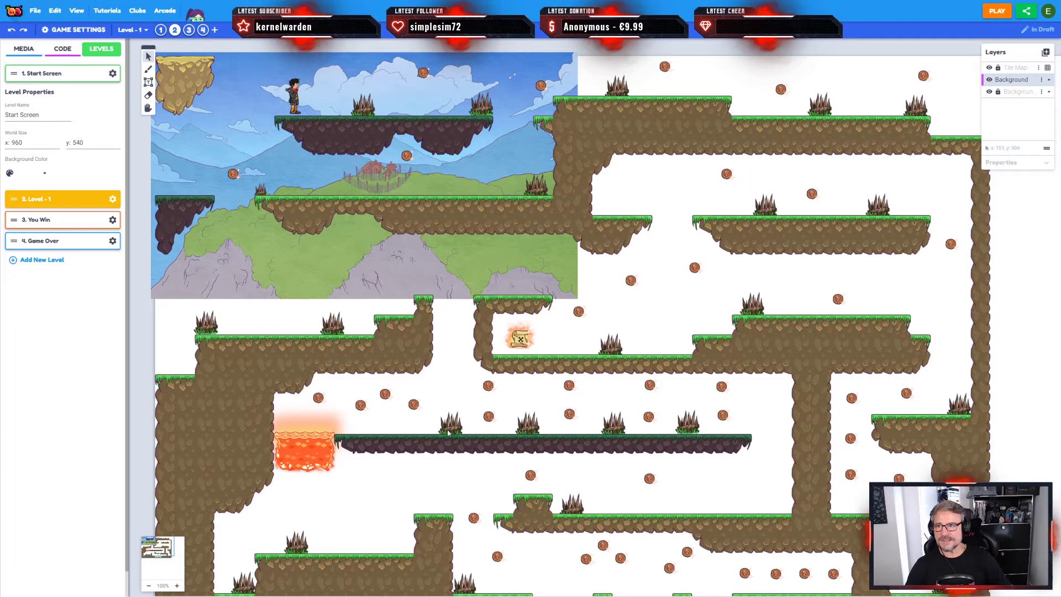
Step: Open Level - 1's properties, then test-play the game from its start screen and run the character right into the spikes
click(92, 198)
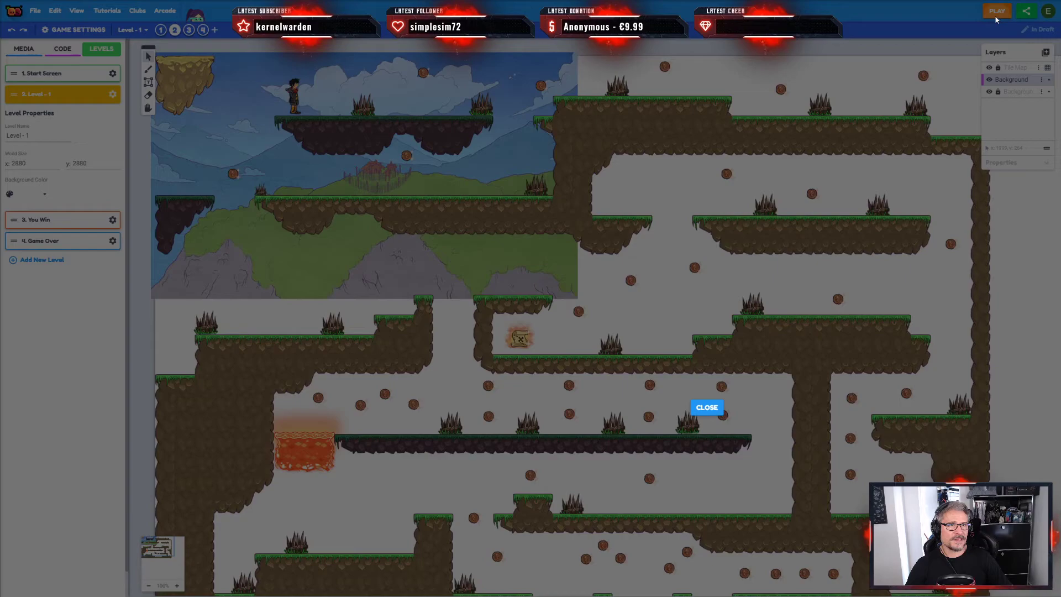
double_click(623, 340)
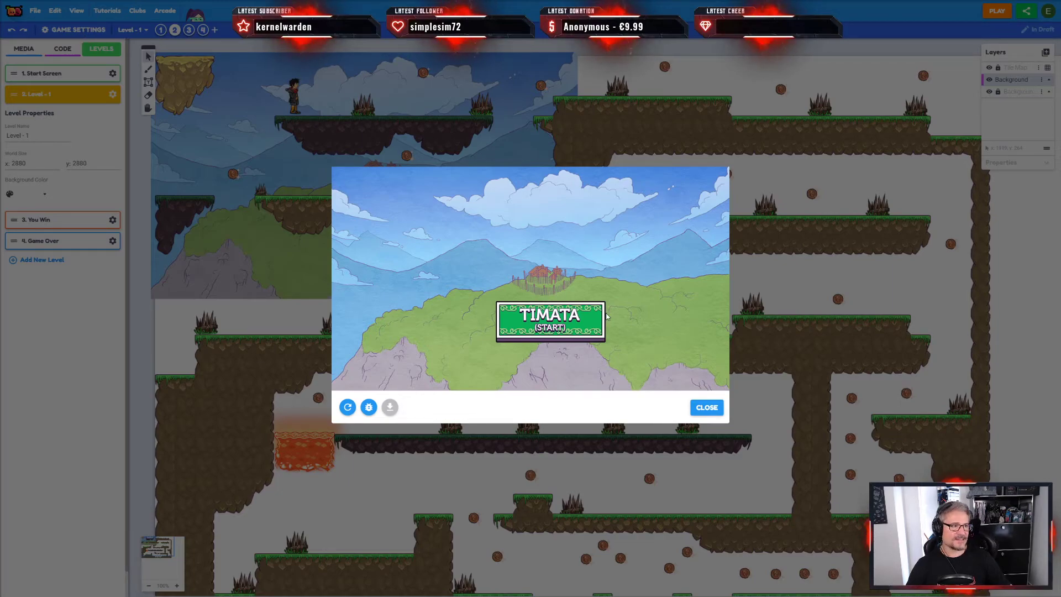
click(560, 328)
key(Right)
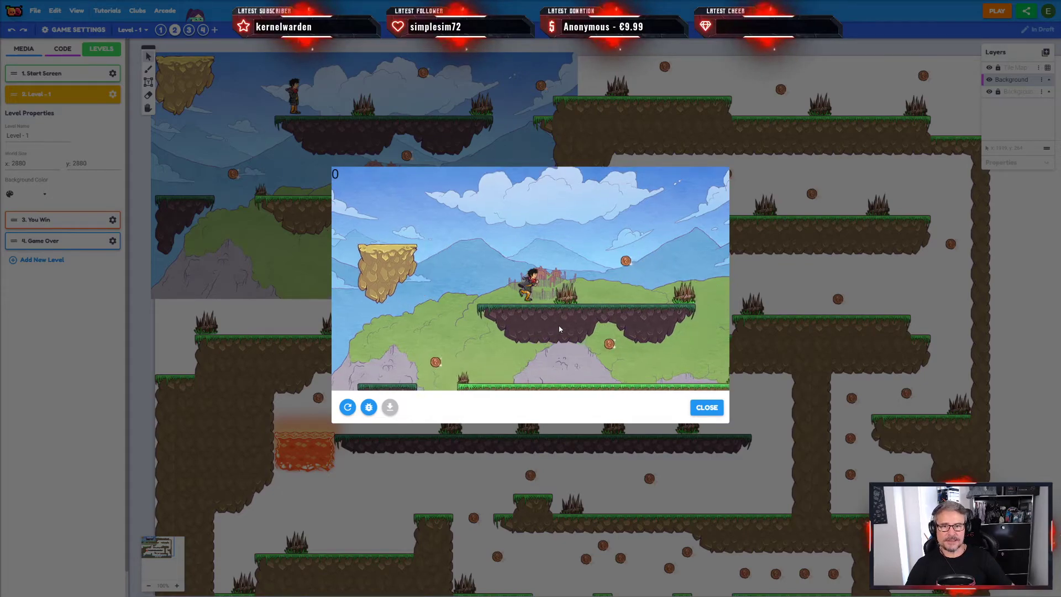
key(Right)
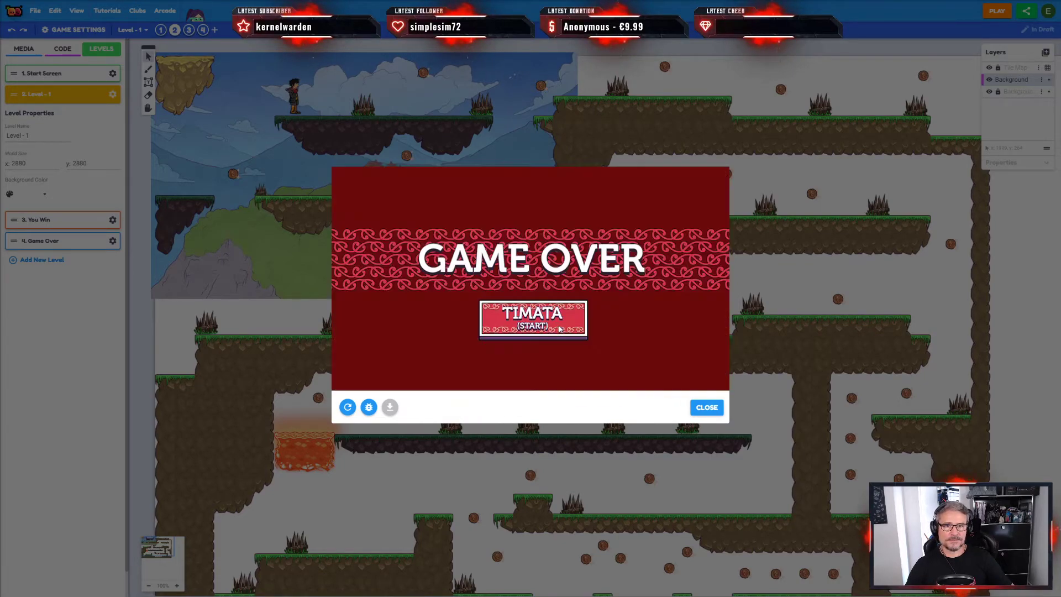
Step: Restart from the Game Over screen, play through Level - 1 collecting coins and avoiding spikes, and close the game preview
click(560, 327)
key(Right)
key(Right)
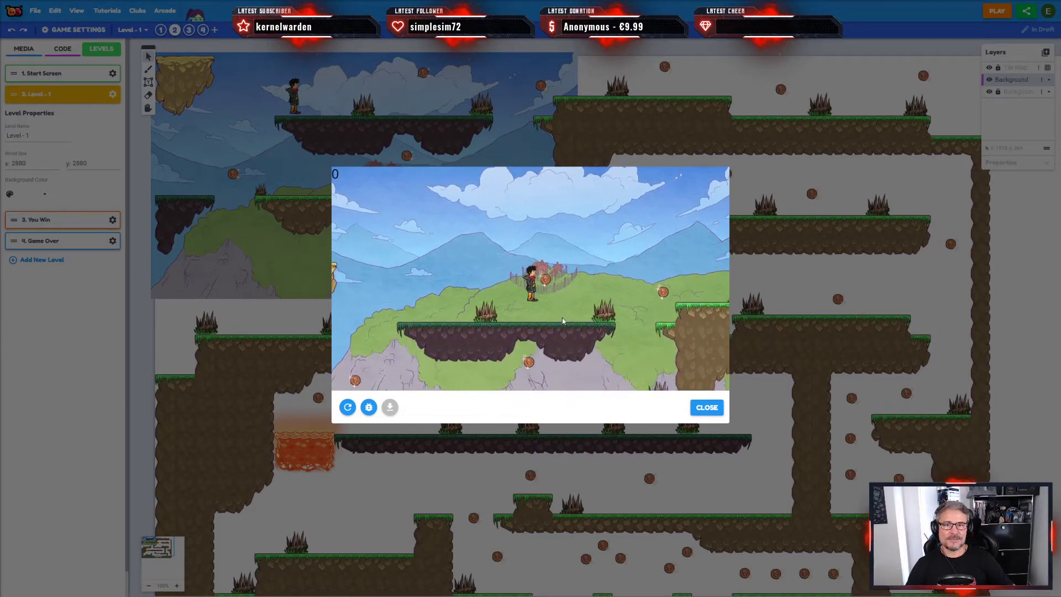
key(Right)
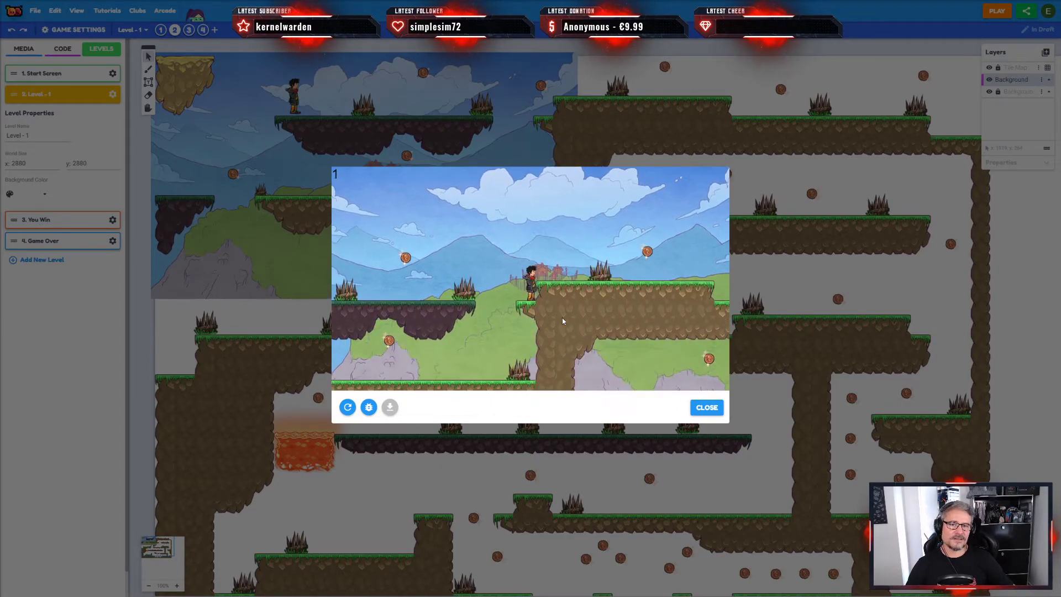
key(Right)
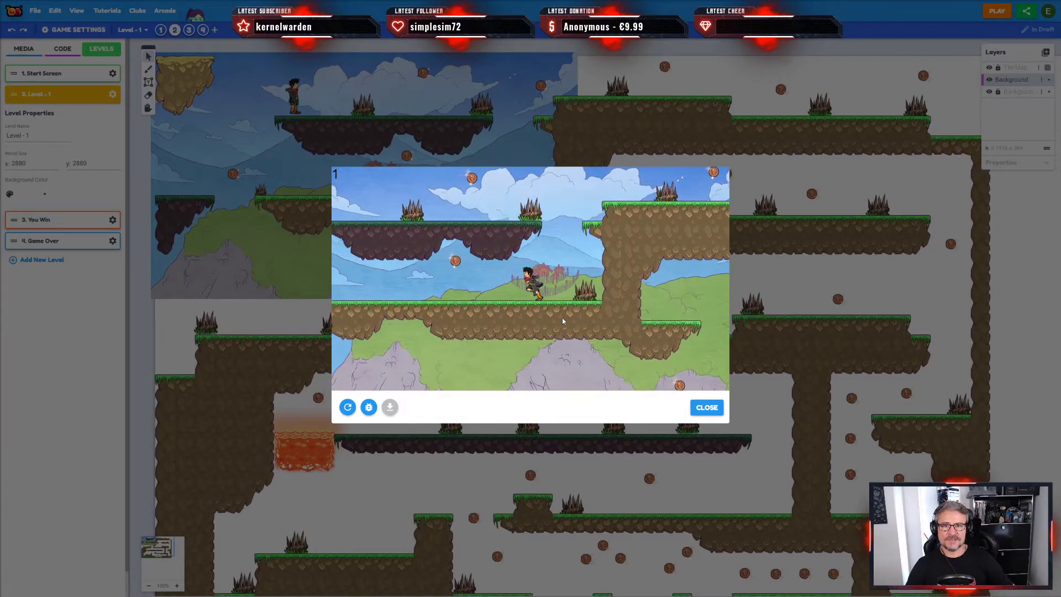
key(Right)
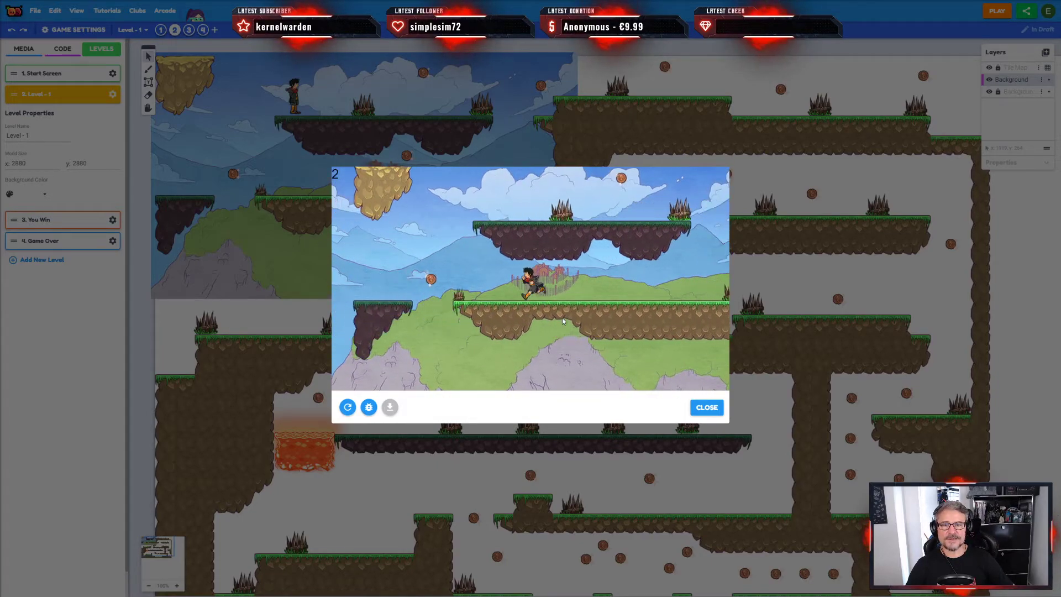
key(Right)
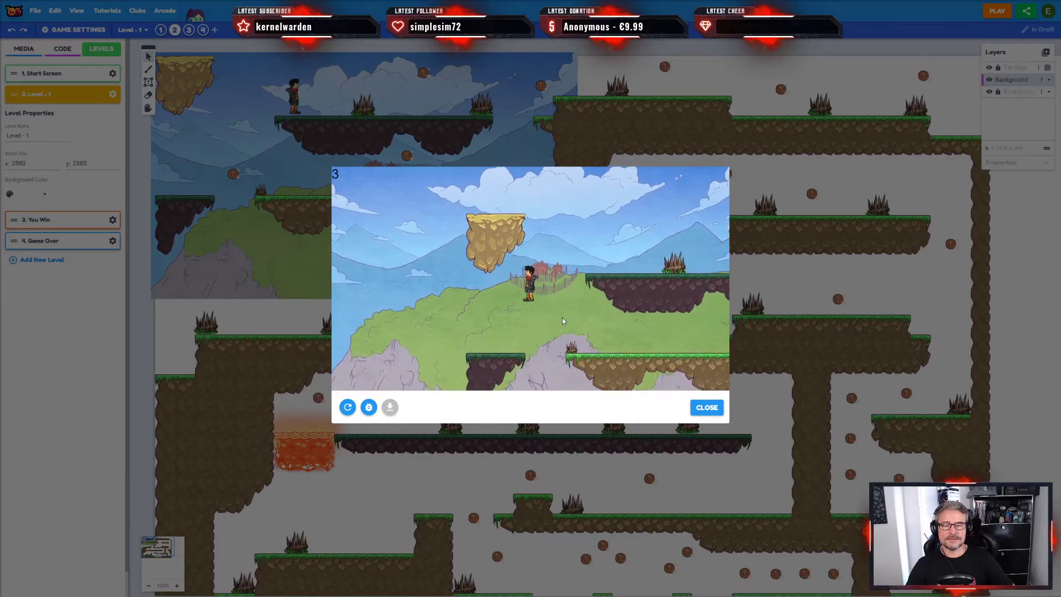
key(Right)
key(Up)
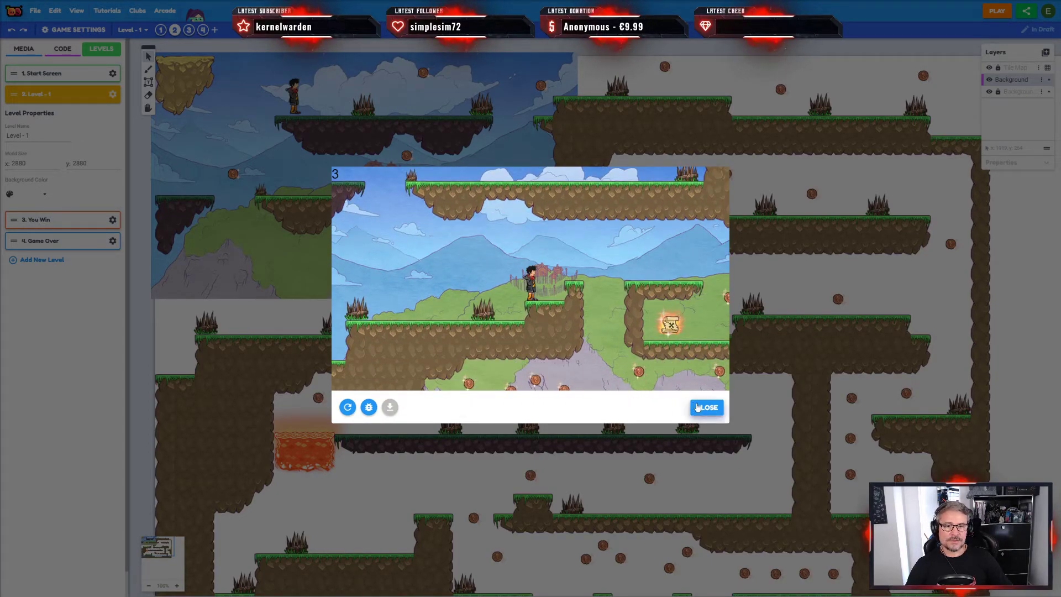
click(707, 407)
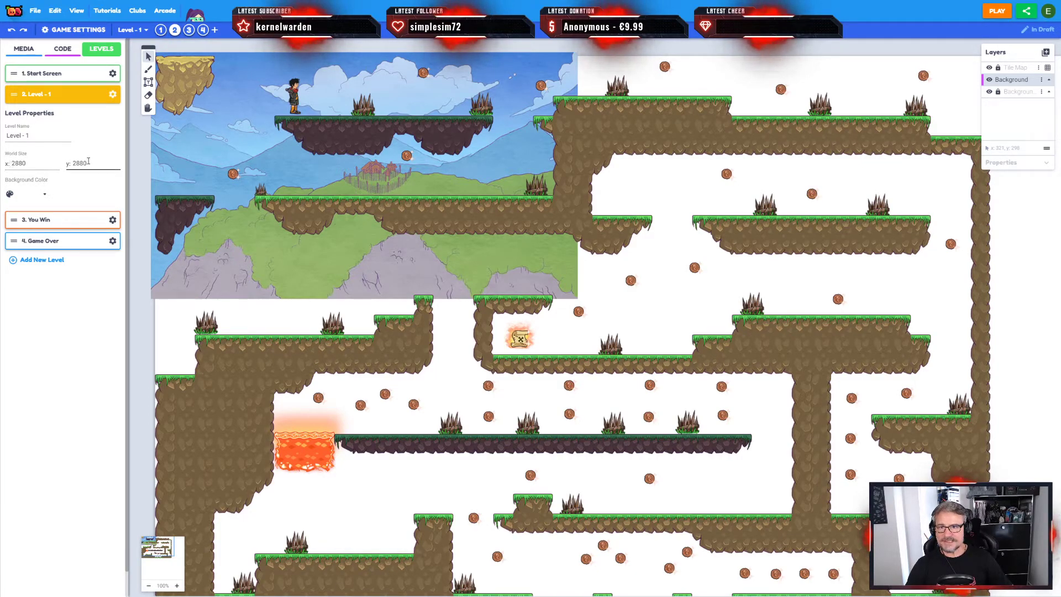
Step: Review the You Win and Game Over levels with their properties, ending on the You Win level
click(49, 221)
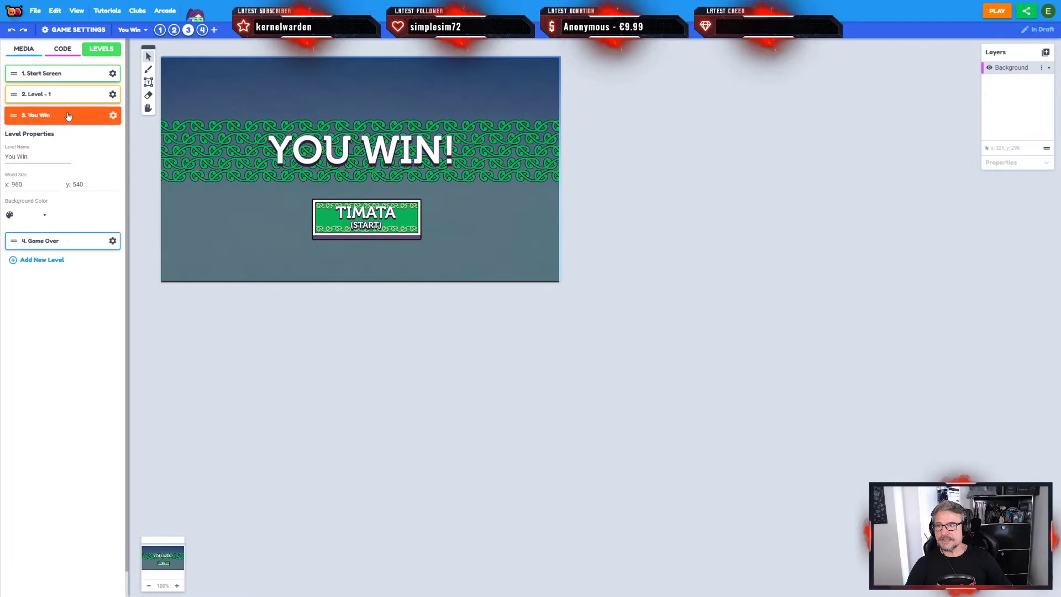
click(97, 241)
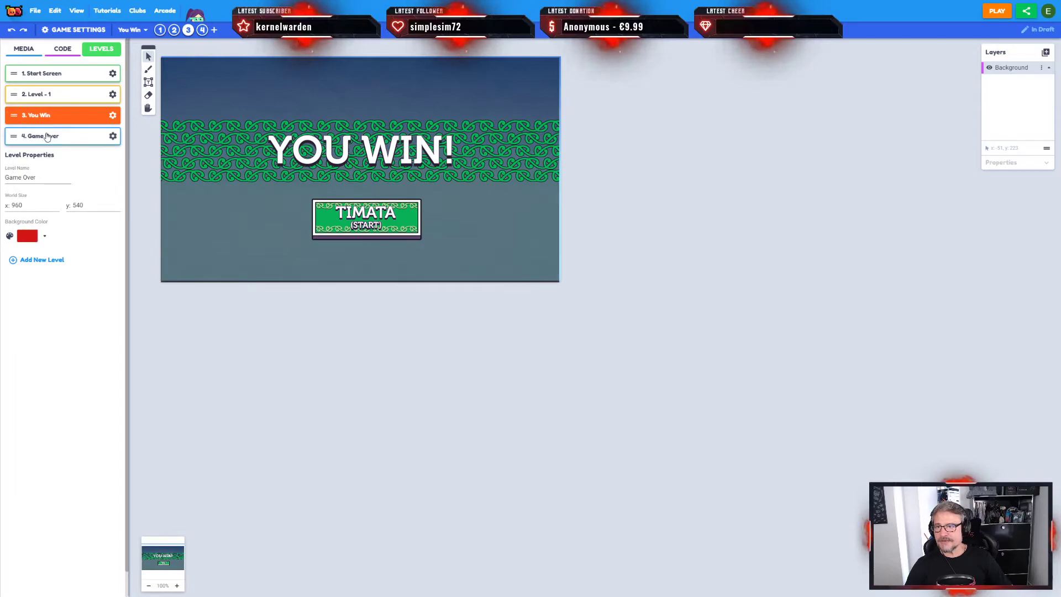
click(76, 136)
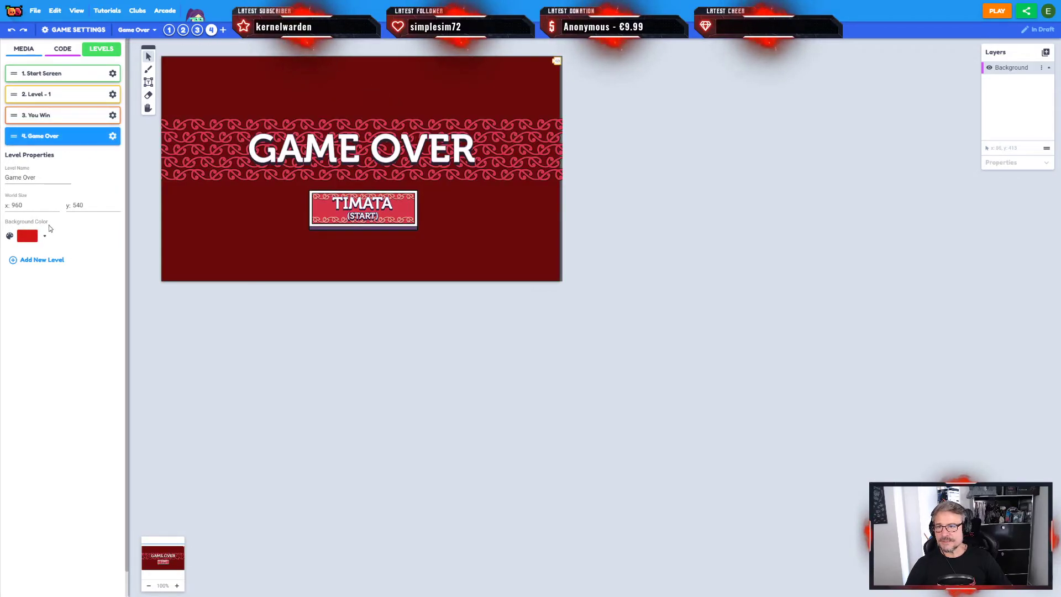
click(113, 116)
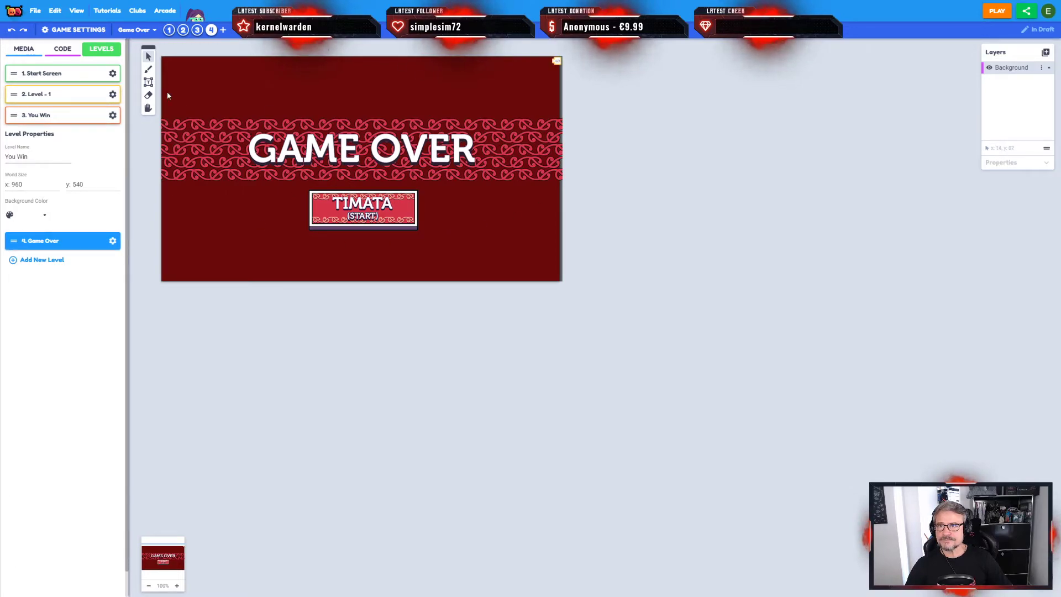
click(197, 30)
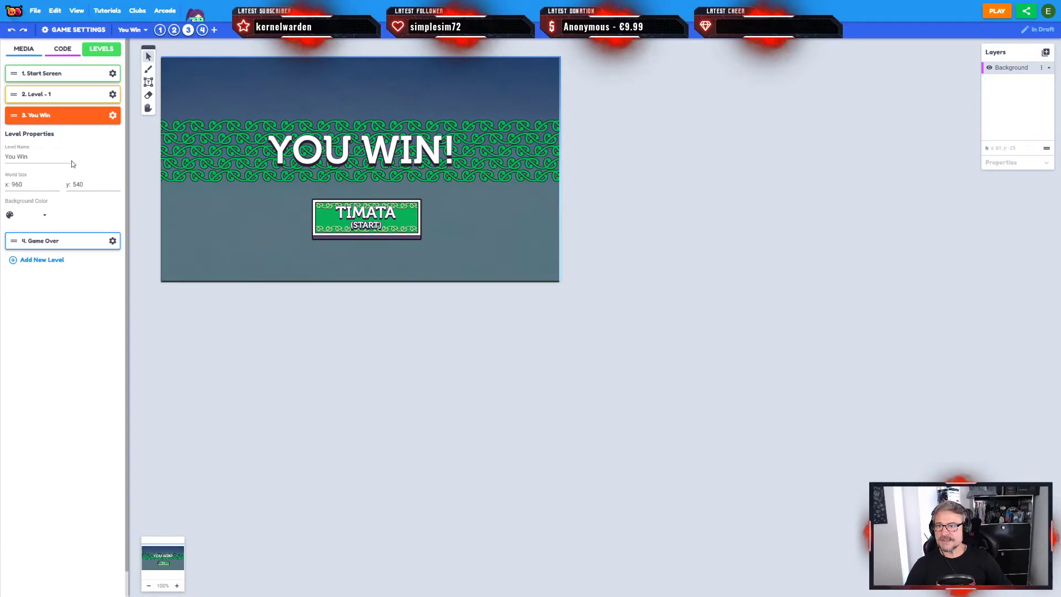
Step: Browse the asset packs in the media Marketplace from start to end and return to the game's media library
click(24, 50)
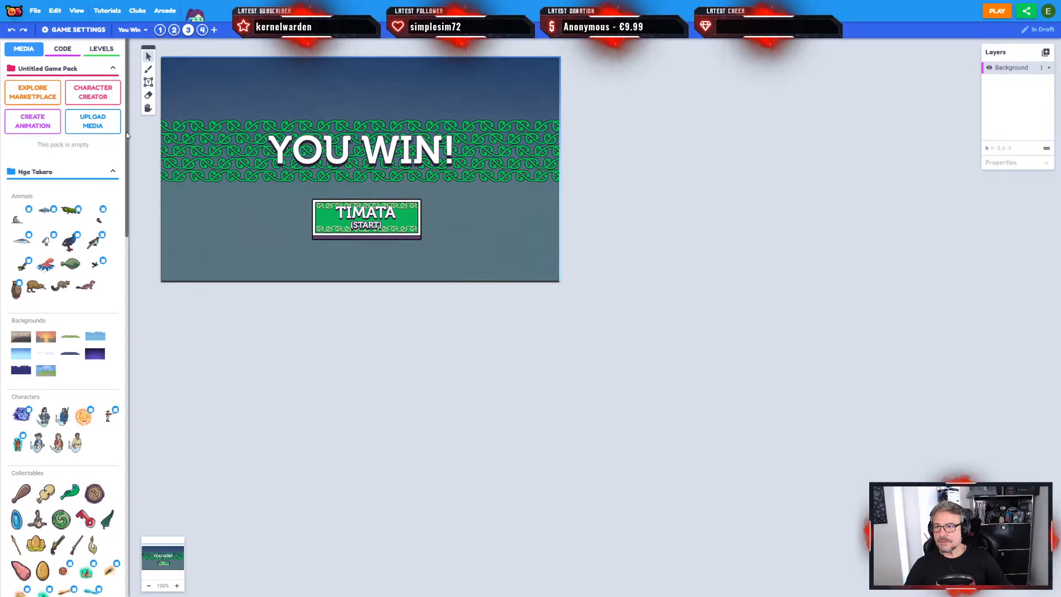
click(35, 91)
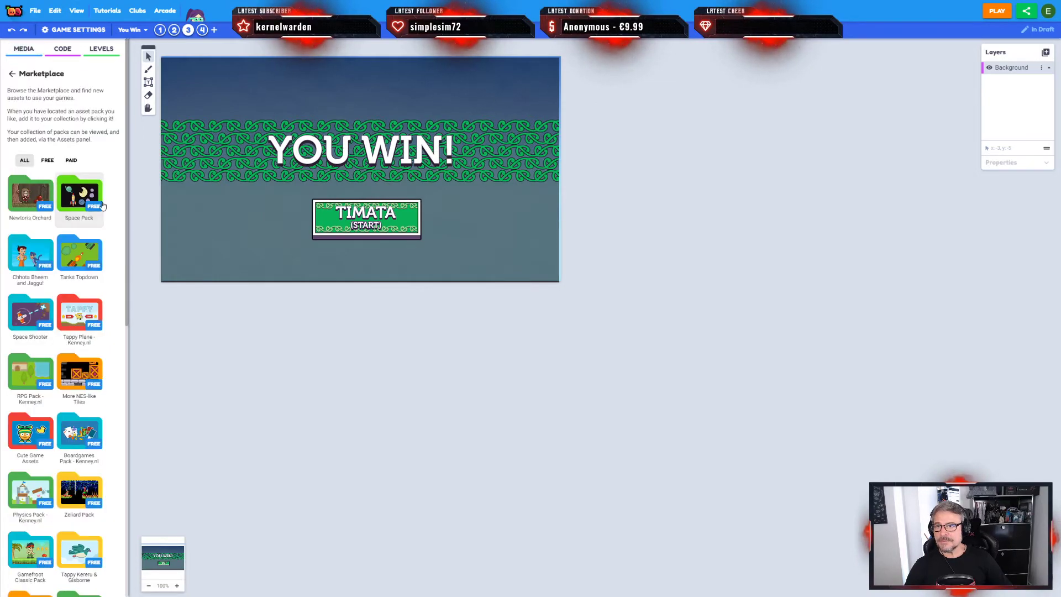
drag(126, 177, 128, 516)
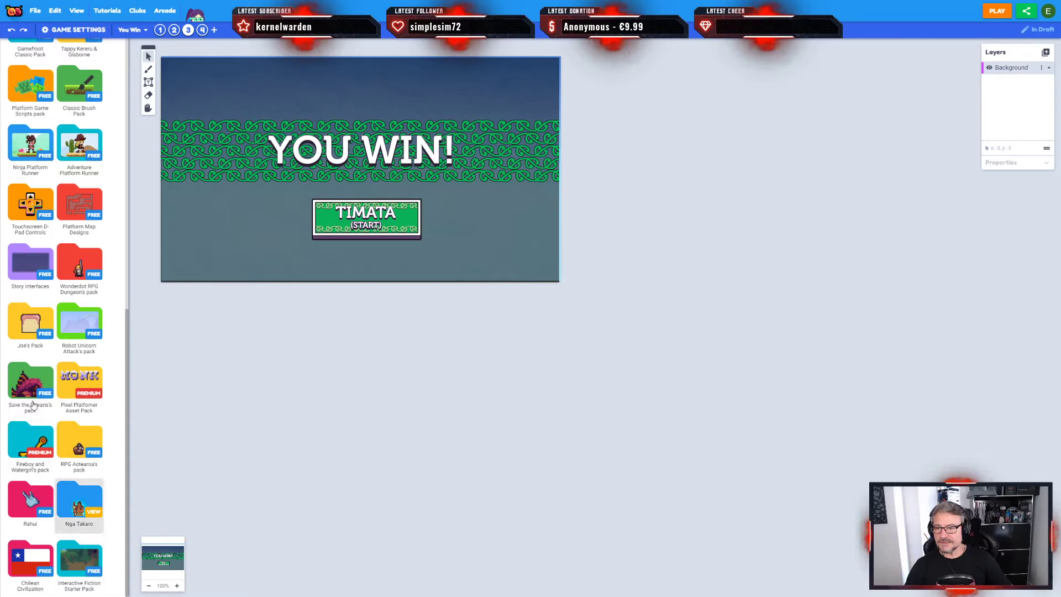
drag(127, 472, 130, 523)
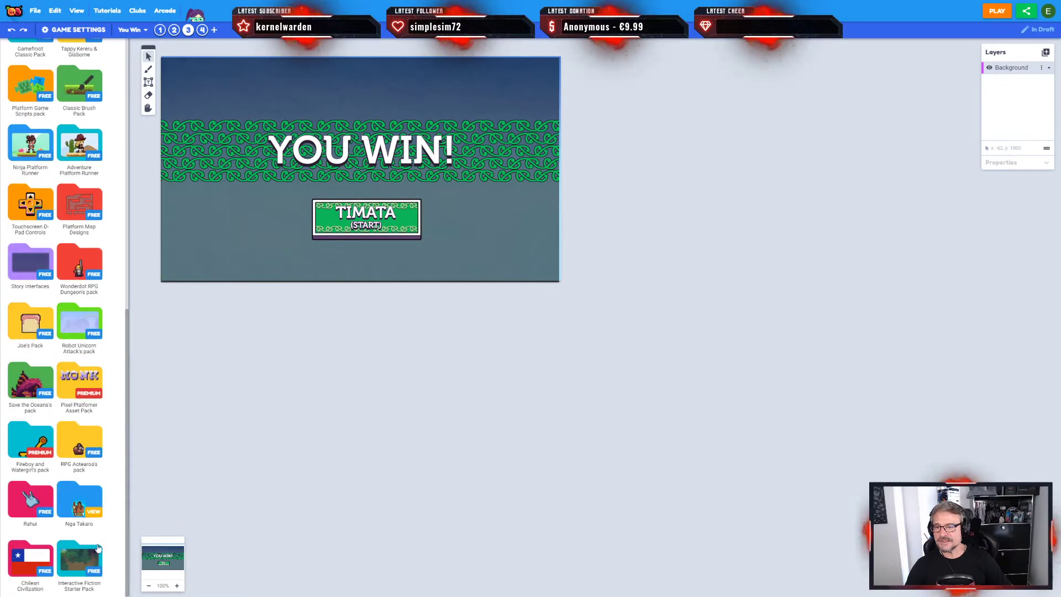
drag(126, 332, 129, 67)
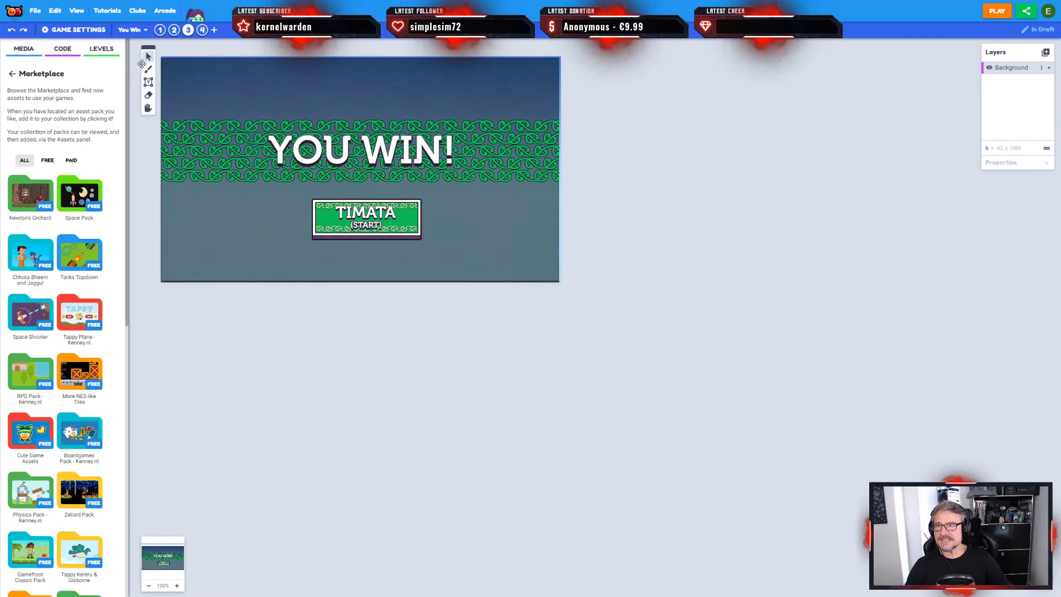
click(11, 73)
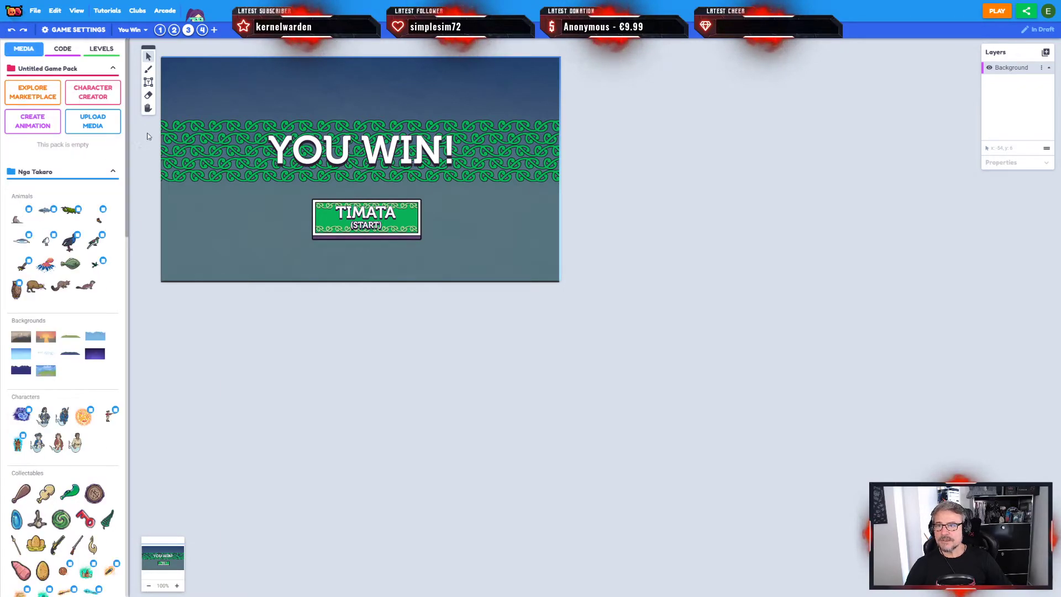
Step: Preview the You Win and Game Over banners from the Interface media on the You Win level without placing them, and return to the selection tool
drag(129, 175, 128, 232)
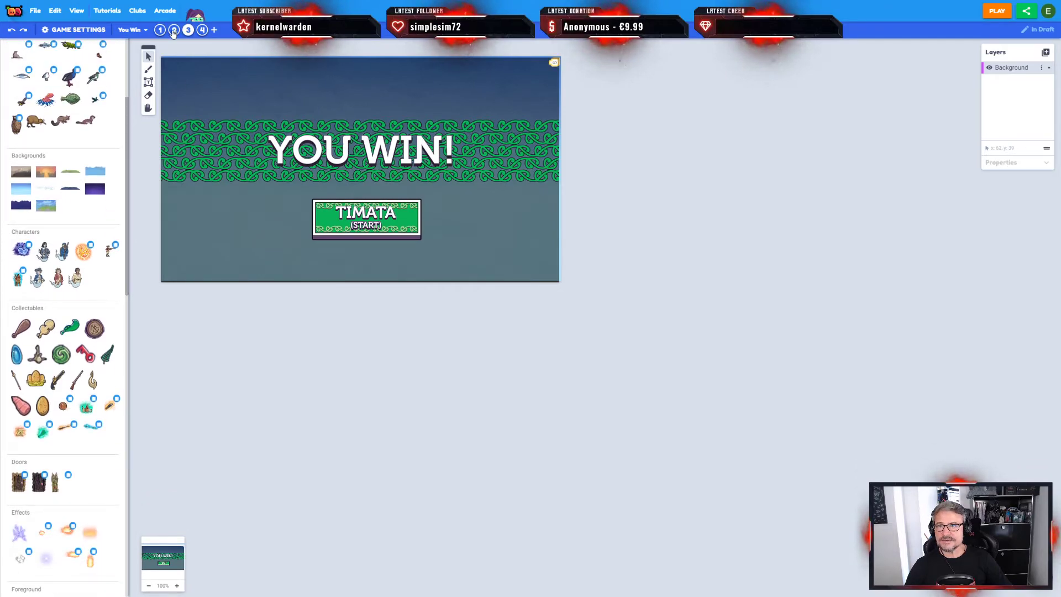
click(174, 29)
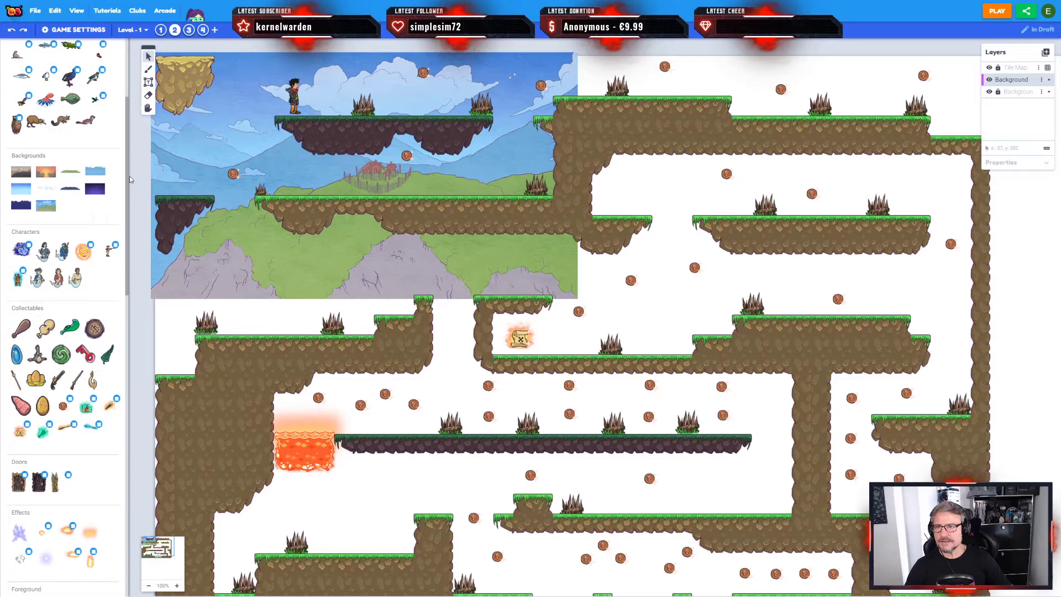
click(188, 30)
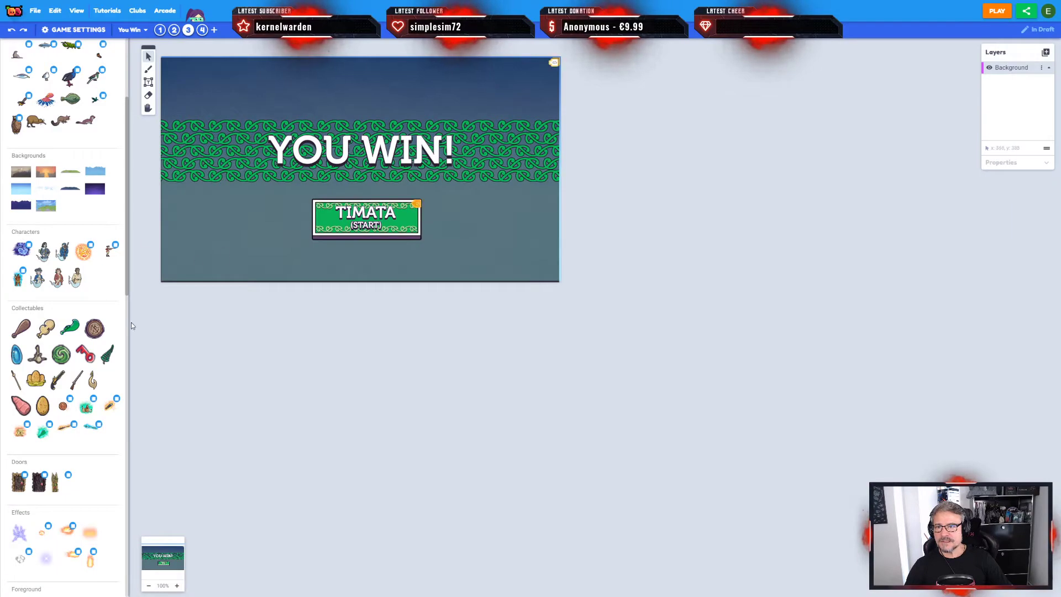
drag(127, 267, 133, 435)
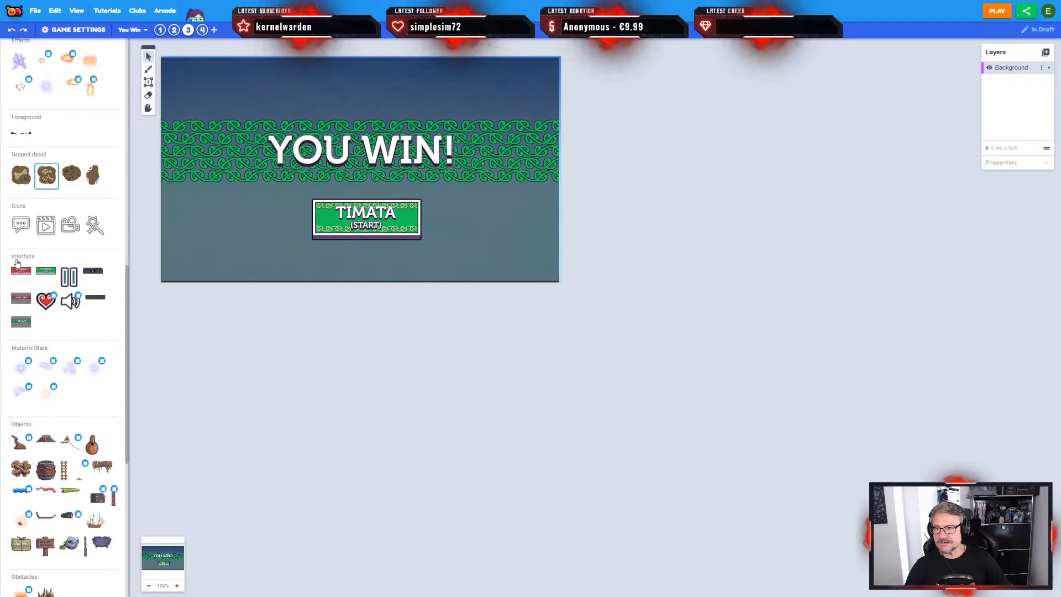
click(21, 322)
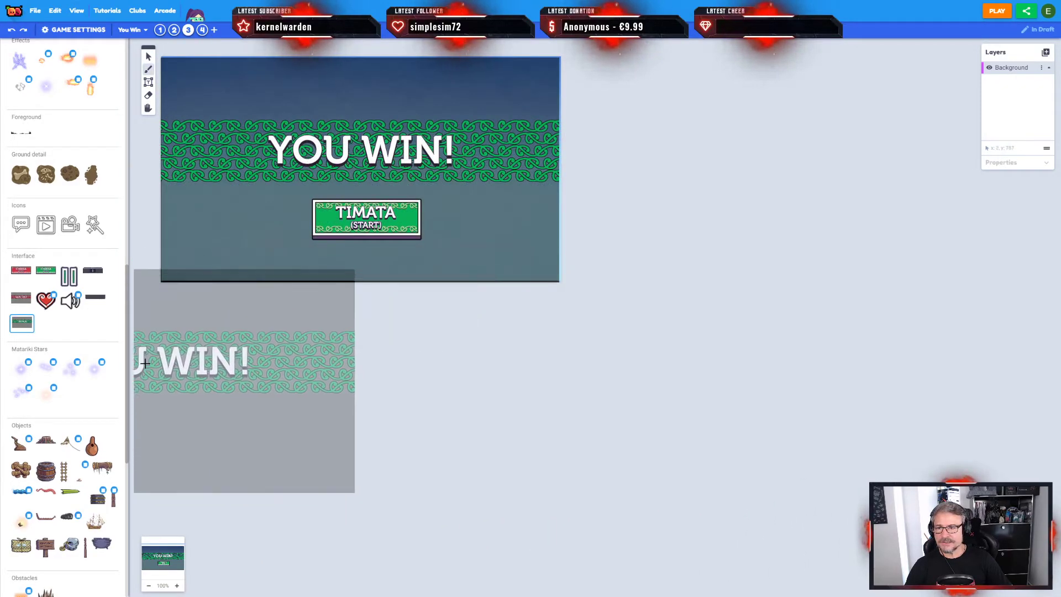
click(21, 299)
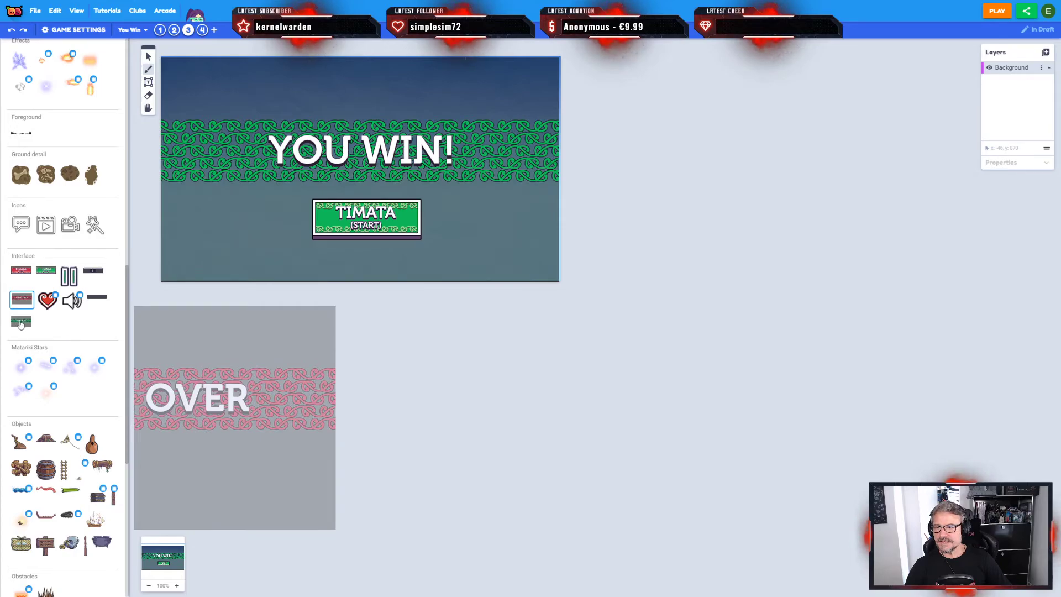
click(21, 321)
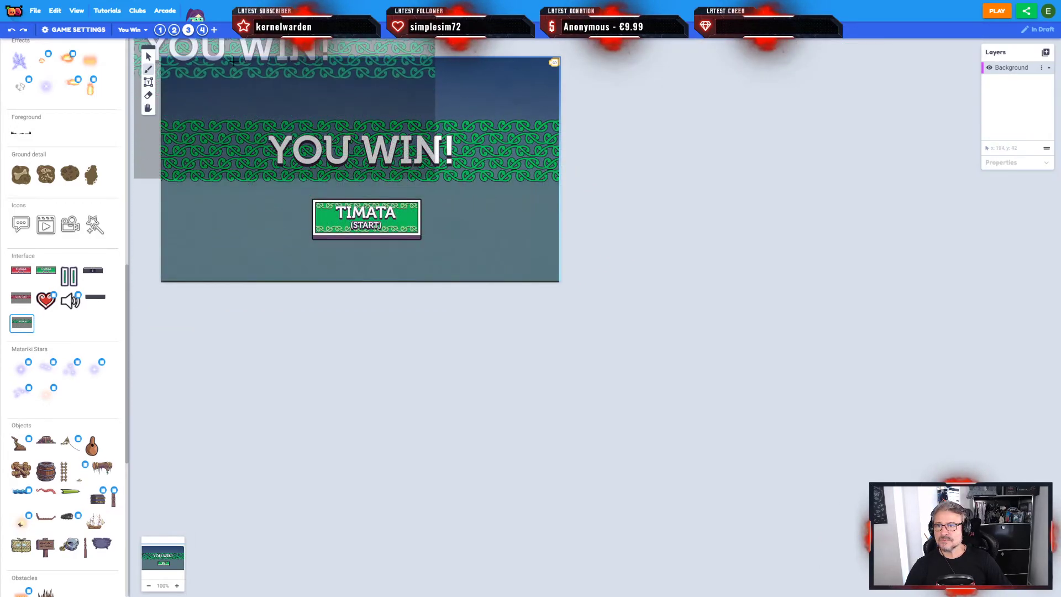
click(148, 56)
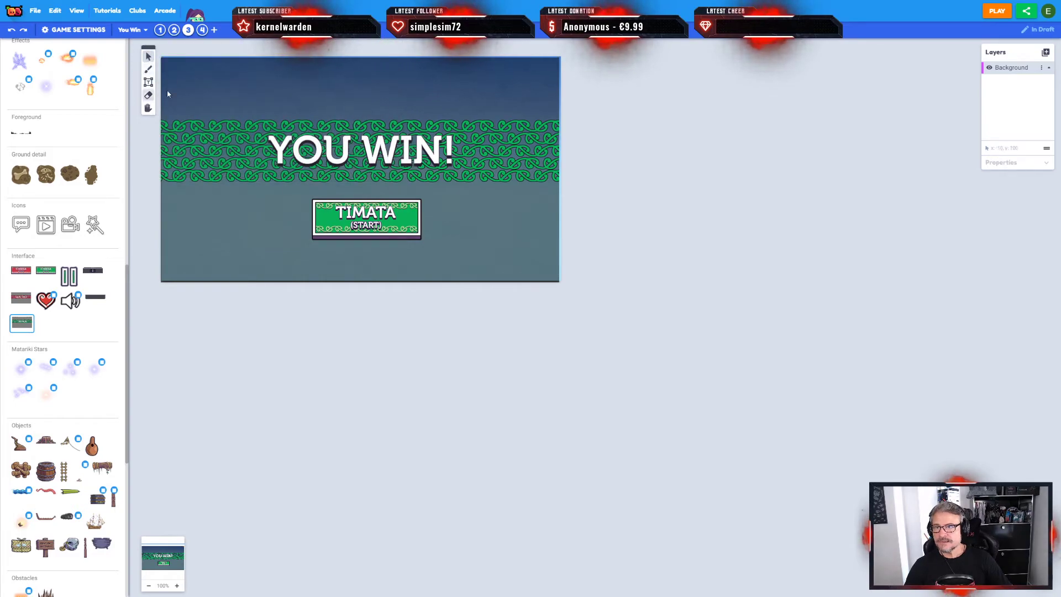
Step: Go back to the Level - 1 map and shift the floating tool palette clear of the level artwork
click(161, 30)
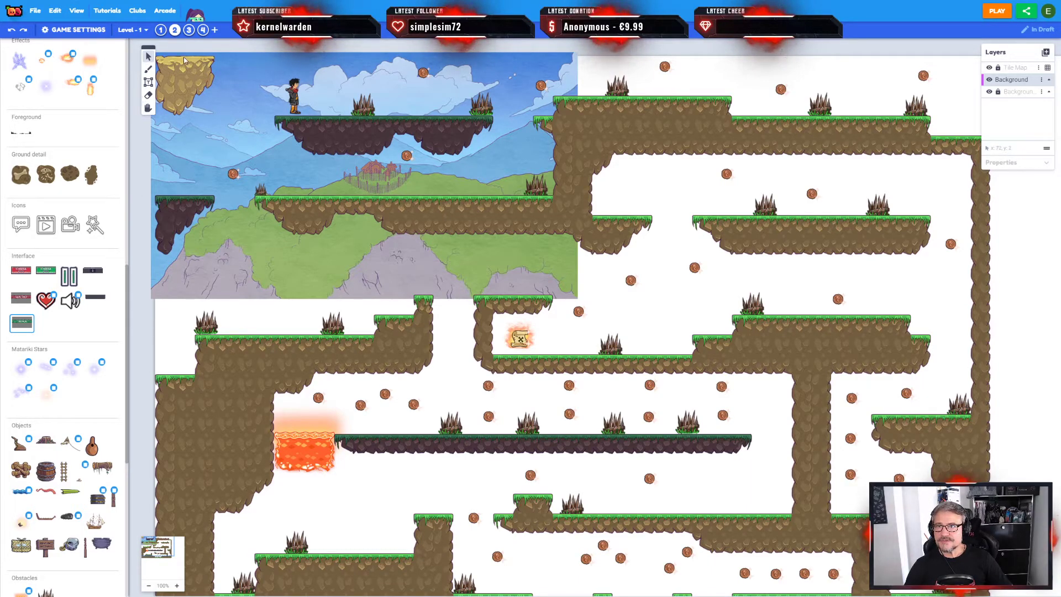
drag(151, 47, 142, 46)
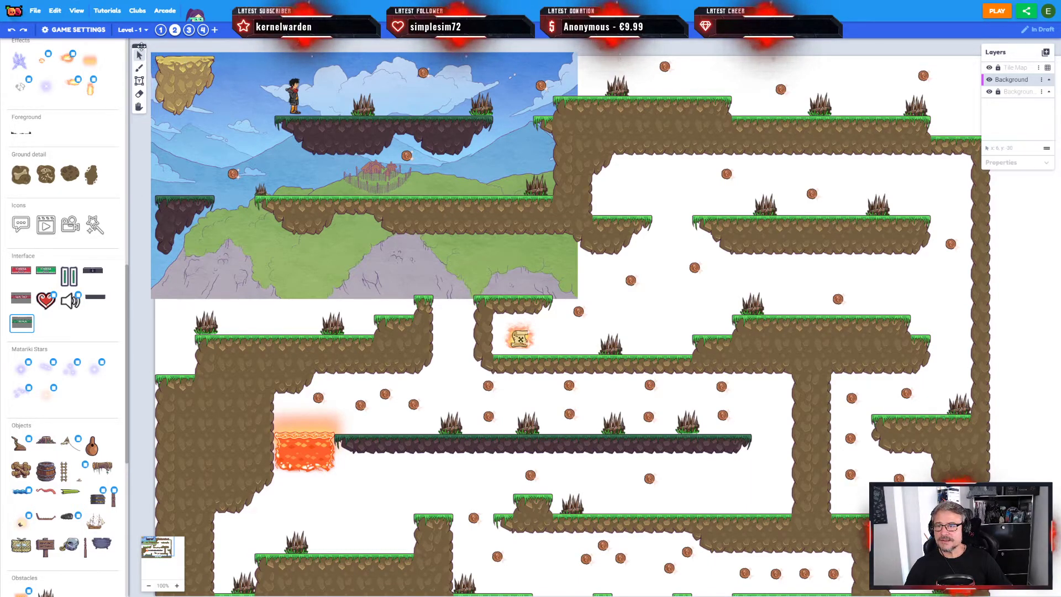
mouse_move(240, 191)
mouse_down()
mouse_move(299, 181)
mouse_move(251, 176)
mouse_up()
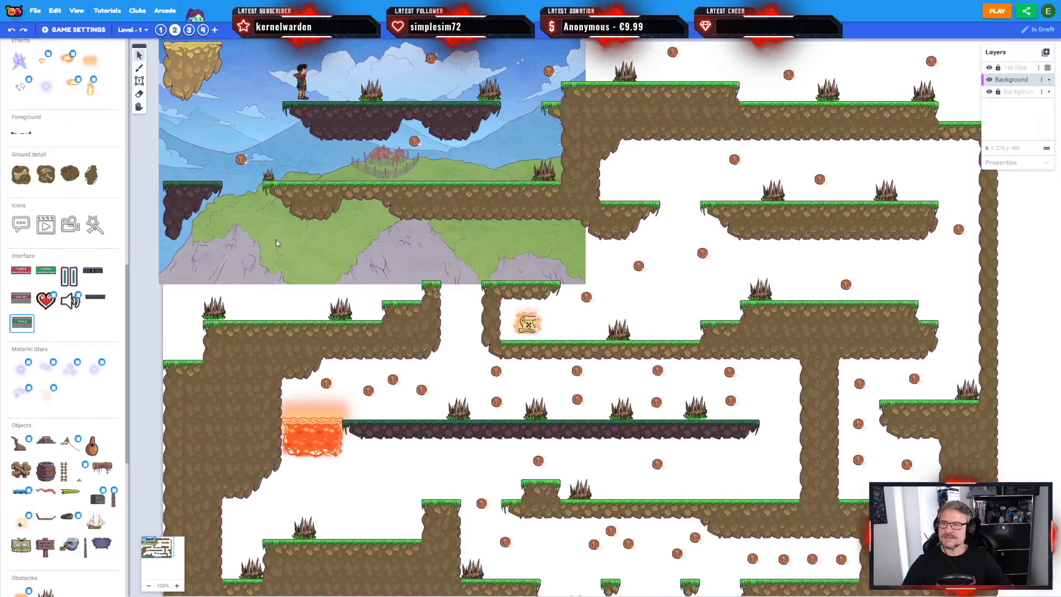
Step: Look through the game's media library from the animals and backgrounds down to the tiles and trees, returning to its start
drag(127, 328, 144, 150)
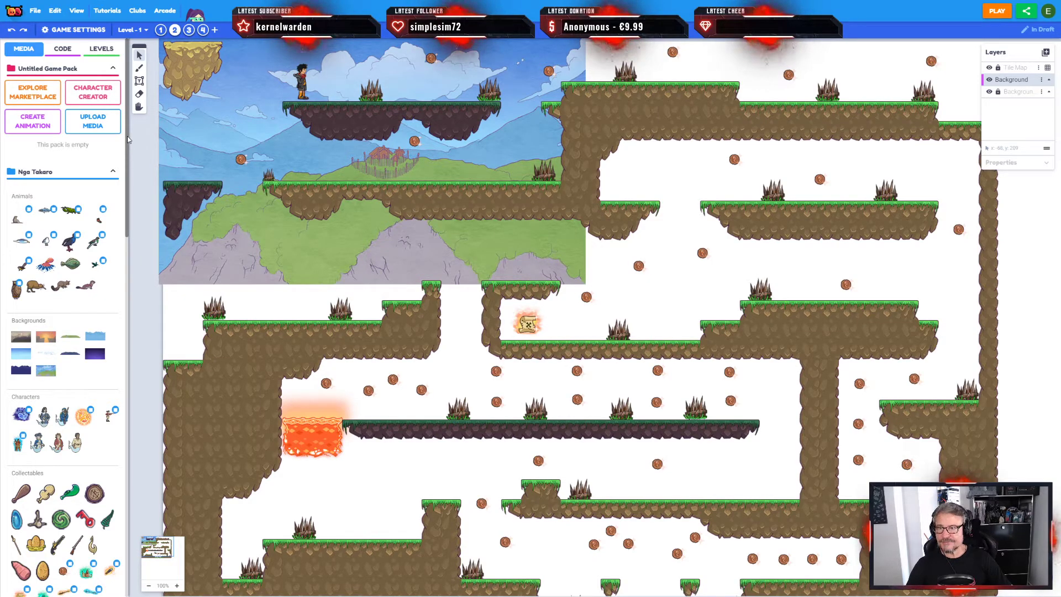
drag(127, 140, 116, 443)
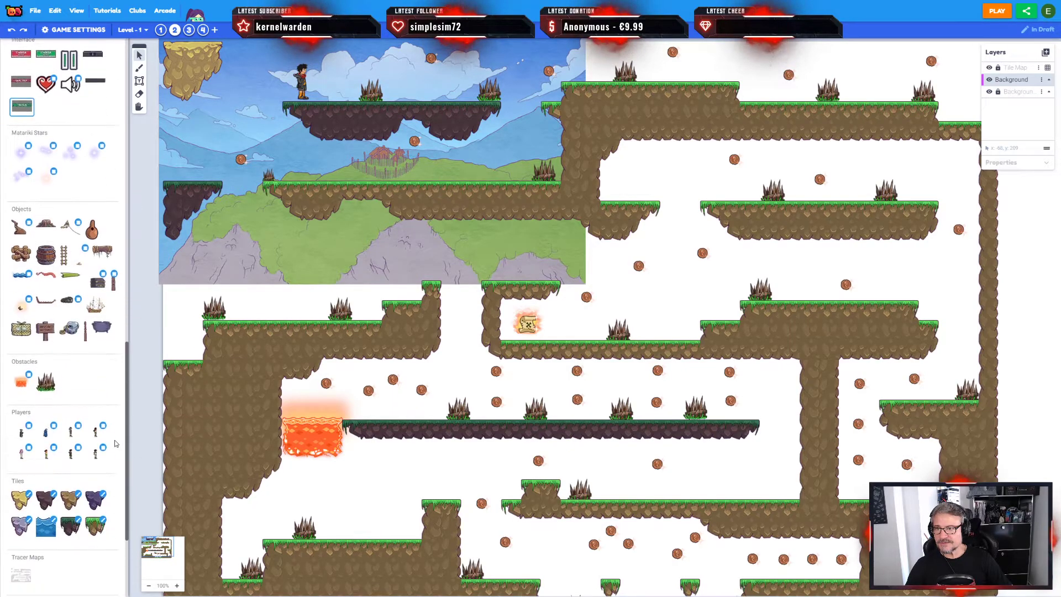
scroll(113, 464, down, 3)
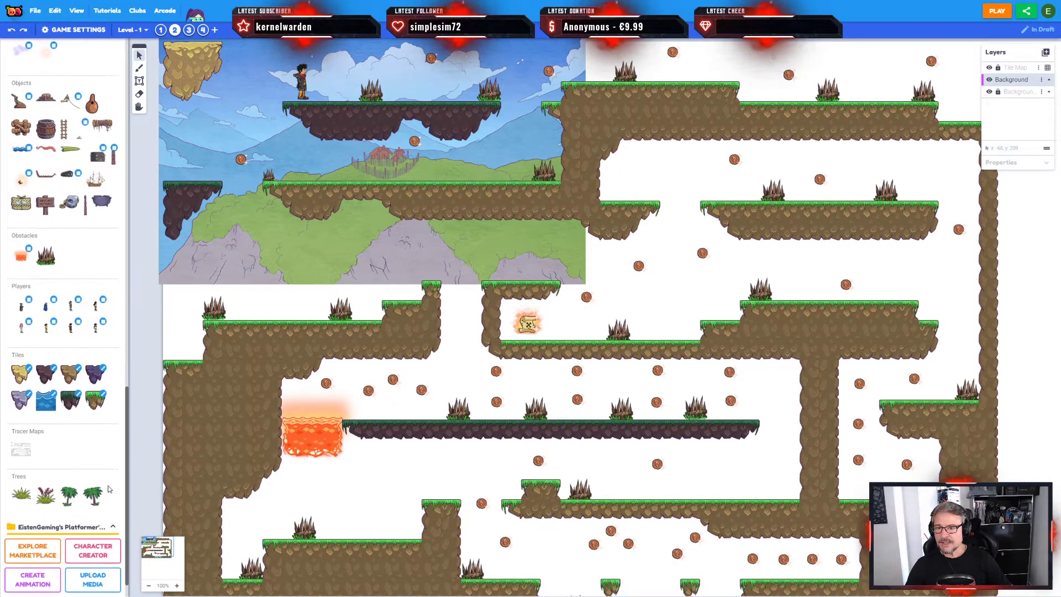
scroll(110, 490, down, 1)
scroll(109, 509, up, 15)
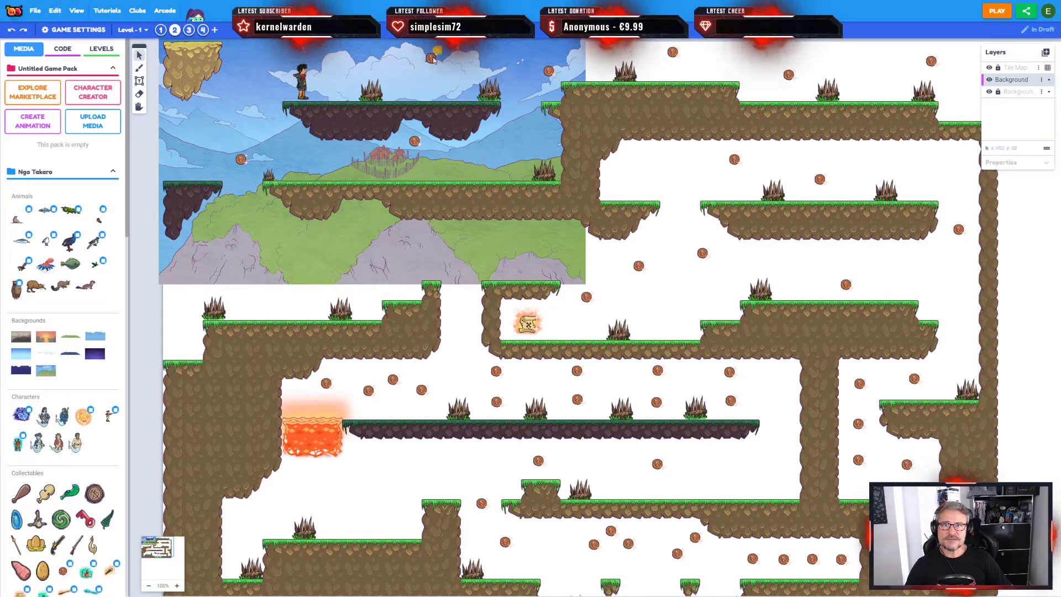
Step: Open the Collectible script from the game's code list and enlarge the view of its blocks
click(102, 49)
click(62, 50)
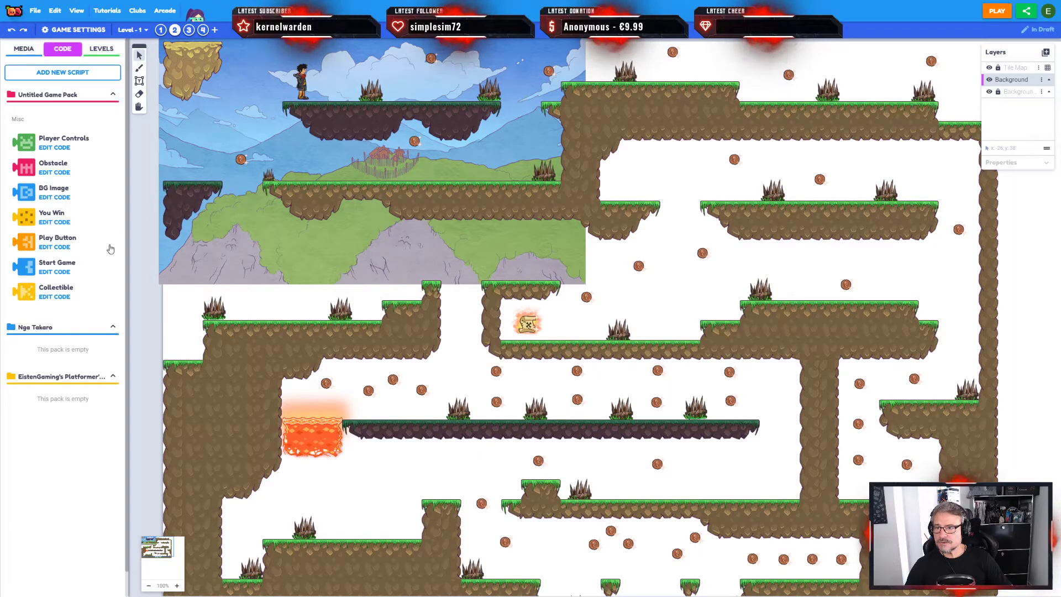
click(54, 297)
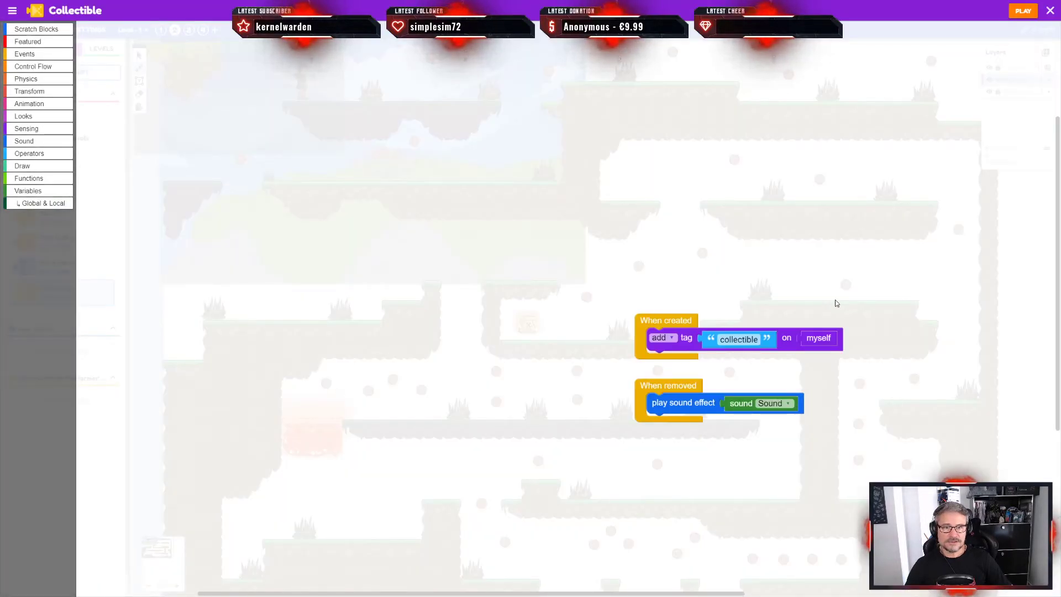
drag(836, 300, 640, 206)
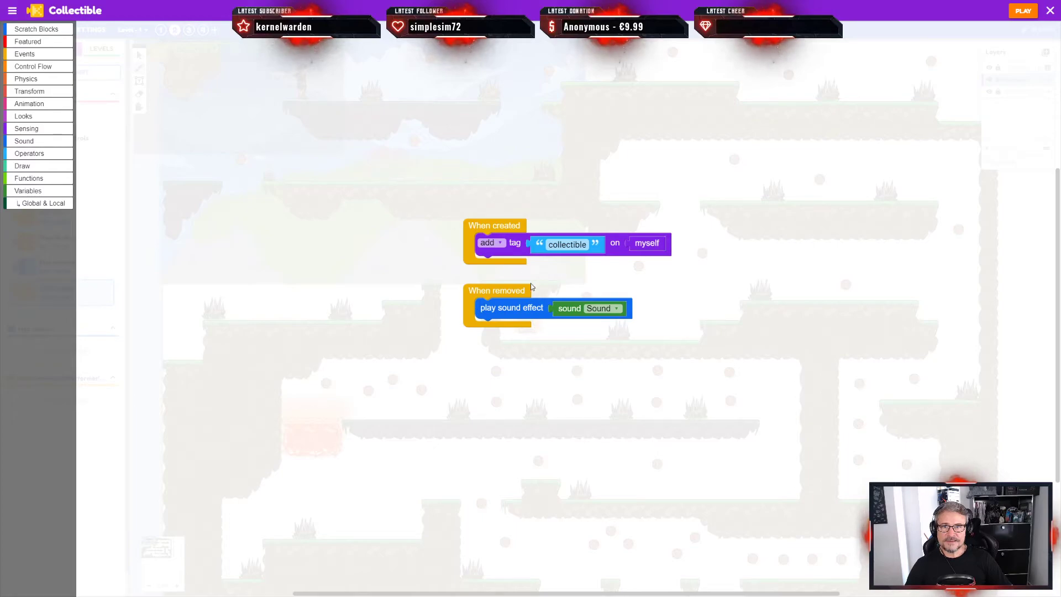
scroll(548, 265, up, 3)
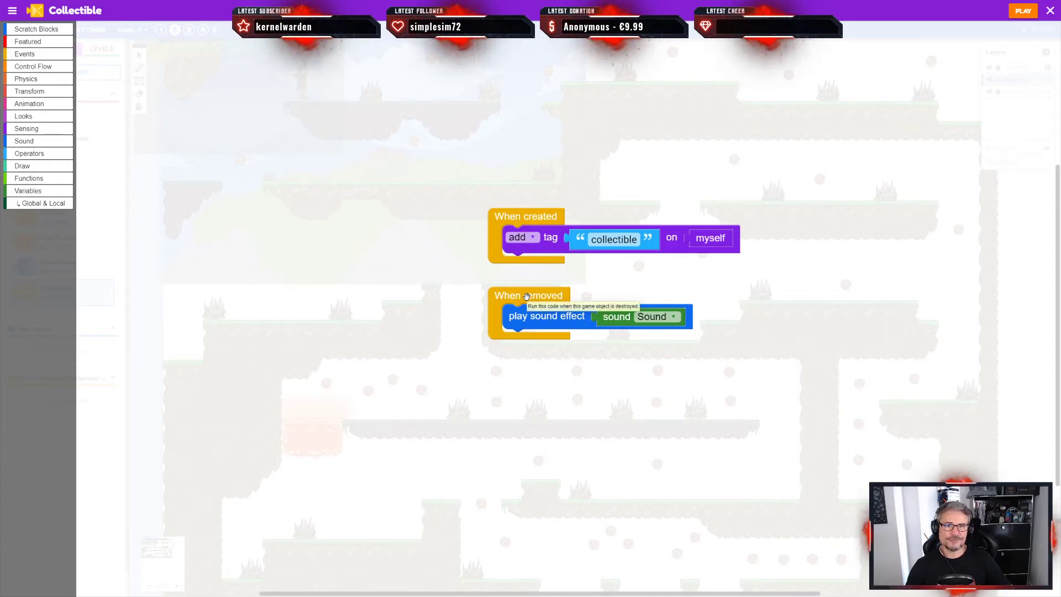
Step: Examine the sound effect block and its Sound variable options, then close the Collectible script and return to the selection tool
drag(527, 297, 527, 294)
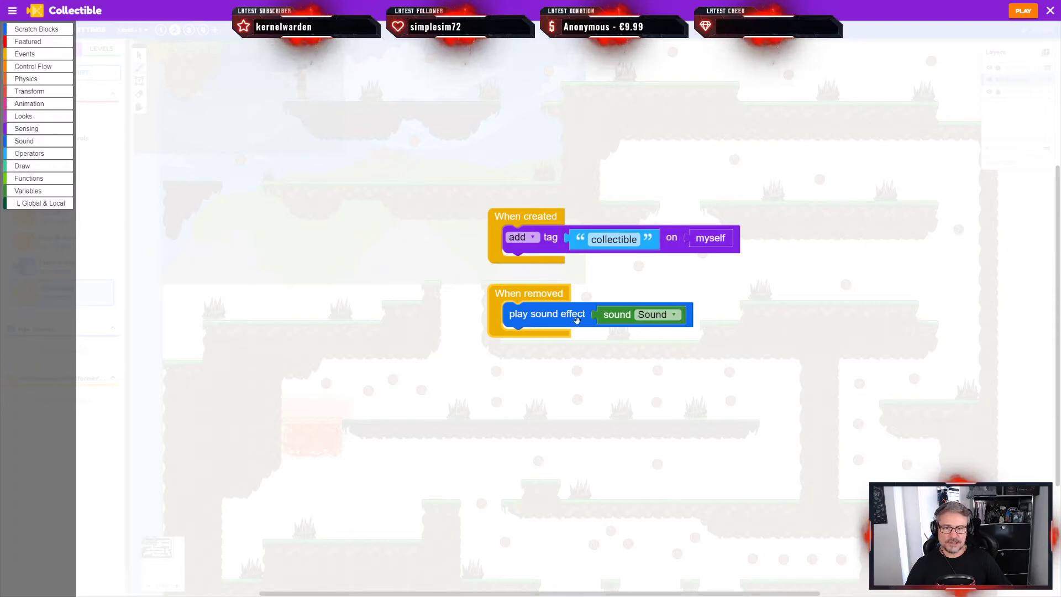
click(600, 319)
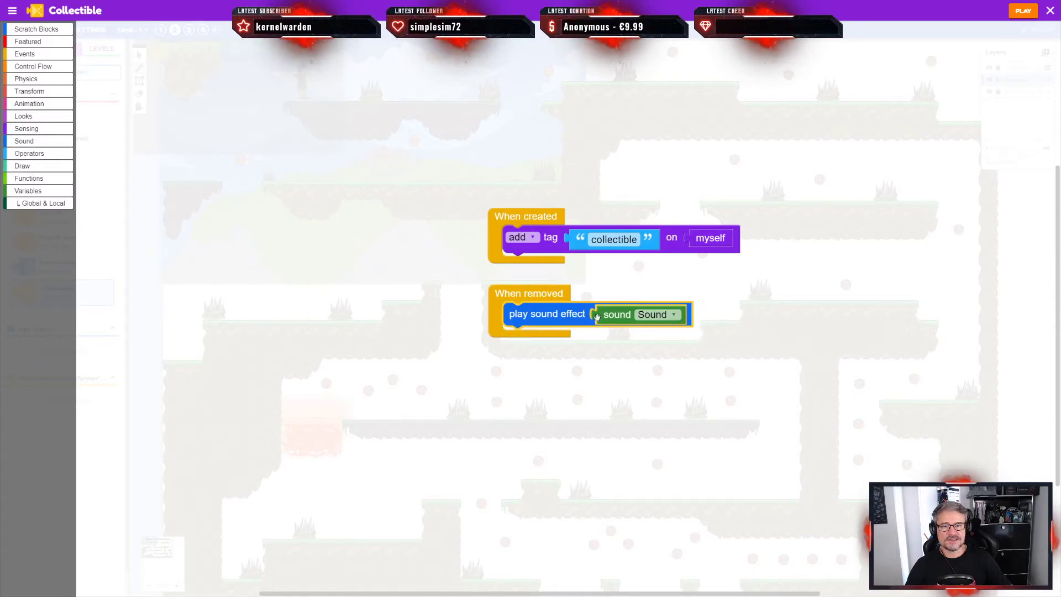
click(675, 315)
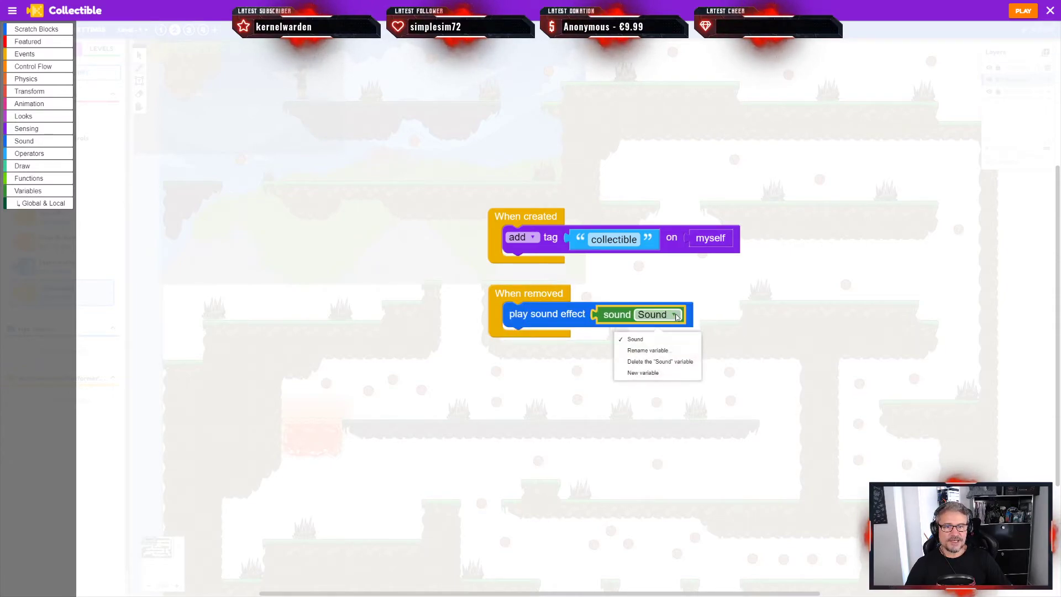
click(735, 316)
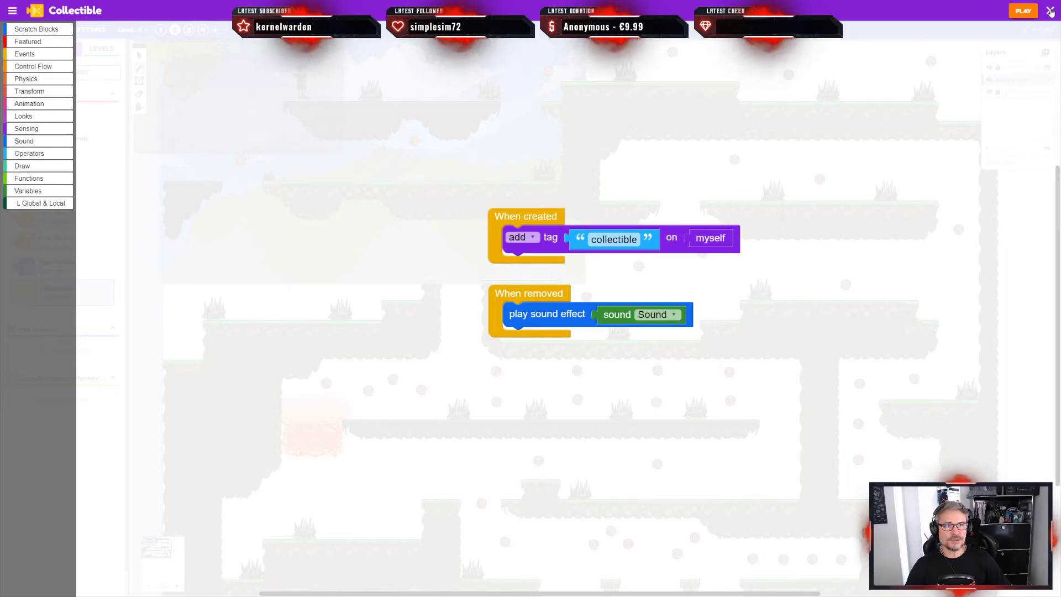
click(1050, 11)
click(608, 340)
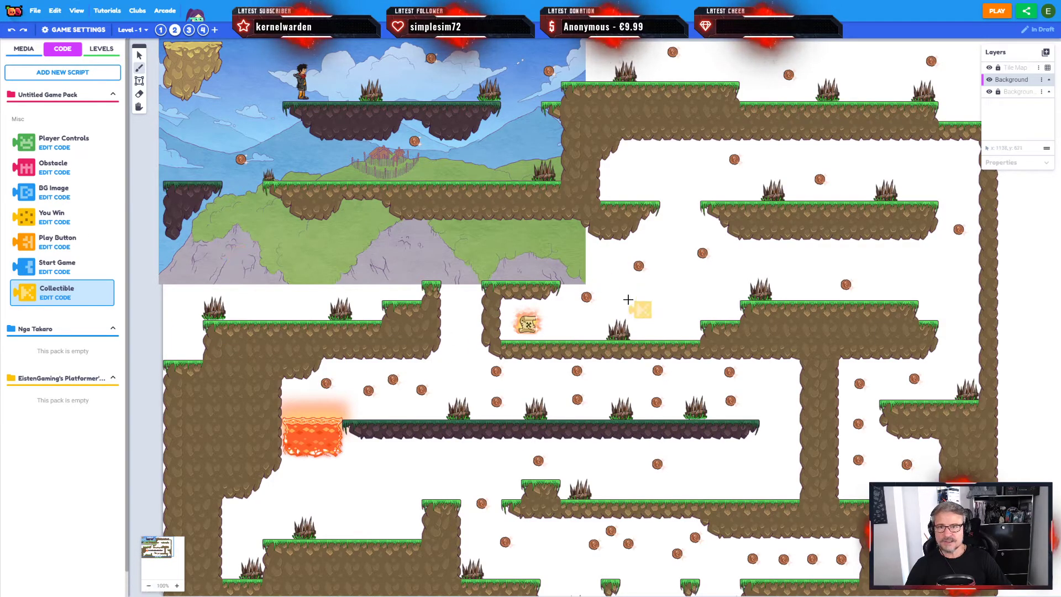
click(139, 56)
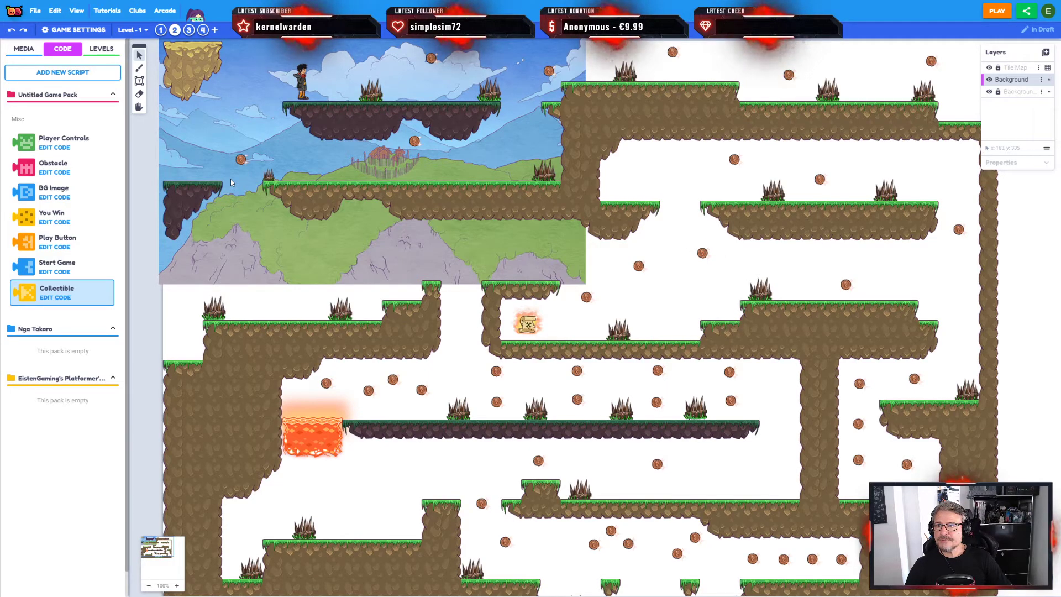
Step: Save the game
click(35, 12)
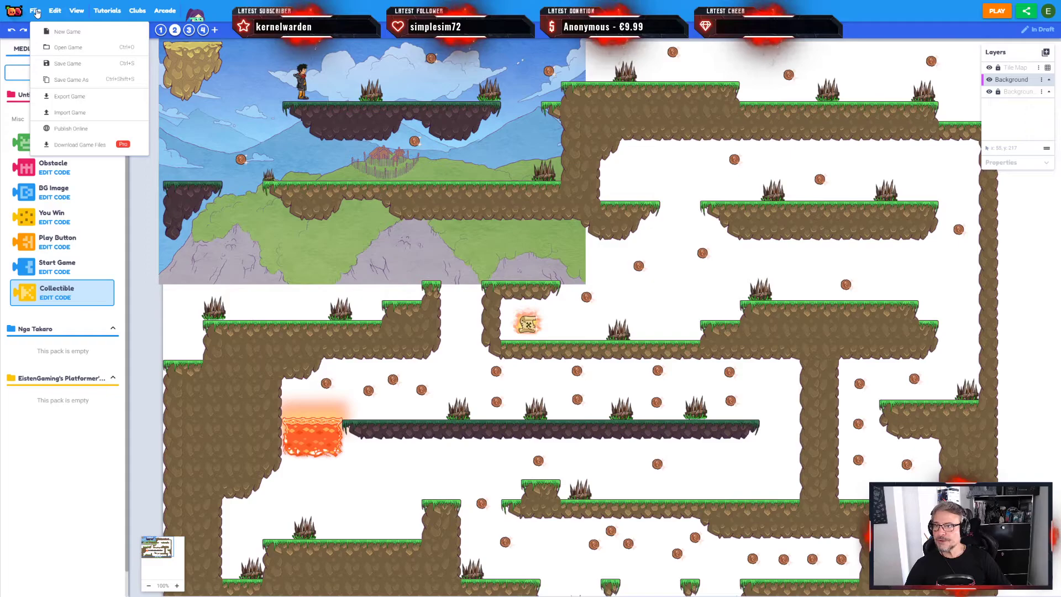
click(36, 13)
click(35, 12)
click(67, 64)
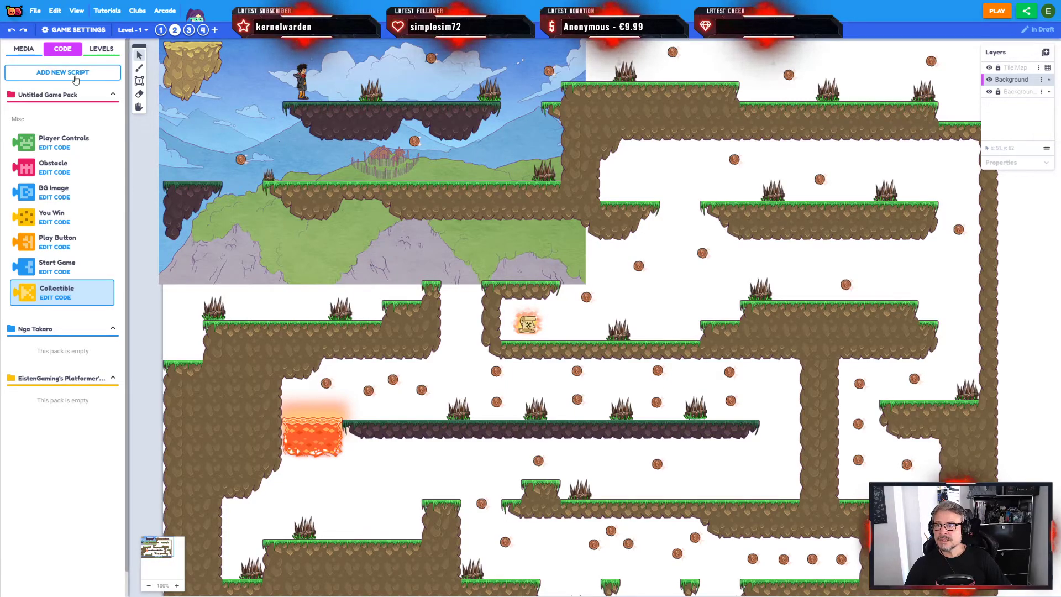
Step: Review the name, summary and thumbnail fields of the online publishing form and leave it without publishing
click(34, 11)
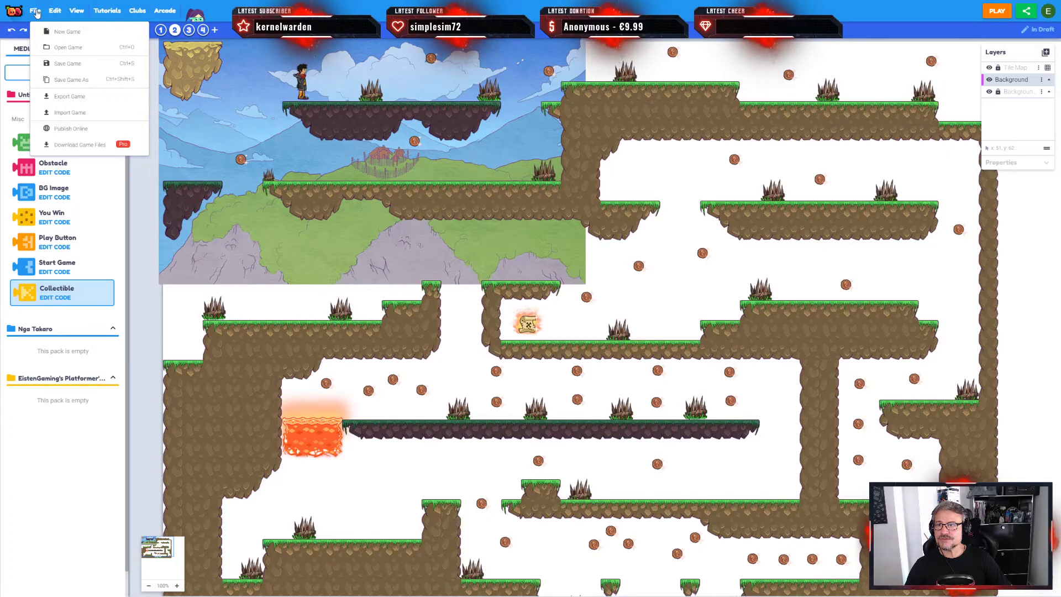
click(82, 131)
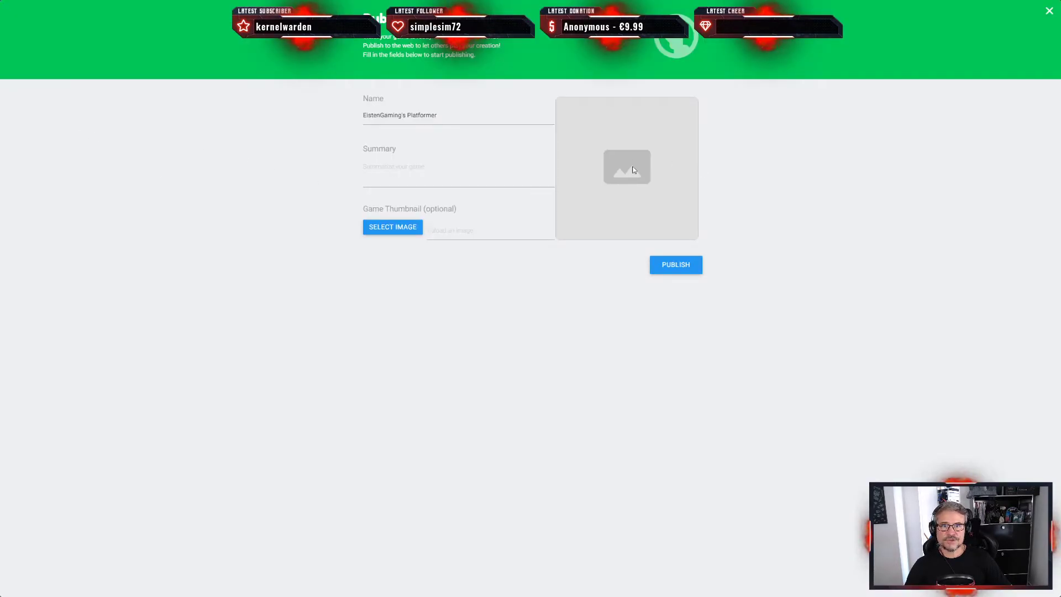
click(388, 113)
click(394, 163)
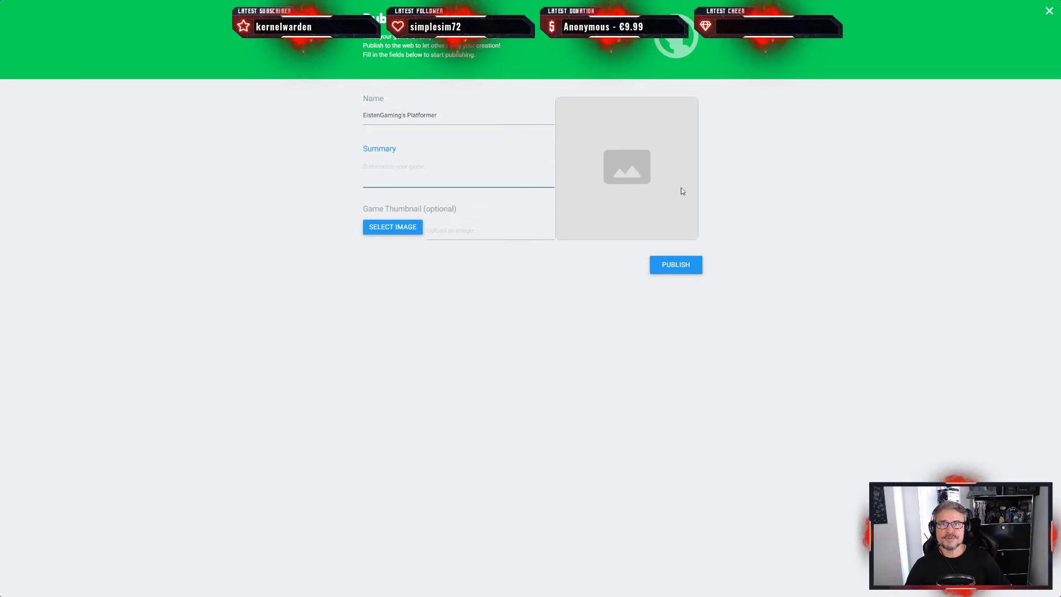
key(Escape)
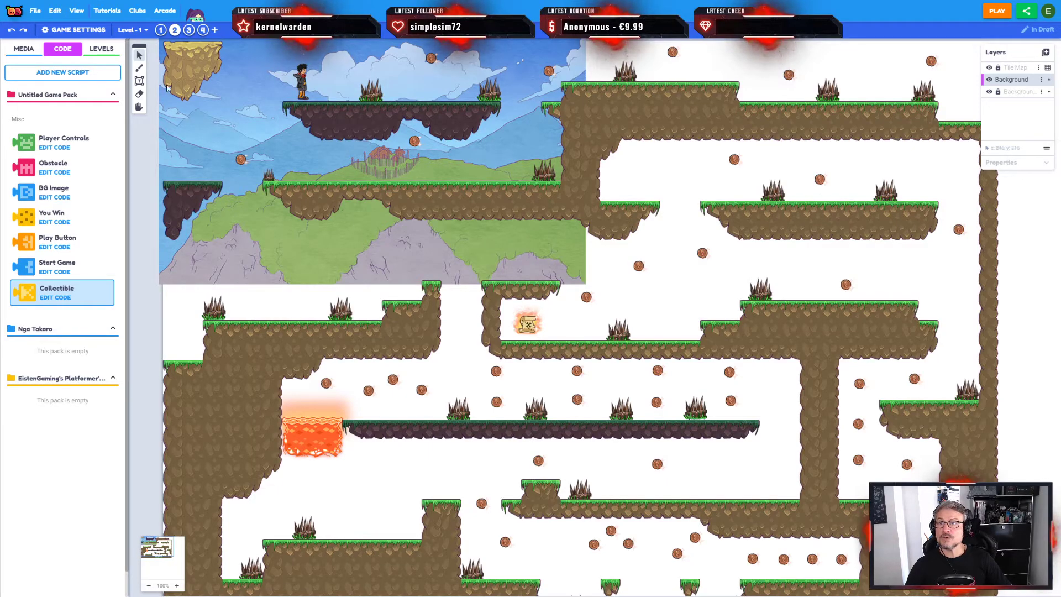
Step: Open the Player Controls script attached to the player character on the Level - 1 map
right_click(302, 76)
mouse_move(353, 88)
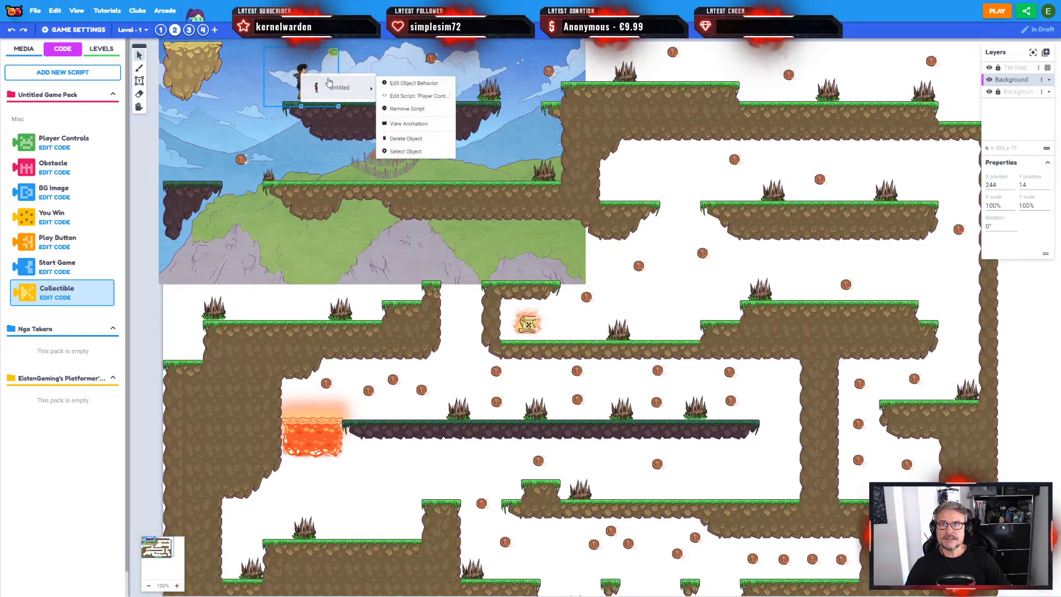
click(434, 96)
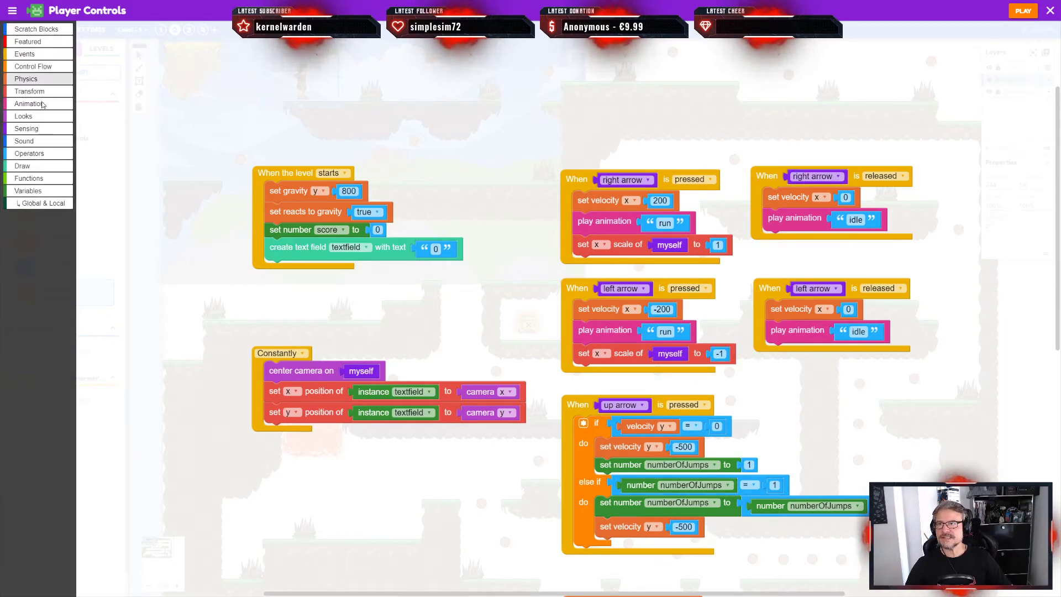
Step: Browse the Scratch Blocks and the Featured blocks by release date in the script editor
click(37, 30)
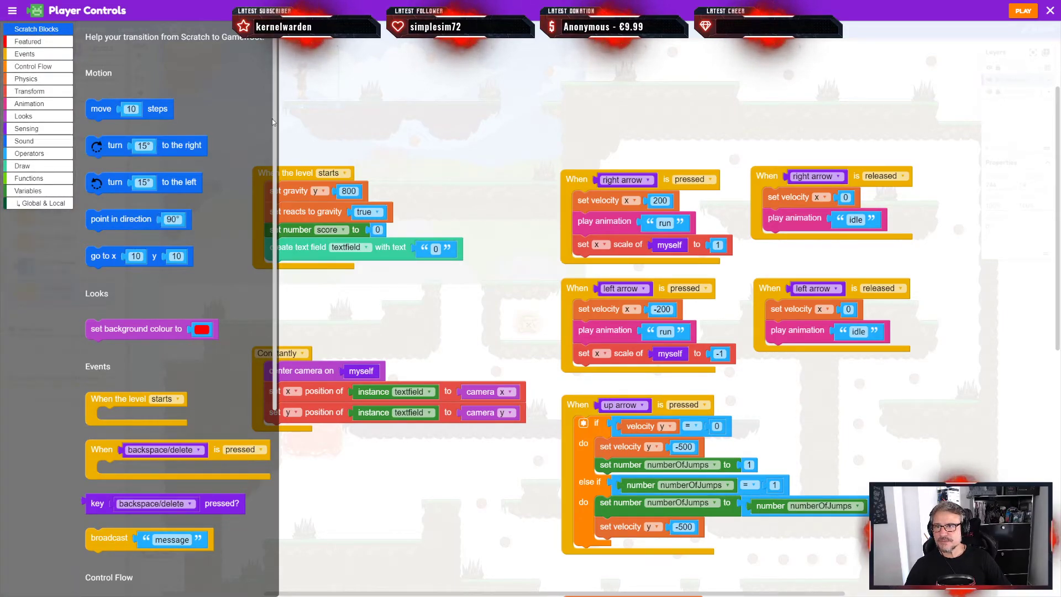
scroll(259, 143, down, 3)
scroll(275, 265, down, 5)
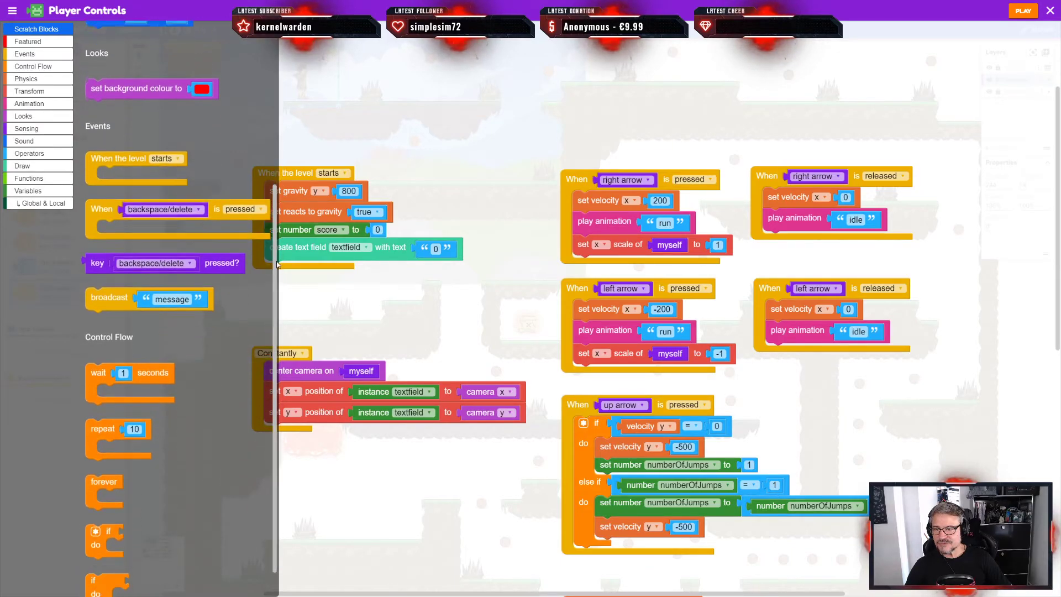
scroll(275, 287, up, 10)
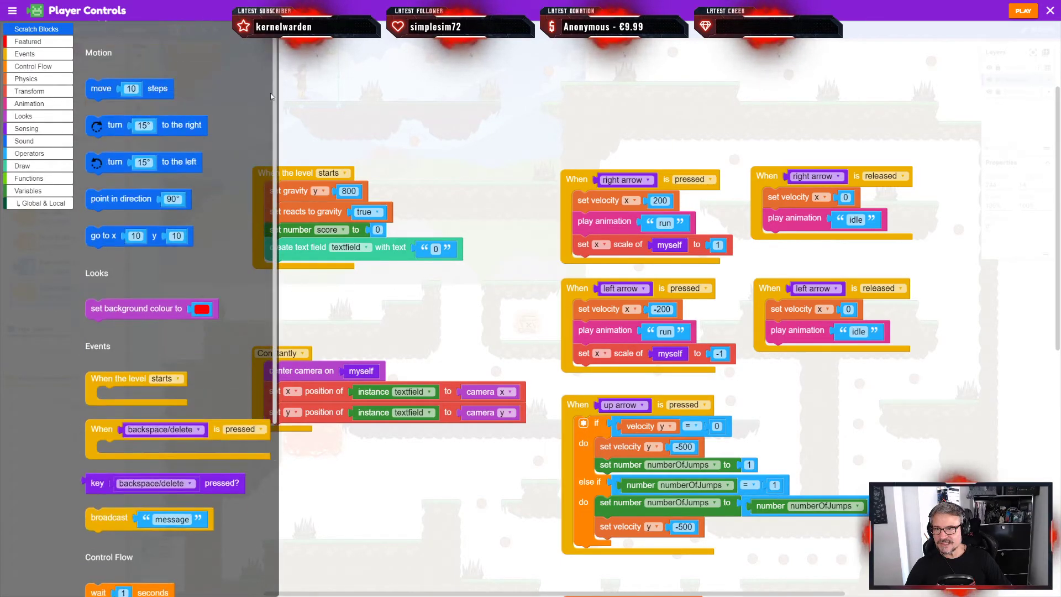
click(39, 42)
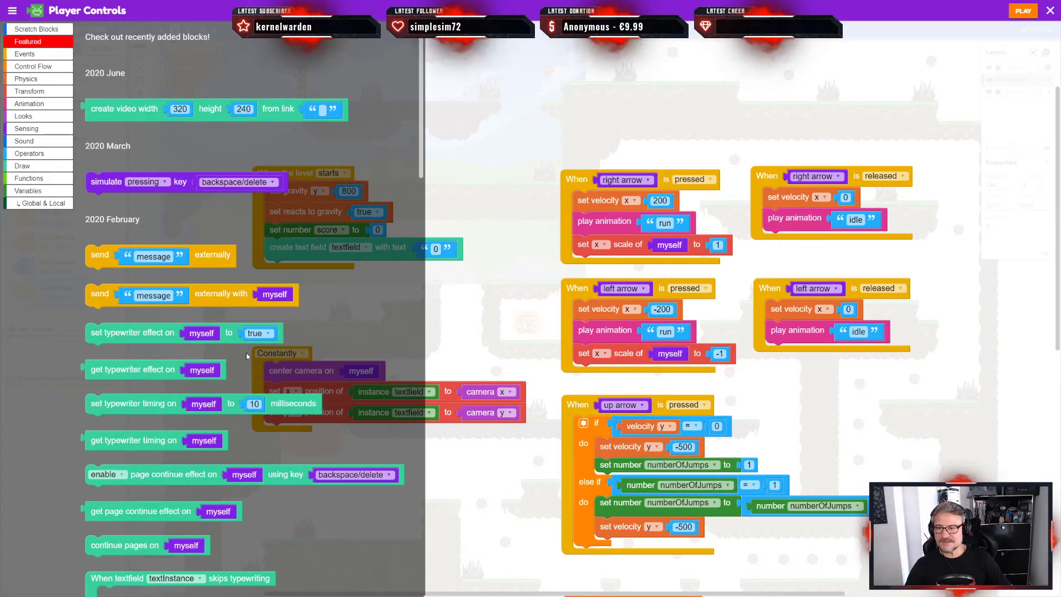
scroll(254, 326, down, 9)
scroll(254, 326, down, 10)
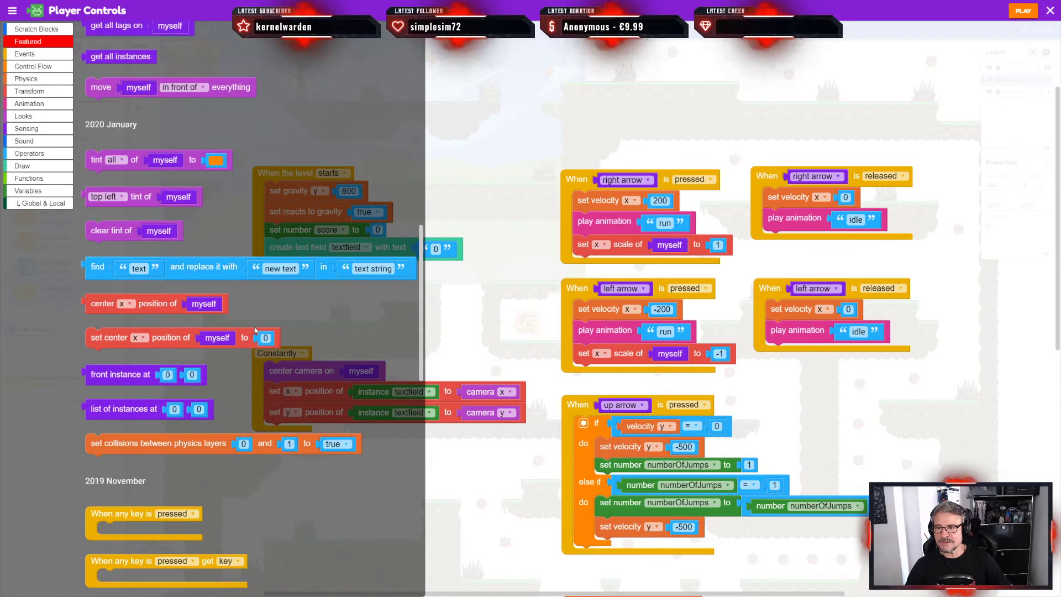
scroll(256, 331, down, 4)
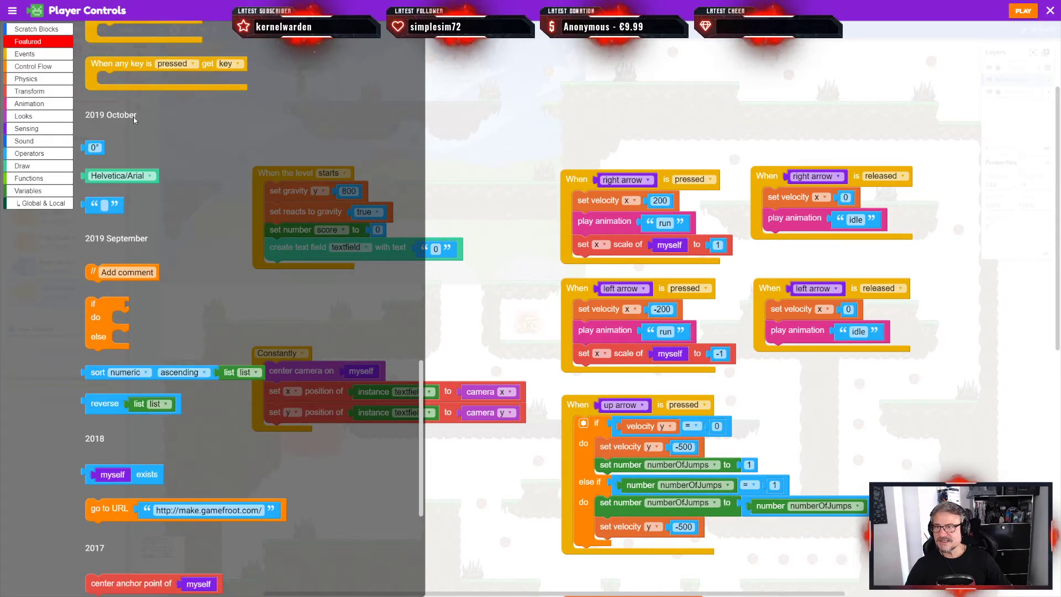
Step: Review the Events blocks, including the mouse, keyboard, touch, keys and message sensing and sending groups
click(31, 55)
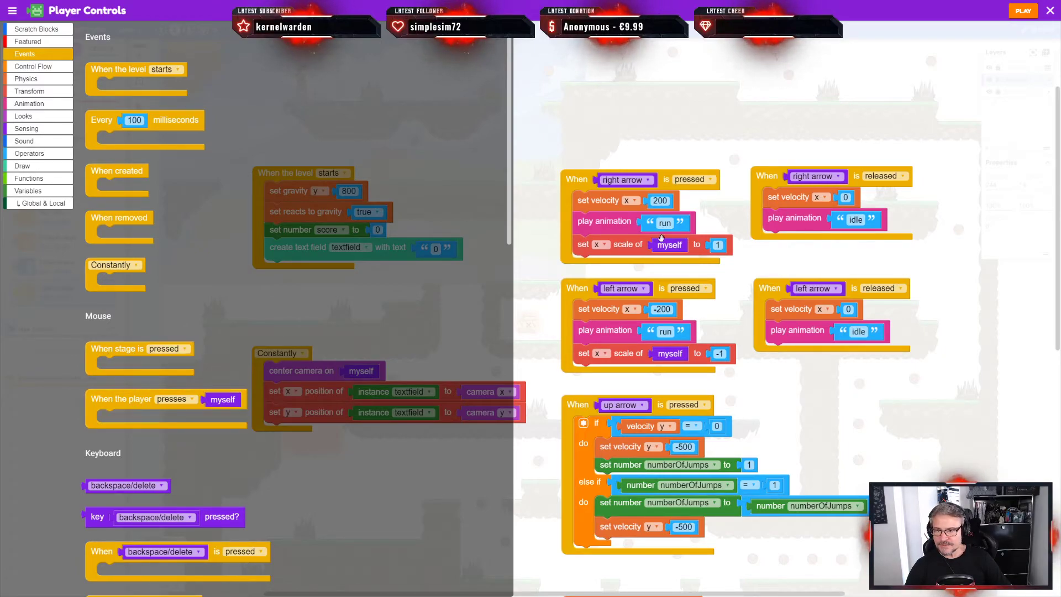
scroll(258, 336, down, 5)
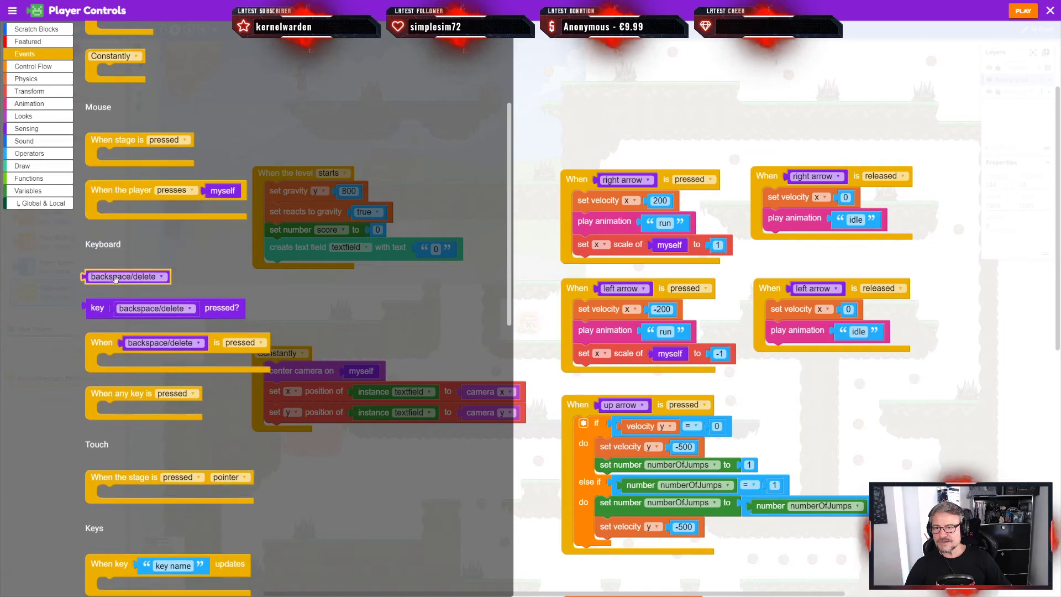
scroll(299, 425, down, 2)
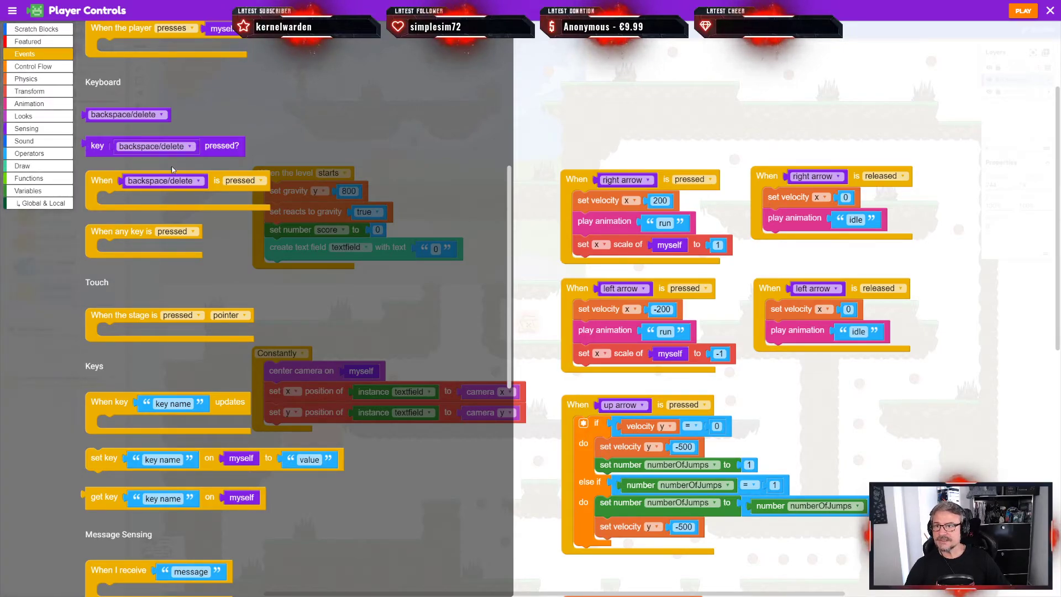
scroll(213, 399, down, 5)
scroll(213, 400, down, 3)
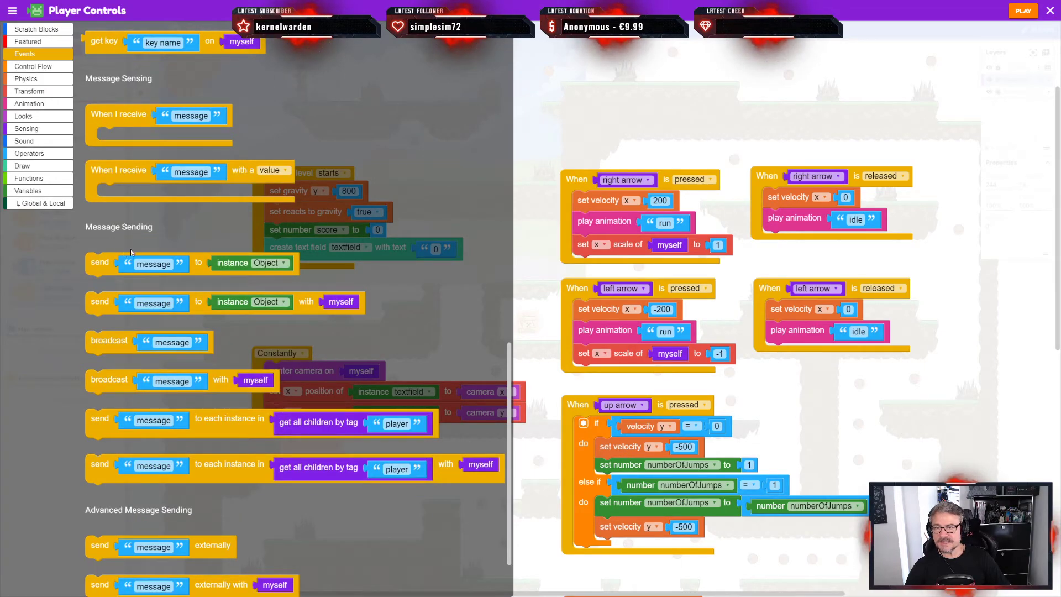
scroll(268, 369, up, 10)
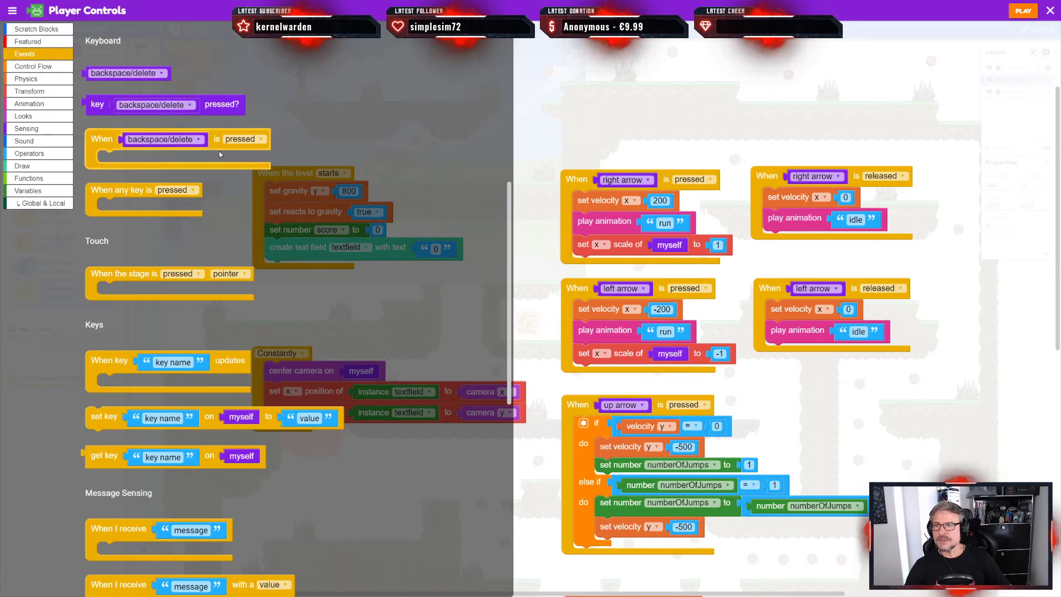
Step: Review the conditional and loop blocks in Control Flow and the hitbox, gravity, motion, collision, probe and misc blocks in Physics
click(33, 67)
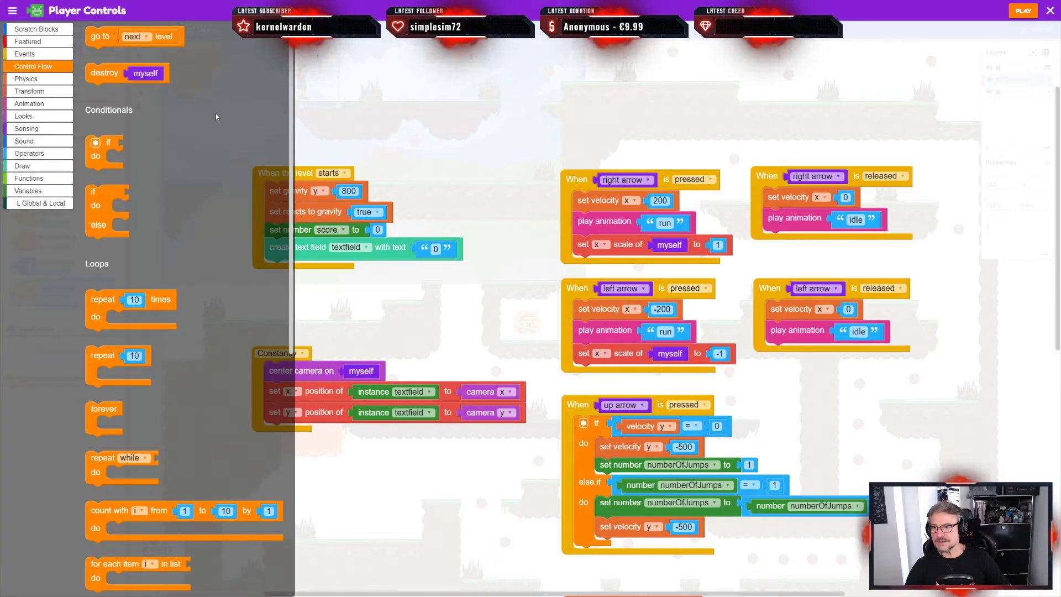
drag(293, 91, 190, 120)
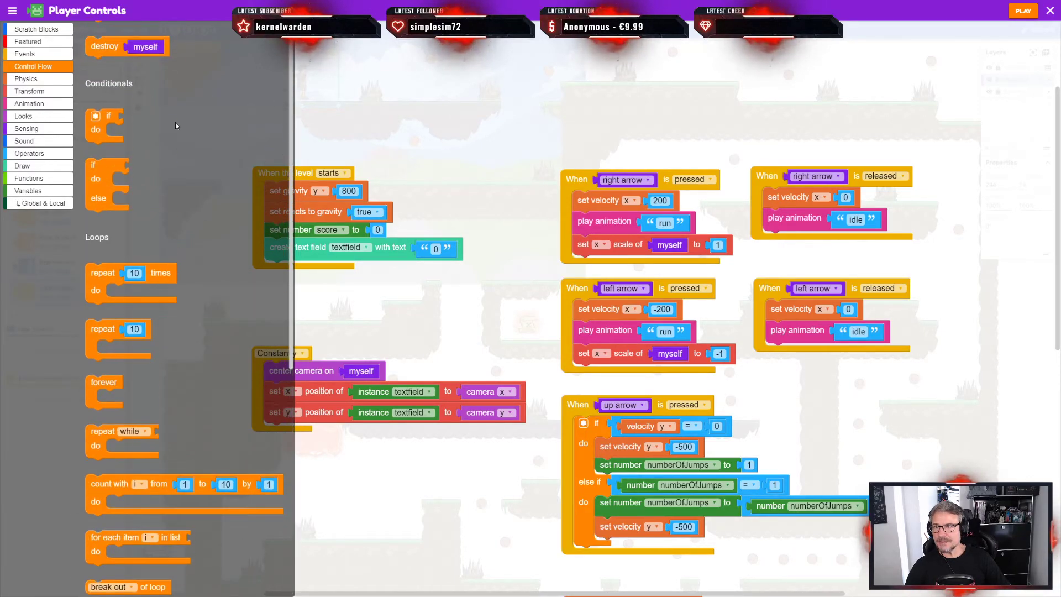
click(33, 80)
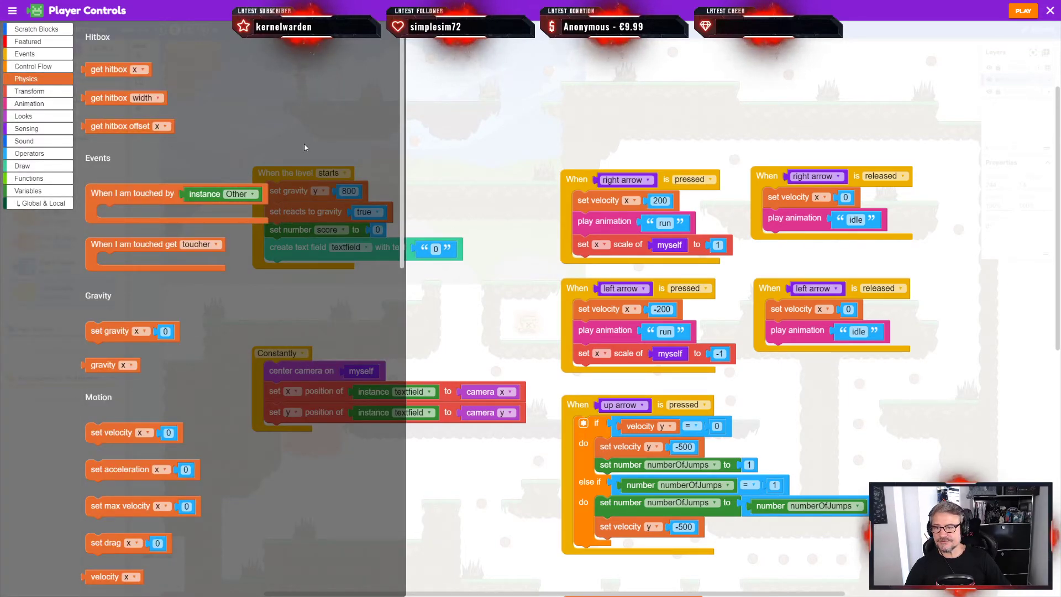
scroll(304, 147, down, 3)
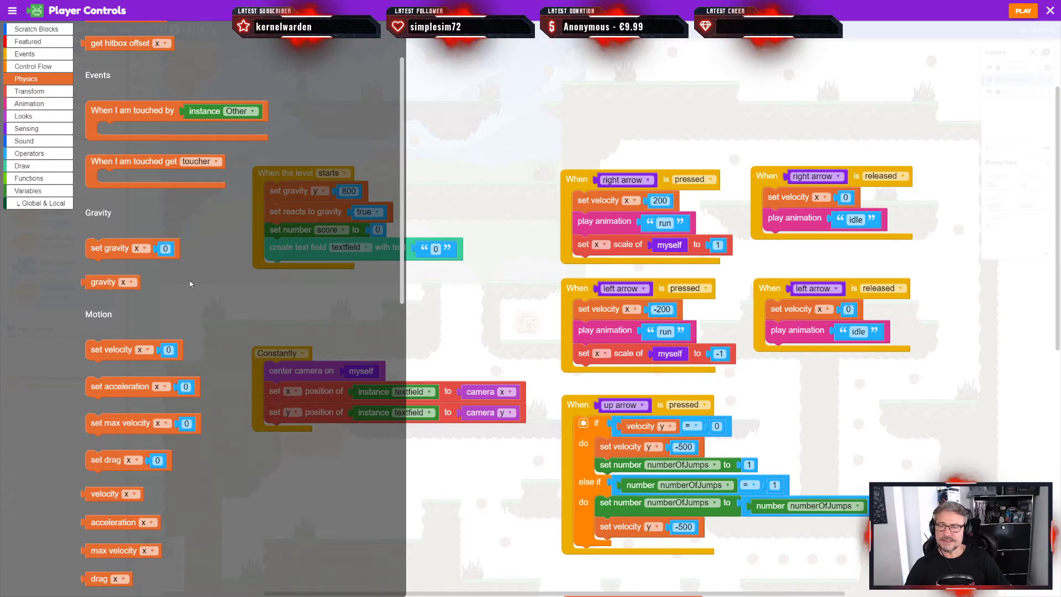
scroll(232, 247, down, 4)
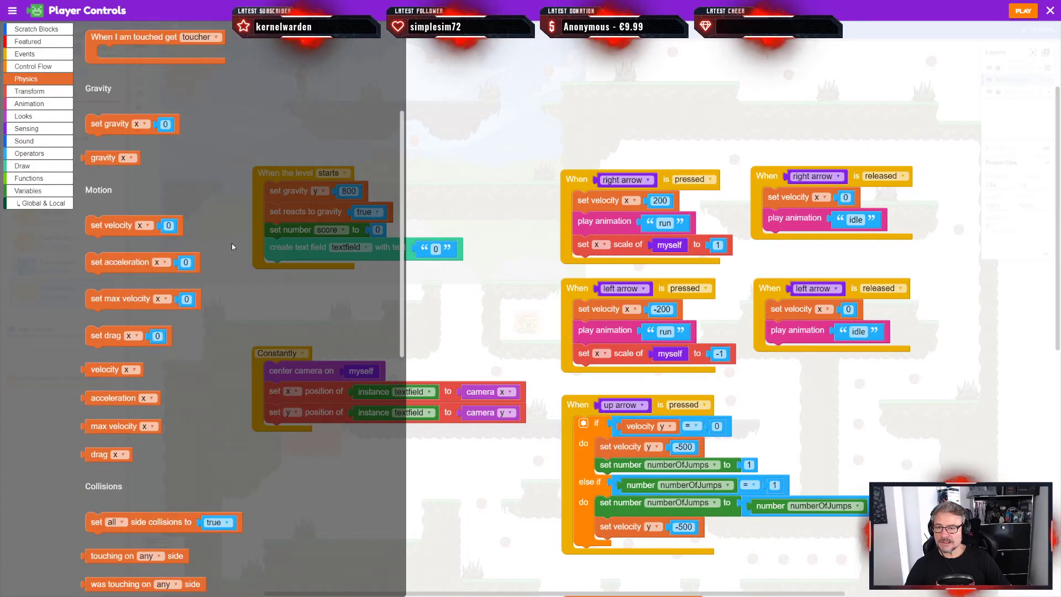
scroll(232, 247, down, 4)
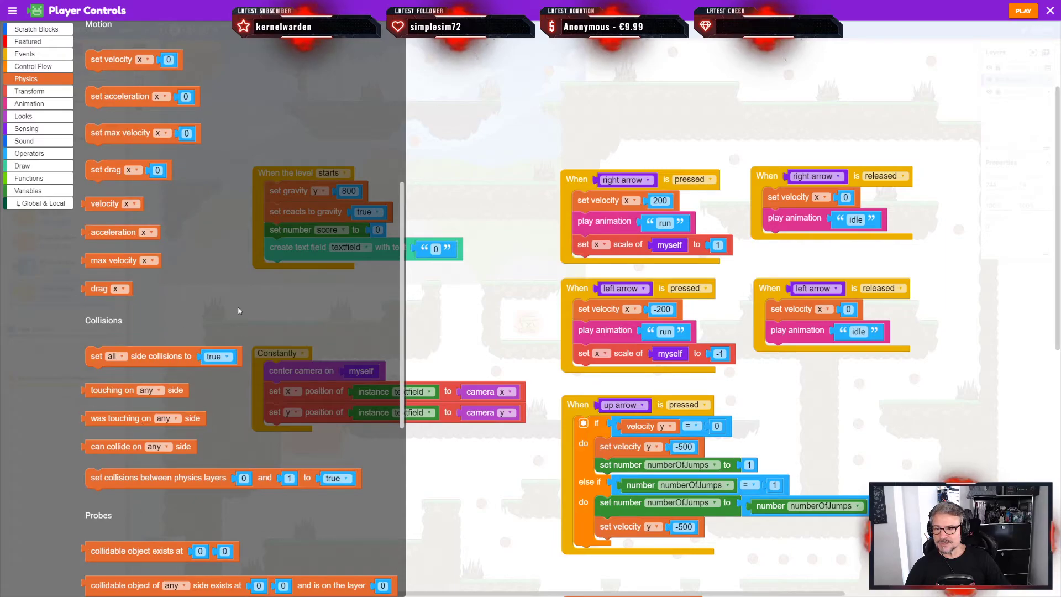
scroll(238, 311, down, 5)
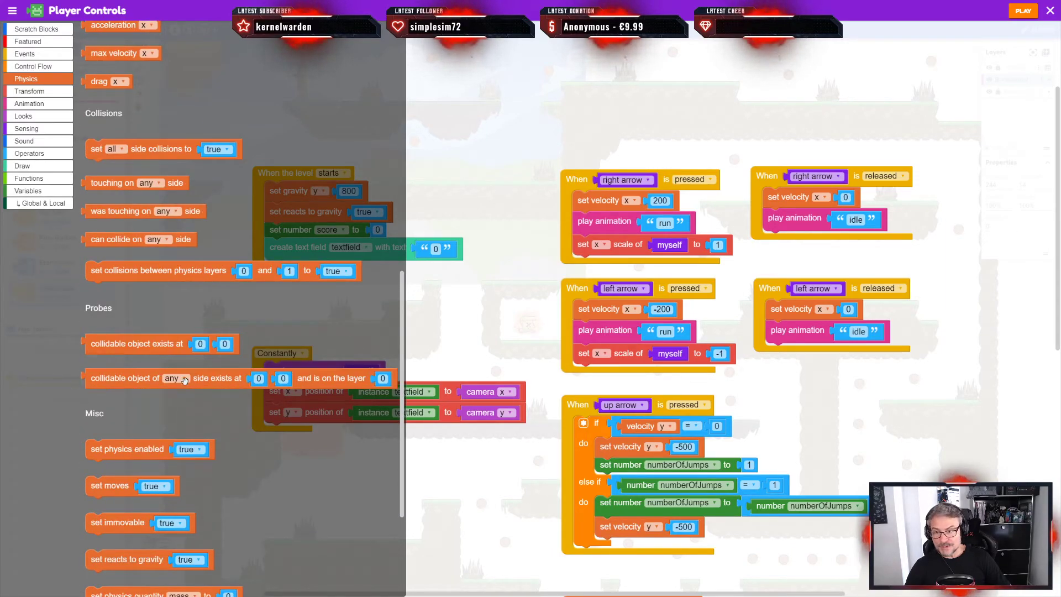
scroll(317, 306, down, 4)
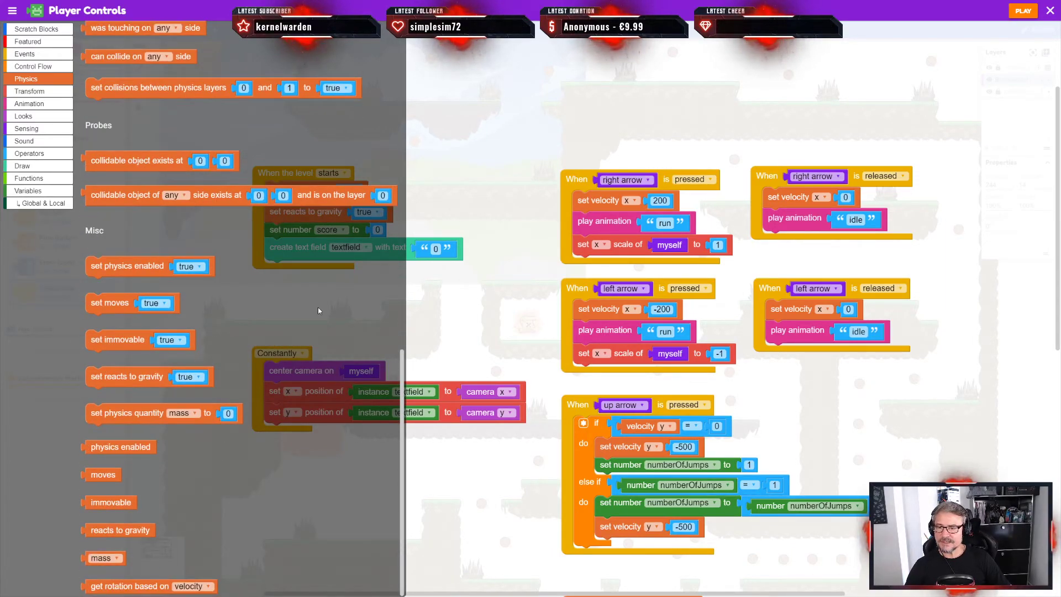
scroll(318, 310, up, 13)
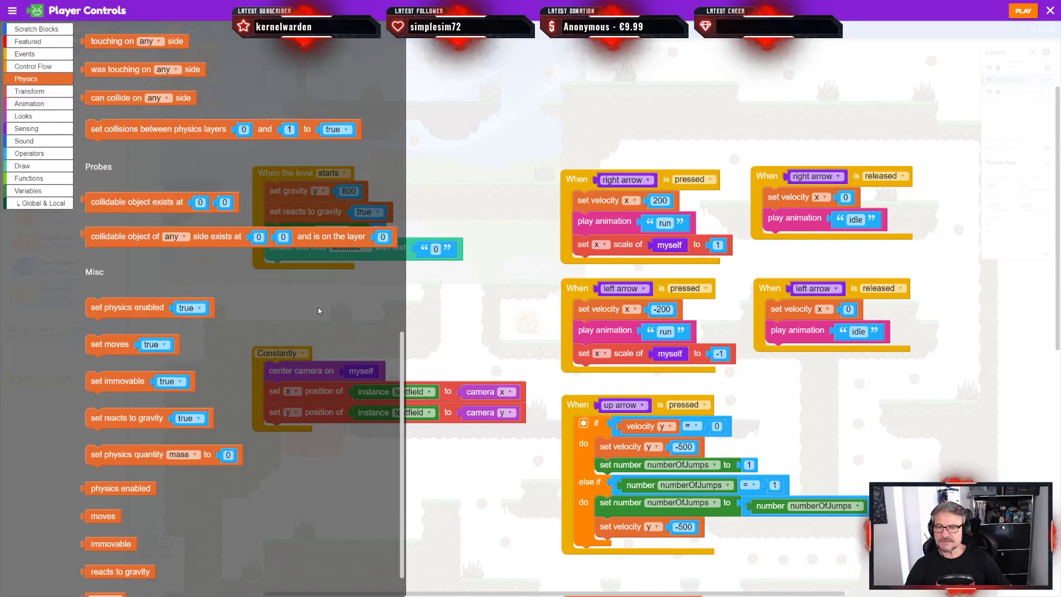
Step: Review the Transform blocks for position, rotation, scale and location, and the Animation blocks
click(39, 93)
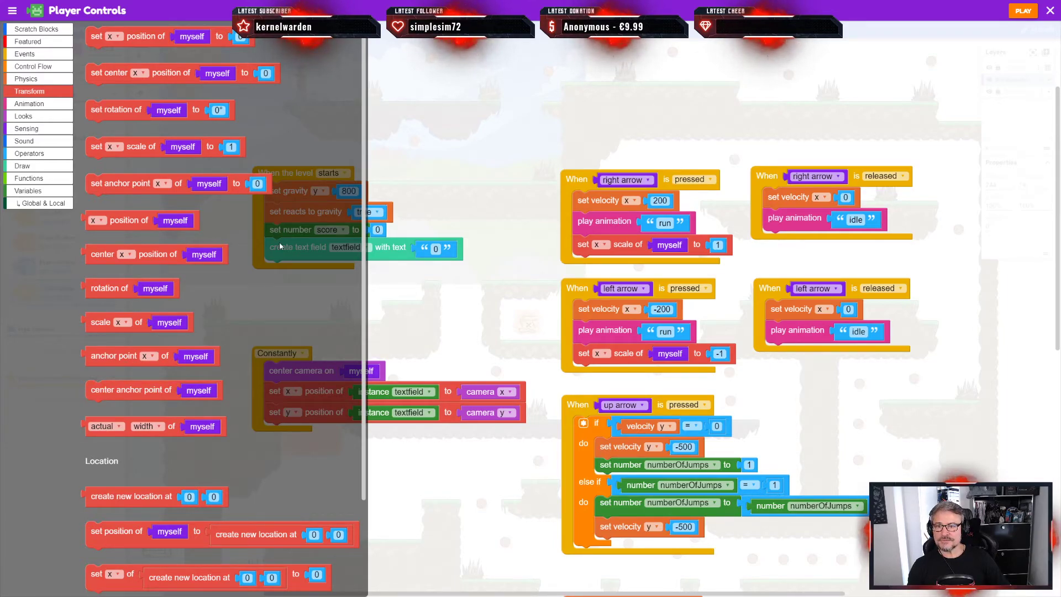
scroll(271, 264, down, 3)
scroll(271, 264, up, 2)
scroll(271, 267, up, 1)
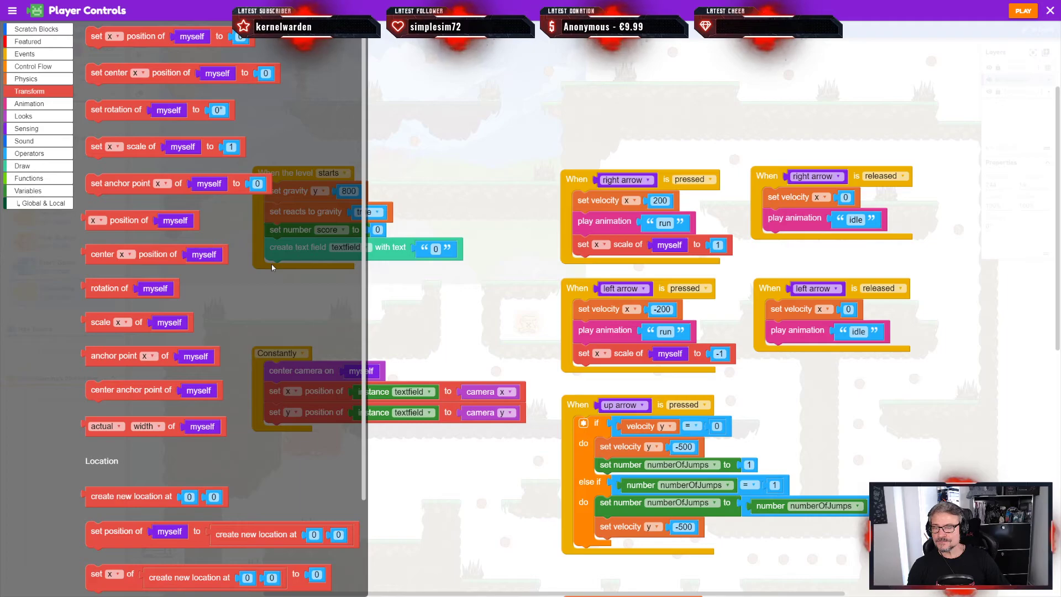
scroll(272, 268, down, 3)
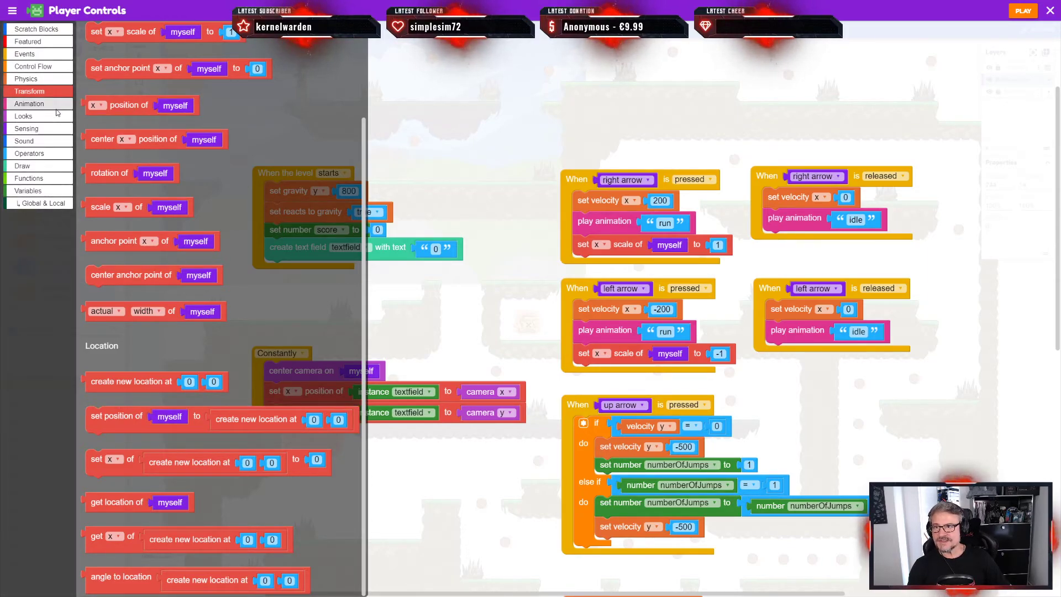
click(38, 104)
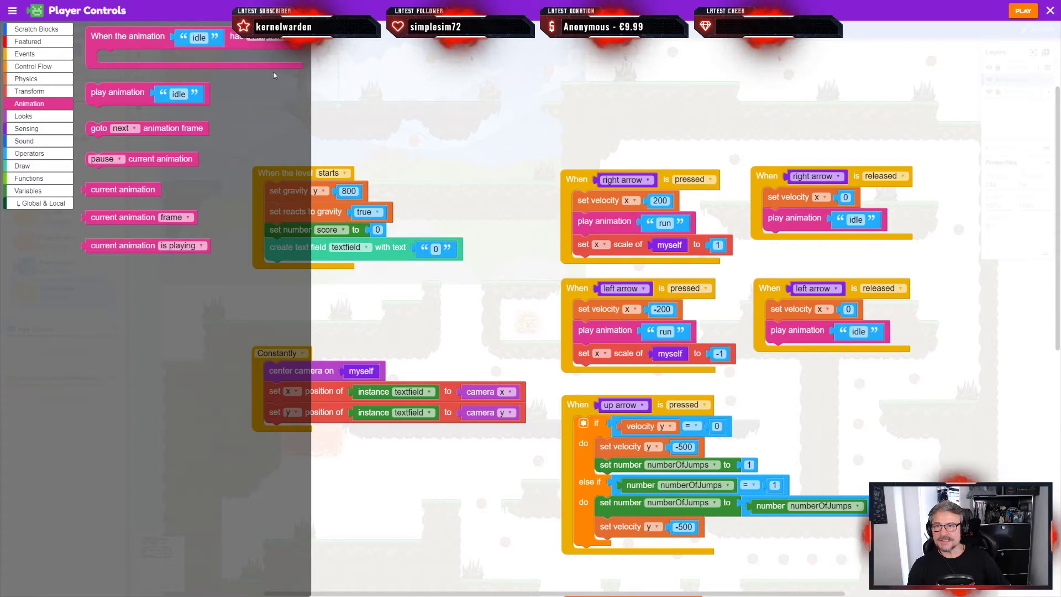
Step: Review the Looks blocks, covering visibility, tint, stage background, camera, camera lock, camera boundaries and depth
click(38, 116)
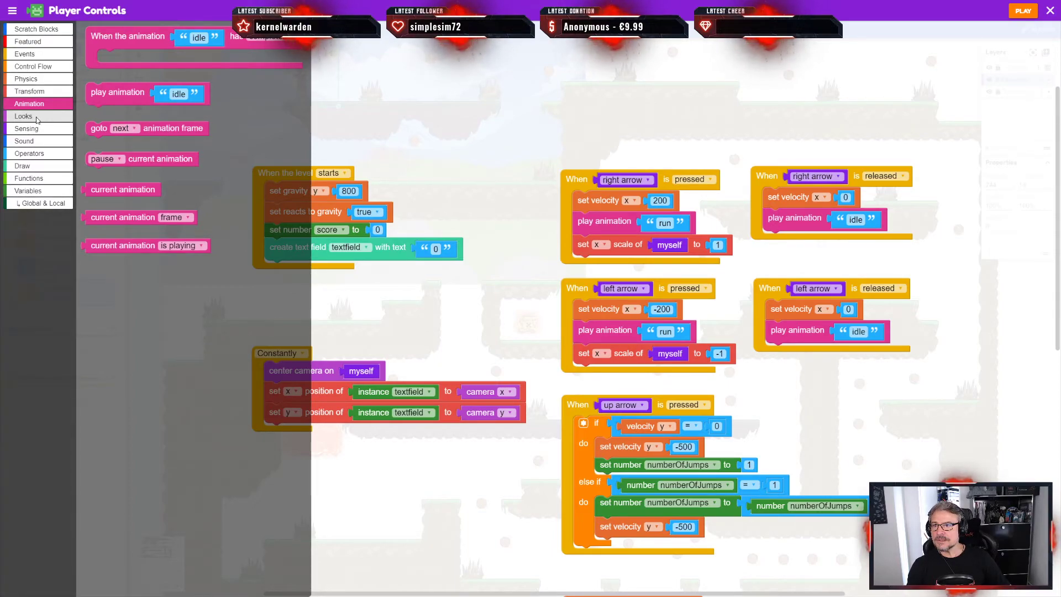
click(37, 118)
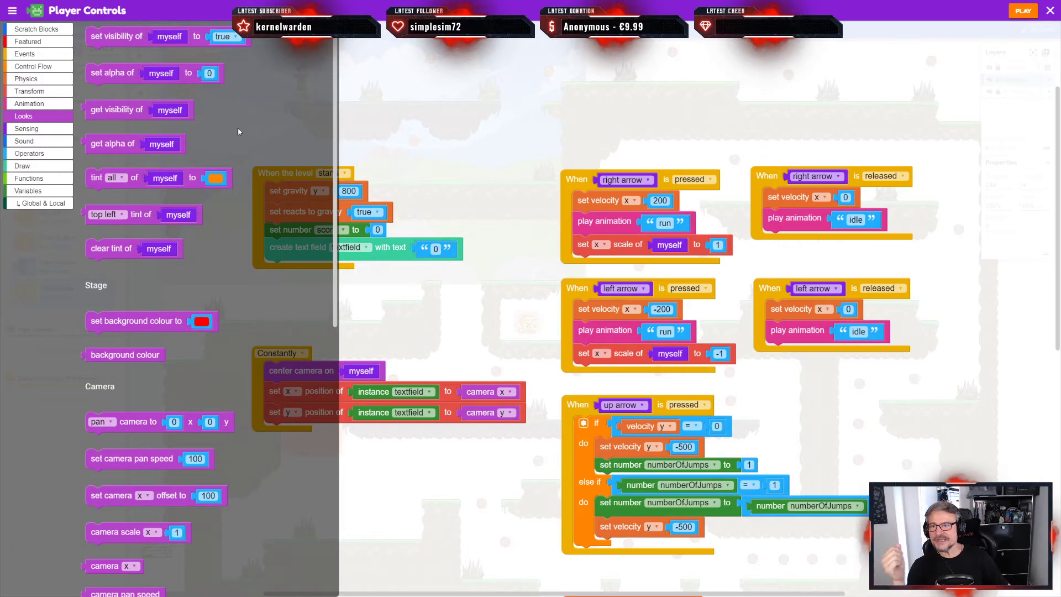
scroll(188, 307, down, 3)
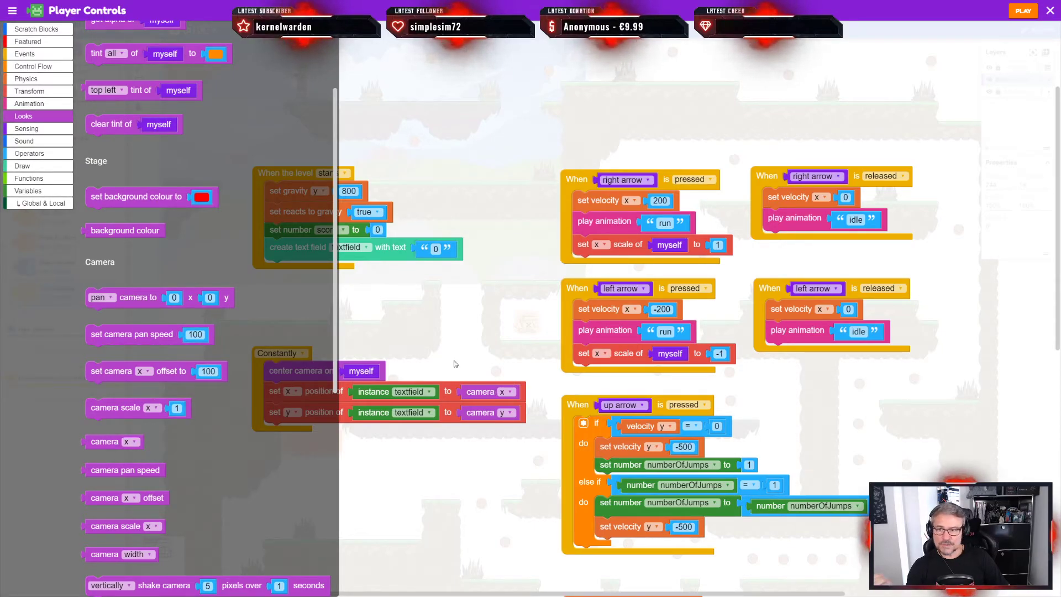
scroll(237, 203, up, 2)
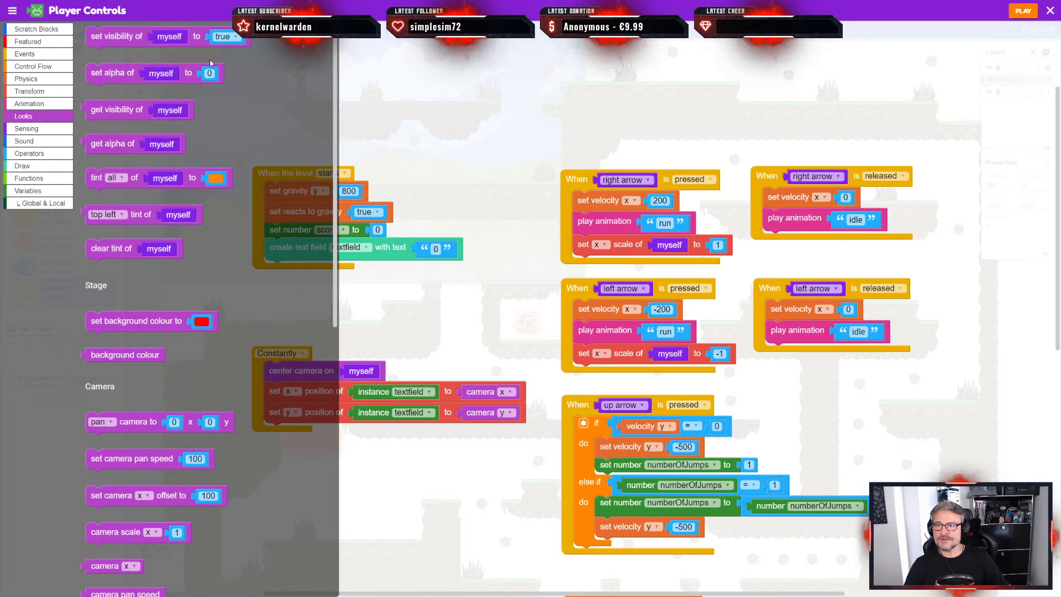
scroll(177, 295, down, 7)
scroll(180, 295, down, 3)
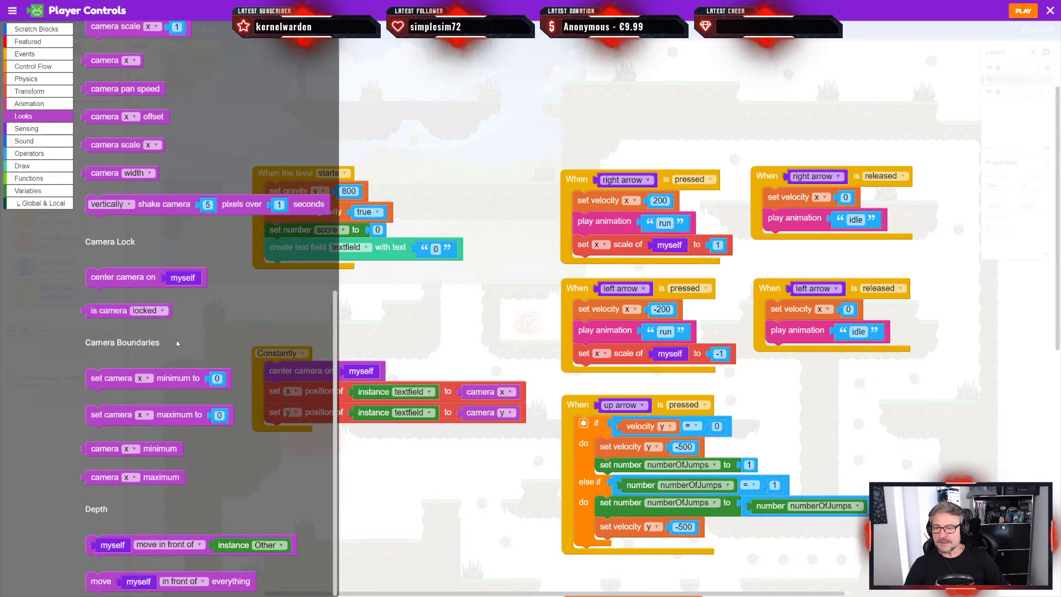
scroll(189, 381, up, 15)
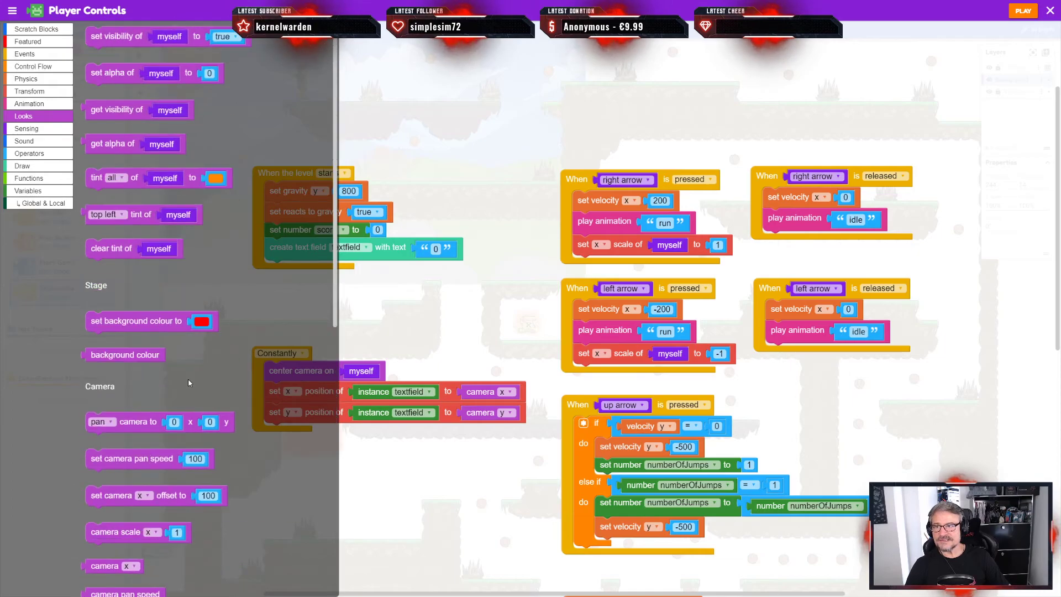
Step: Review the Sensing blocks for mouse, touch and tagging, and examine the tag conditions in the script's "When I am touched get toucher" event
click(27, 128)
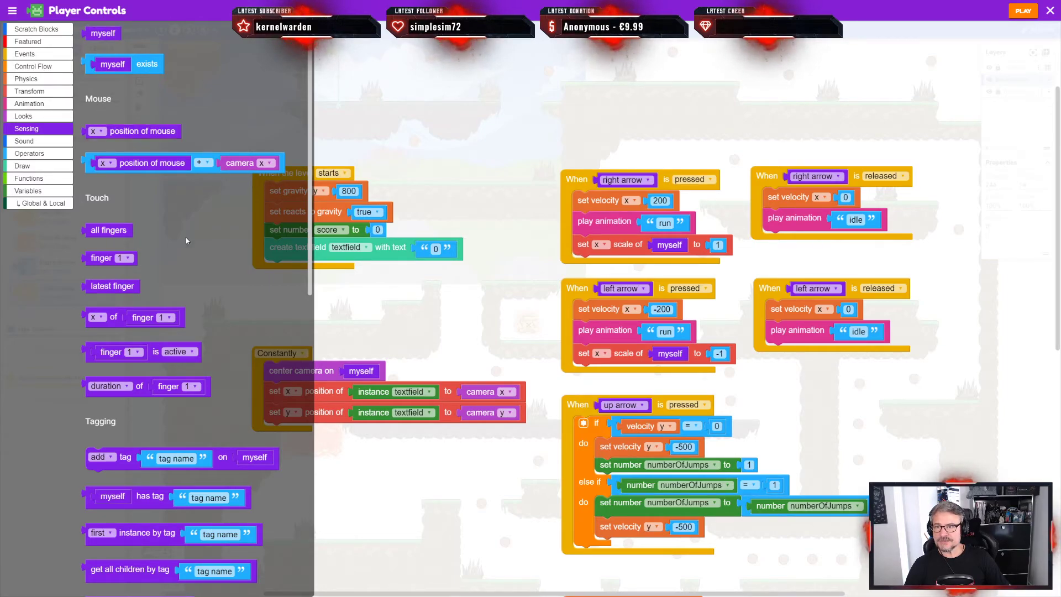
scroll(122, 414, down, 3)
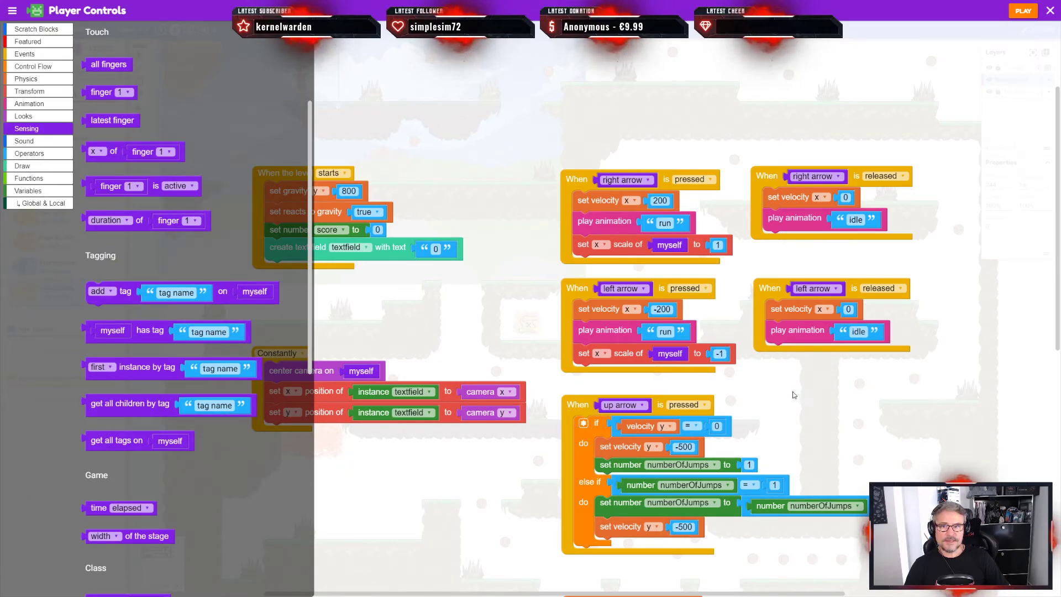
drag(792, 431, 822, 171)
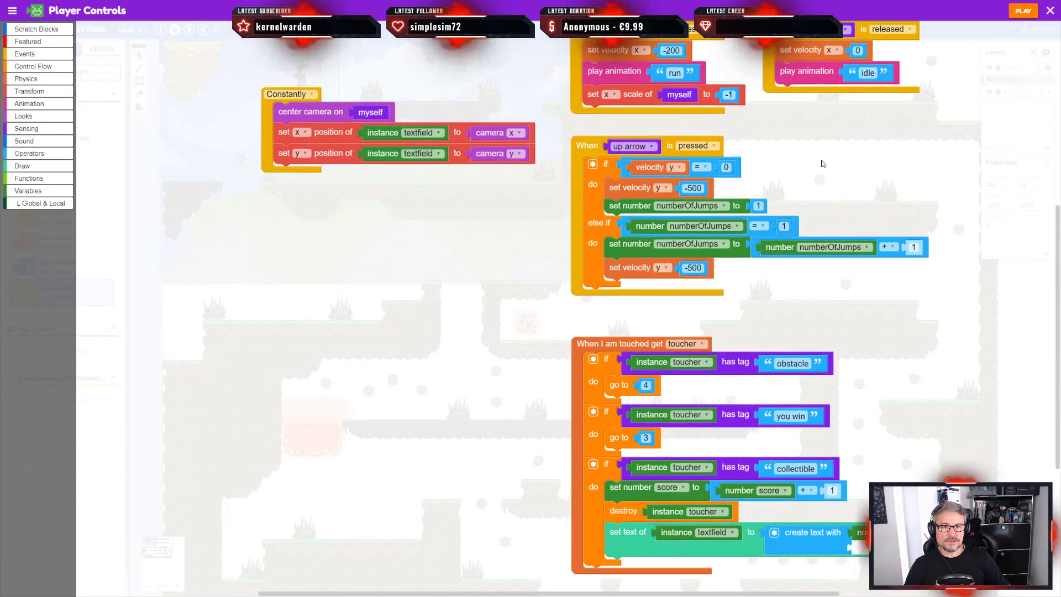
drag(733, 397, 688, 281)
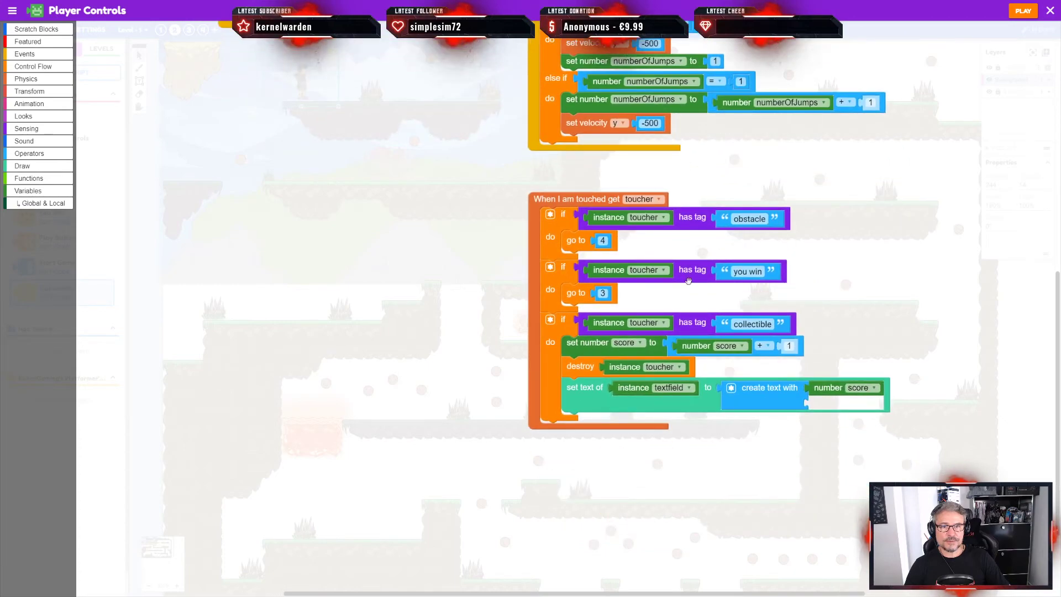
Step: Place a trial "myself has tag" block from the Sensing category in the workspace and delete it
click(28, 128)
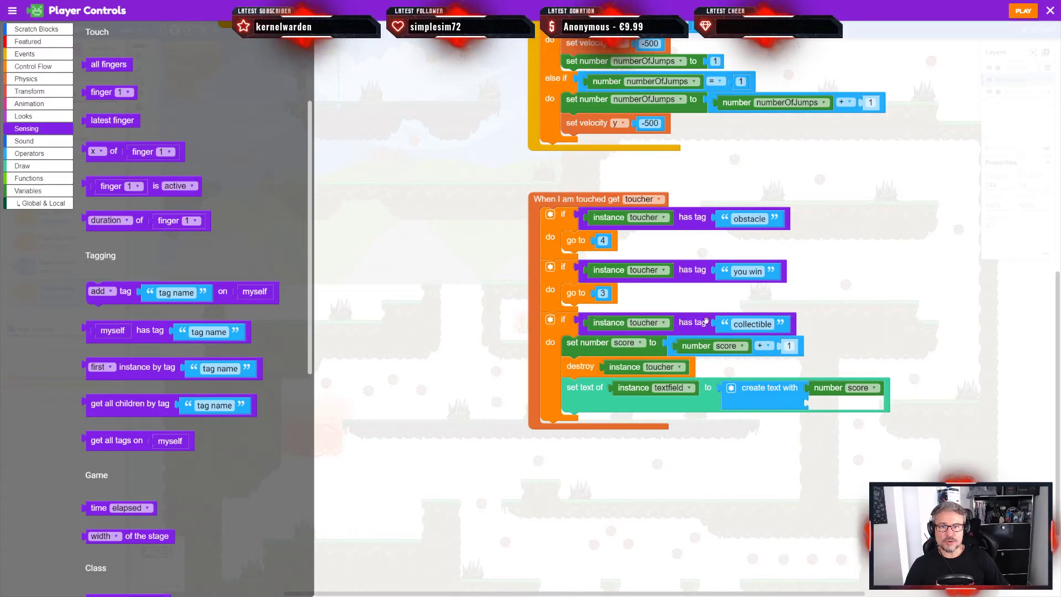
drag(150, 330, 263, 326)
key(Delete)
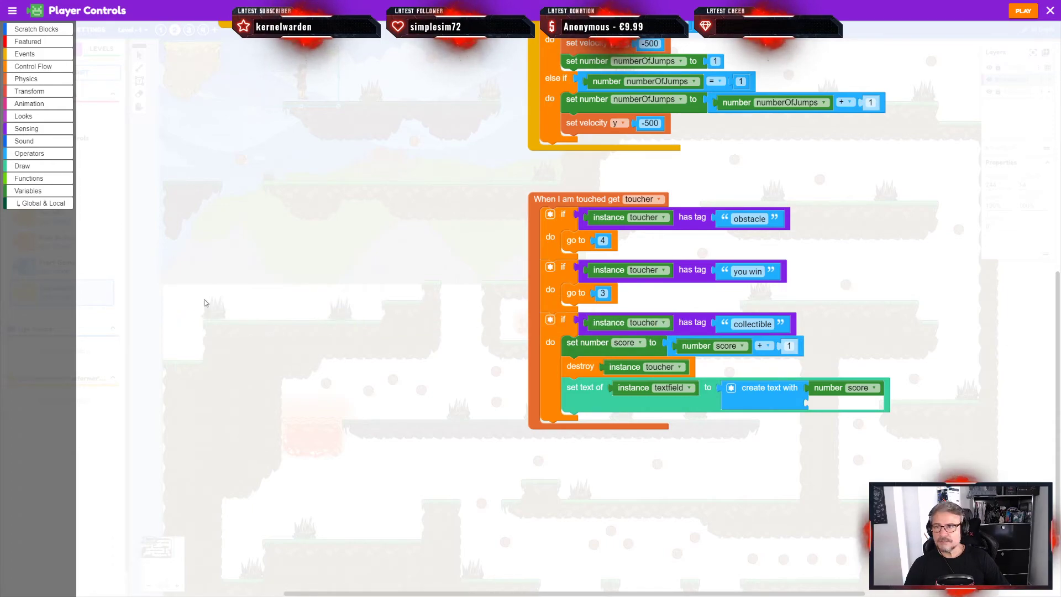
Step: Review the Sound blocks and the Boolean, Numeric, Text, Lists and Colour groups of the Operators blocks
click(27, 128)
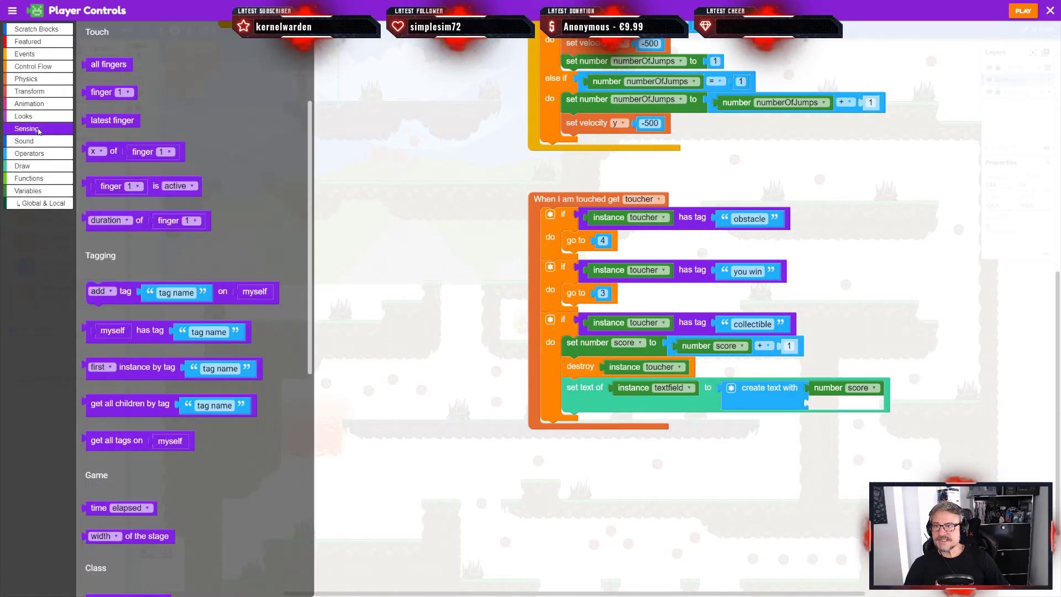
click(30, 142)
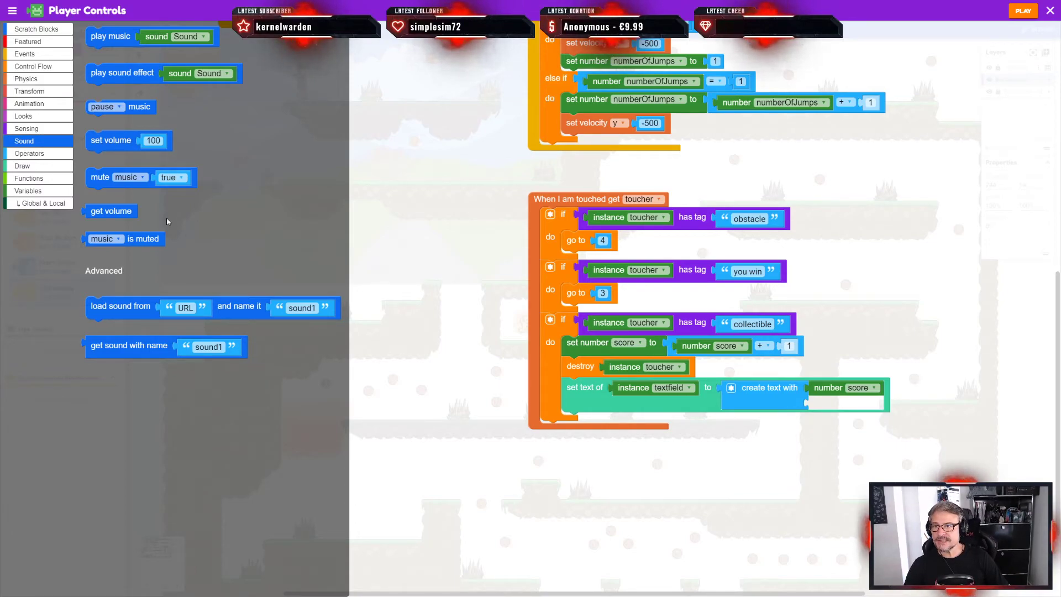
click(31, 153)
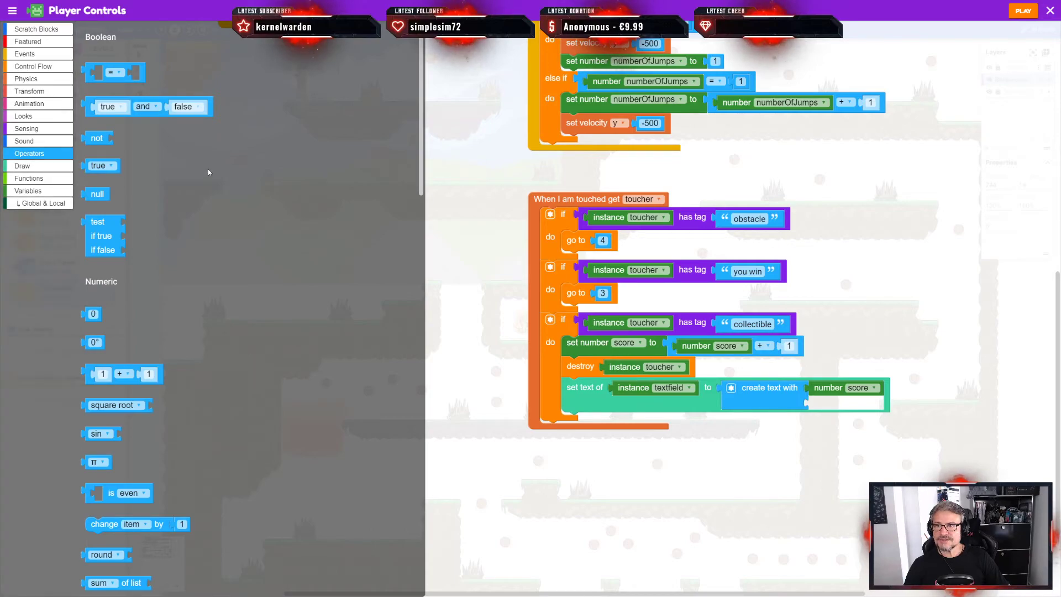
scroll(298, 171, down, 7)
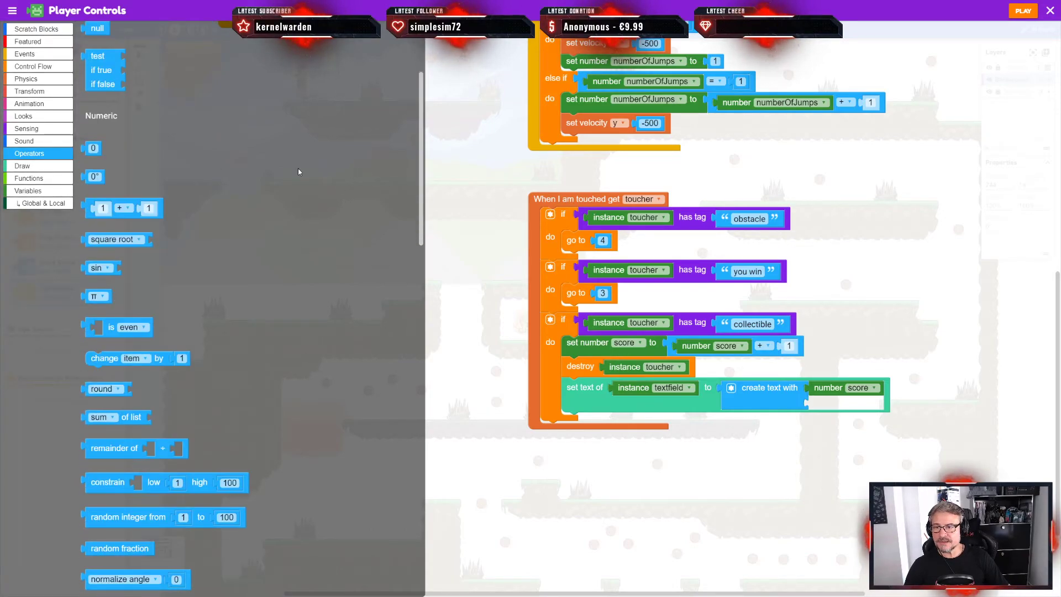
scroll(299, 172, down, 2)
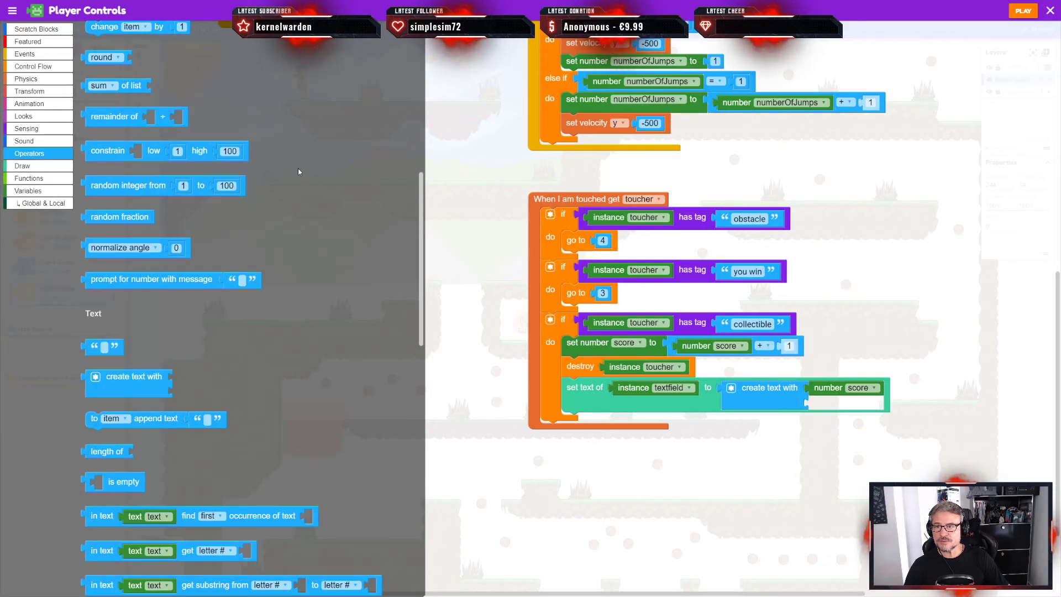
scroll(298, 172, down, 2)
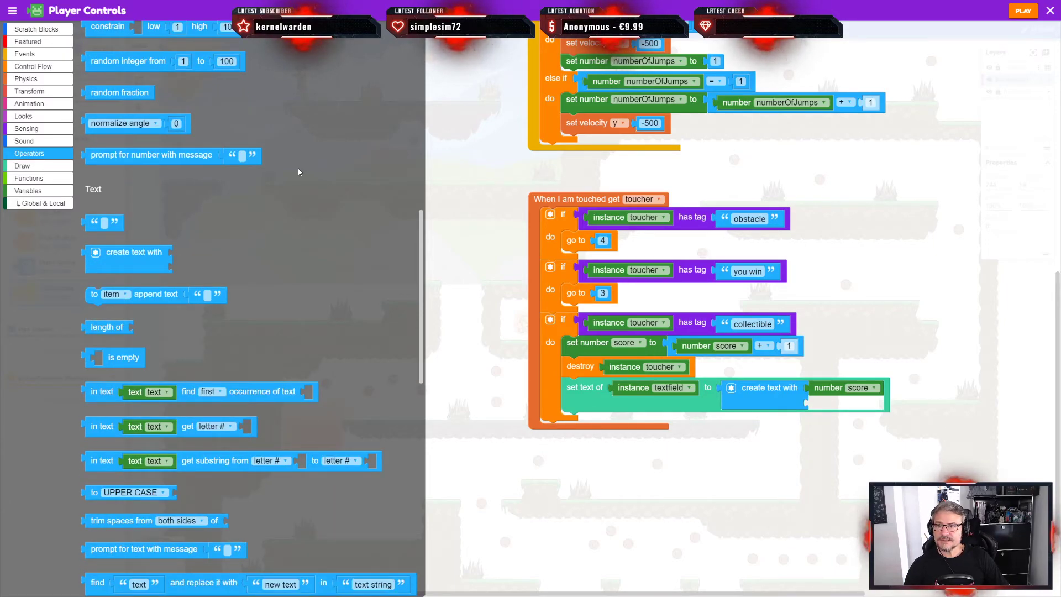
scroll(297, 168, down, 1)
scroll(301, 276, down, 1)
scroll(301, 276, down, 6)
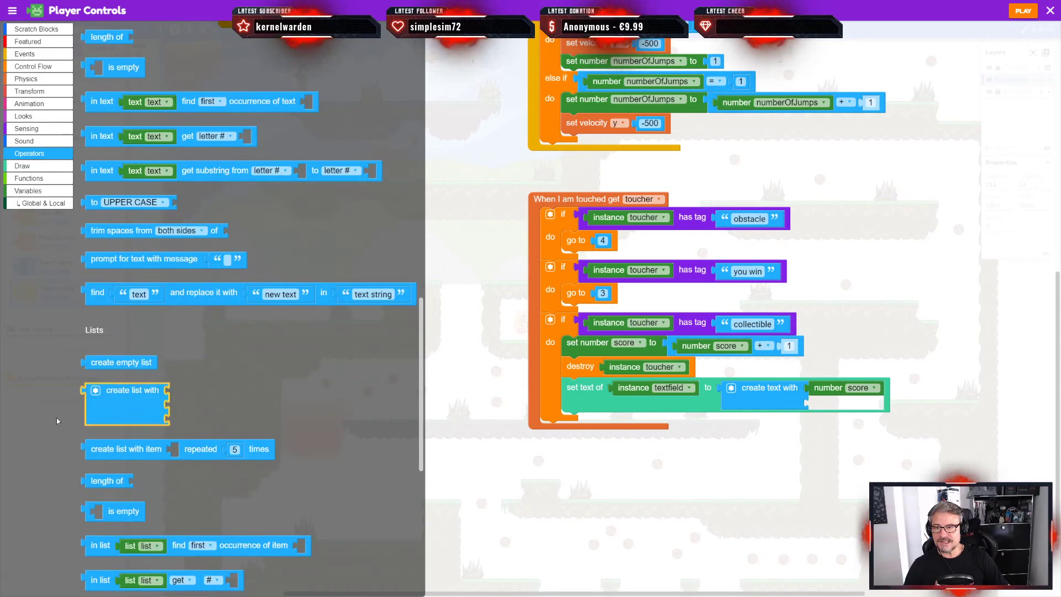
scroll(256, 308, down, 2)
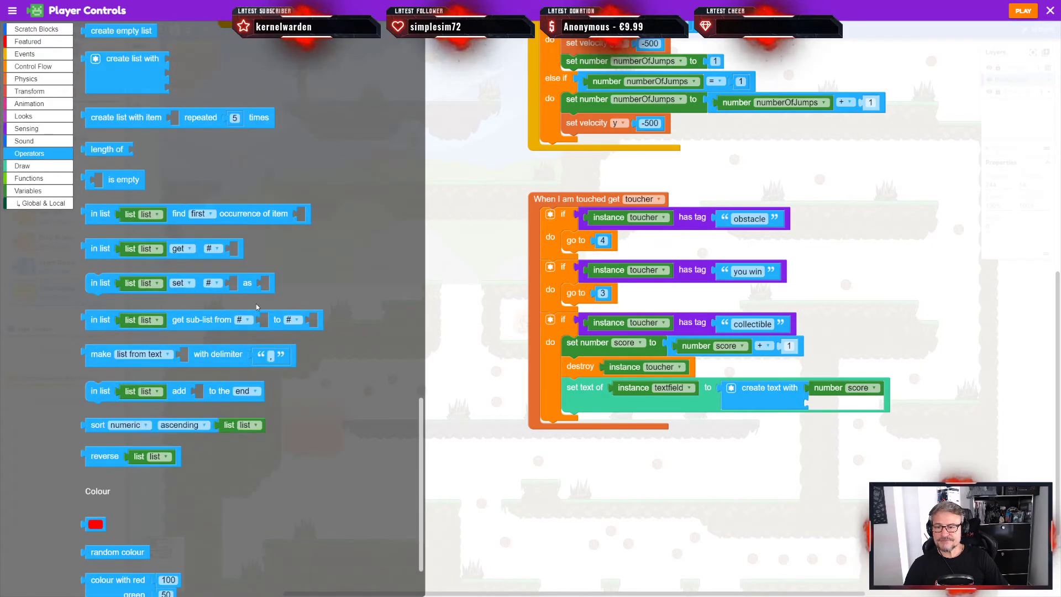
scroll(260, 331, down, 1)
scroll(275, 371, up, 18)
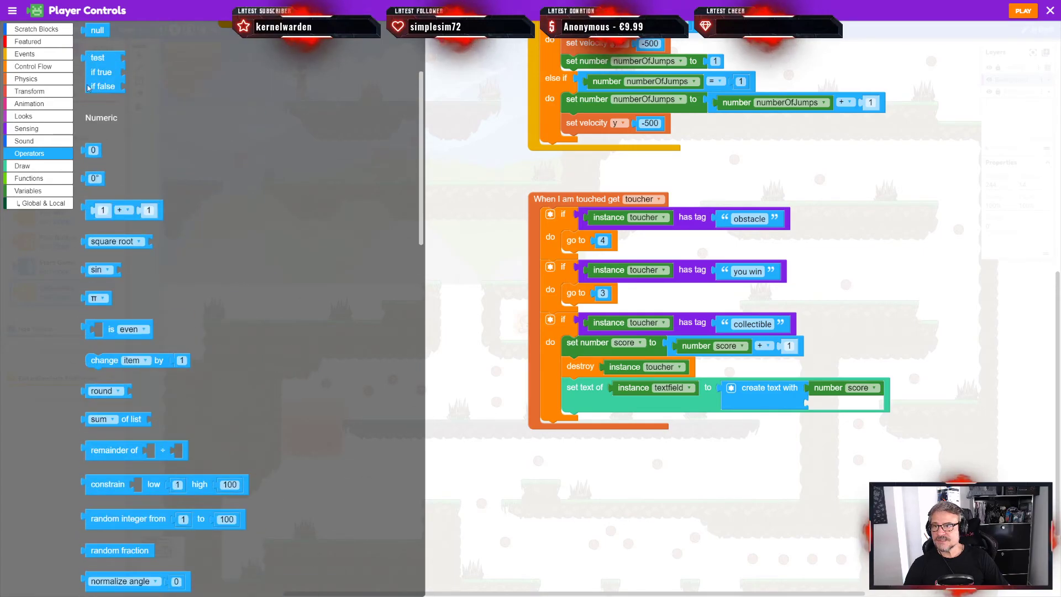
Step: Review the Draw blocks for class instances, shapes, text fields and text effects
click(32, 167)
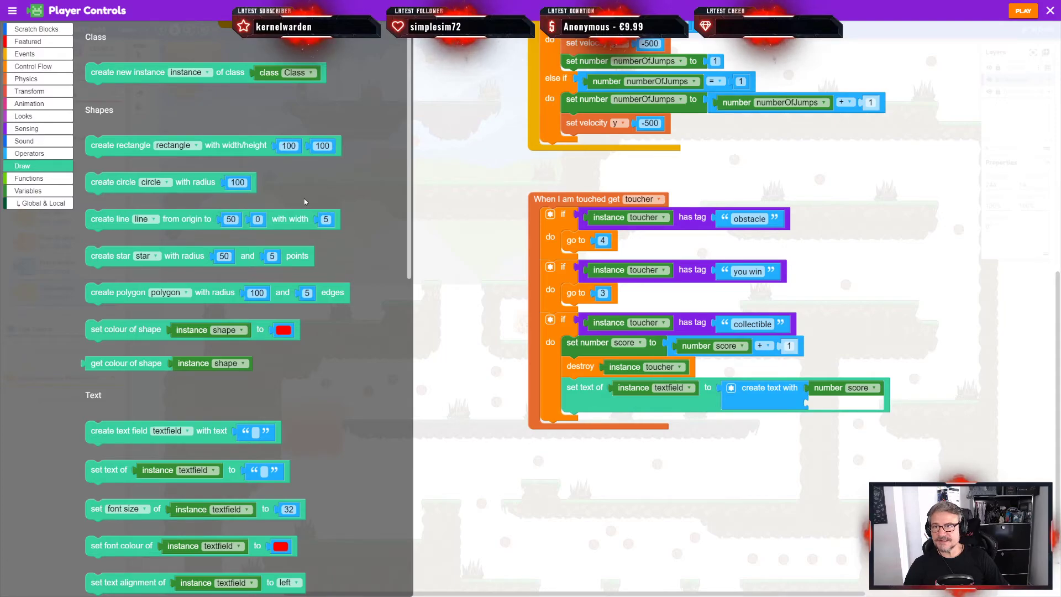
scroll(299, 208, down, 5)
scroll(297, 214, down, 3)
scroll(318, 305, down, 3)
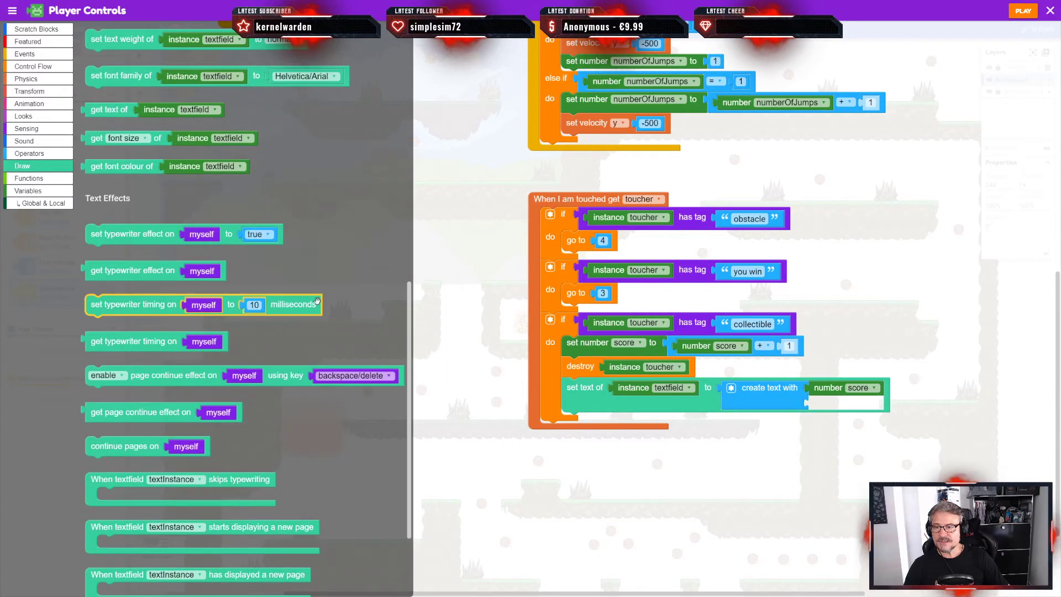
scroll(318, 304, up, 8)
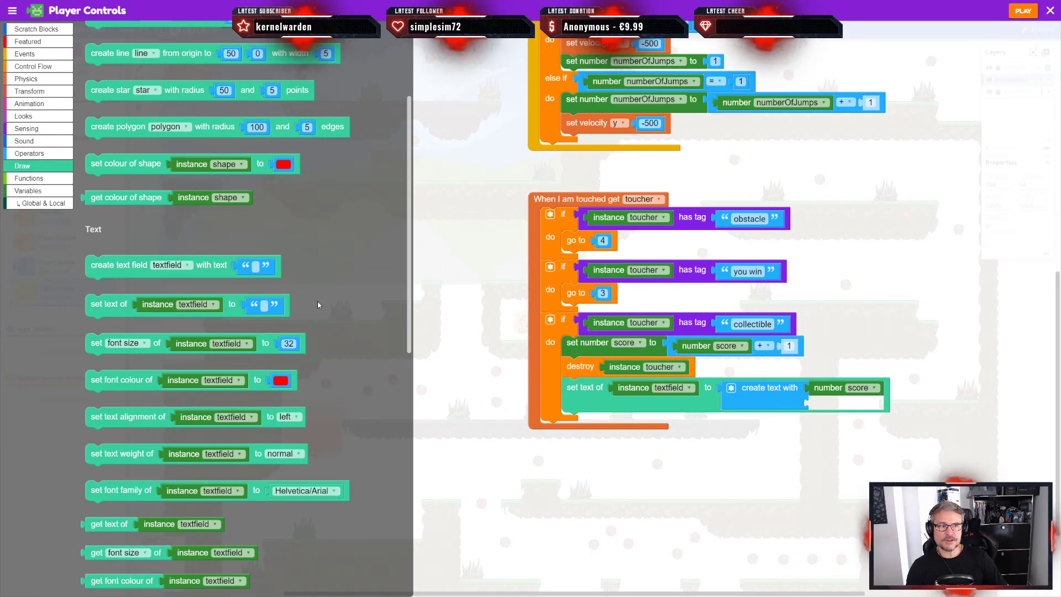
scroll(320, 304, up, 3)
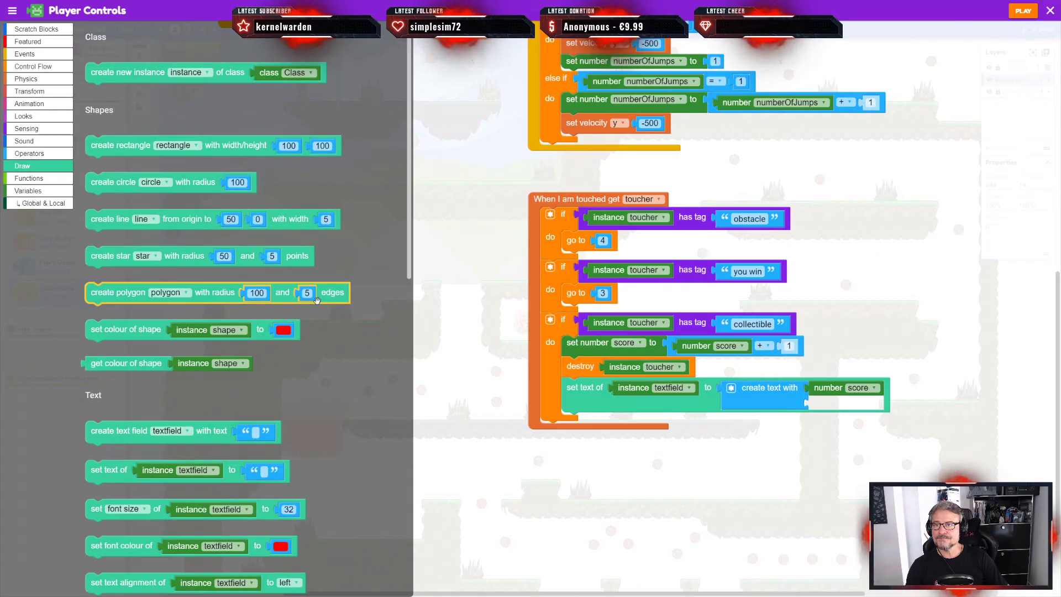
scroll(282, 219, down, 3)
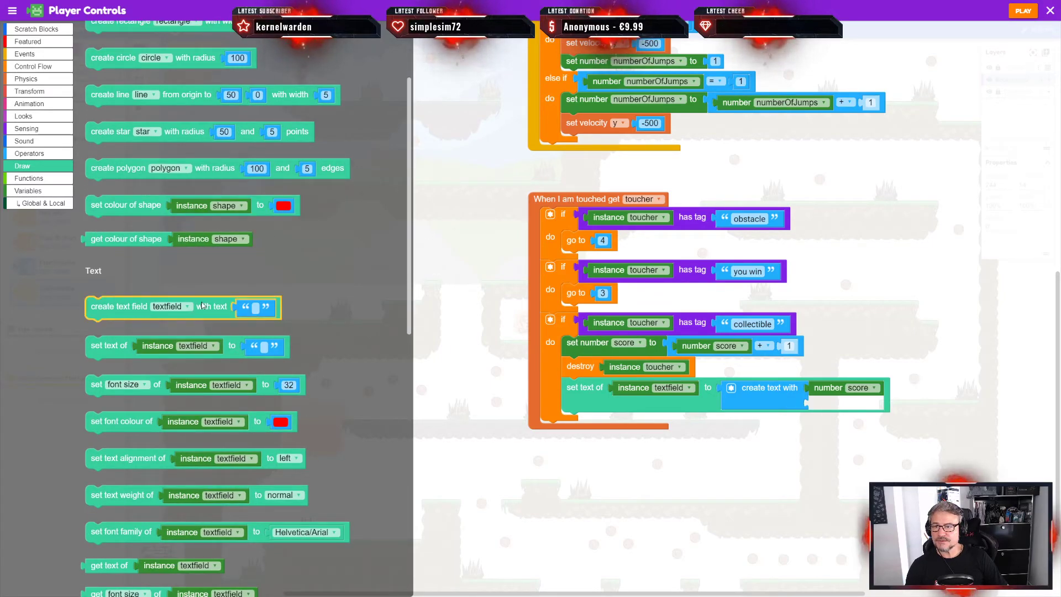
Step: Review the Functions and Variables blocks, and look at how variables are used in the script's jump and touch events
click(48, 179)
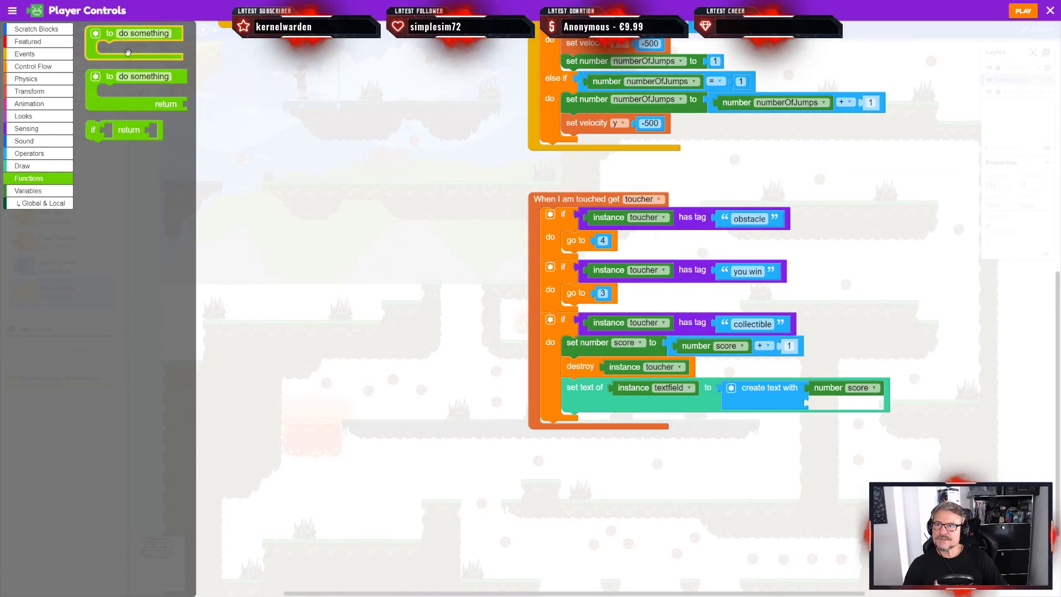
click(30, 190)
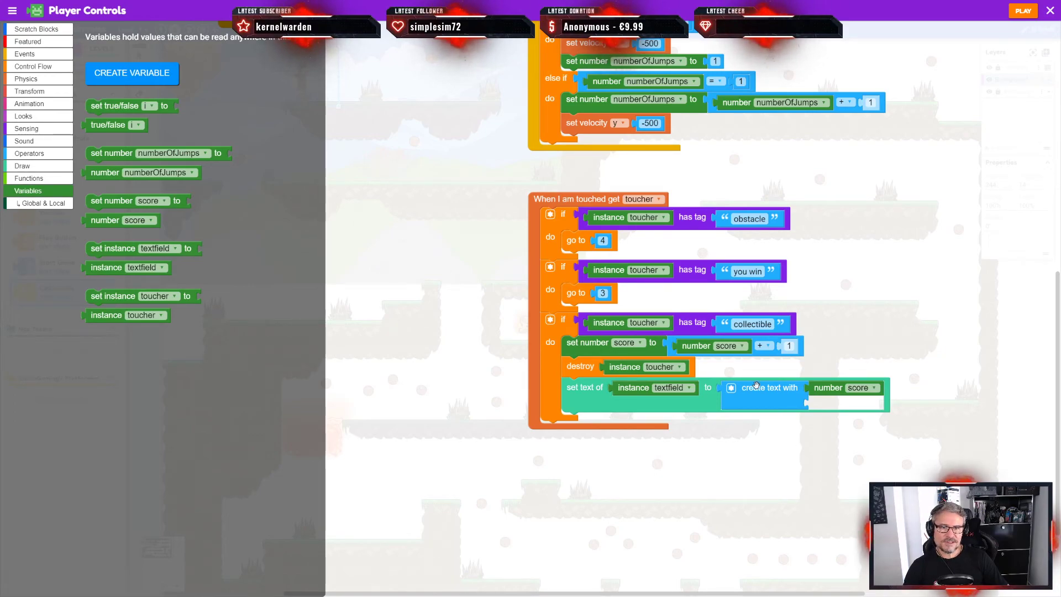
drag(803, 238, 811, 357)
Step: Create a new variable named TestVariable with the type number
click(28, 191)
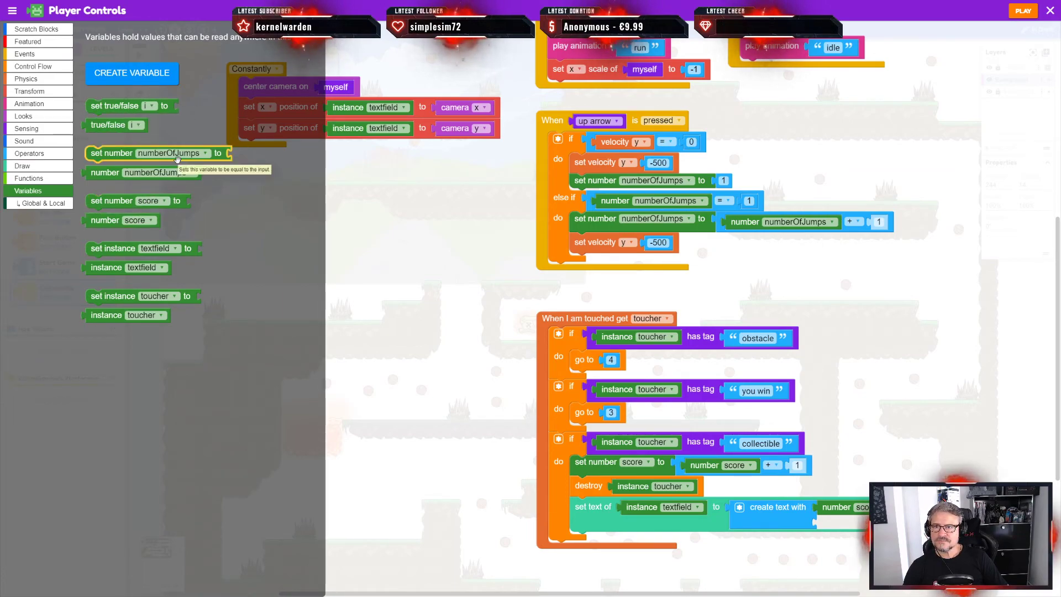
click(130, 73)
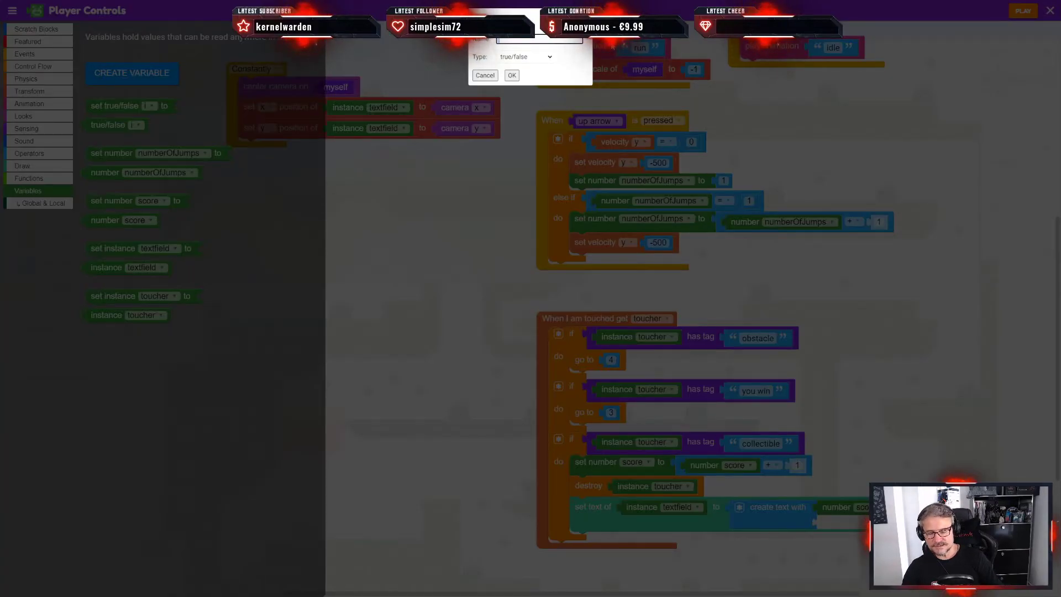
text(testvaria)
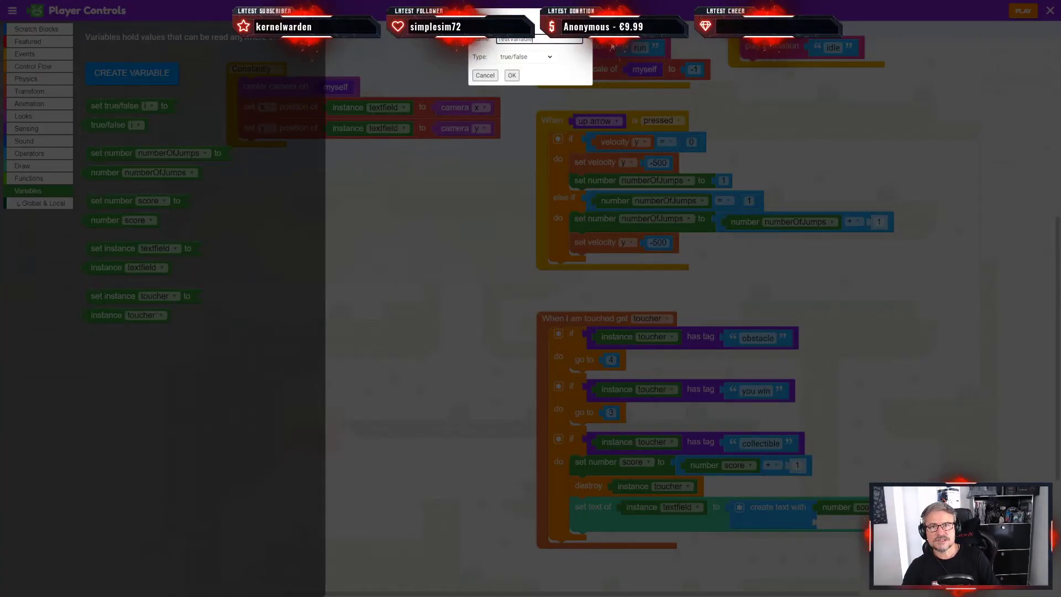
text(ble)
click(548, 58)
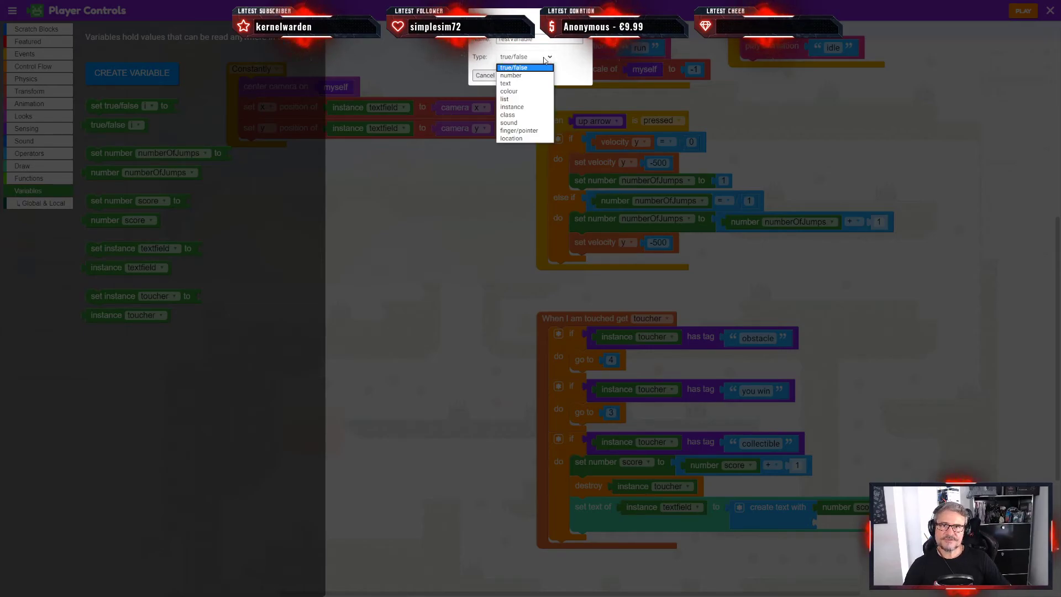
click(516, 76)
click(509, 75)
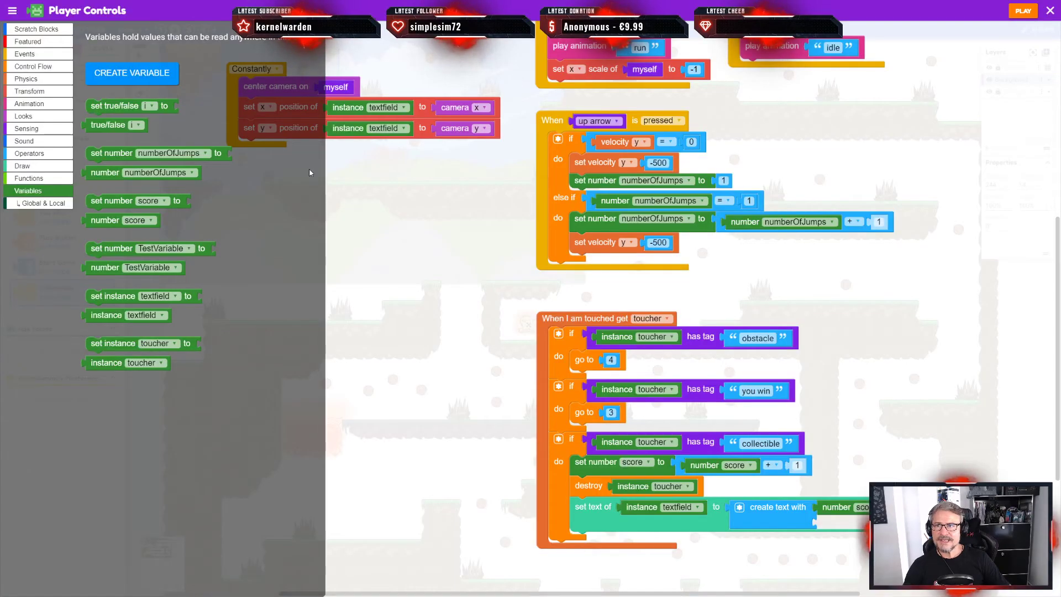
Step: Examine the "set number TestVariable to" and "number TestVariable" blocks in the Variables category
click(126, 251)
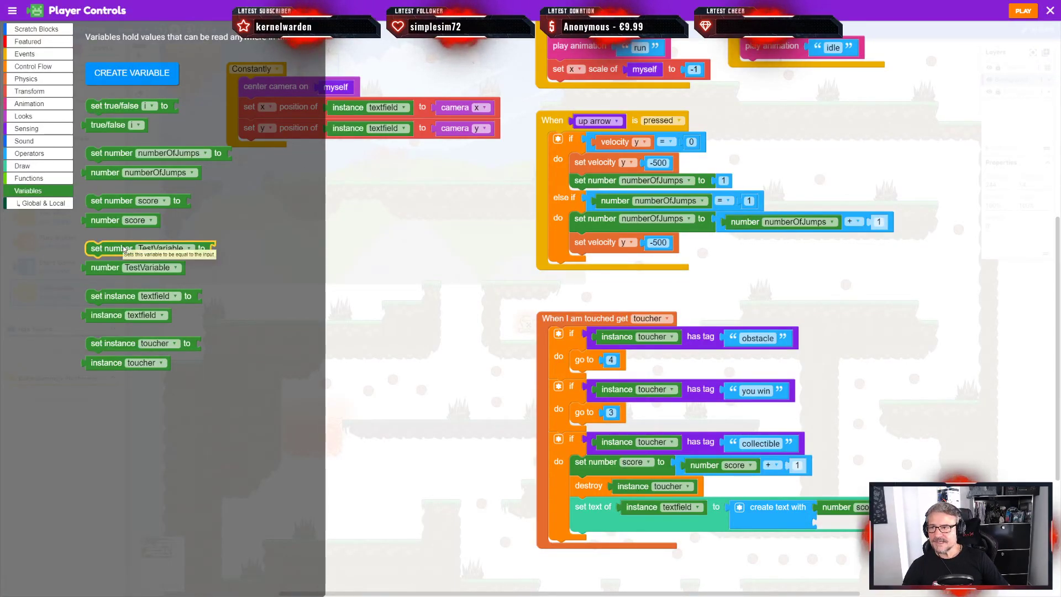
click(109, 270)
click(113, 252)
click(110, 270)
click(113, 252)
click(110, 269)
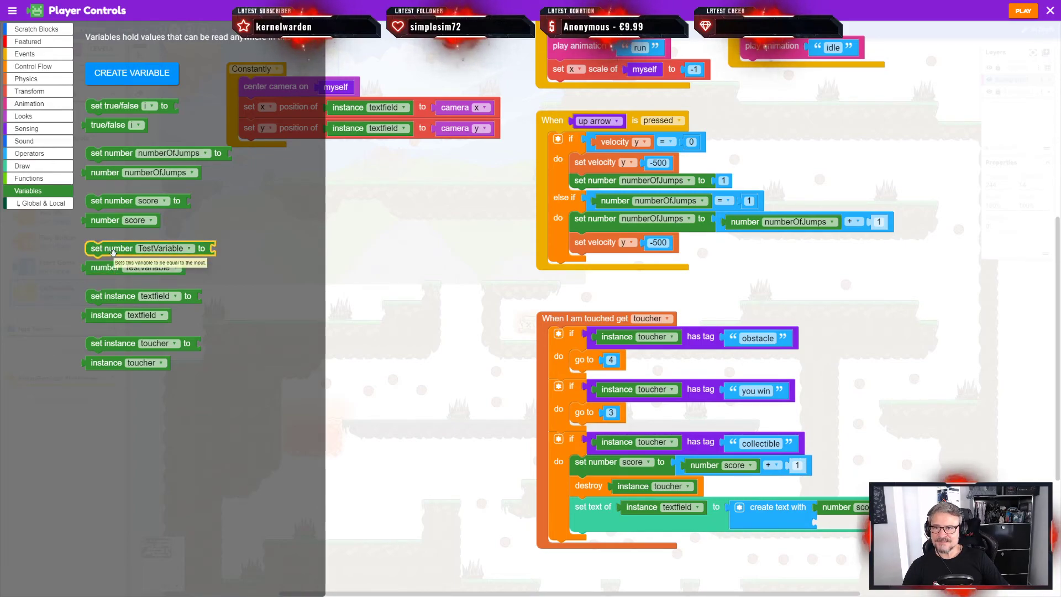
click(118, 250)
click(98, 250)
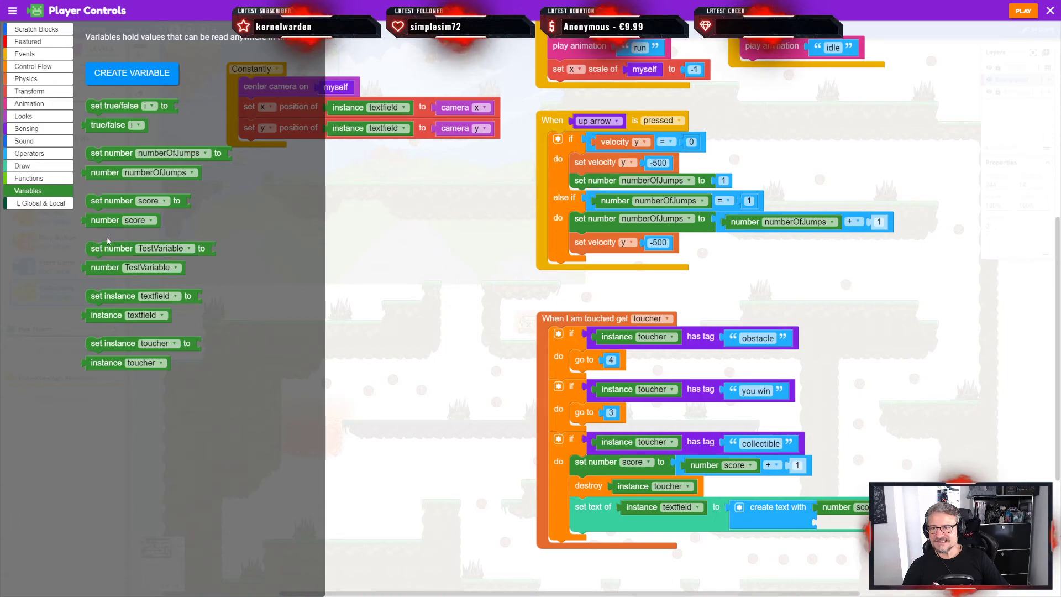
click(114, 250)
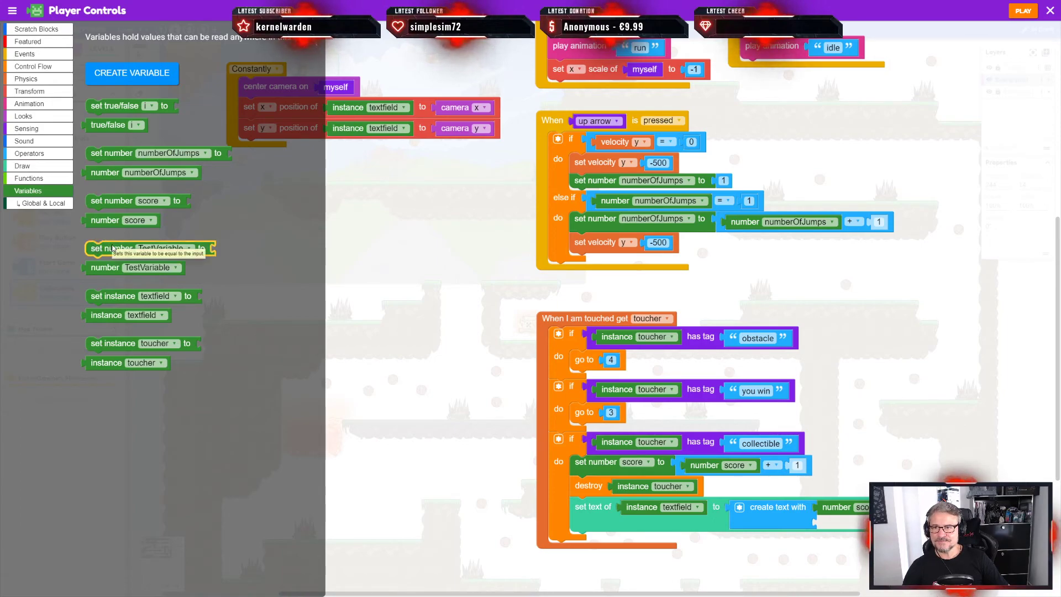
Step: Place a trial "set number TestVariable to" block in the workspace and attach a numeric block of 0 as its value
drag(115, 253, 239, 291)
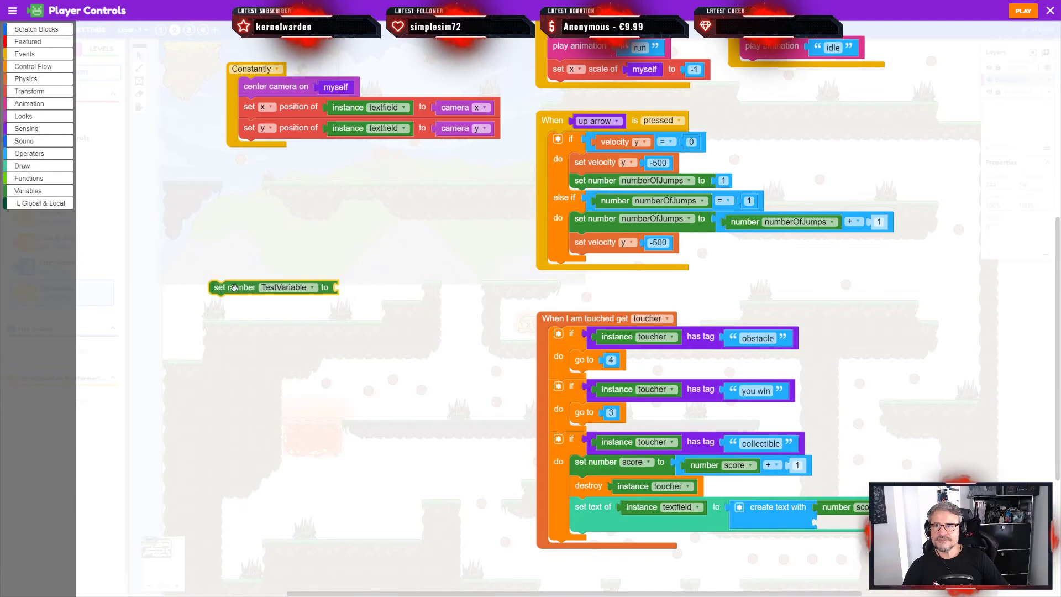
click(29, 153)
drag(93, 313, 345, 288)
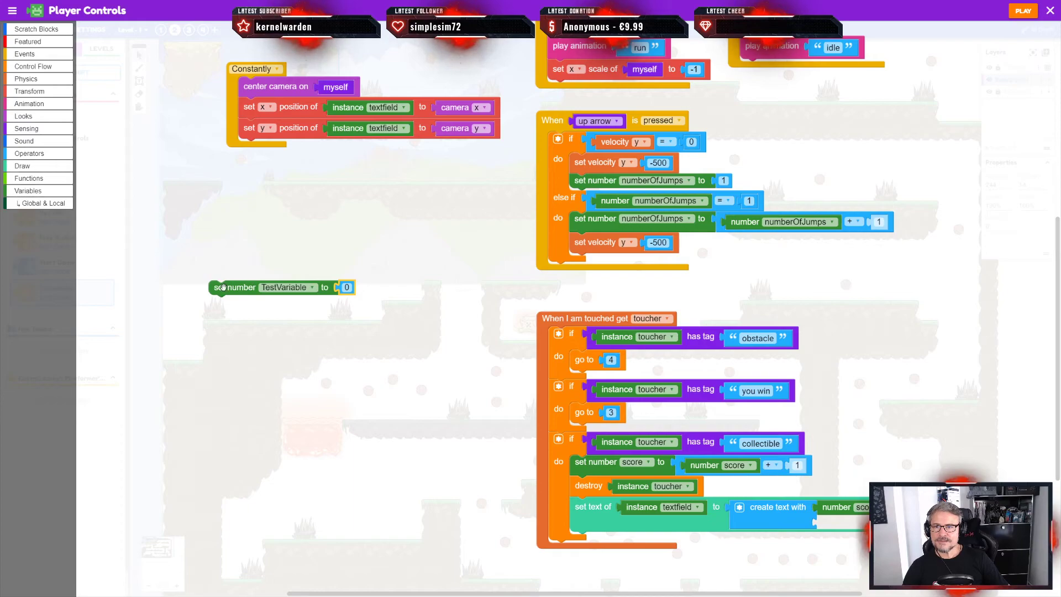
click(347, 287)
Step: Try the "number TestVariable" block as the set block's value in place of the 0, and detach it again
click(28, 191)
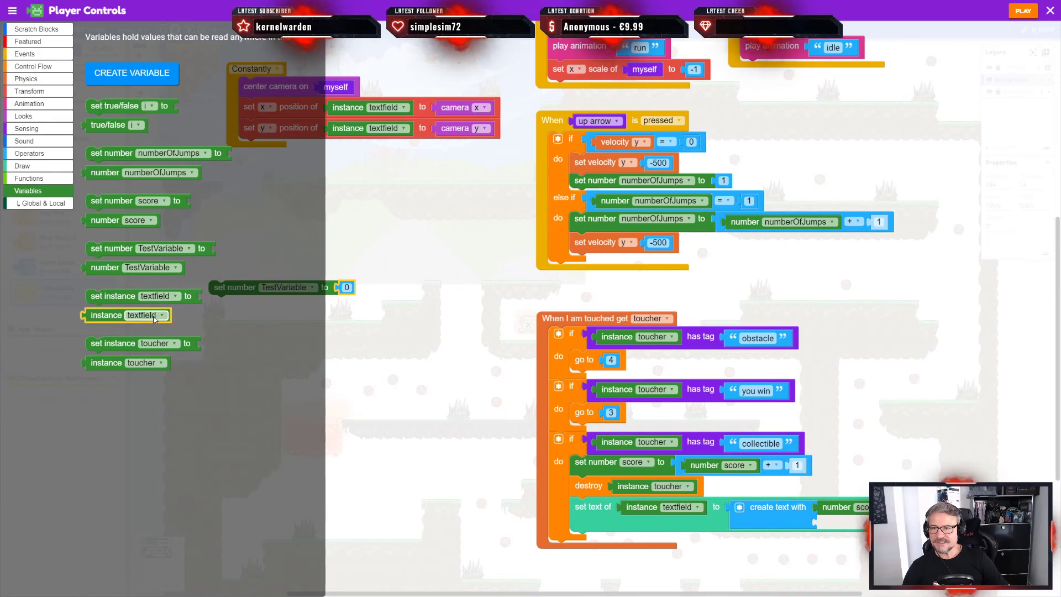
click(104, 263)
drag(104, 263, 358, 286)
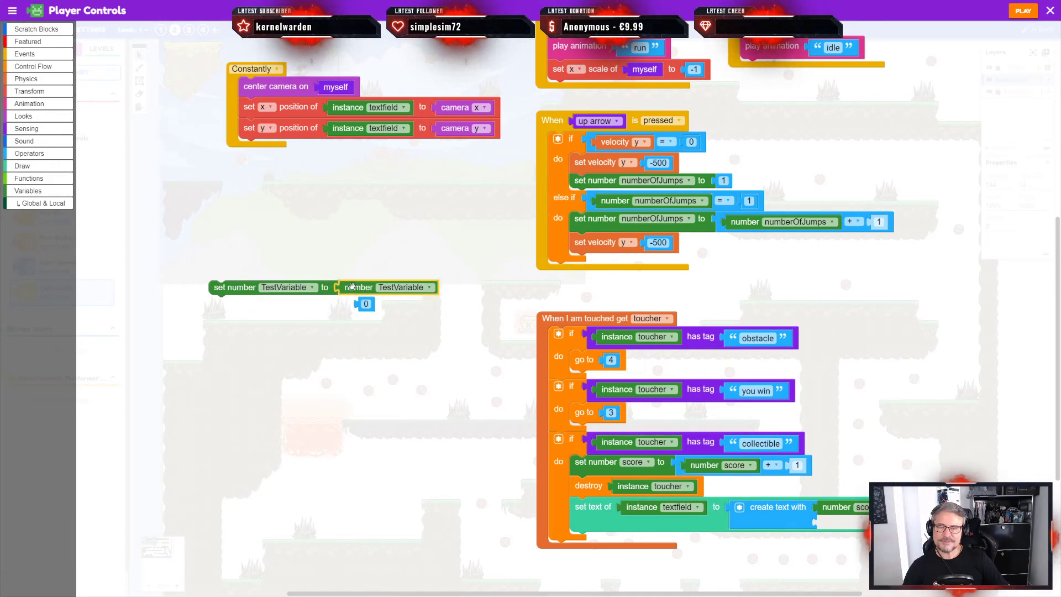
drag(359, 287, 303, 363)
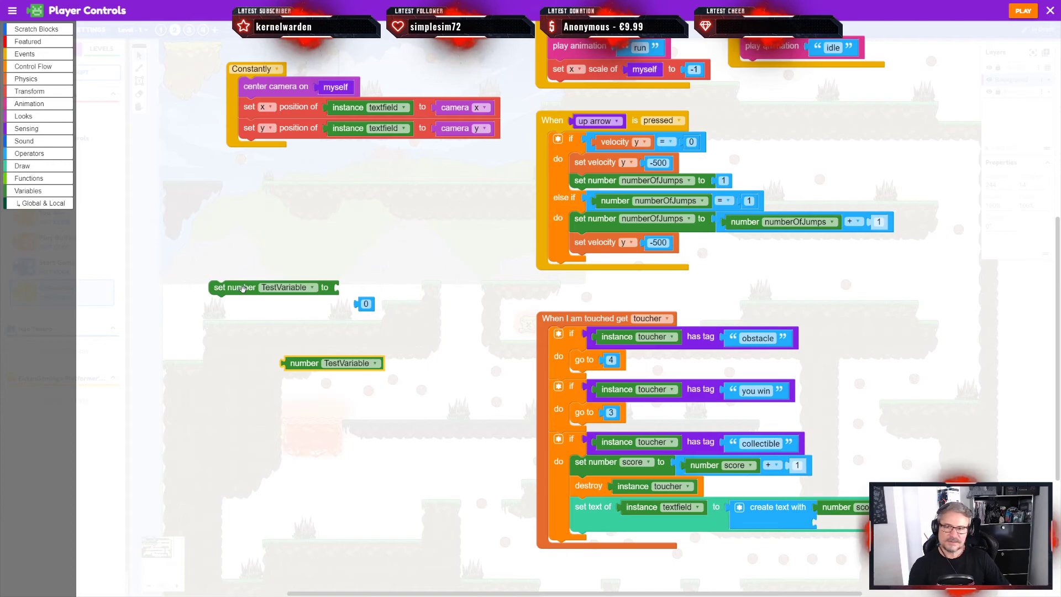
Step: Delete the three trial blocks from the workspace: the TestVariable set block, the 0 and the "number TestVariable" block
click(242, 288)
key(Delete)
click(356, 304)
key(Delete)
click(309, 363)
key(Delete)
Step: Review the types available for a new variable and cancel without creating one
click(29, 191)
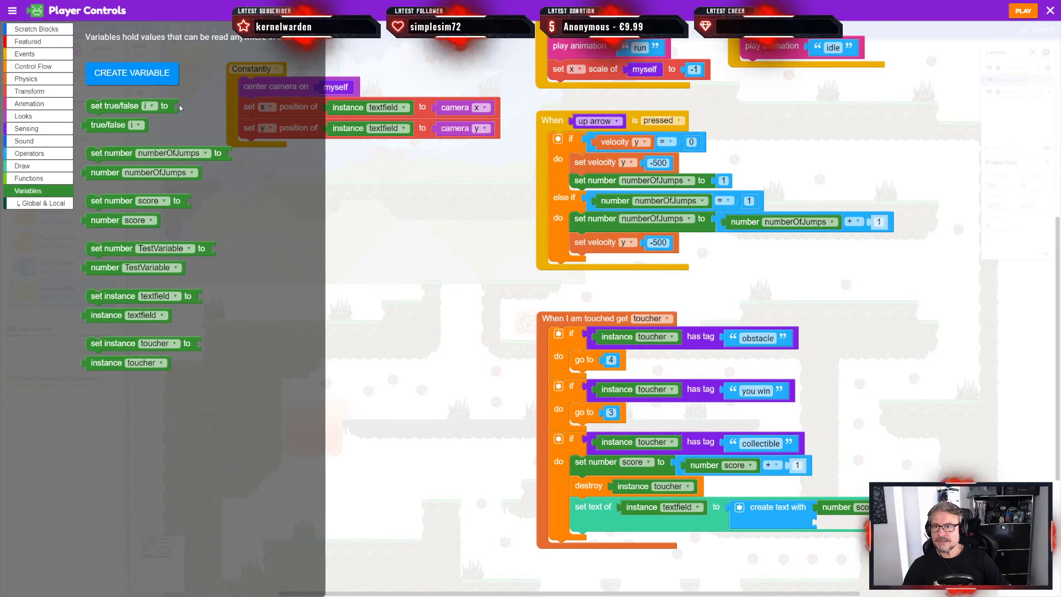
click(156, 73)
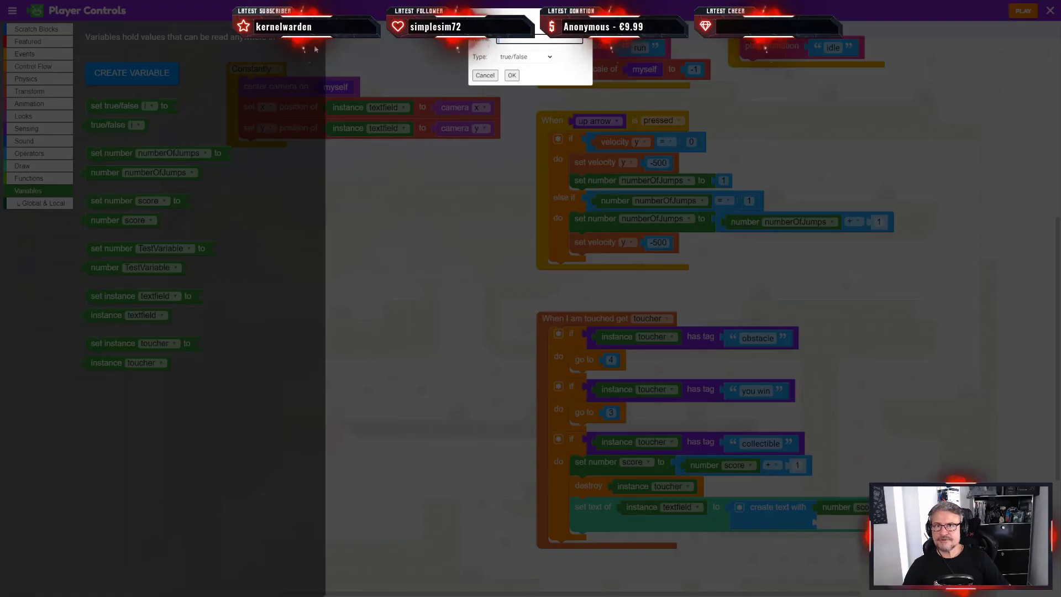
click(550, 57)
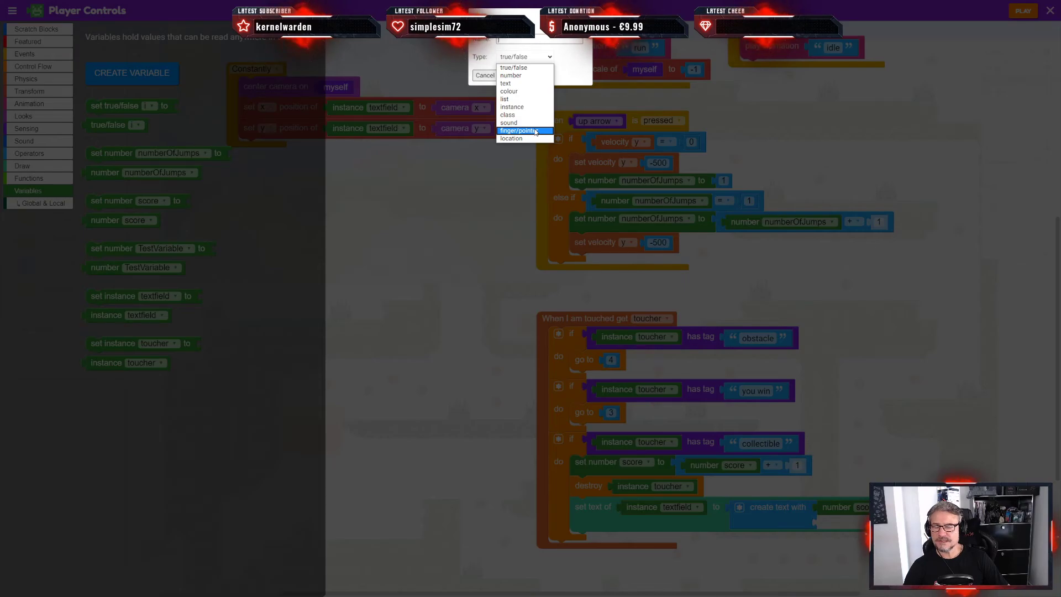
click(568, 67)
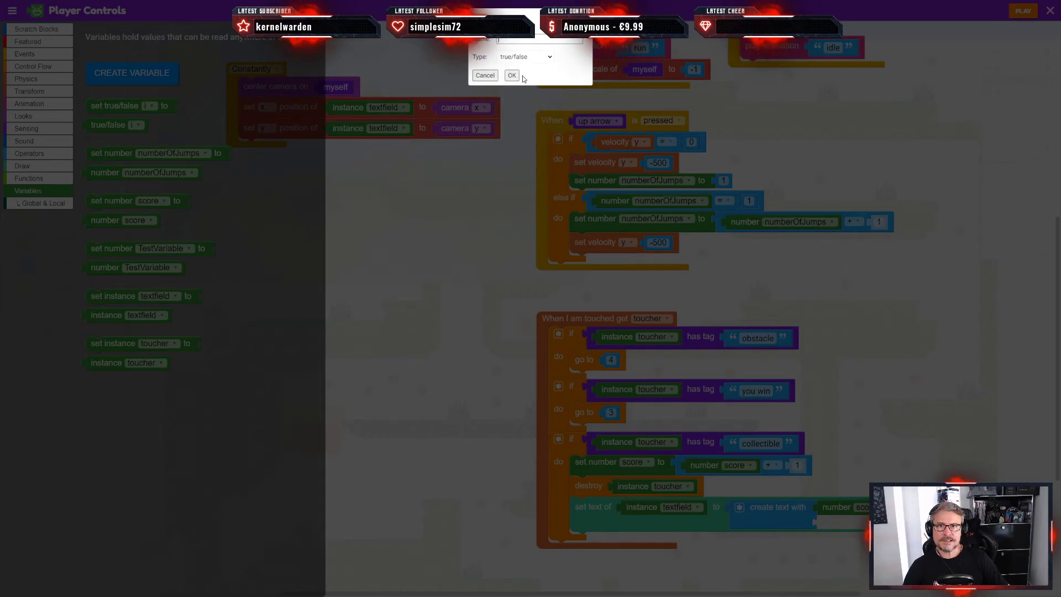
click(485, 75)
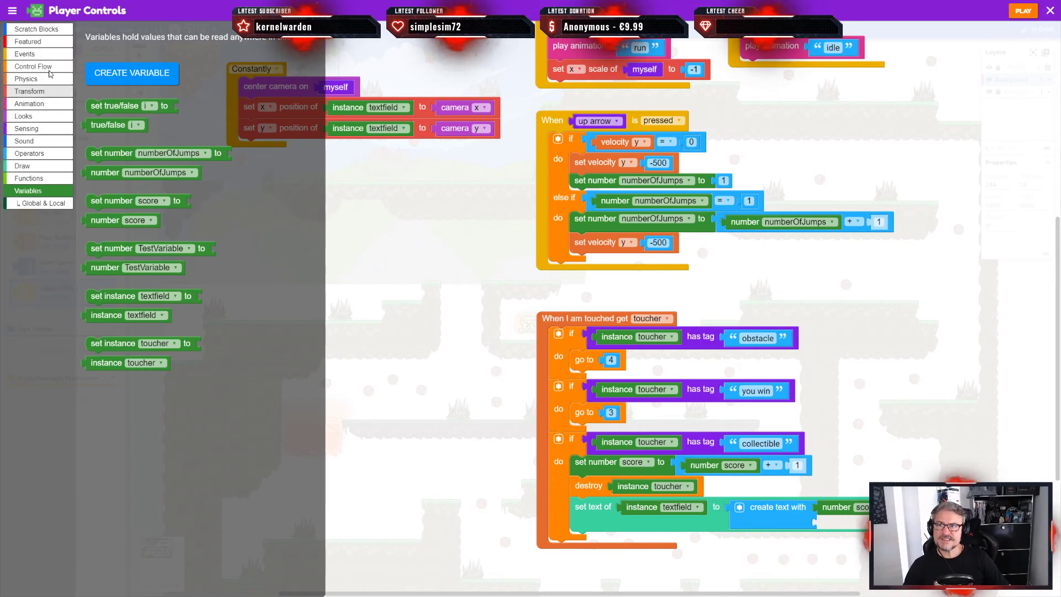
Step: Look over the Player Controls event scripts as a whole and close the script editor
click(423, 285)
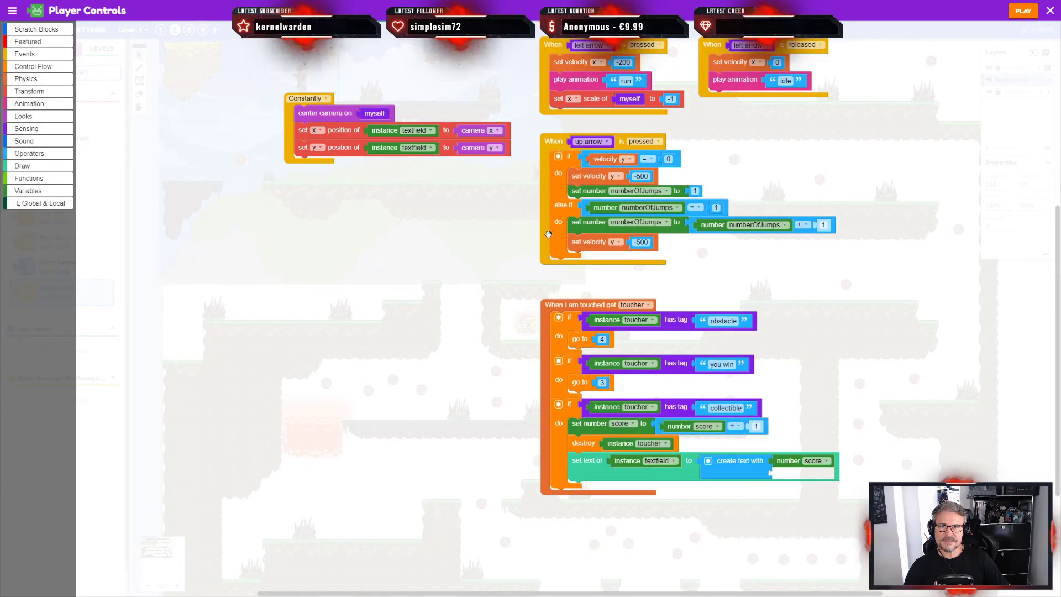
ctrl+scroll(497, 262, down, 3)
drag(495, 262, 500, 311)
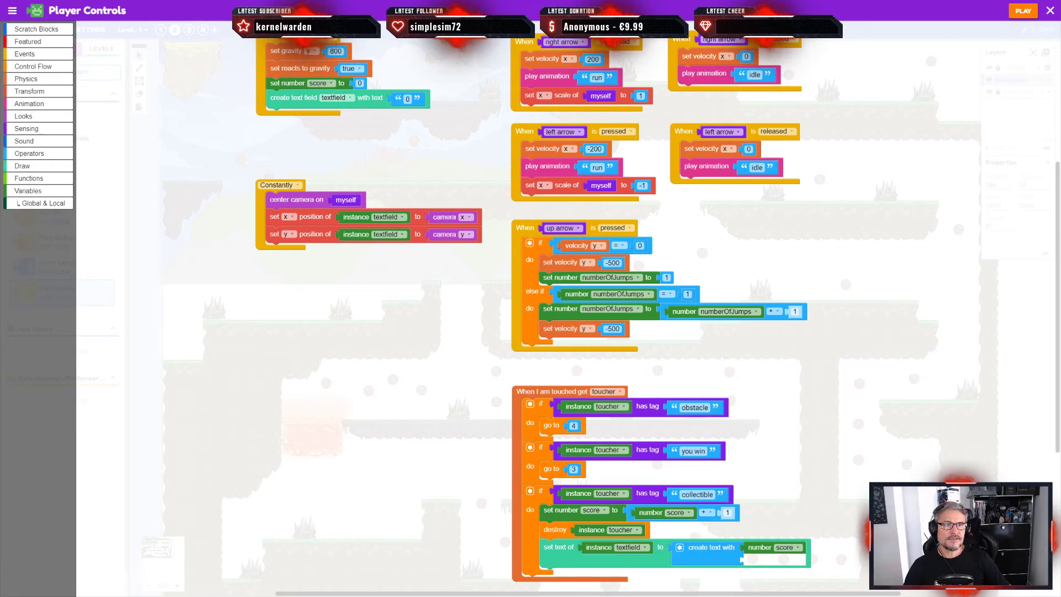
click(1050, 11)
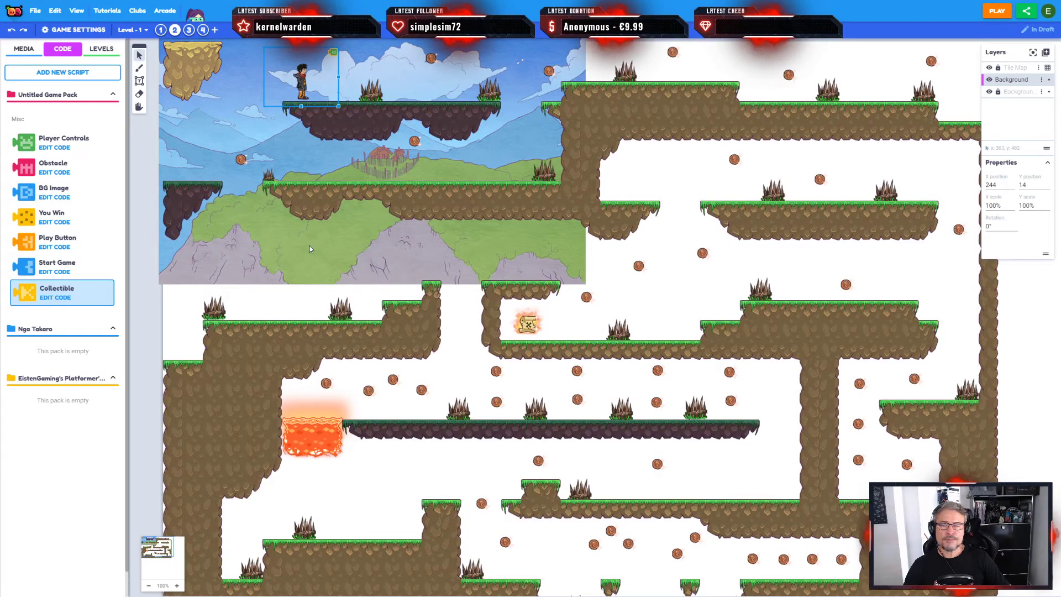
Step: Reopen the Player Controls script from the player character in the level, review its event blocks, and return to the level with nothing selected
click(729, 57)
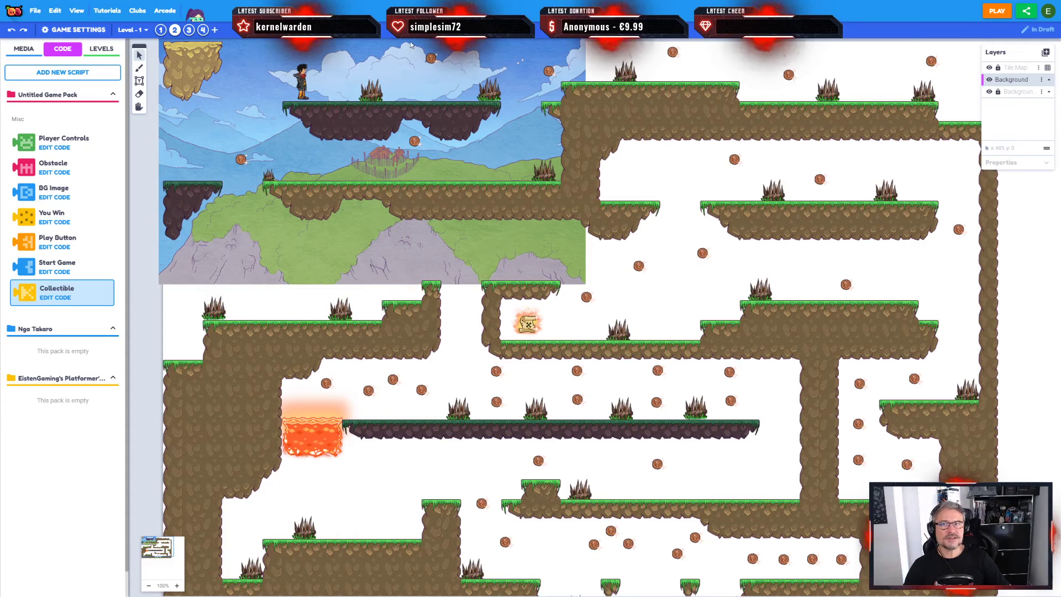
click(304, 82)
mouse_move(353, 93)
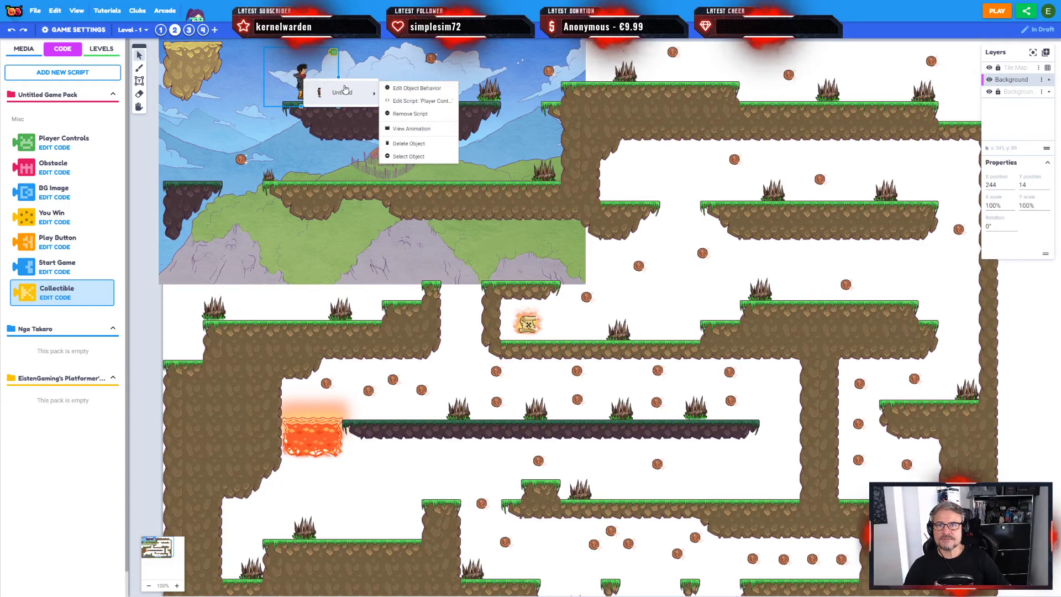
click(422, 100)
drag(858, 391, 803, 302)
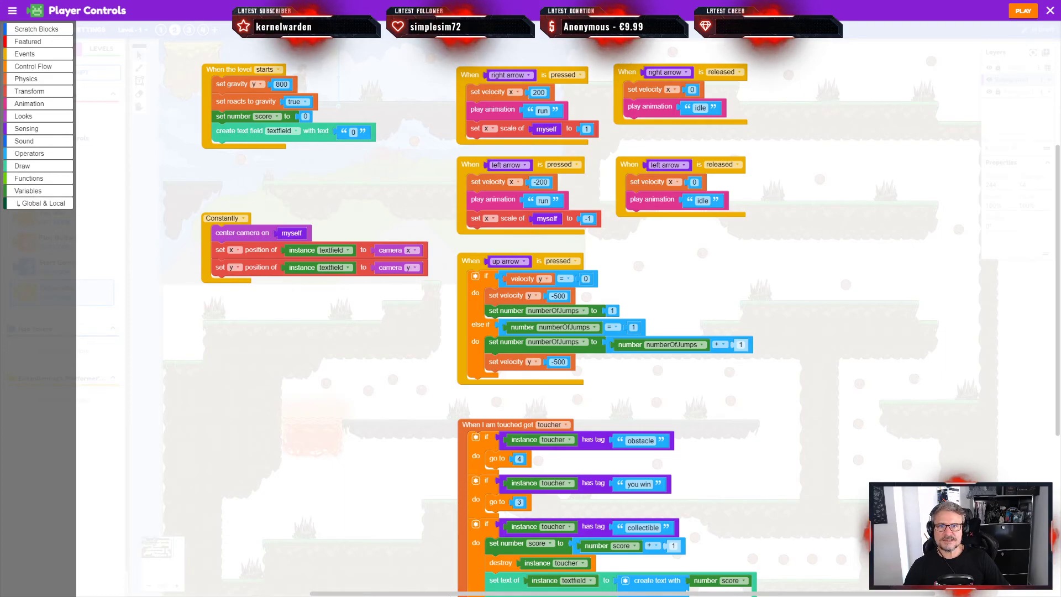
scroll(823, 342, down, 2)
drag(824, 342, 836, 357)
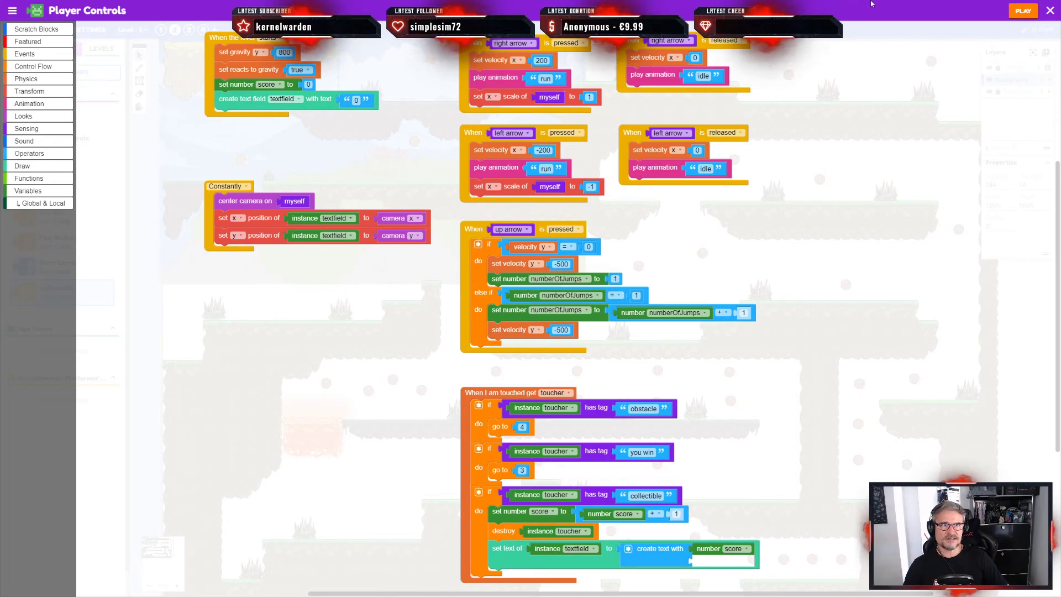
click(1051, 11)
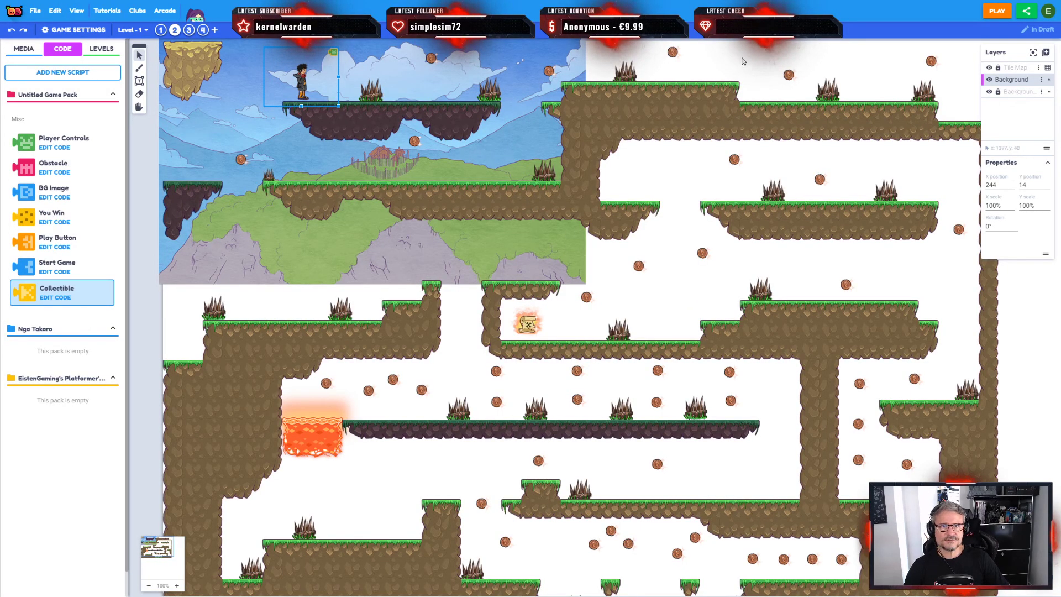
click(615, 94)
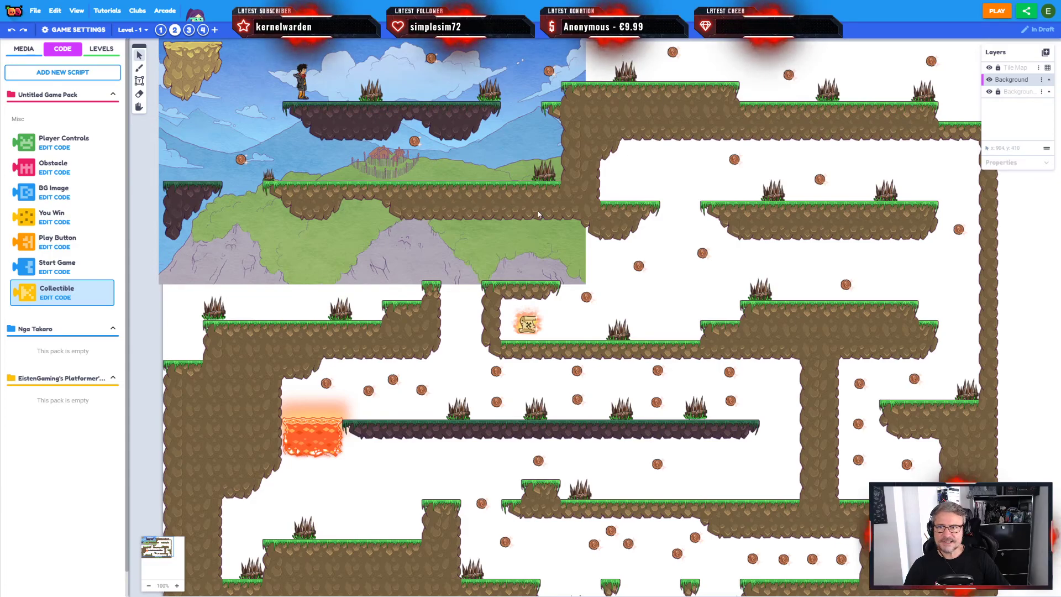